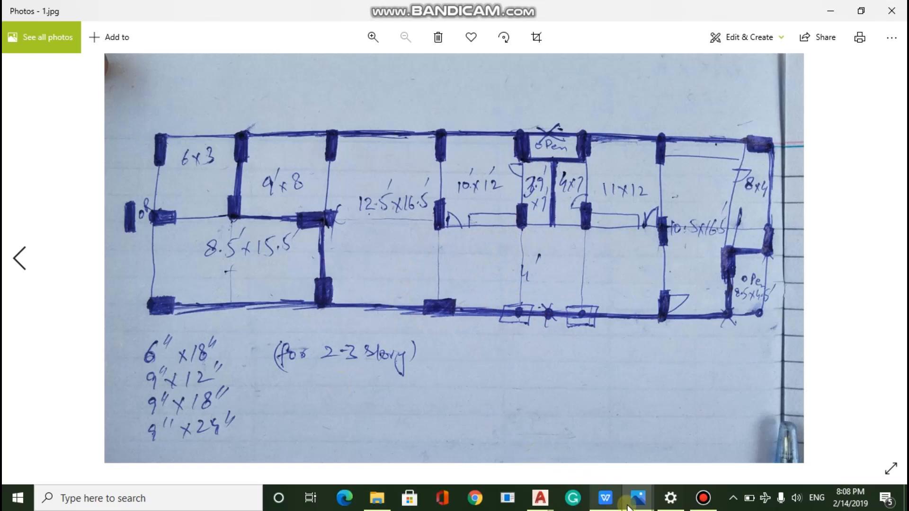
Step: Compare the column layout sketch in IMG20210517155007.jpg with the architectural floor plan in 23.png
mouse_move(633, 499)
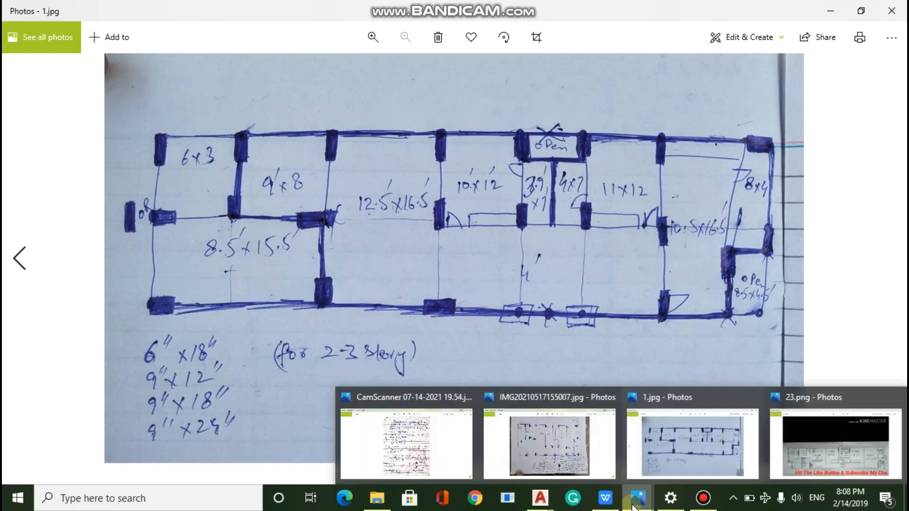
left_click(582, 457)
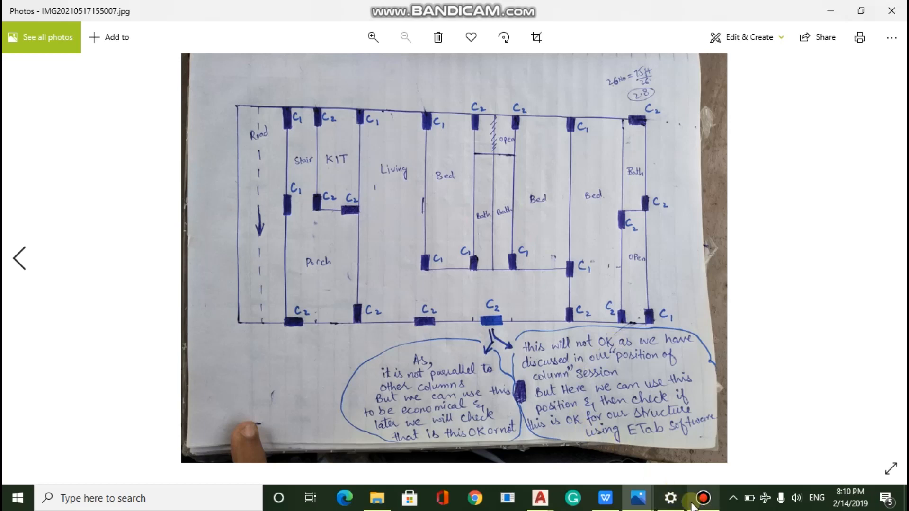
mouse_move(640, 498)
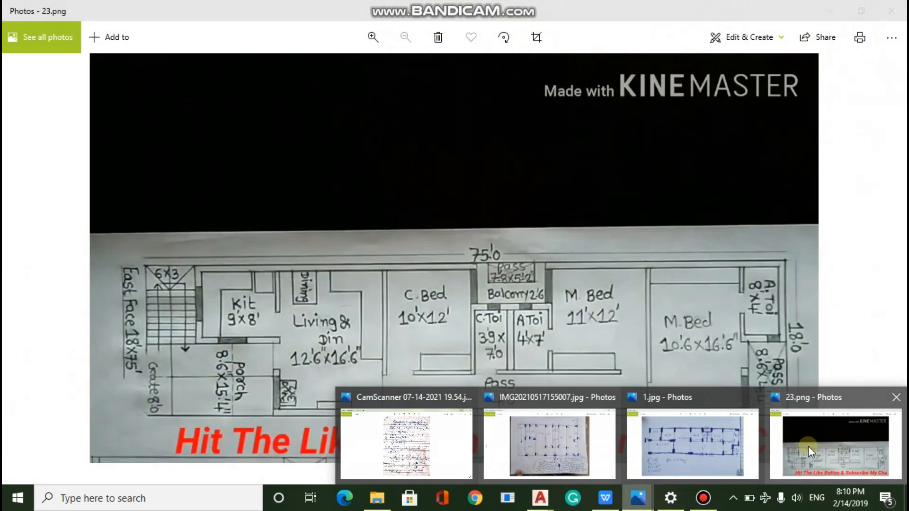
left_click(808, 446)
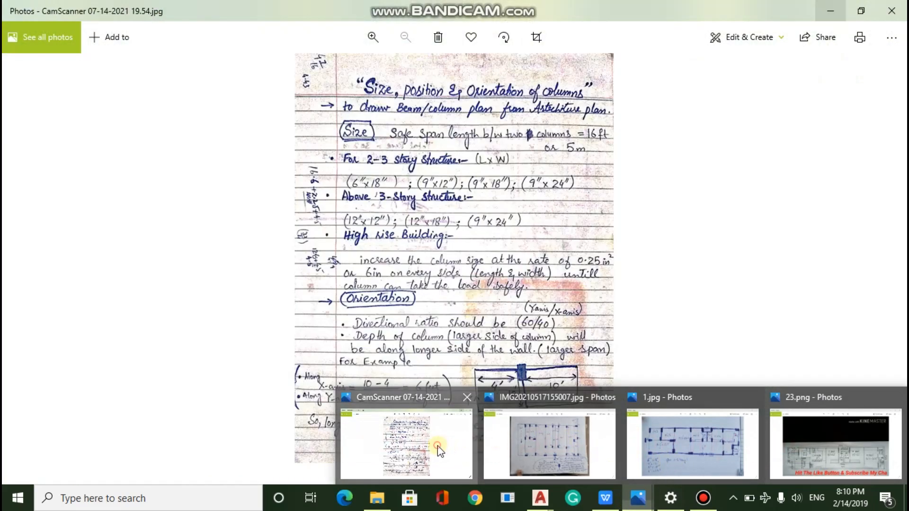
Step: Read the handwritten notes on column size, position and orientation, and bring back the column layout sketch IMG20210517155007.jpg
left_click(438, 448)
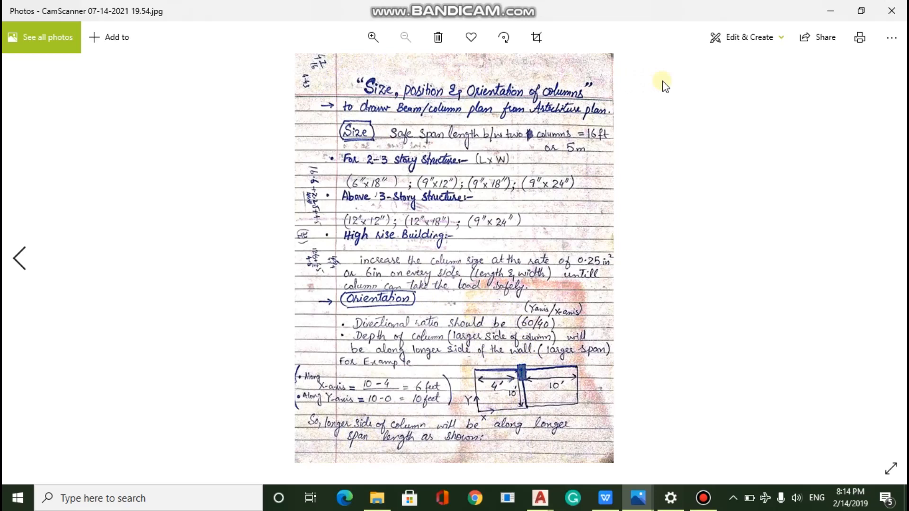
left_click(830, 7)
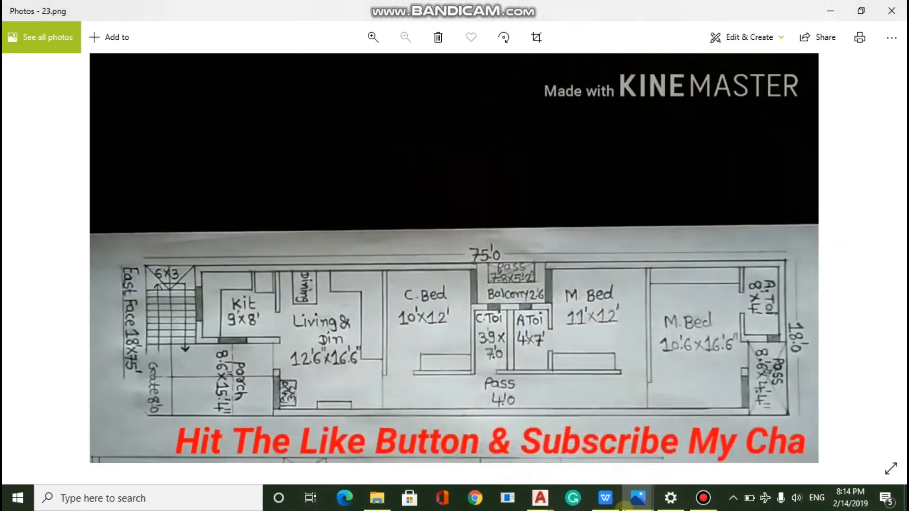
mouse_move(640, 498)
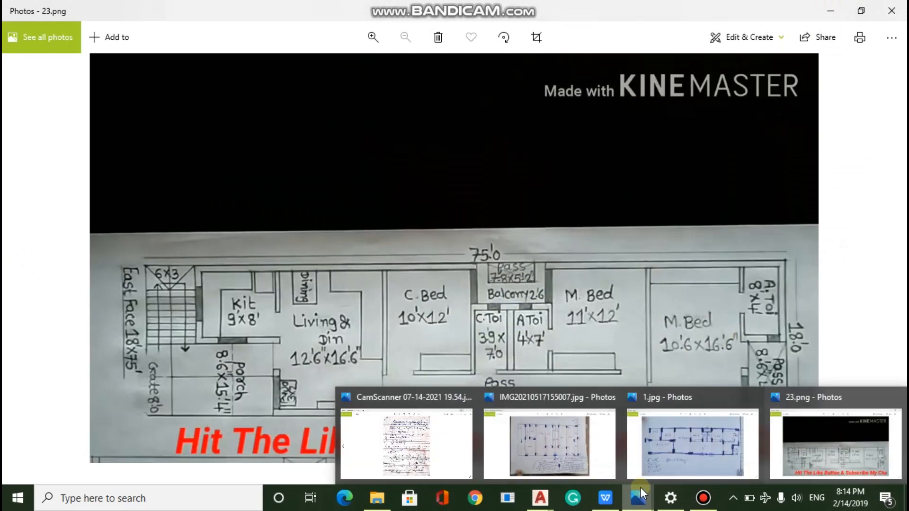
left_click(574, 442)
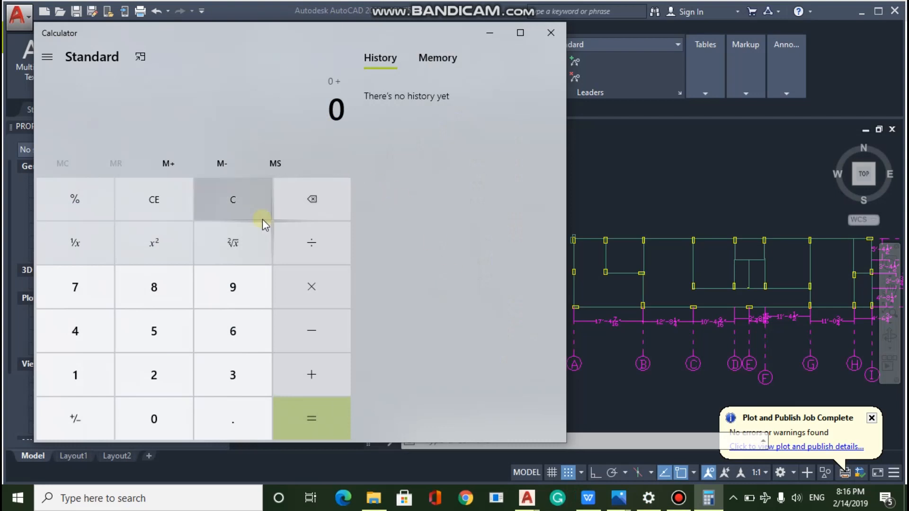
Step: Clear the calculator and compute the 9 by 18 inch column area as 9 × 18
left_click(243, 212)
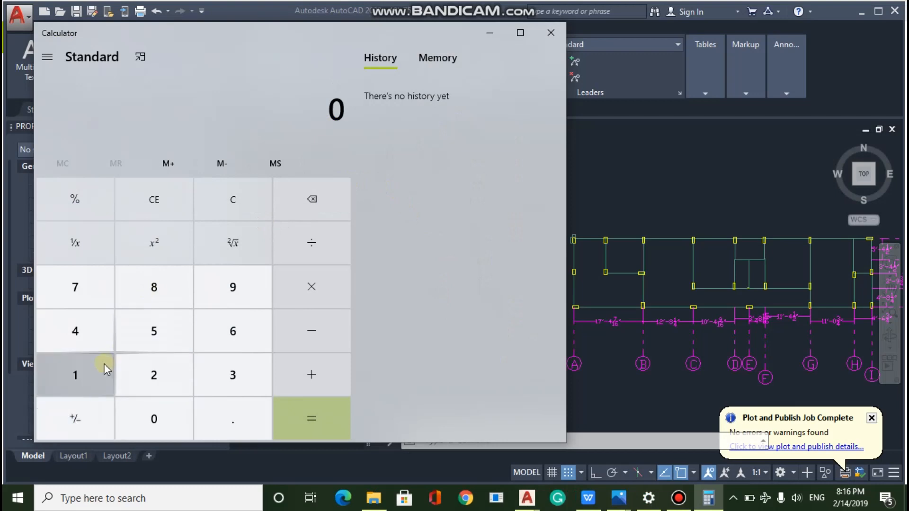
left_click(228, 291)
left_click(311, 273)
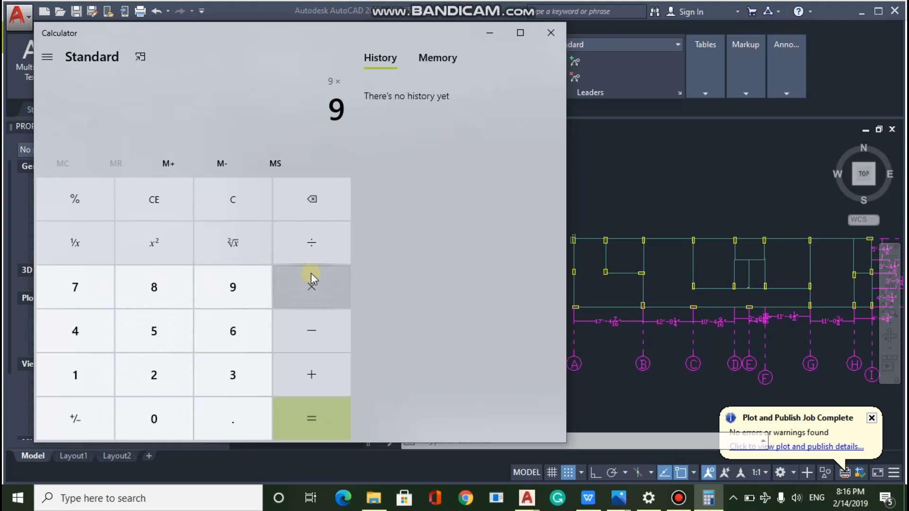
left_click(47, 374)
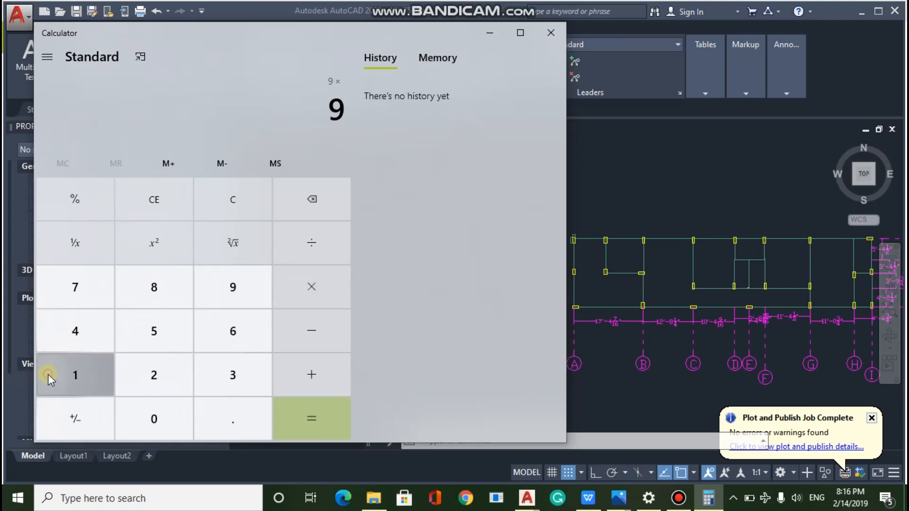
left_click(140, 294)
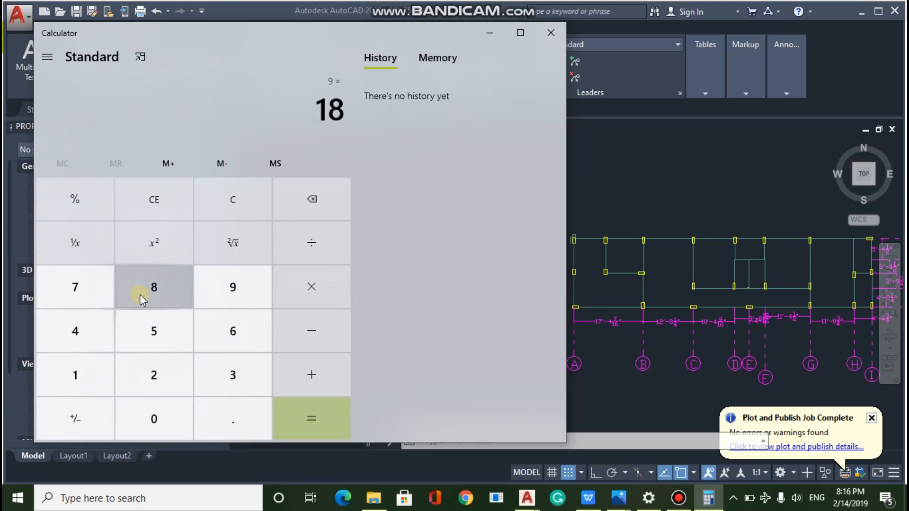
left_click(320, 430)
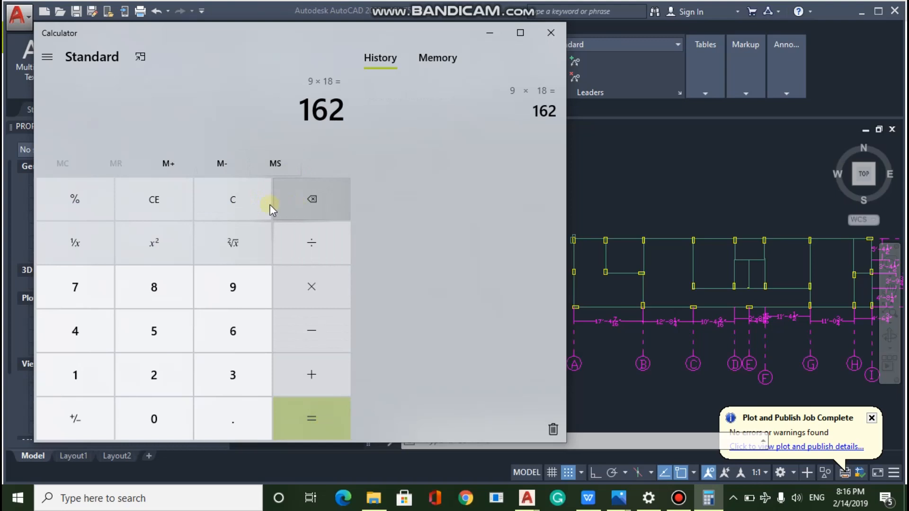
Step: Compute the 6 by 18 inch column area as 6 × 18 and minimize the calculator to return to the drawing
left_click(258, 205)
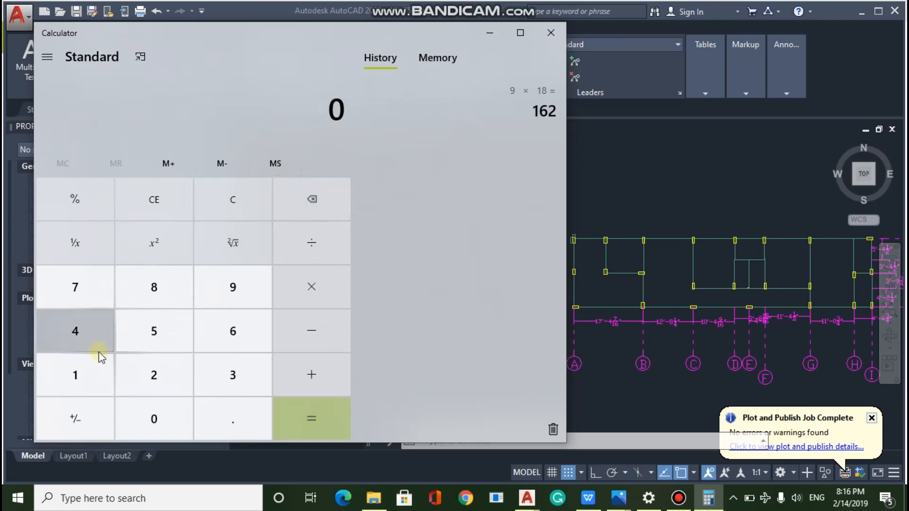
left_click(228, 322)
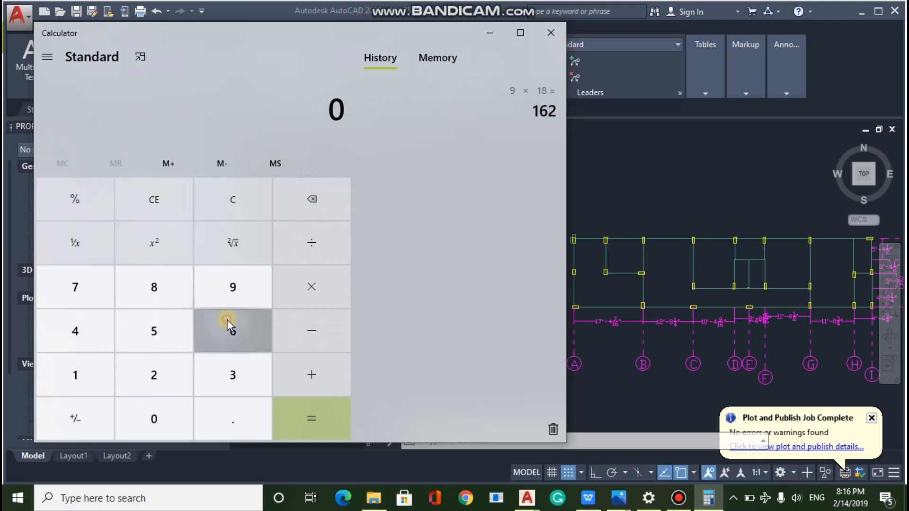
left_click(311, 279)
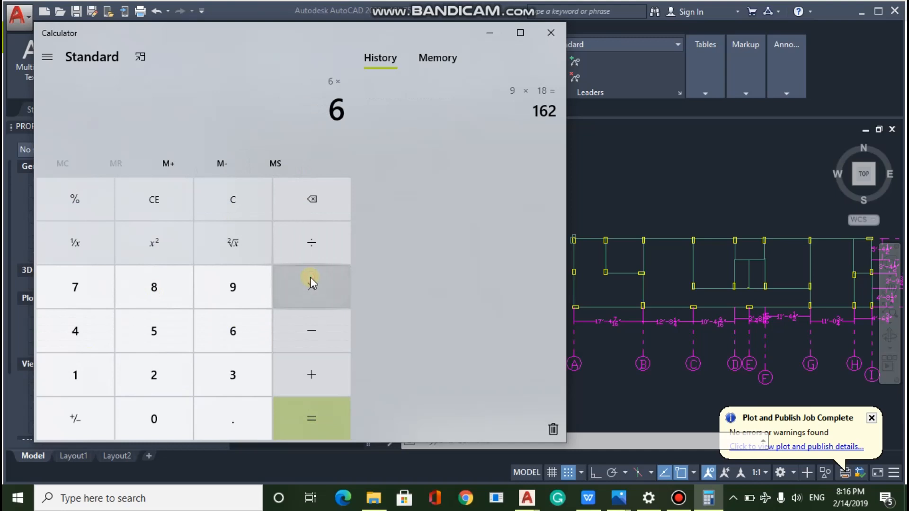
left_click(85, 366)
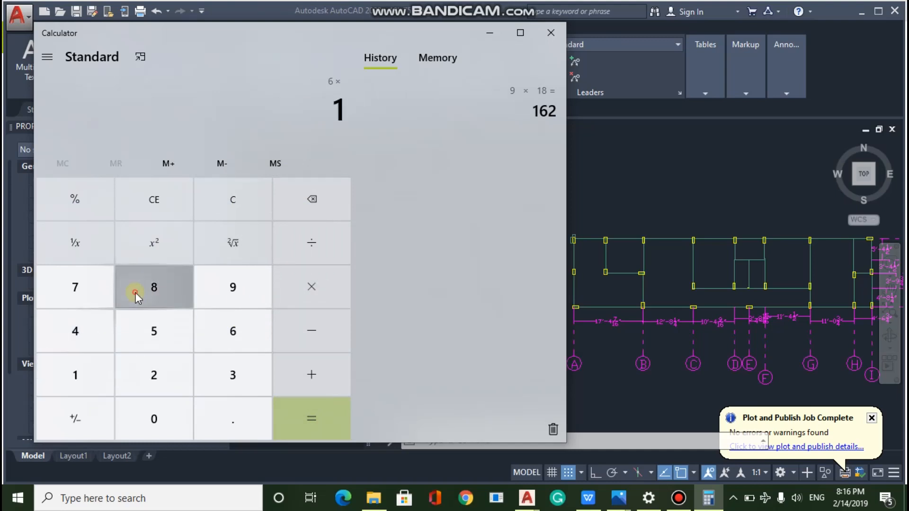
left_click(131, 295)
left_click(326, 428)
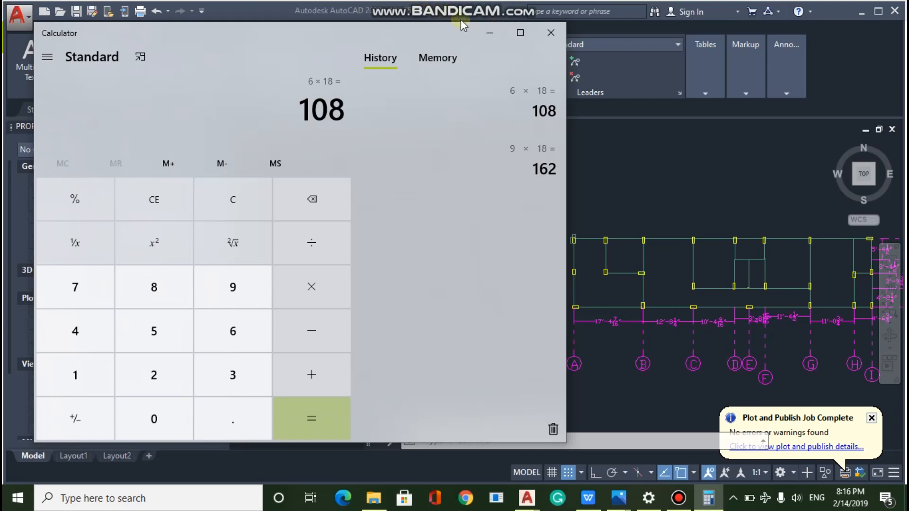
left_click(490, 33)
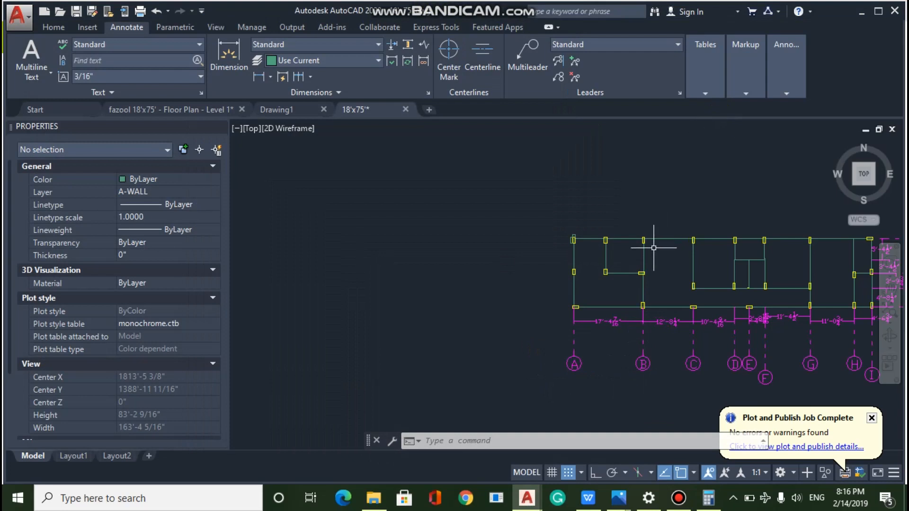
Step: Examine the width and depth dimensions of the corner column on grid A in the 18'x75' plan
scroll(650, 239, "down", 3)
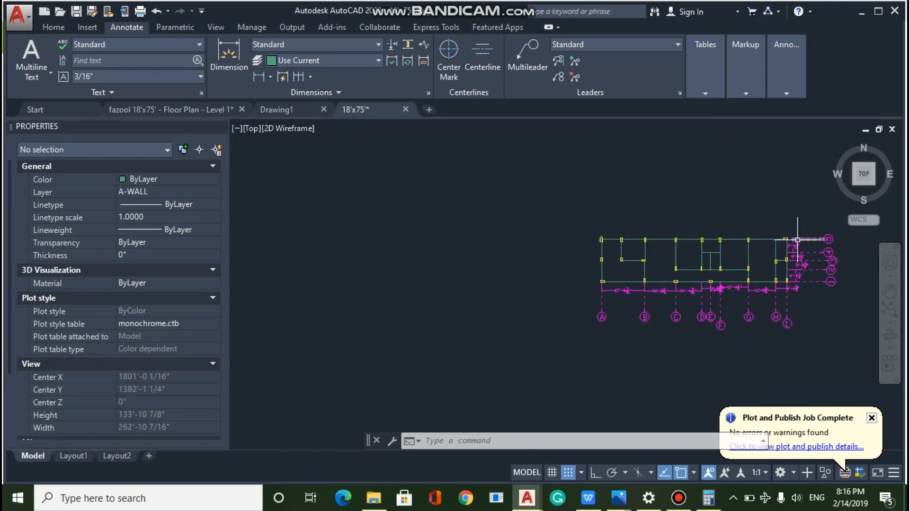
scroll(798, 239, "up", 5)
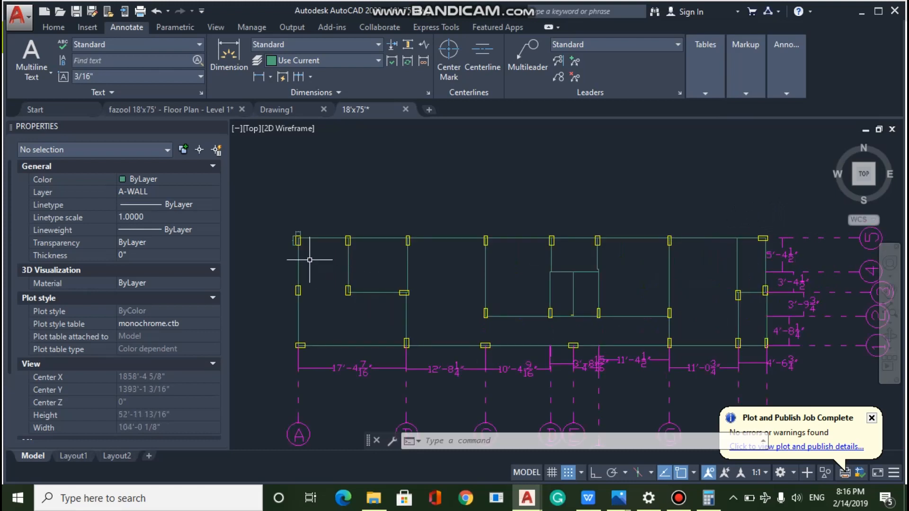
scroll(284, 238, "up", 6)
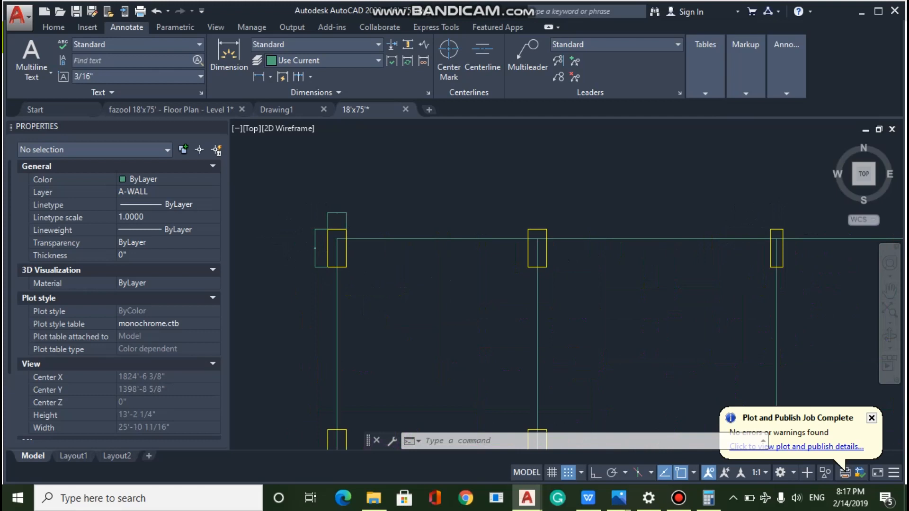
scroll(306, 228, "up", 2)
scroll(315, 259, "up", 2)
scroll(314, 258, "up", 2)
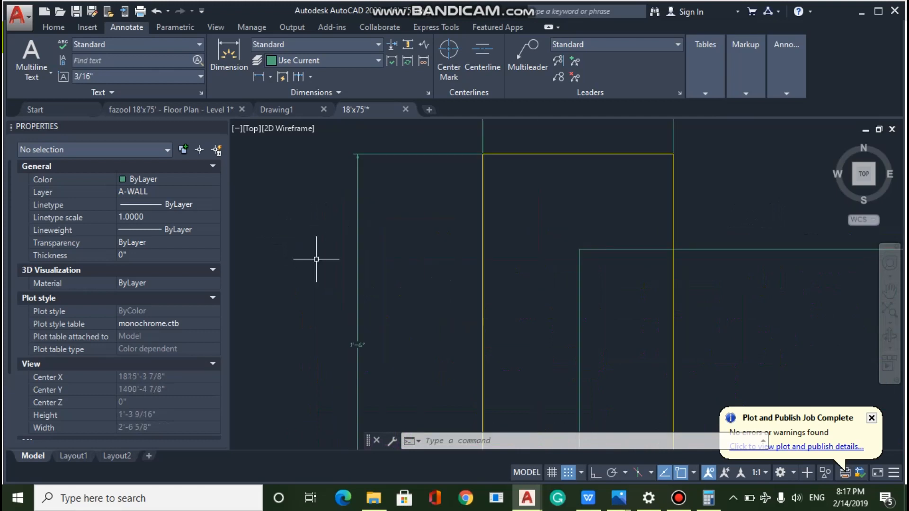
scroll(380, 351, "up", 2)
scroll(379, 351, "down", 2)
scroll(466, 203, "up", 4)
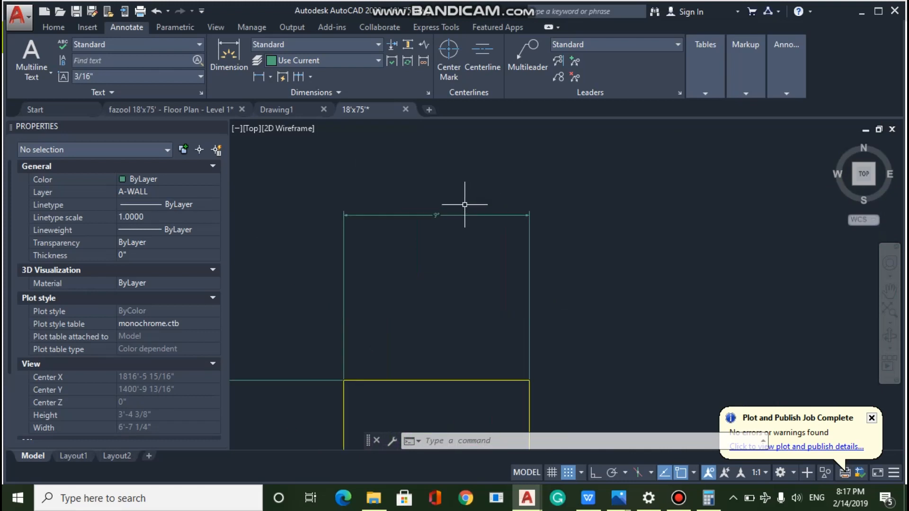
scroll(464, 205, "down", 5)
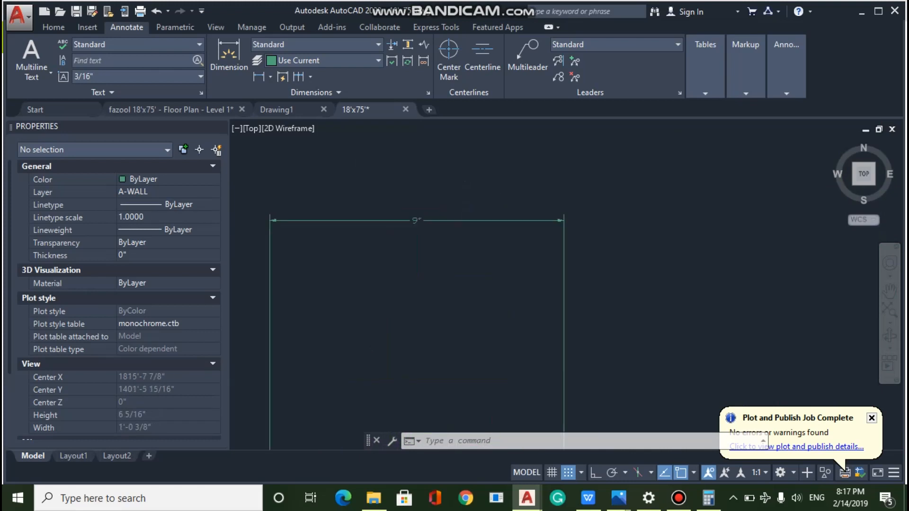
scroll(467, 204, "down", 3)
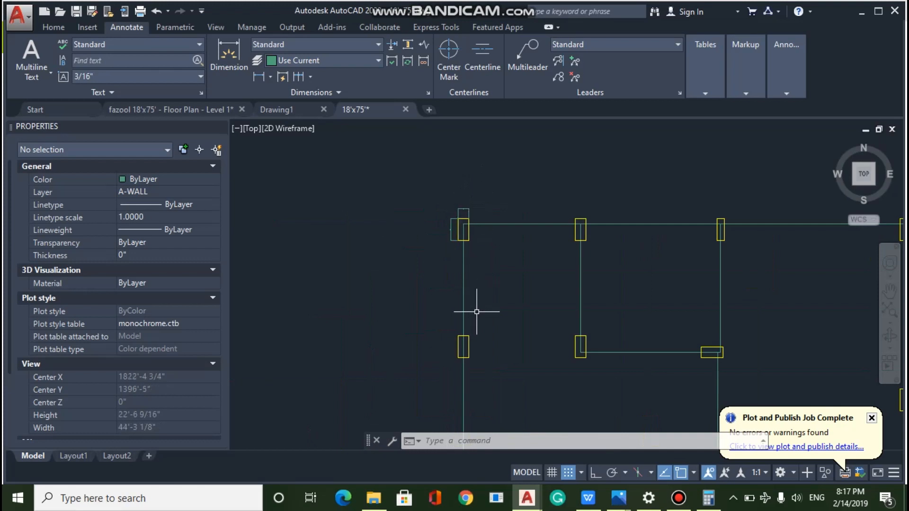
Step: Compare the sizes and orientations of the columns near grids A and B with the overall column grid
scroll(475, 309, "up", 2)
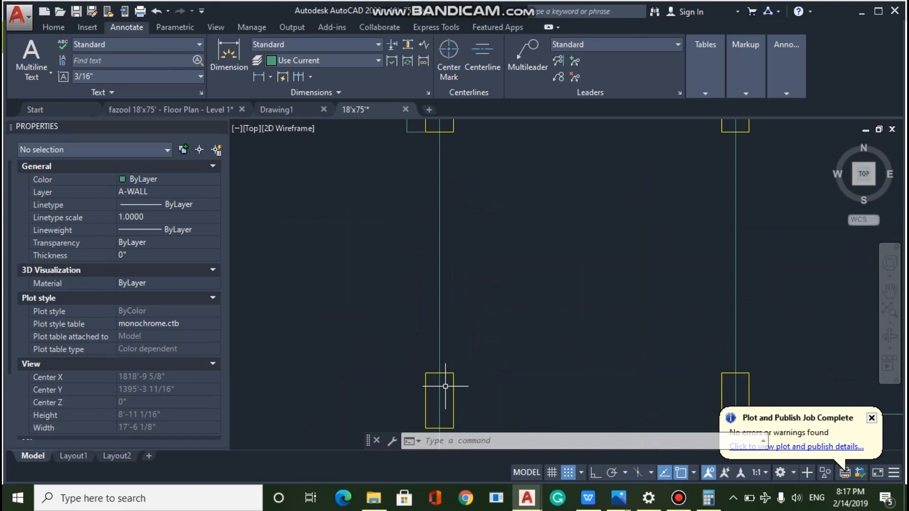
scroll(445, 387, "down", 2)
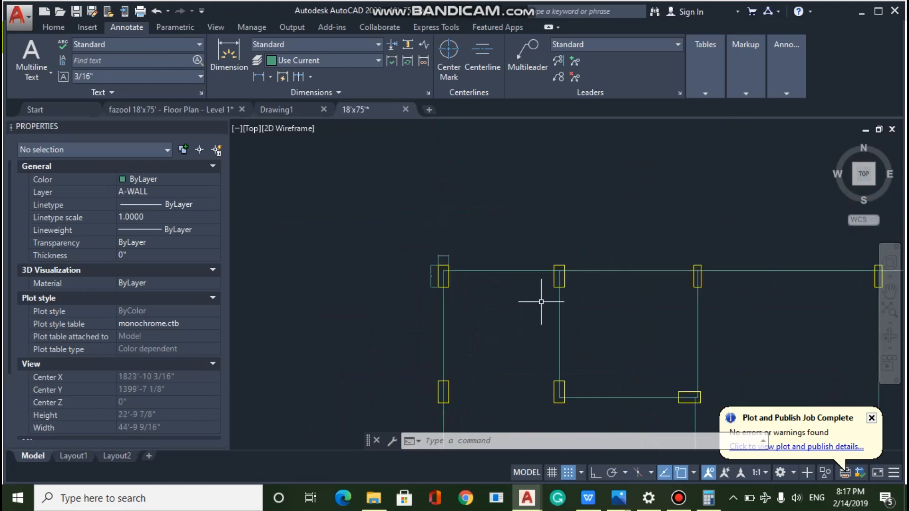
scroll(718, 280, "up", 2)
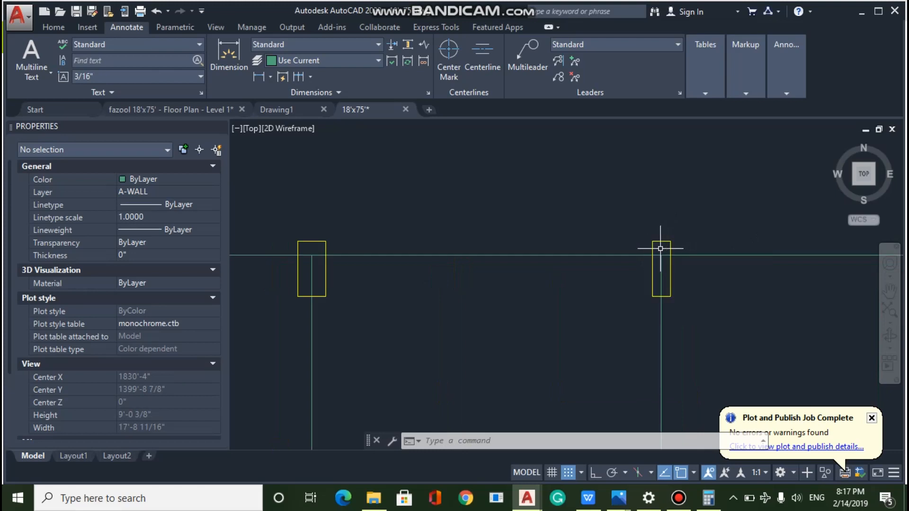
scroll(661, 248, "down", 2)
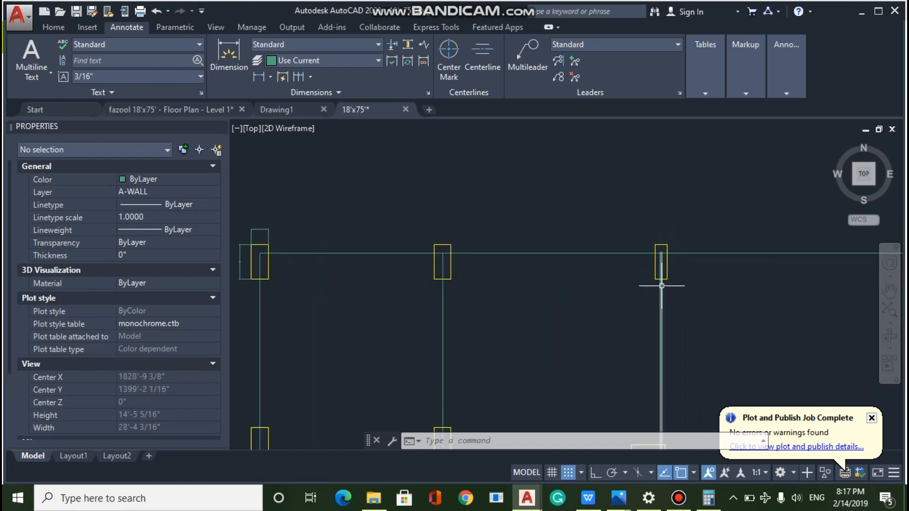
scroll(661, 286, "down", 3)
scroll(658, 327, "down", 3)
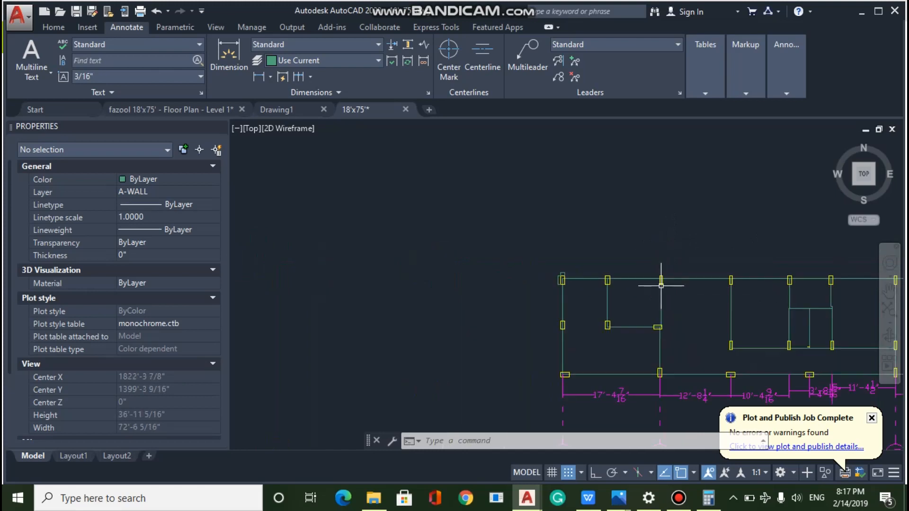
scroll(656, 340, "down", 3)
scroll(698, 328, "down", 3)
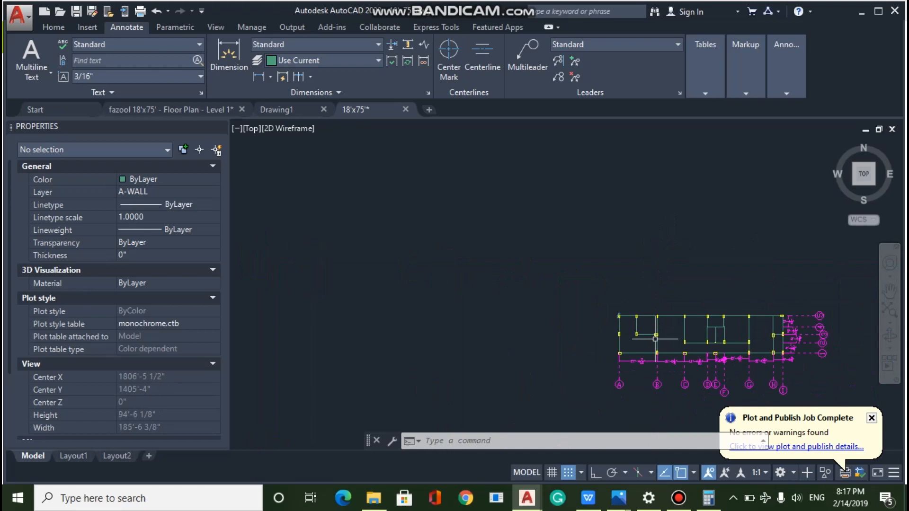
scroll(737, 361, "up", 4)
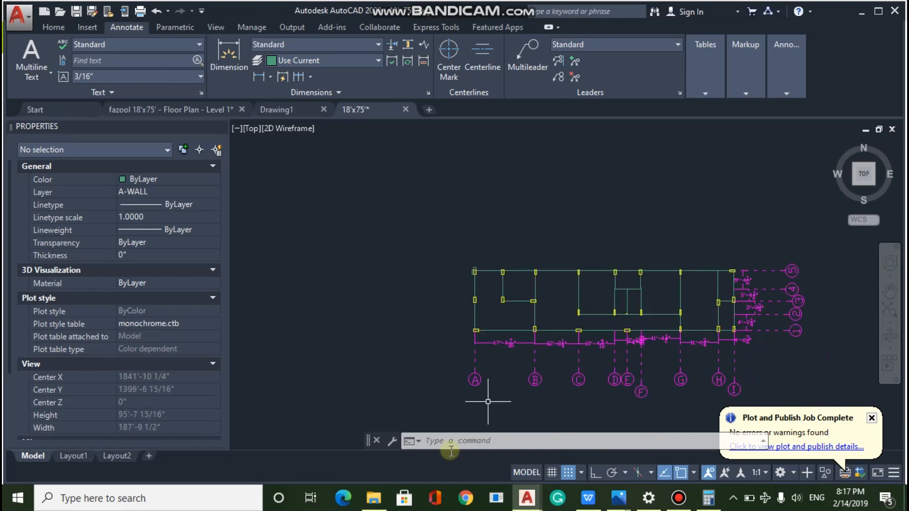
Step: Show the desktop and launch ETABS 18
left_click(907, 510)
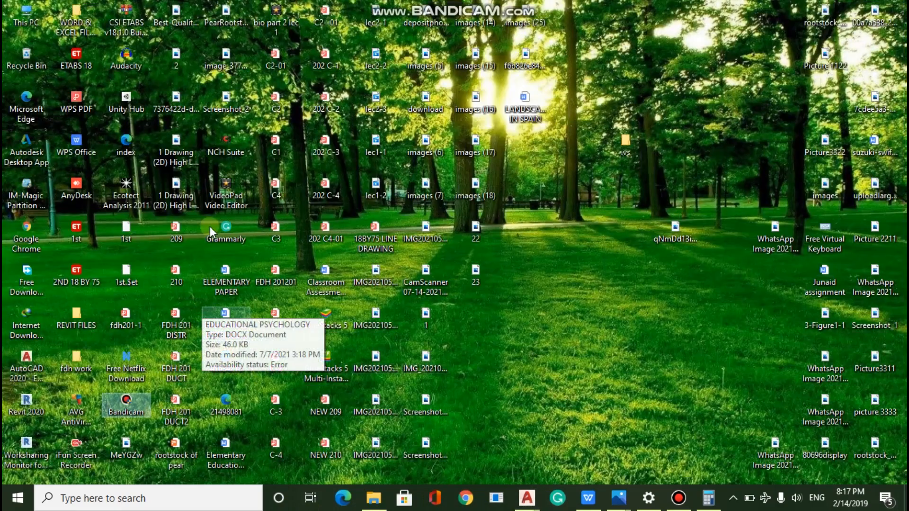
double_click(77, 58)
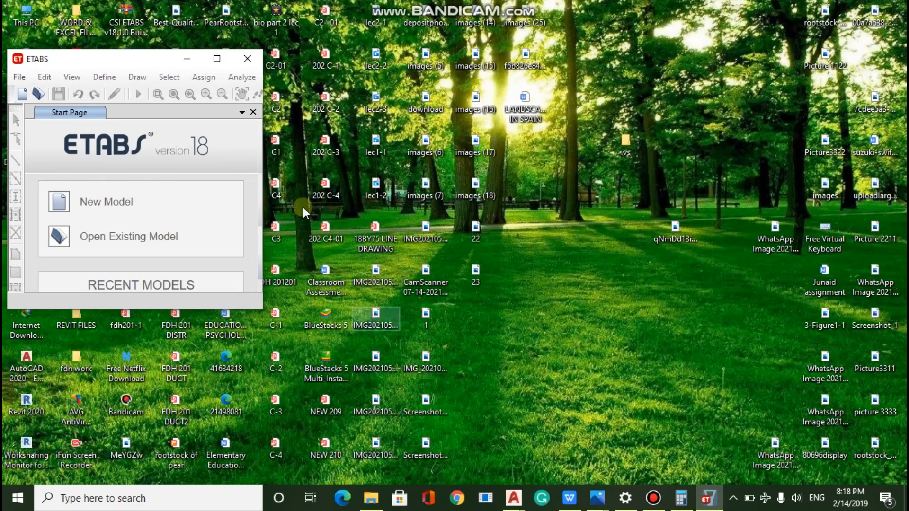
Step: Maximize ETABS and review the handwritten notes on column size, position and orientation
left_click(217, 58)
mouse_move(597, 499)
left_click(405, 450)
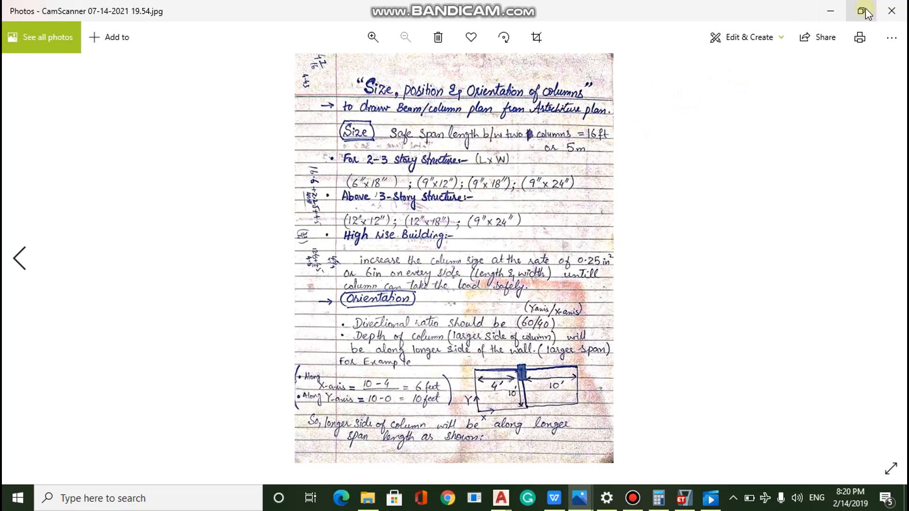
left_click(836, 12)
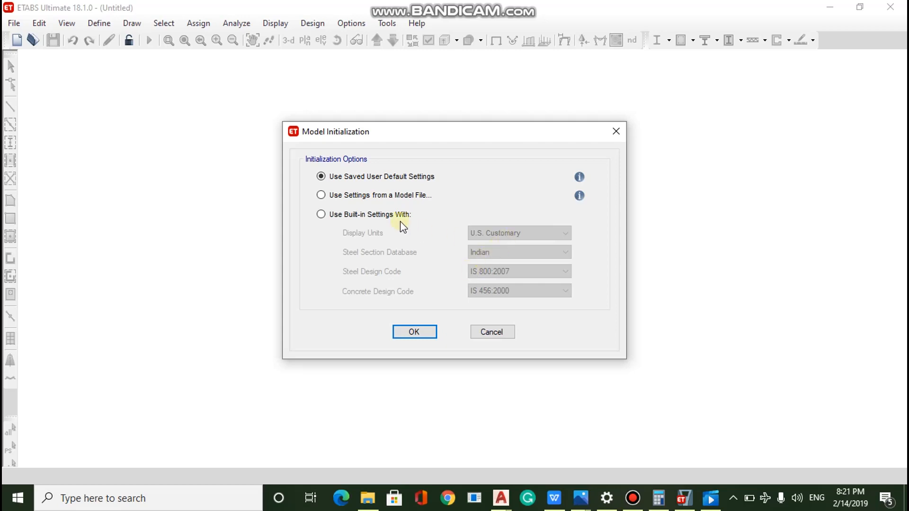
Step: Initialize the model with built-in settings, choosing Metric SI display units and the Indian steel section database
left_click(366, 217)
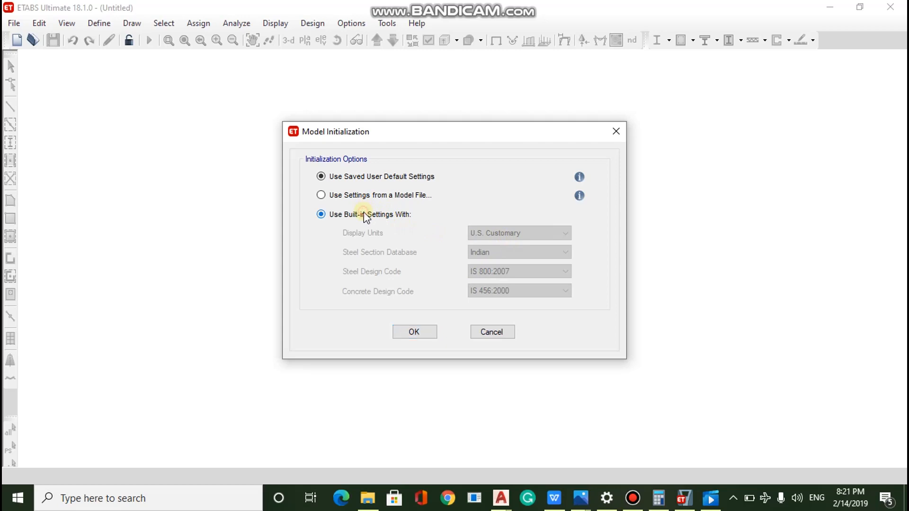
left_click(501, 234)
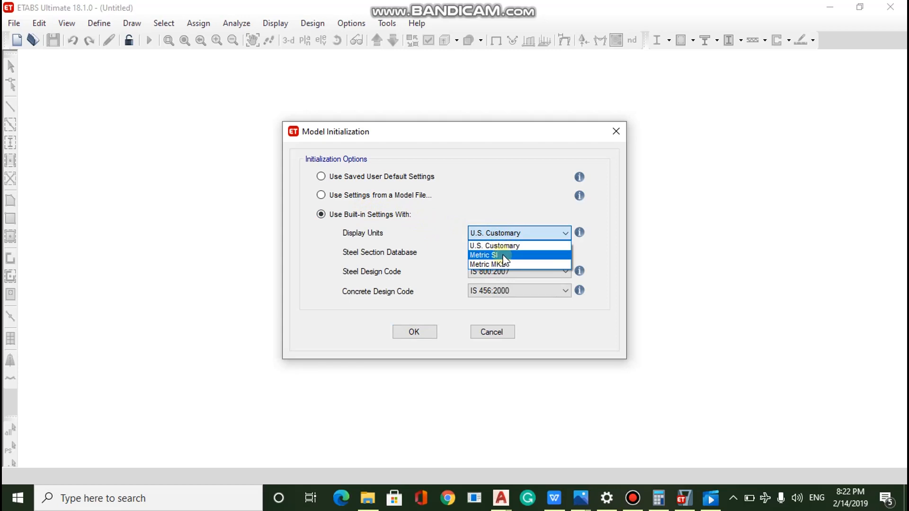
left_click(503, 256)
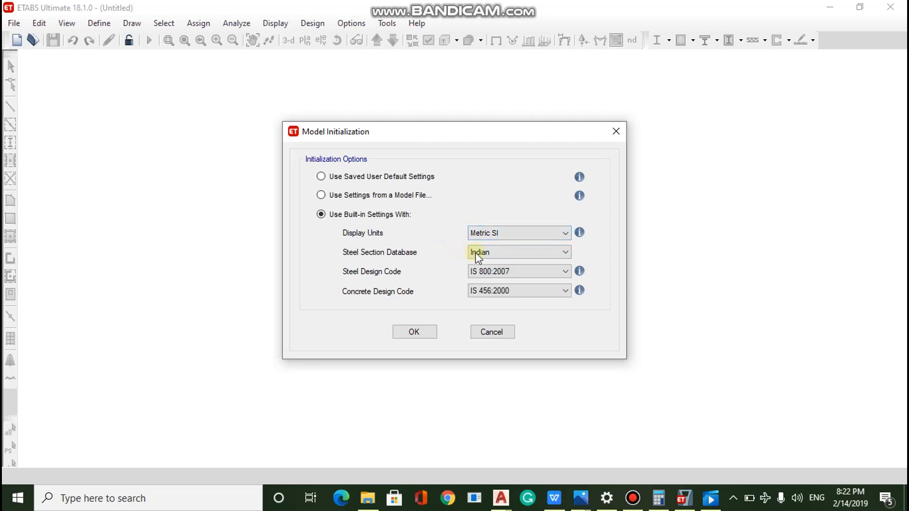
left_click(499, 253)
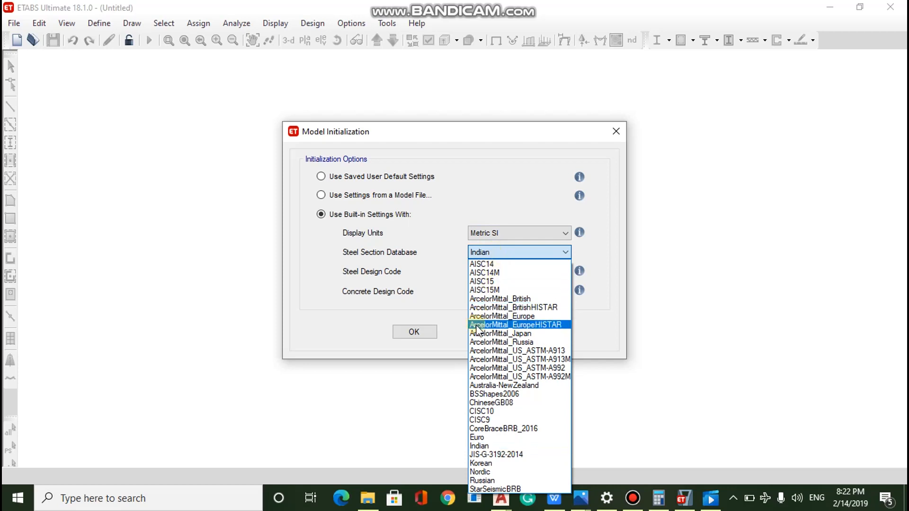
left_click(476, 447)
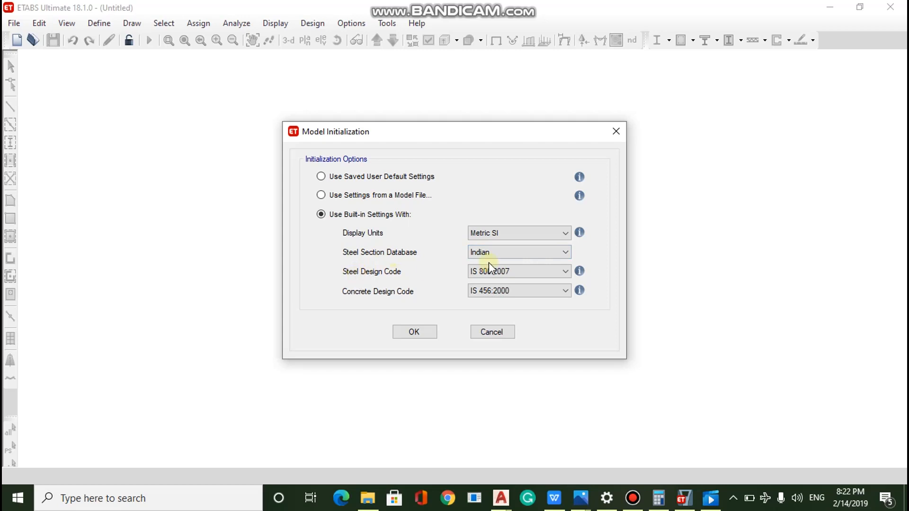
Step: Choose IS 800:2007 as the steel design code and IS 456:2000 as the concrete design code, and accept the initialization settings
left_click(542, 271)
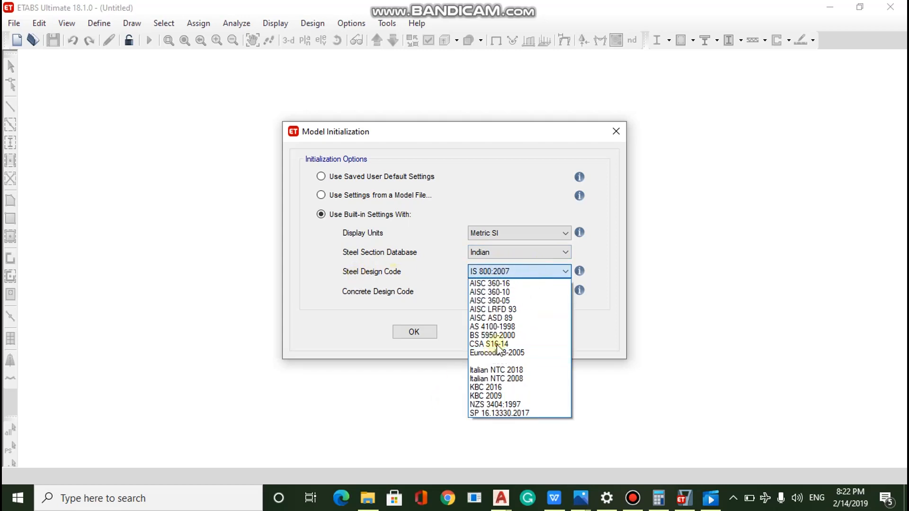
left_click(488, 361)
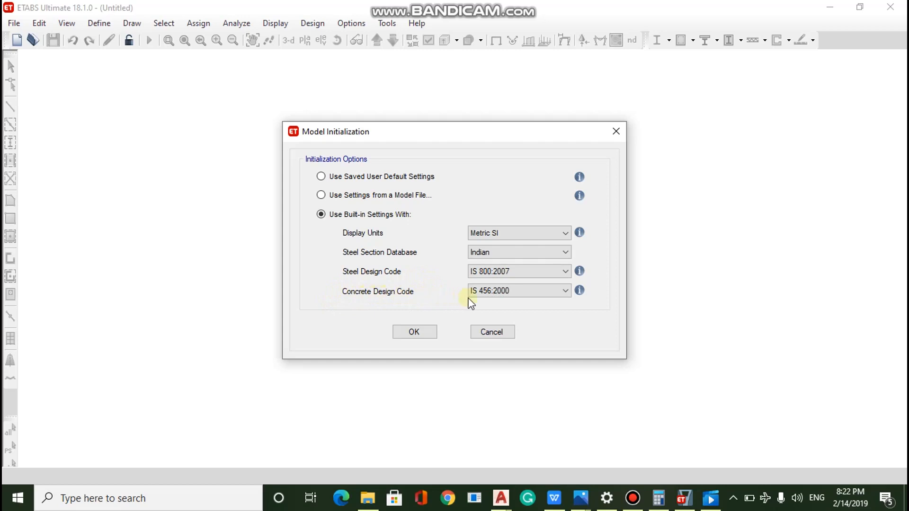
left_click(499, 293)
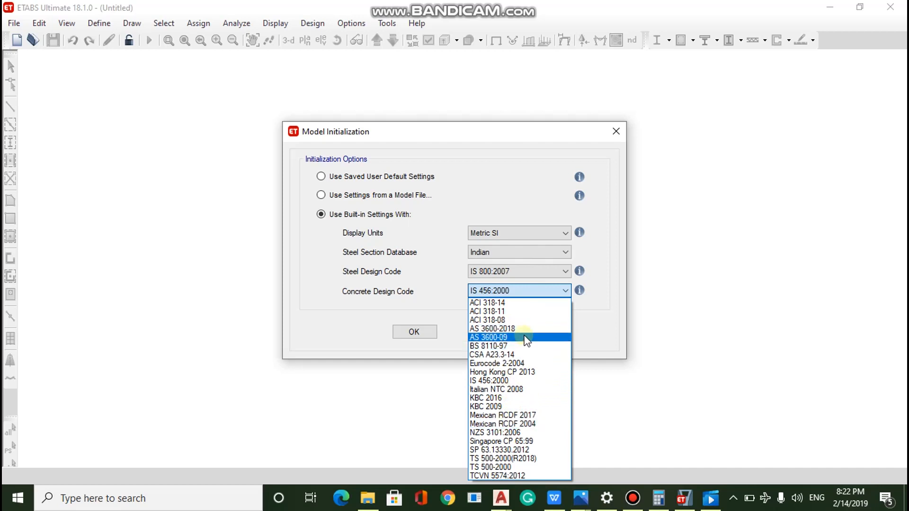
key("Down")
key("Down")
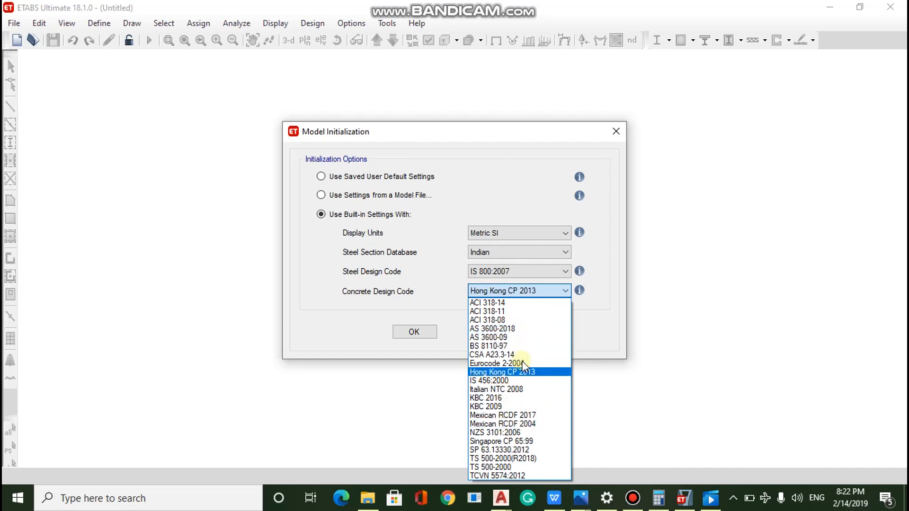
left_click(505, 382)
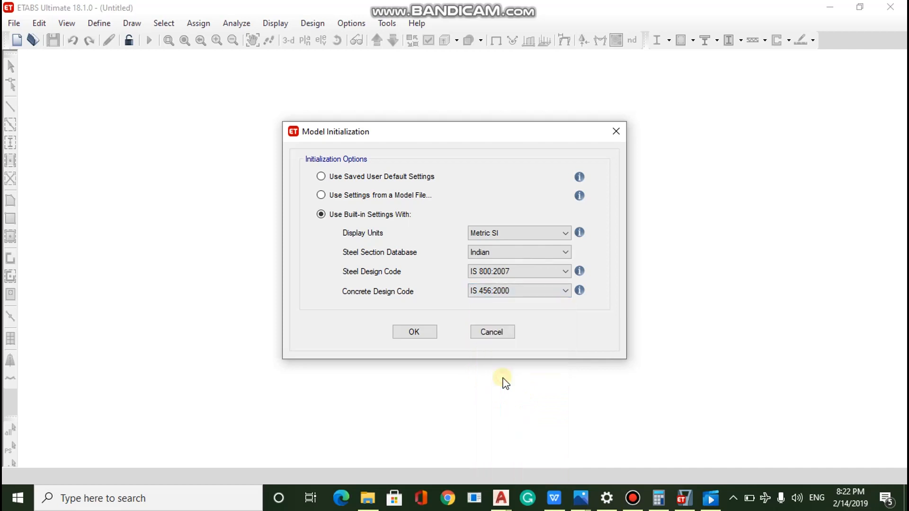
left_click(430, 332)
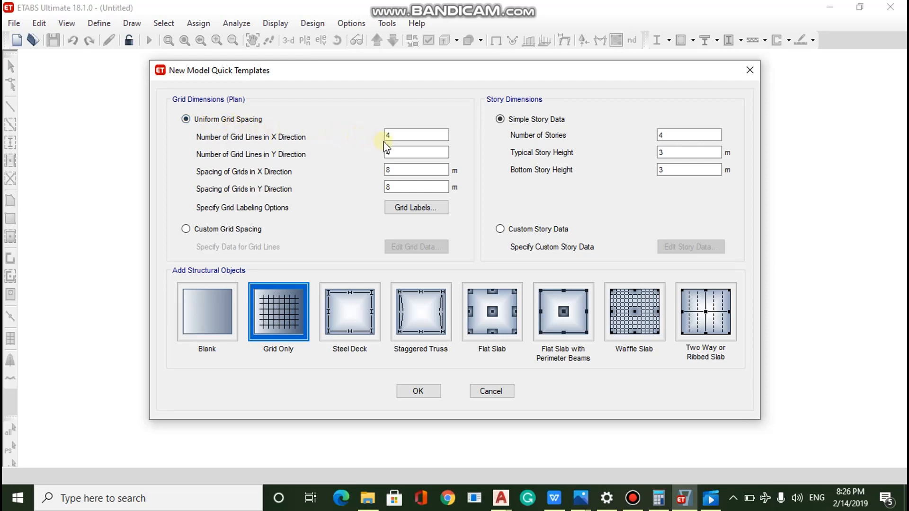
Step: Examine the floor plan image 23.png and the hand-drawn column layout to work out the number of grid lines in X direction
left_click(405, 136)
mouse_move(580, 498)
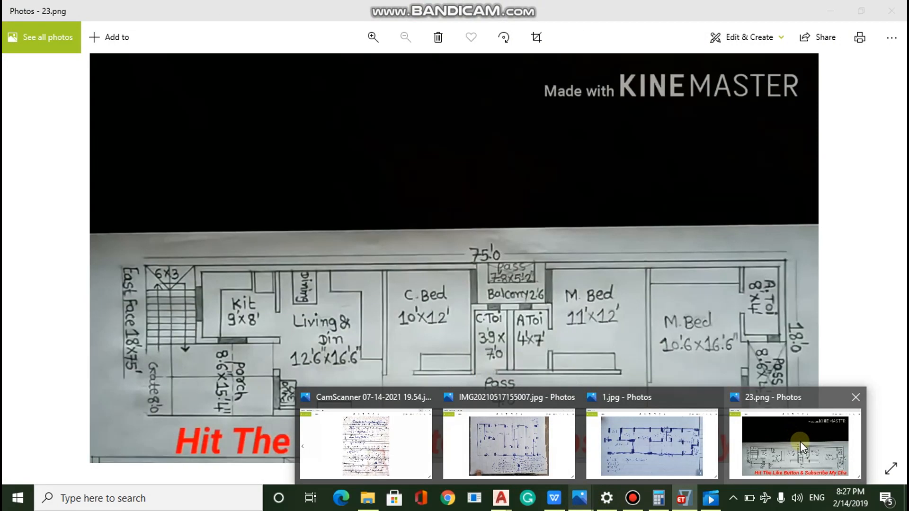
left_click(800, 442)
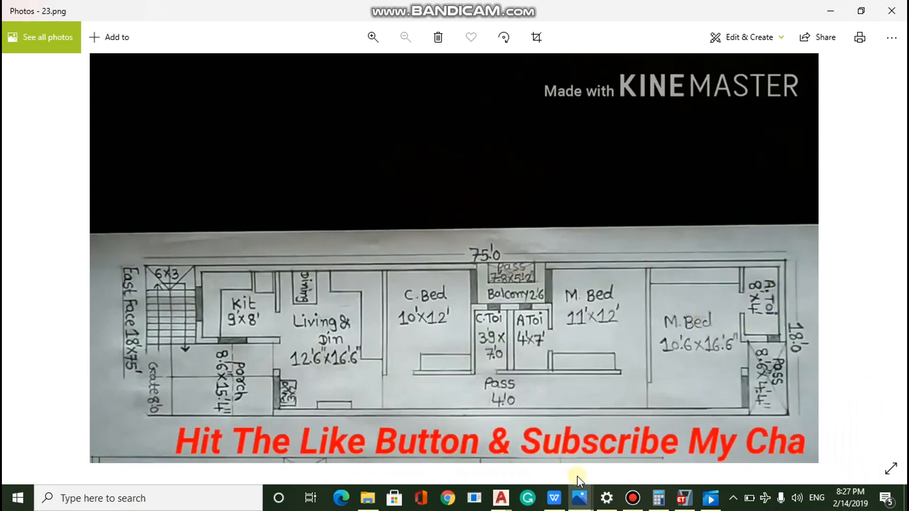
mouse_move(581, 498)
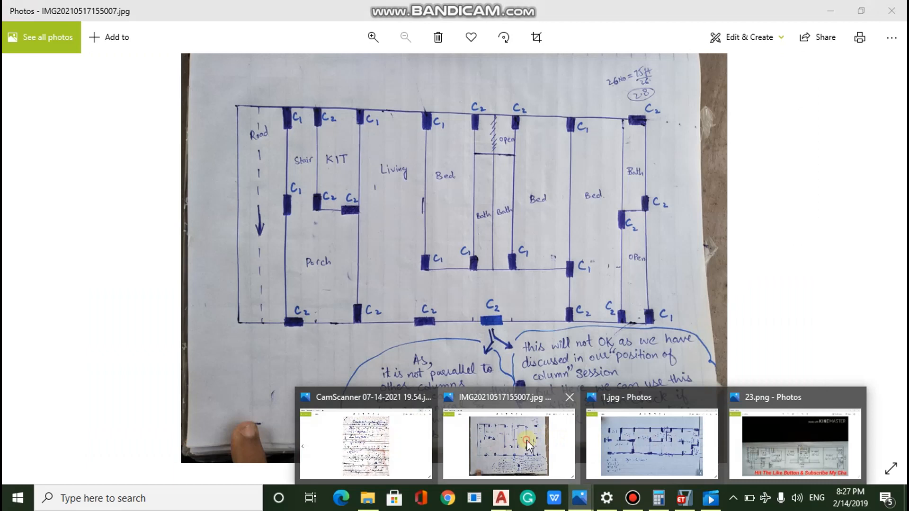
left_click(527, 441)
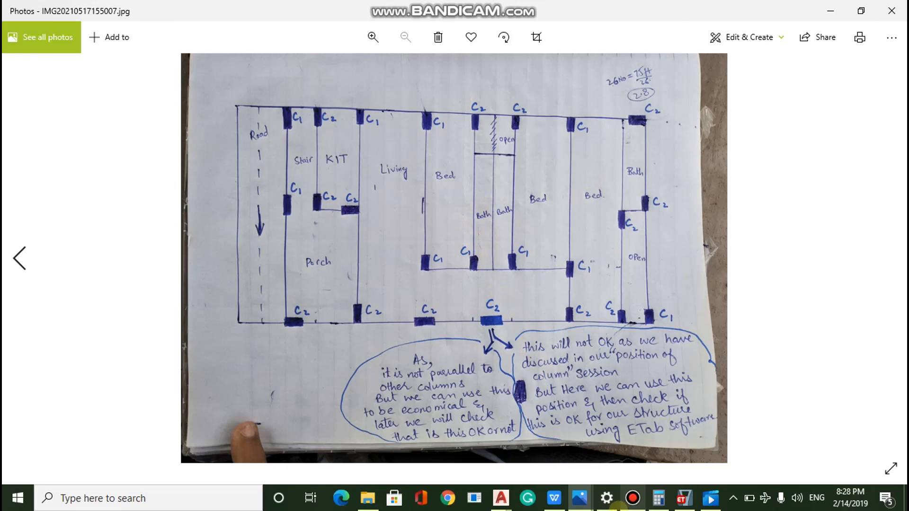
Step: Switch to the 18'x75' drawing in AutoCAD and examine its grid lines, column positions and grid spacings
mouse_move(581, 503)
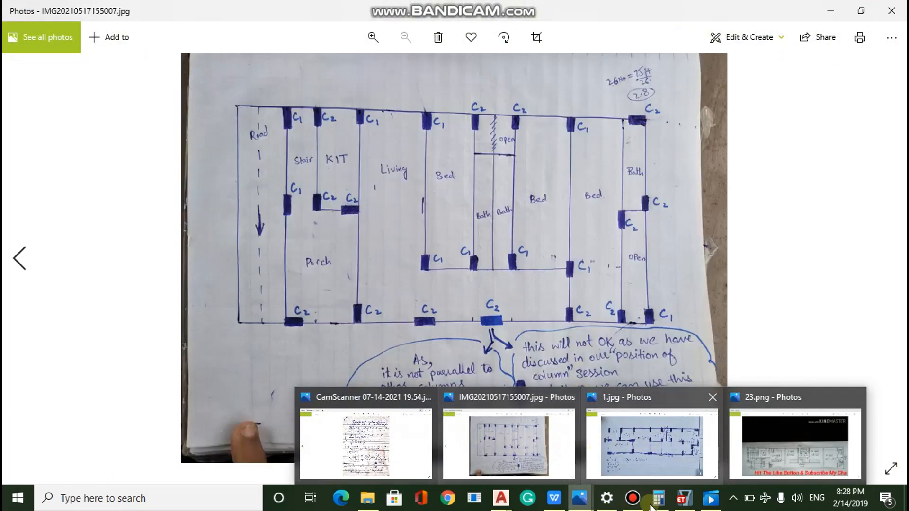
left_click(500, 498)
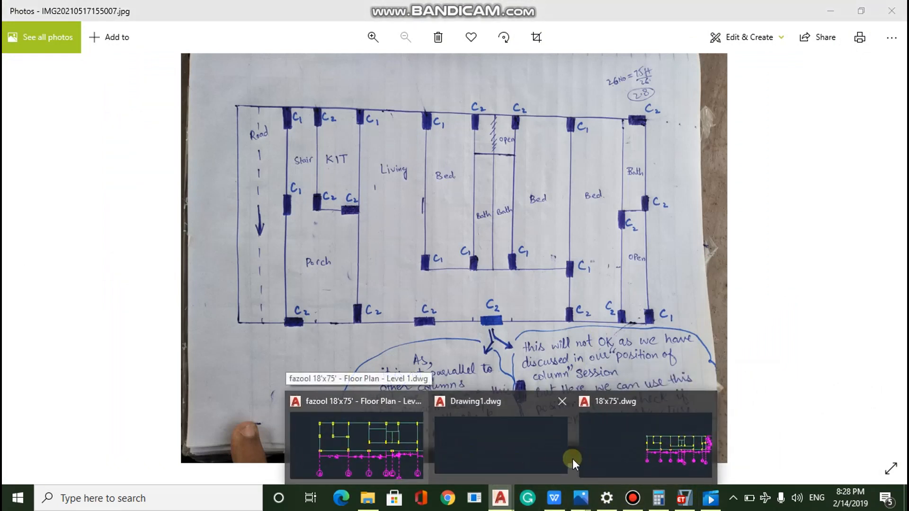
left_click(608, 468)
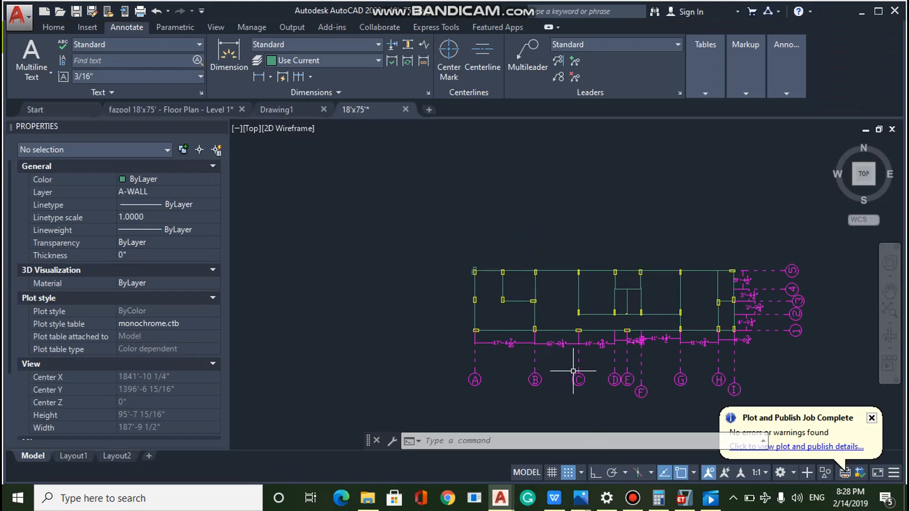
scroll(573, 371, "up", 4)
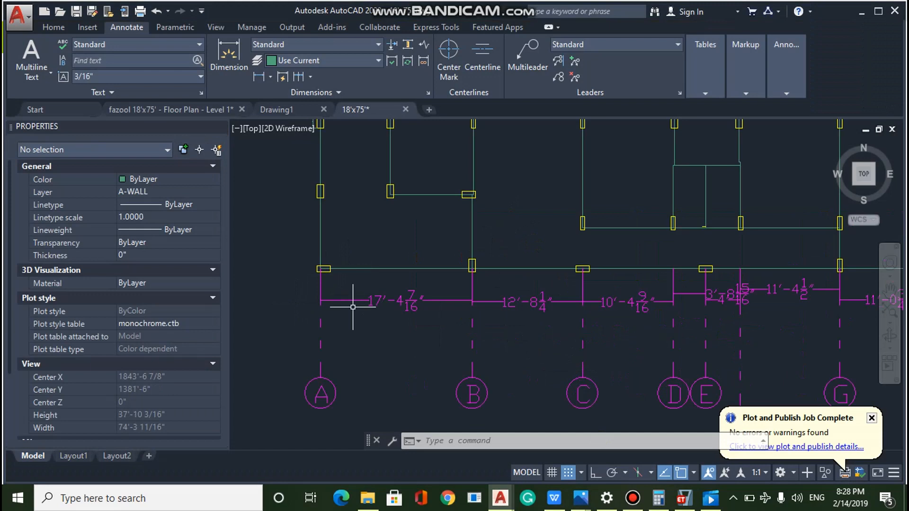
scroll(352, 307, "down", 4)
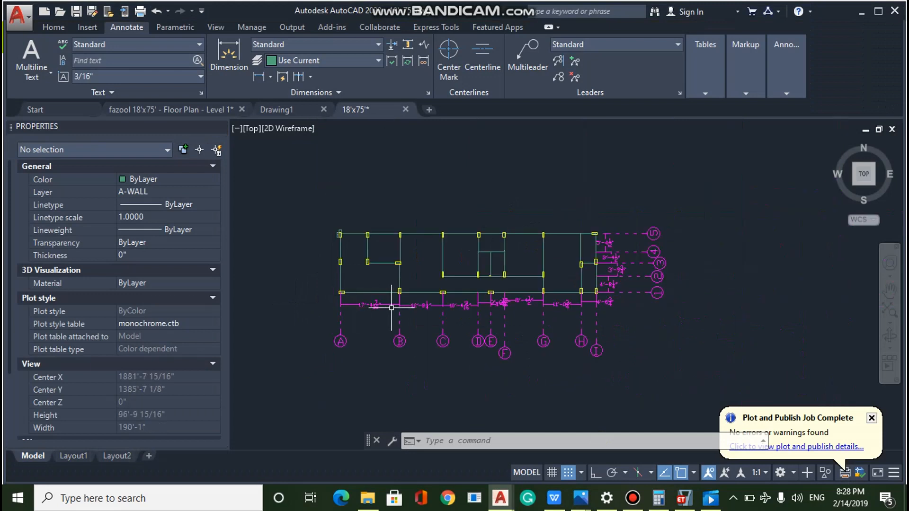
scroll(392, 308, "up", 2)
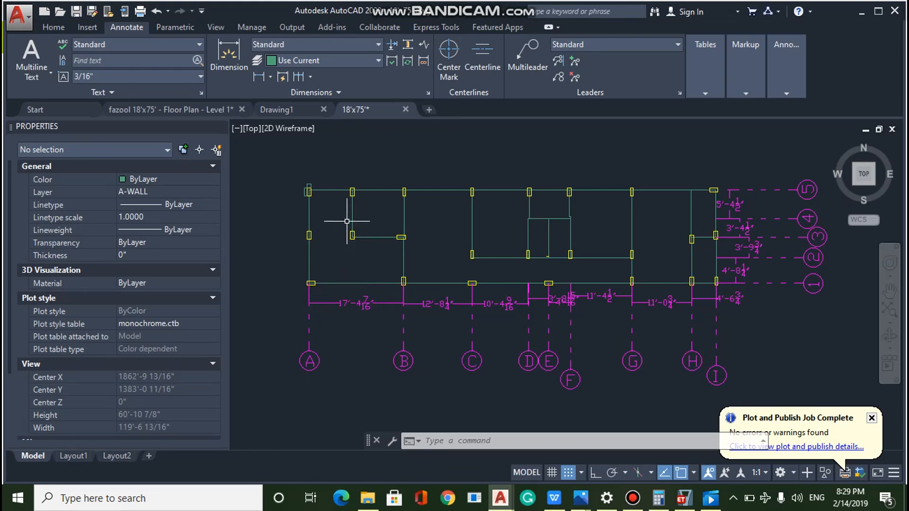
scroll(348, 221, "up", 2)
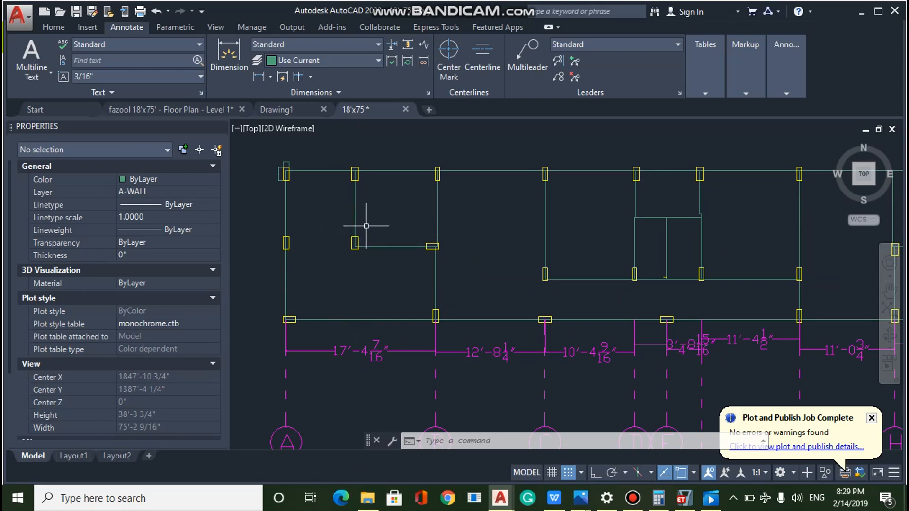
scroll(358, 219, "down", 2)
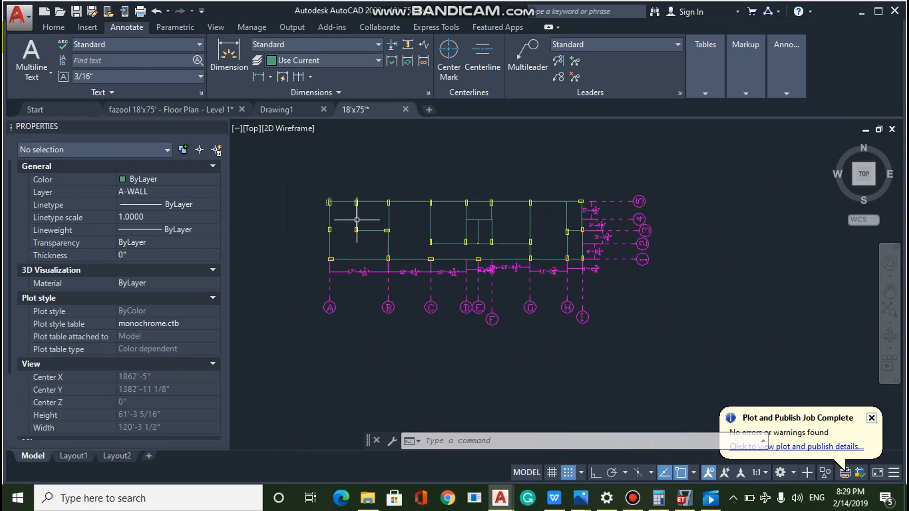
scroll(591, 254, "up", 2)
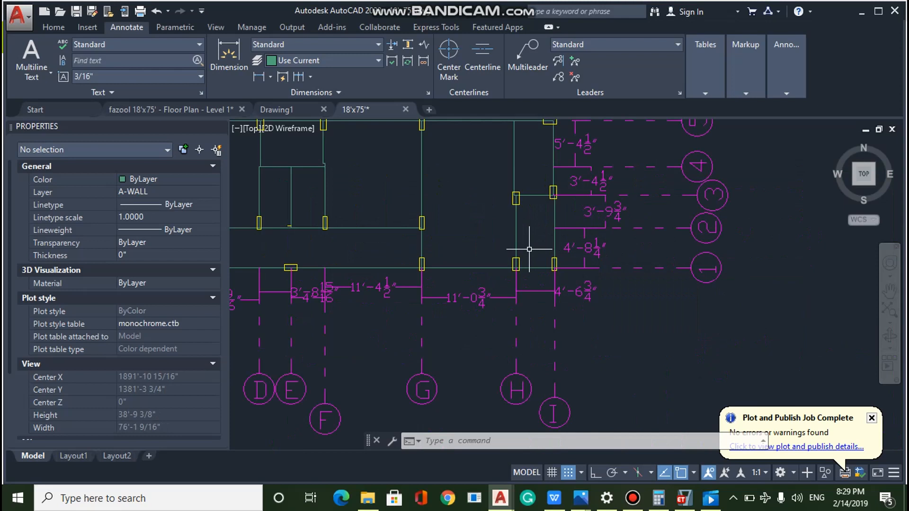
scroll(493, 249, "down", 1)
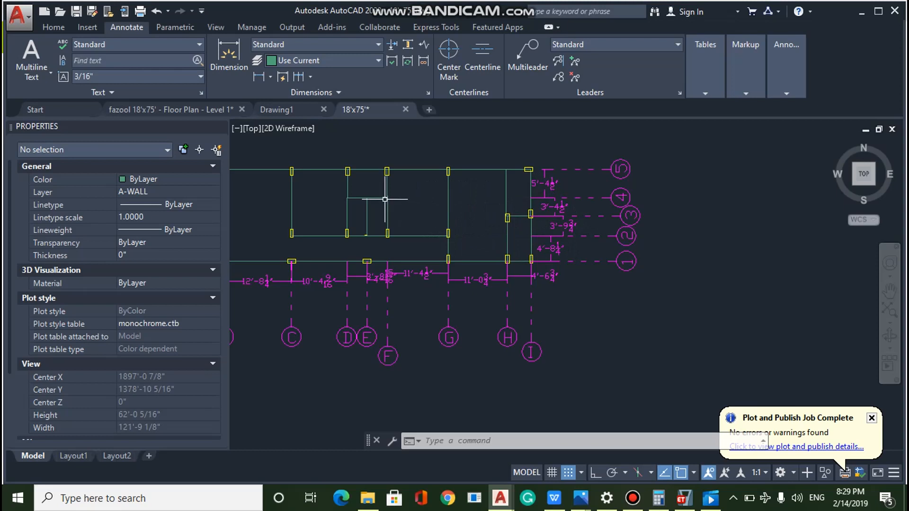
scroll(497, 211, "down", 3)
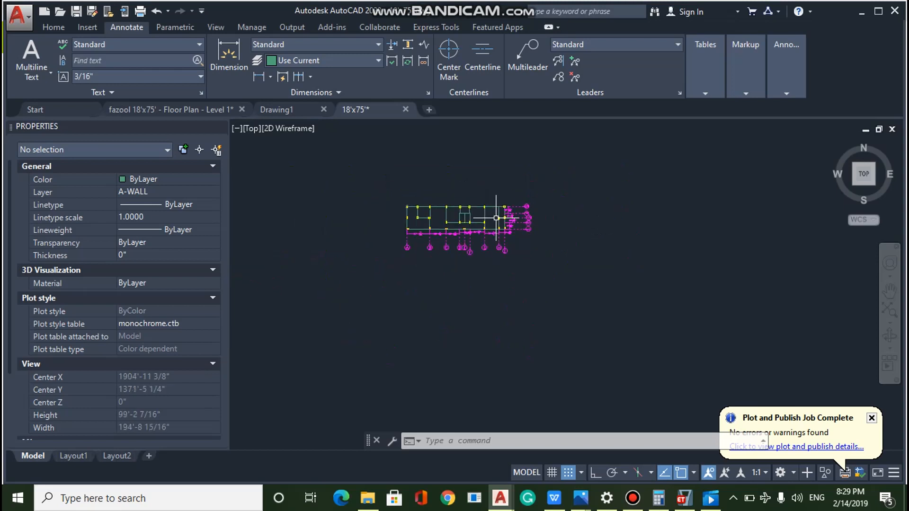
scroll(433, 211, "up", 5)
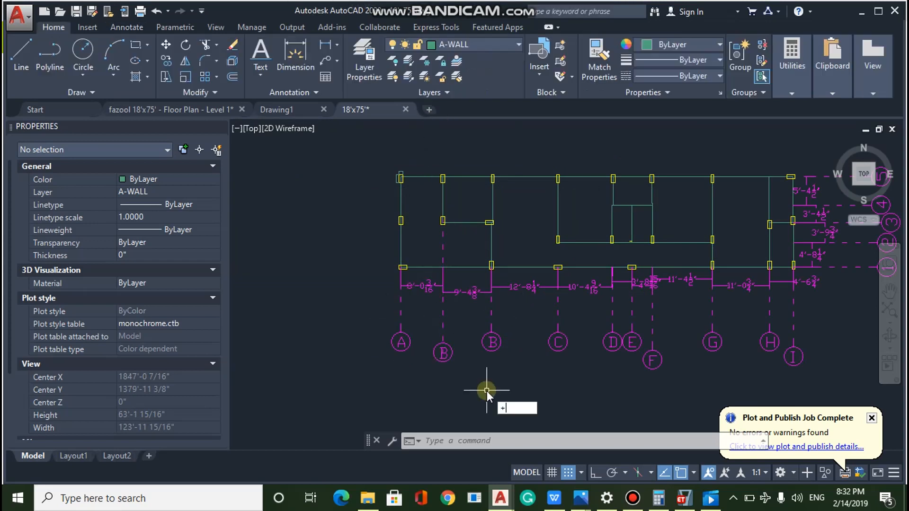
key("Up")
key("Escape")
key("Escape")
key("Escape")
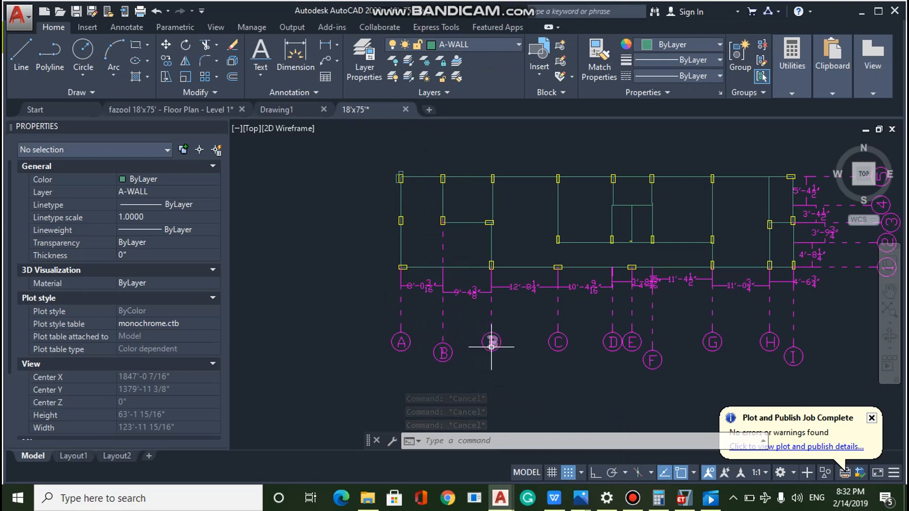
type("+SAVEAS")
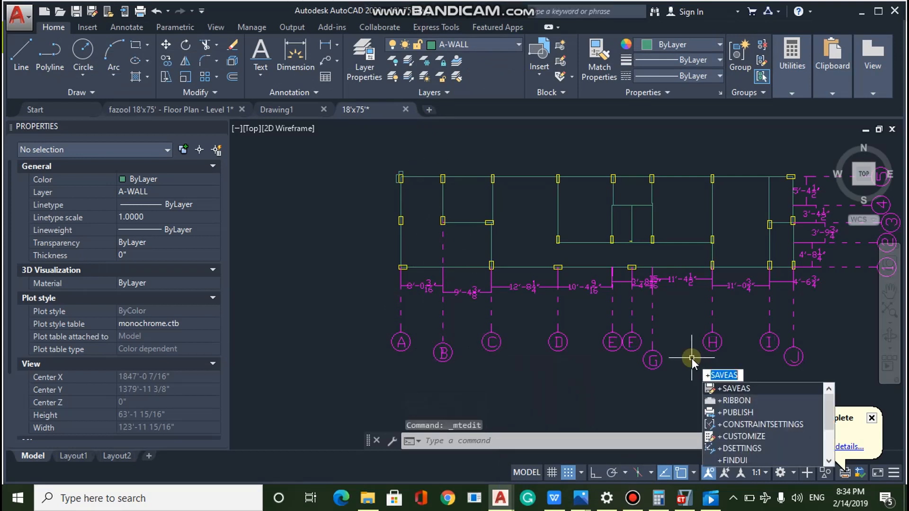
key("Escape")
key("Escape")
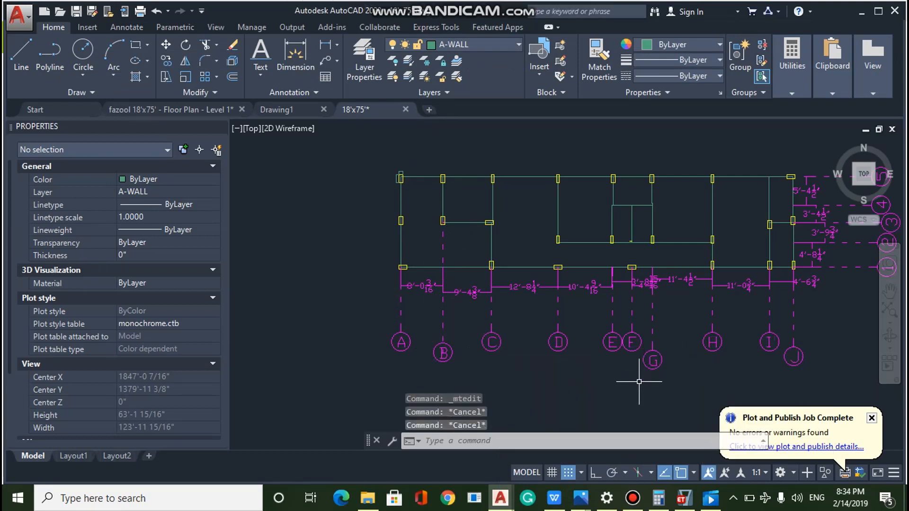
Step: Dismiss the plot and publish notification and review grid lines A to J and 1 to 5 of the plan
left_click(873, 419)
key("Escape")
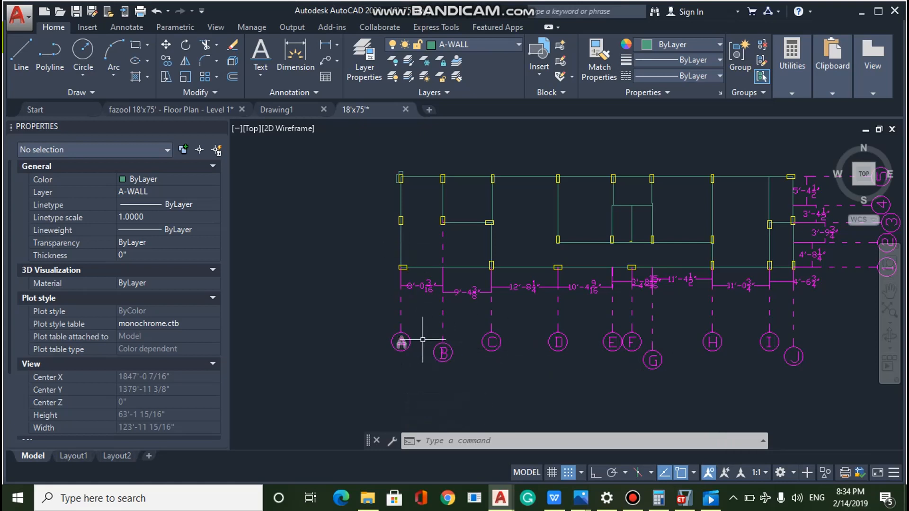
scroll(589, 347, "down", 4)
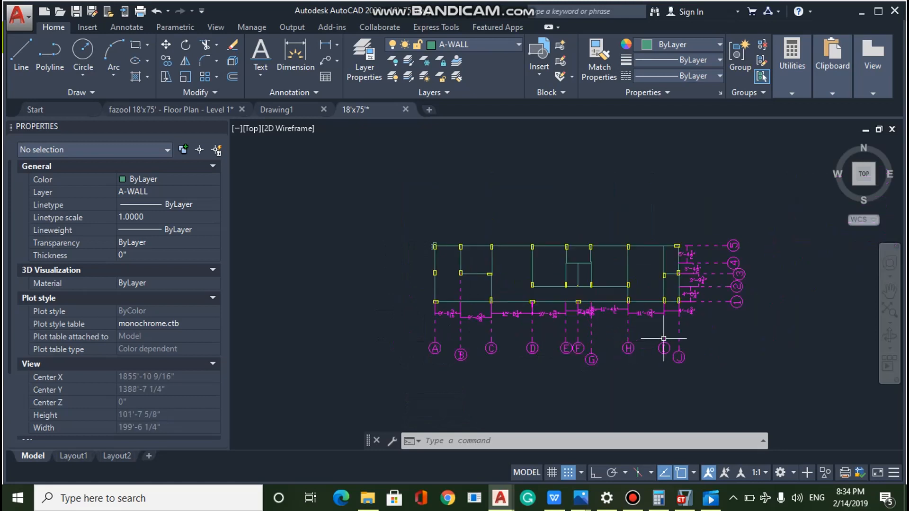
scroll(693, 335, "up", 2)
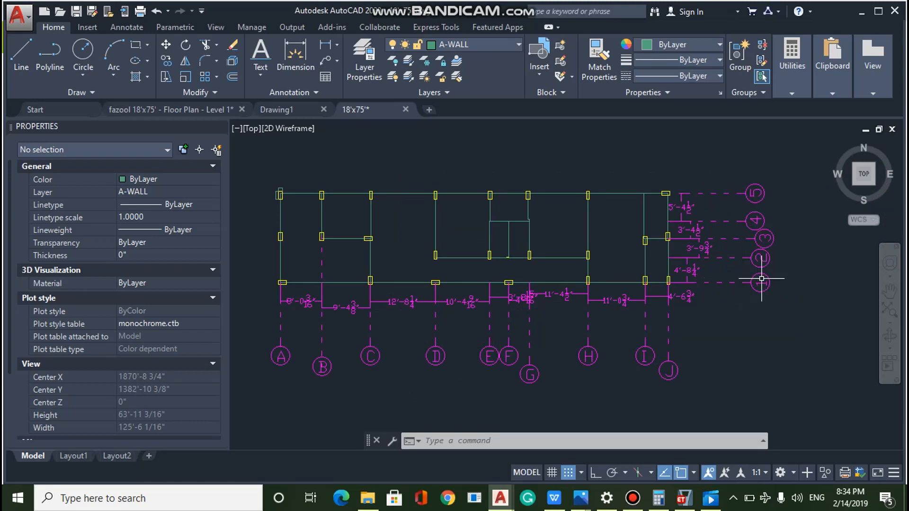
Step: Check the 18'x75' column plan in AutoCAD, choose custom grid spacing in ETABS and open the grid line data
mouse_move(758, 233)
left_click(685, 500)
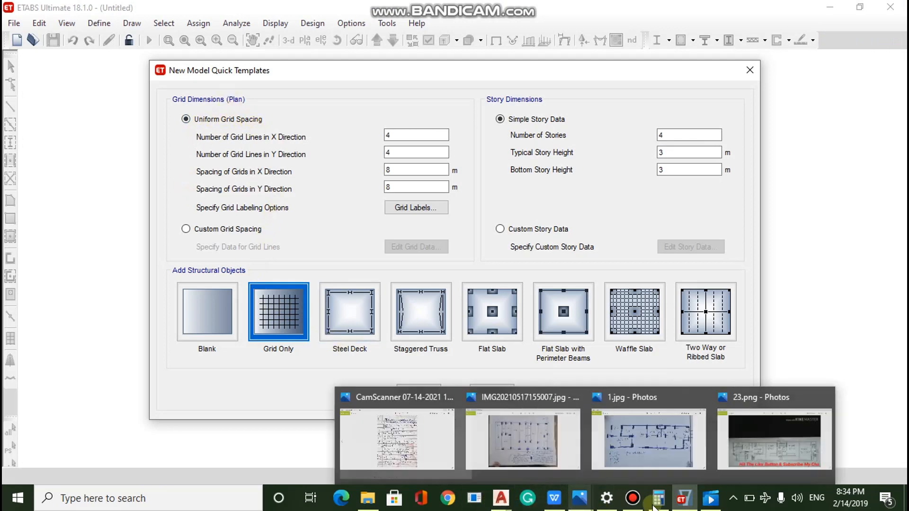
mouse_move(501, 501)
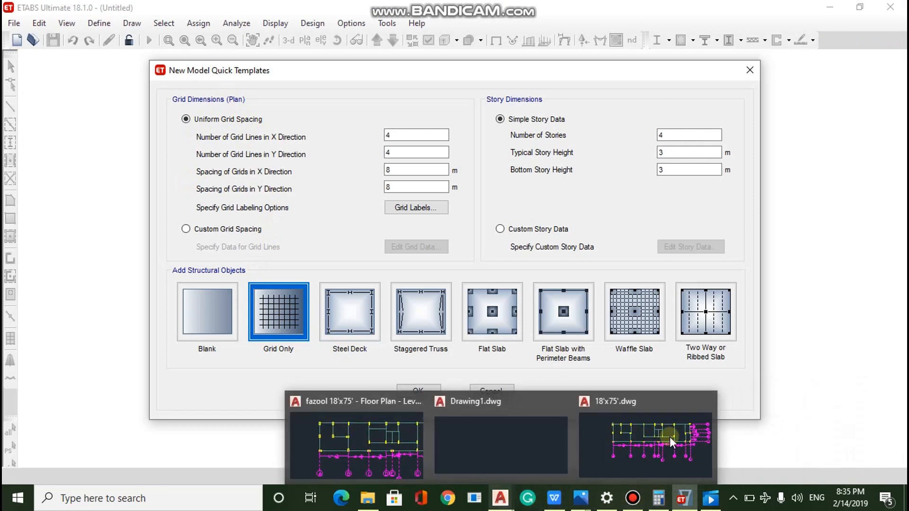
left_click(686, 443)
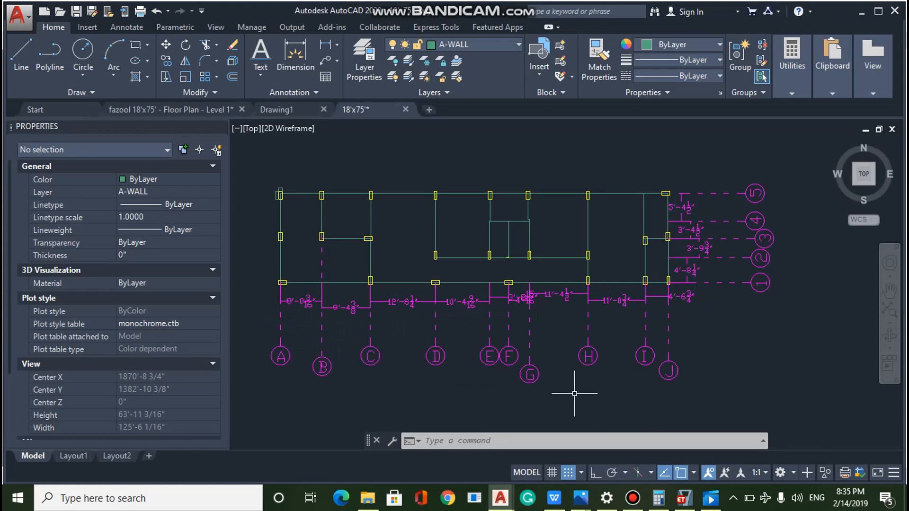
left_click(683, 499)
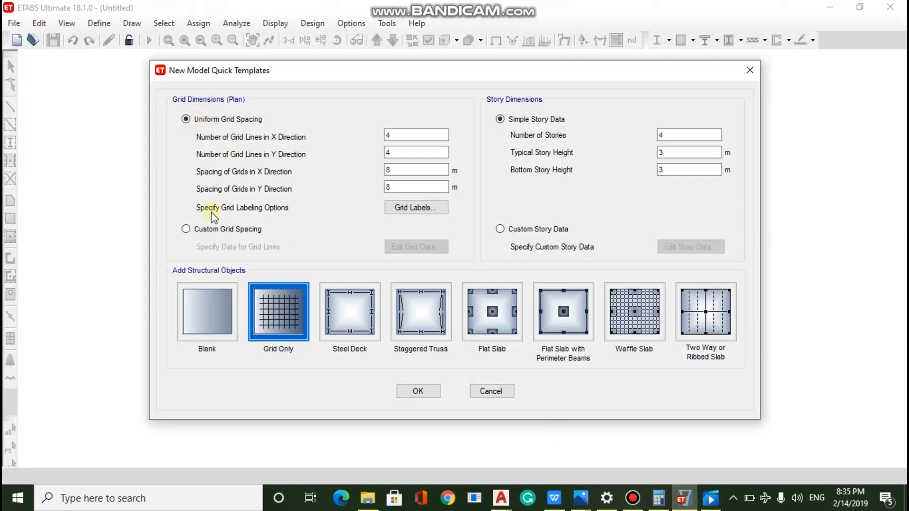
left_click(186, 229)
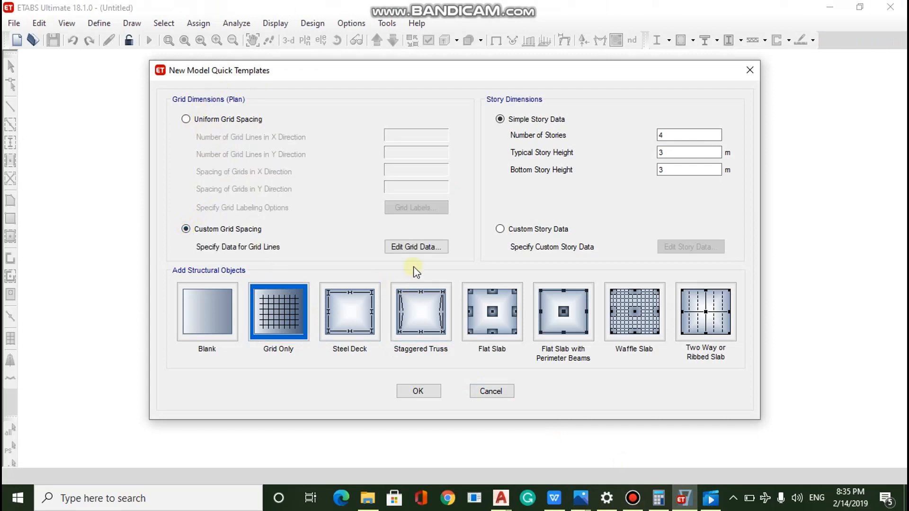
left_click(414, 248)
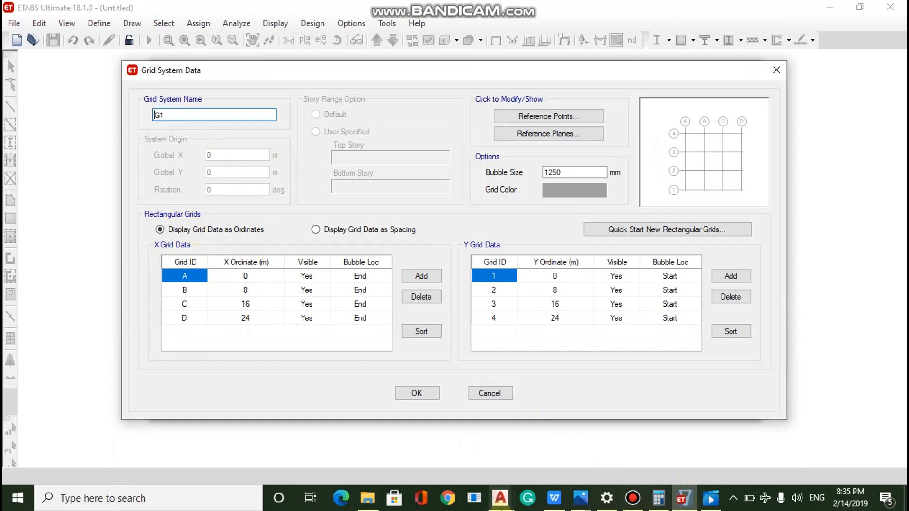
Step: Check the lettered grid lines in the AutoCAD plan and add X grid lines E to J to the ETABS grid data
left_click(501, 498)
left_click(679, 435)
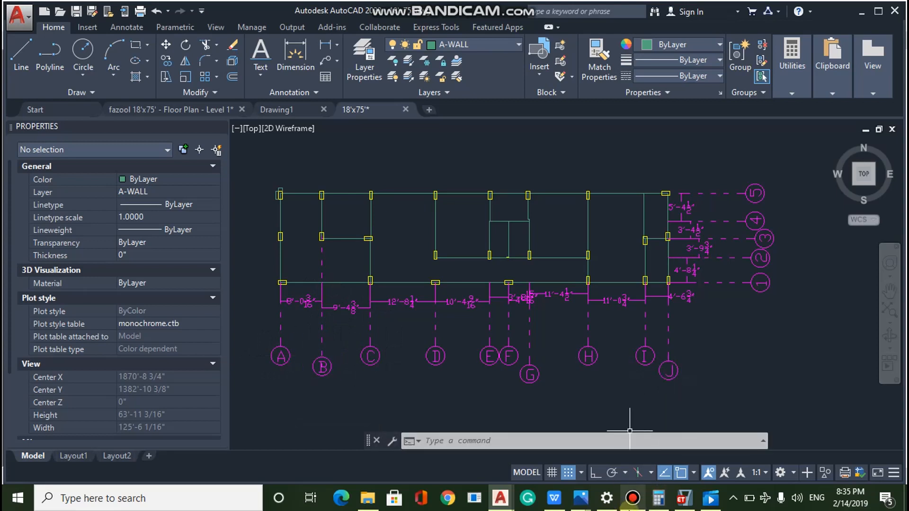
mouse_move(683, 500)
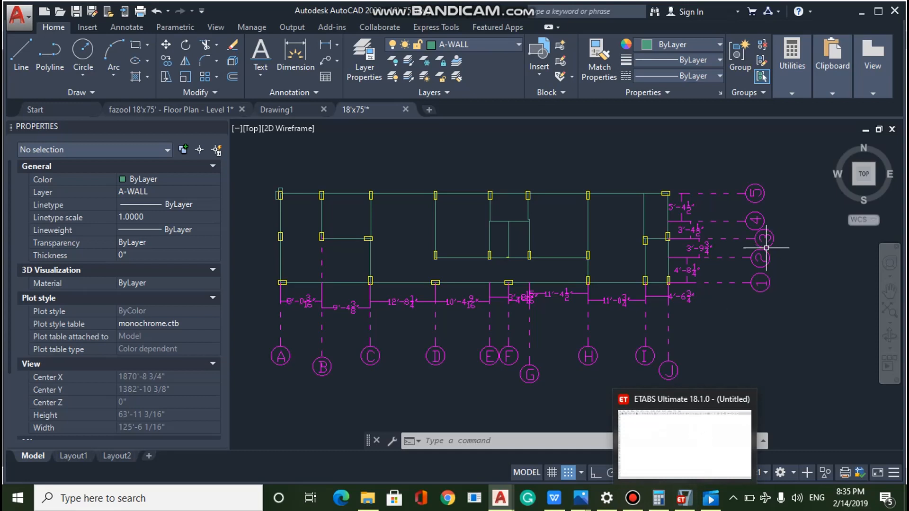
left_click(675, 450)
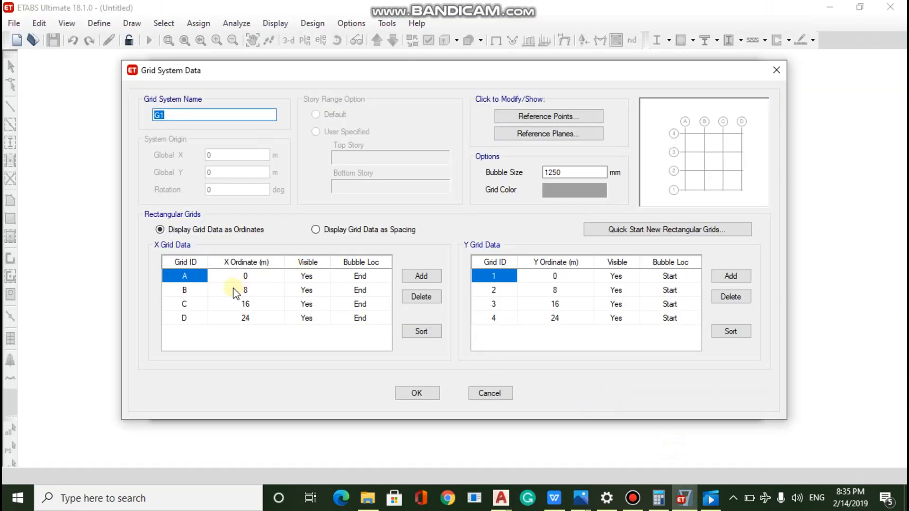
left_click(197, 322)
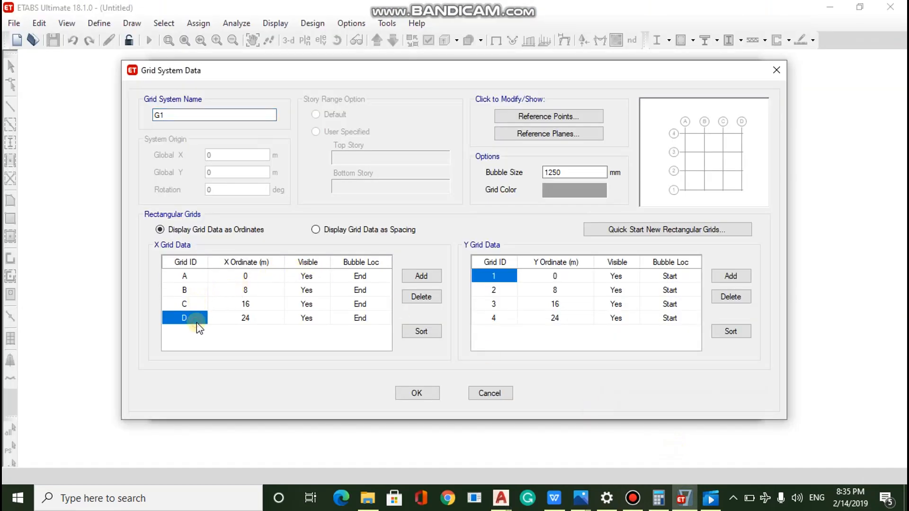
left_click(421, 276)
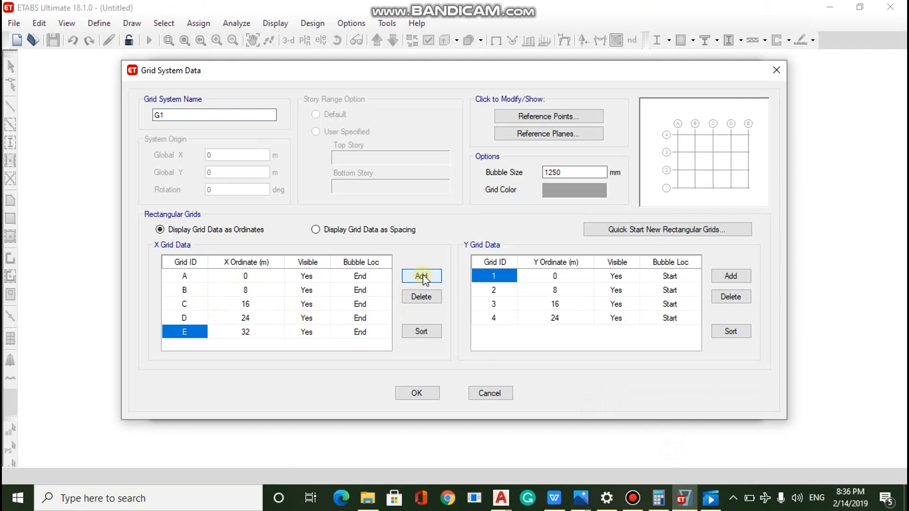
left_click(421, 276)
left_click(422, 277)
left_click(421, 276)
left_click(421, 276)
left_click(421, 276)
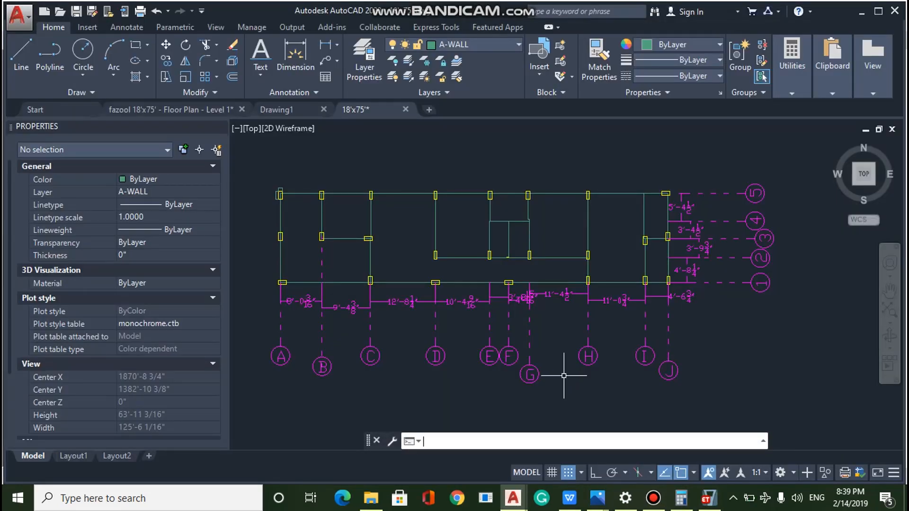
Step: Compare the ETABS grid lines with the AutoCAD plan and examine the spacing between grid lines A and B
key("Escape")
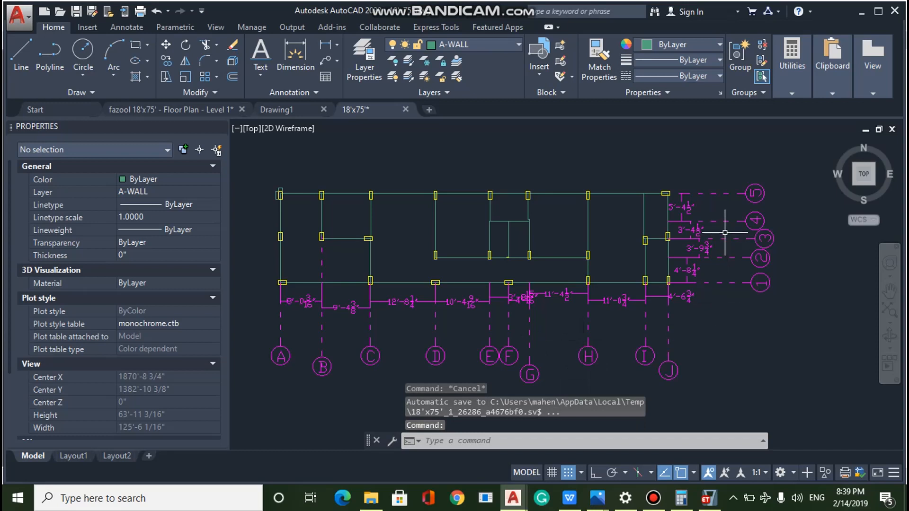
left_click(706, 503)
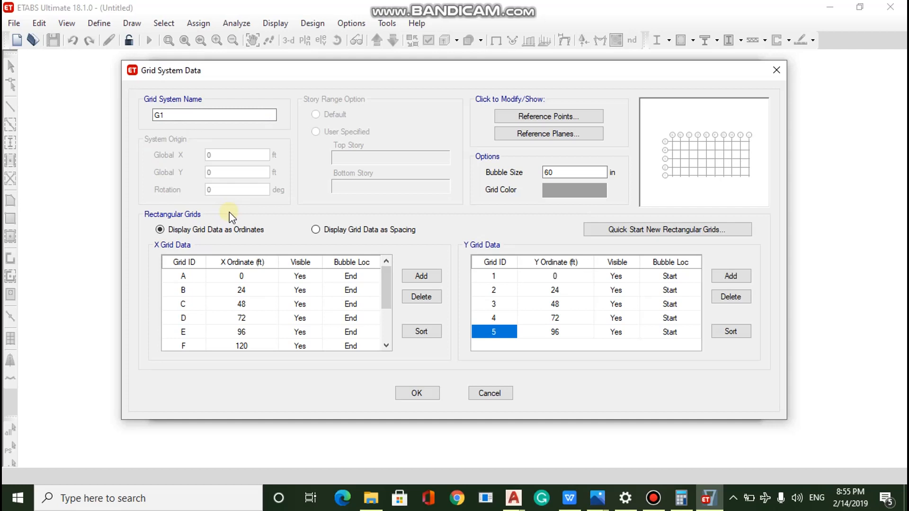
left_click(519, 498)
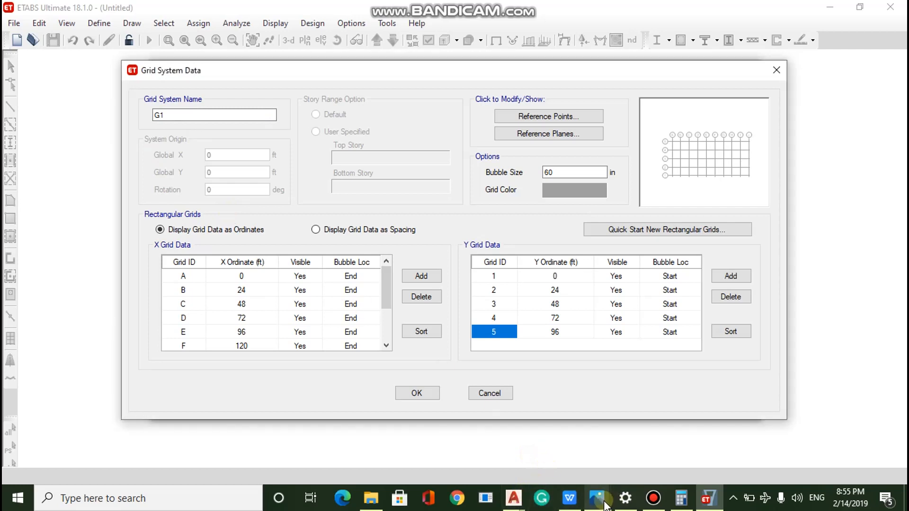
mouse_move(604, 505)
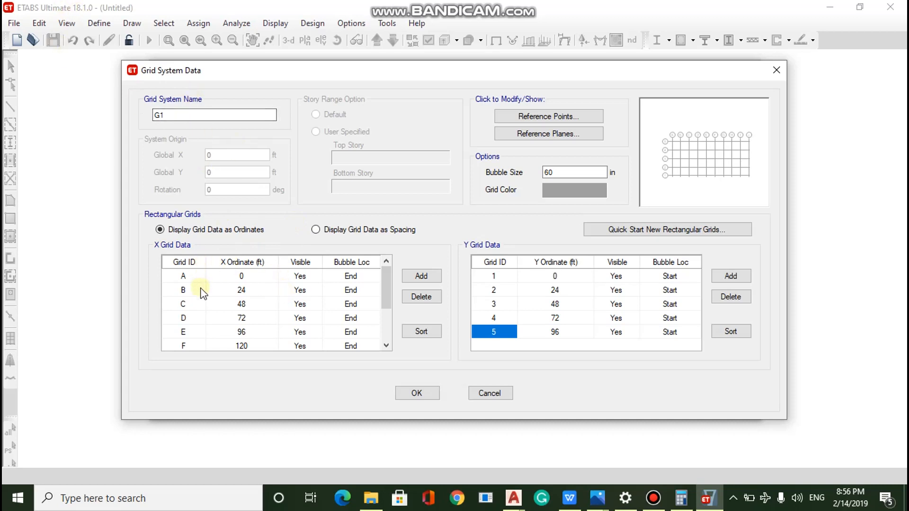
left_click_drag(387, 299, 391, 275)
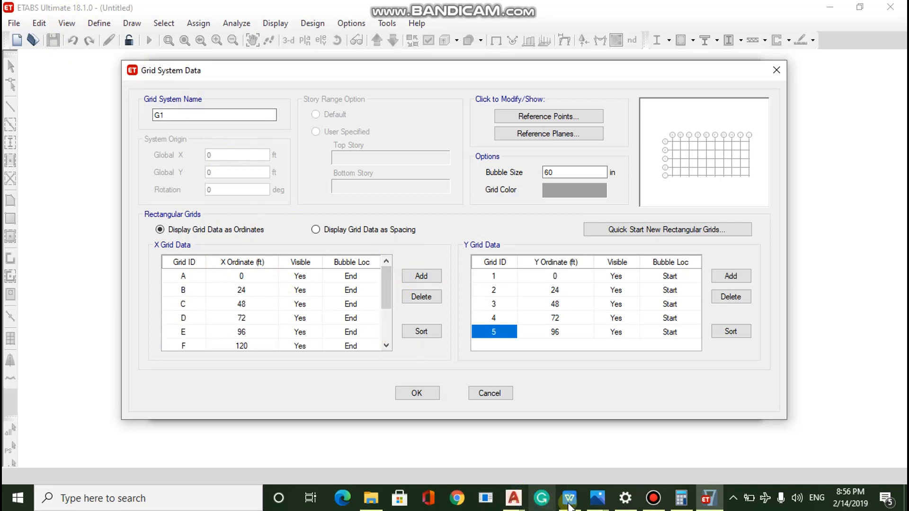
mouse_move(526, 507)
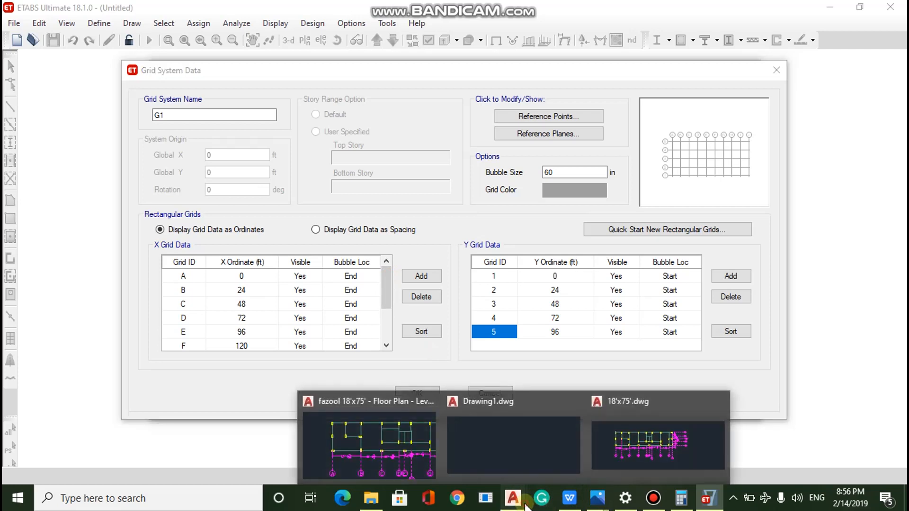
left_click(625, 430)
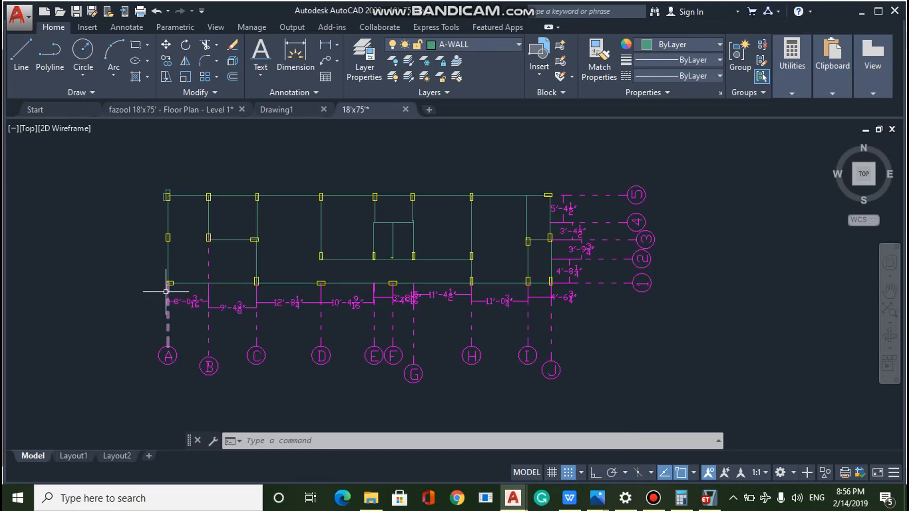
scroll(168, 284, "up", 2)
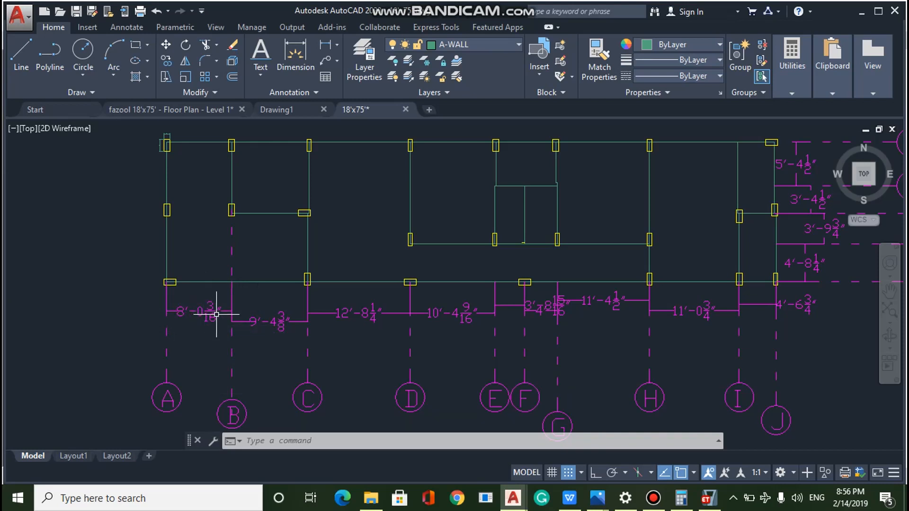
mouse_move(214, 315)
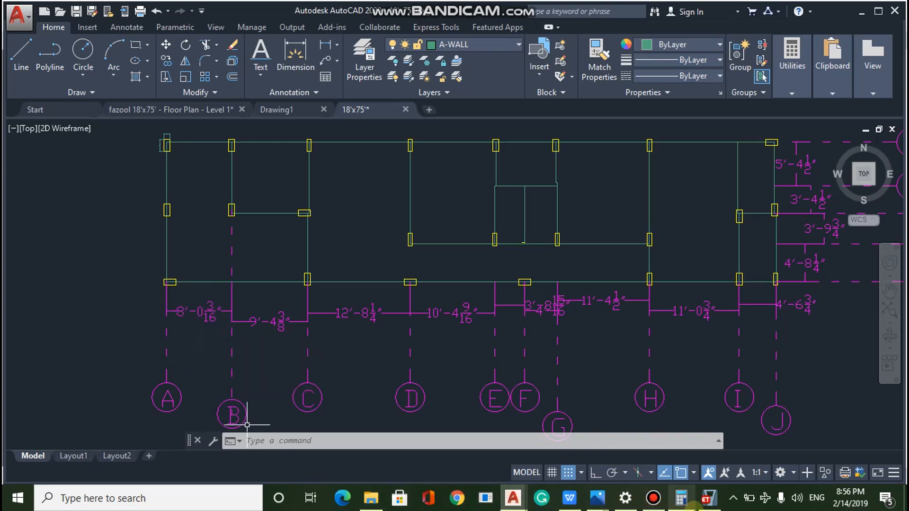
Step: Set grid B's X ordinate in ETABS to 8'0.1875", checking the A–B spacing against the AutoCAD plan
left_click(705, 498)
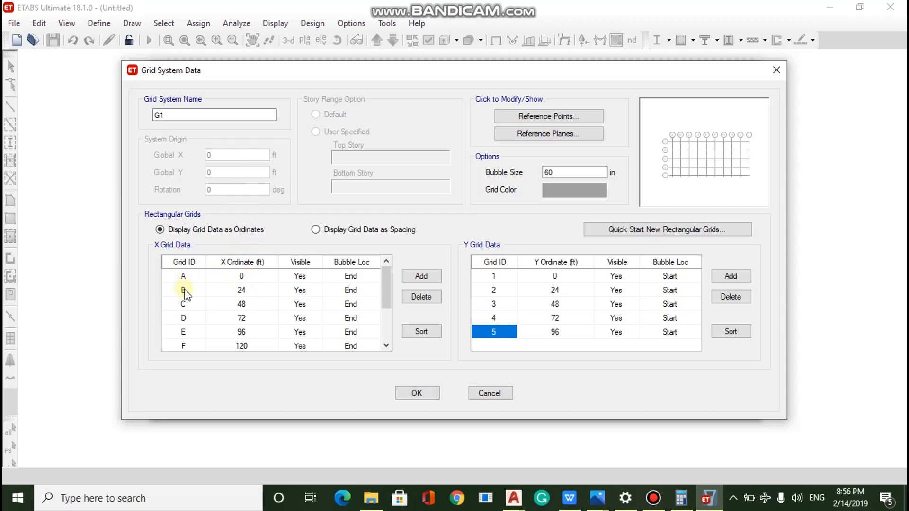
left_click(255, 291)
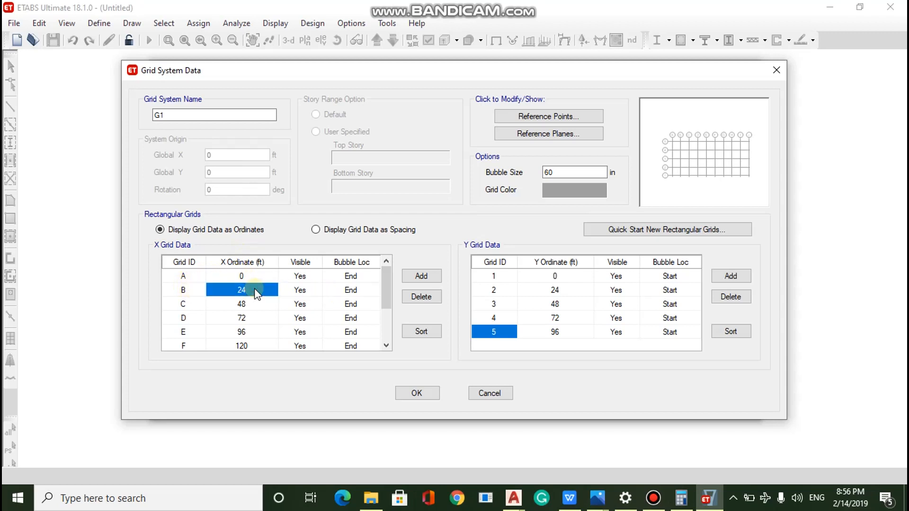
type("81")
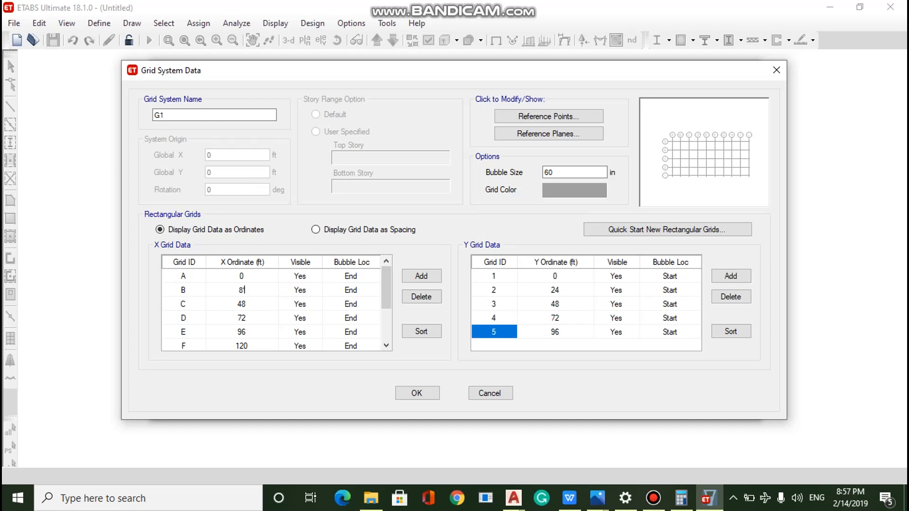
mouse_move(514, 504)
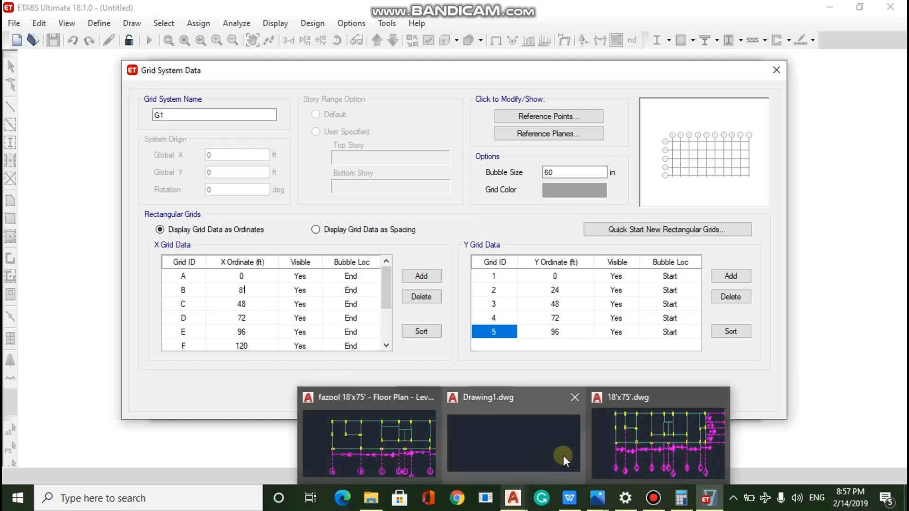
left_click(620, 450)
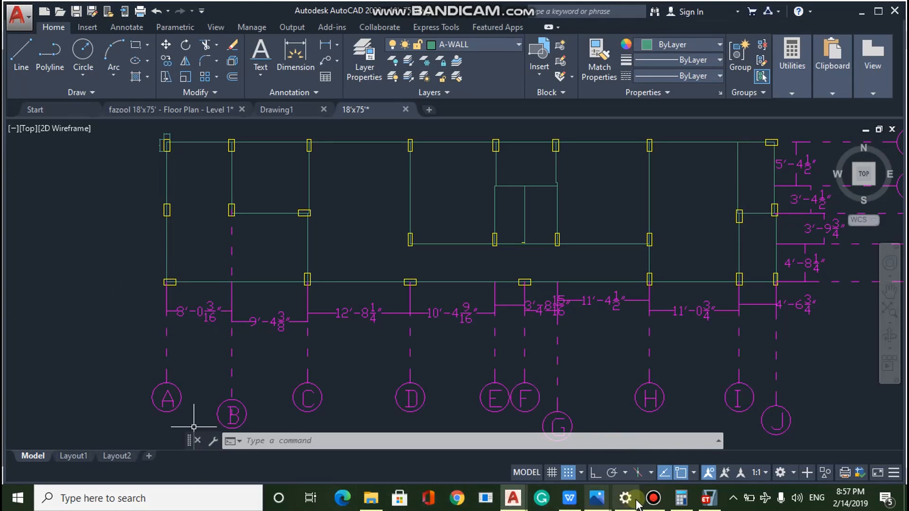
left_click(704, 502)
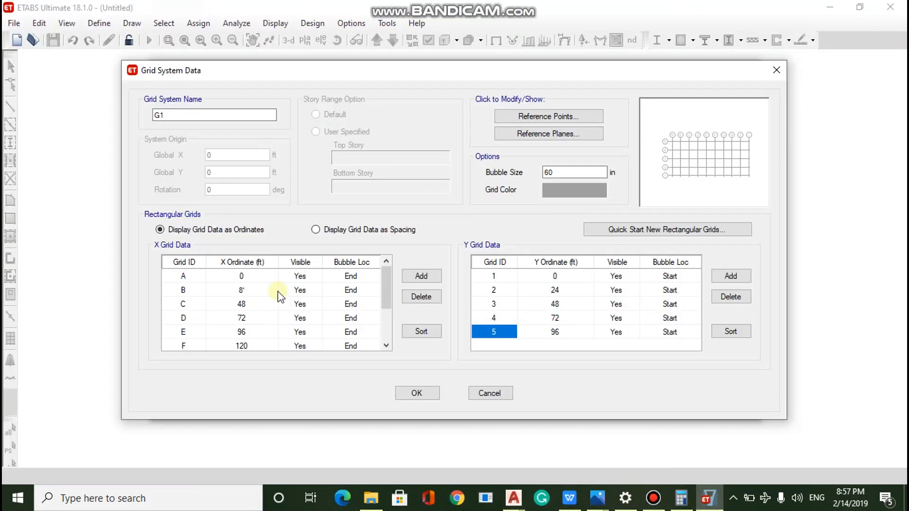
left_click(255, 288)
type("8'0.1875\"")
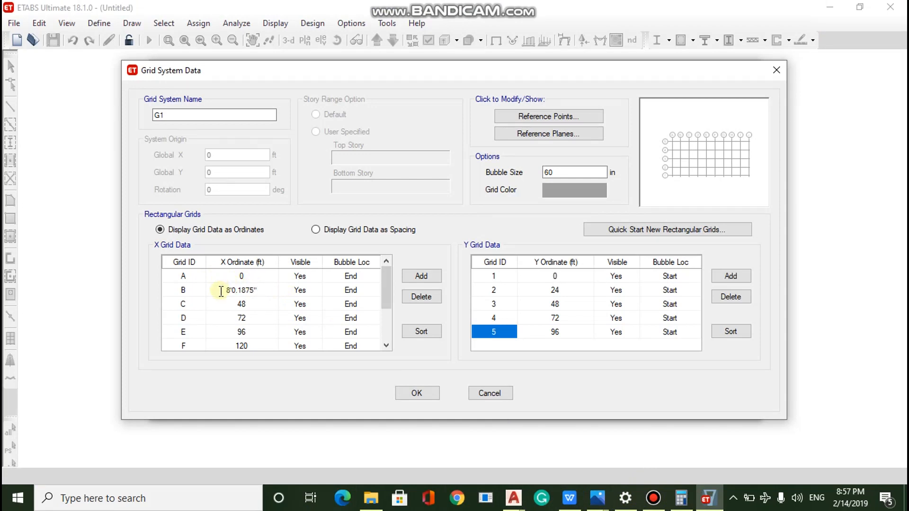
key("Return")
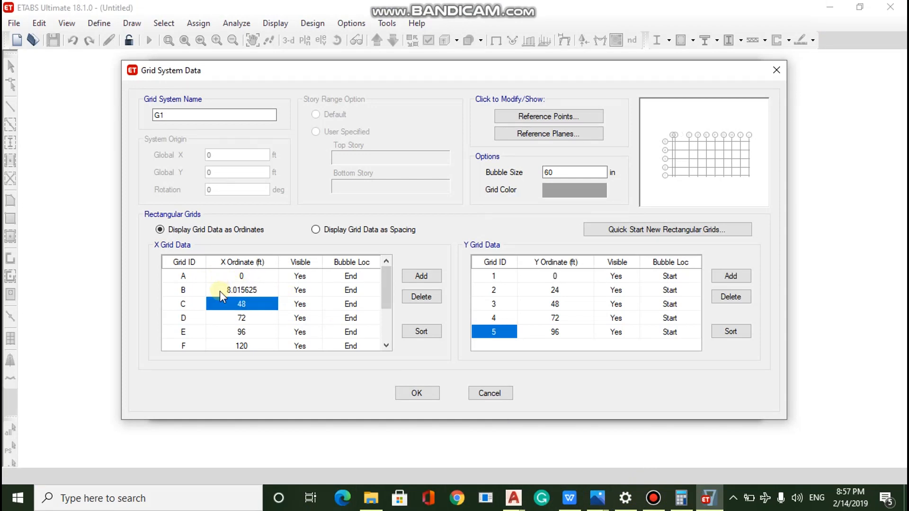
Step: Try a metric entry of 6m for grid B's X ordinate
left_click(263, 290)
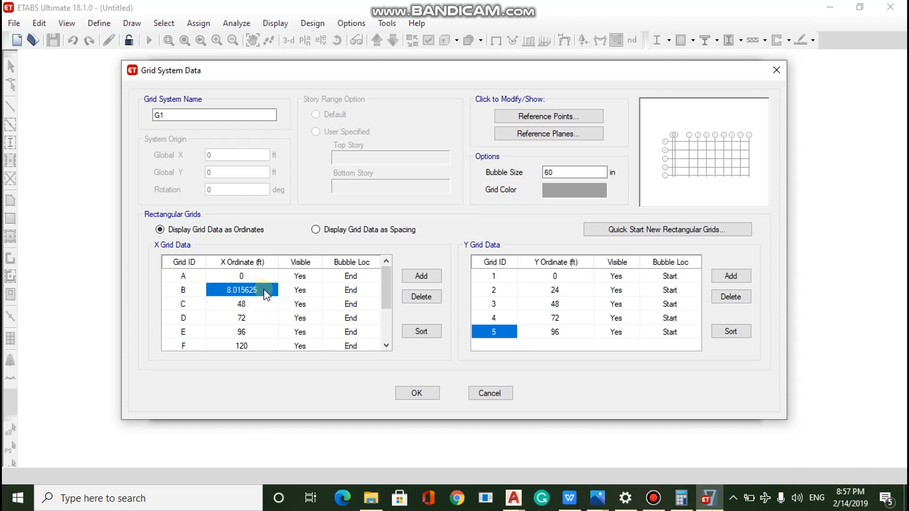
left_click(265, 289)
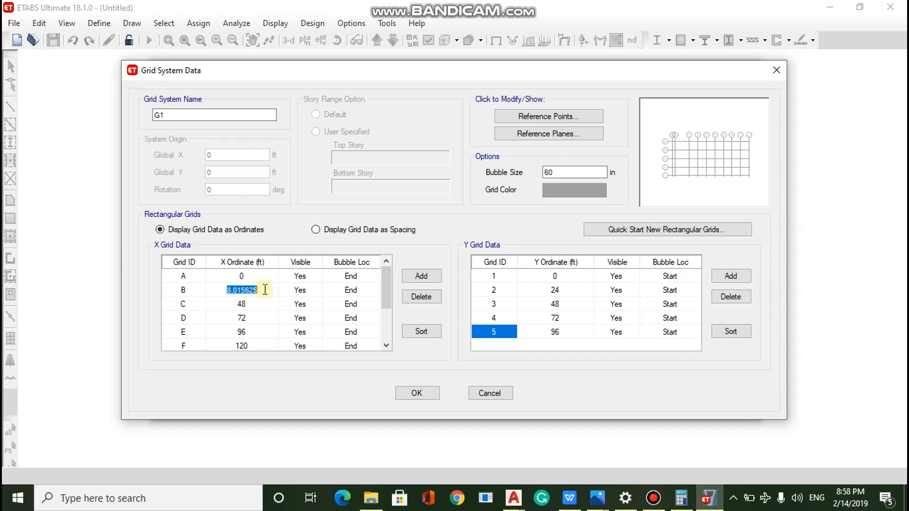
key("BackSpace")
type("6M")
key("BackSpace")
type("m")
key("Return")
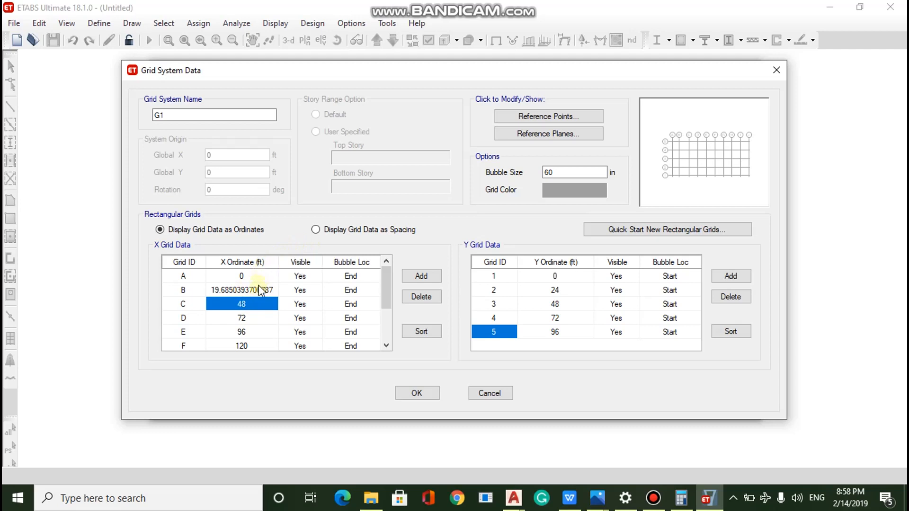
Step: Replace grid B's X ordinate with the feet-and-inches value 8'0.1875"
left_click(232, 291)
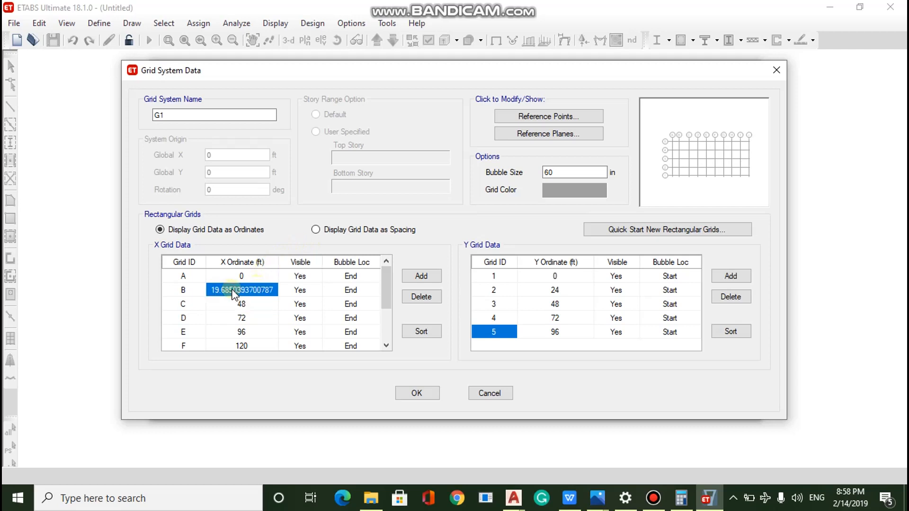
type("81")
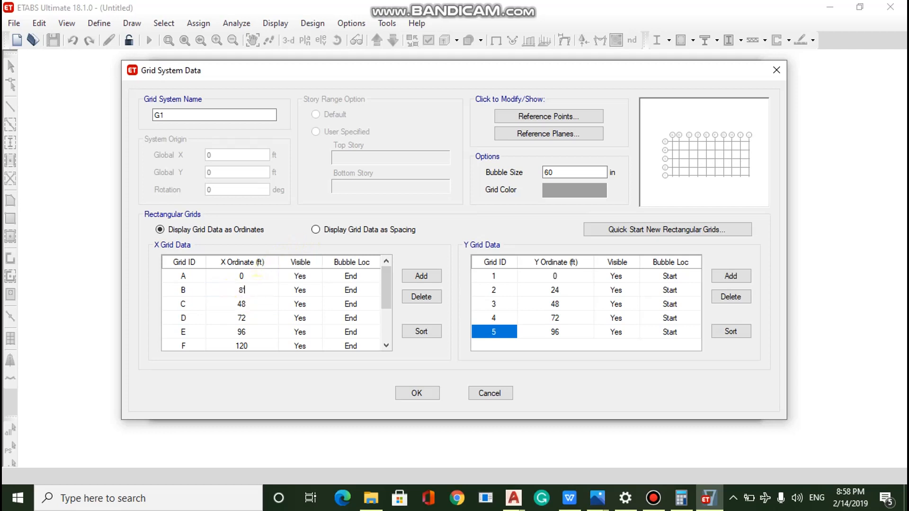
type("0")
type(".")
type("18")
type("745")
key("BackSpace")
key("BackSpace")
type("5")
type("\"")
key("Return")
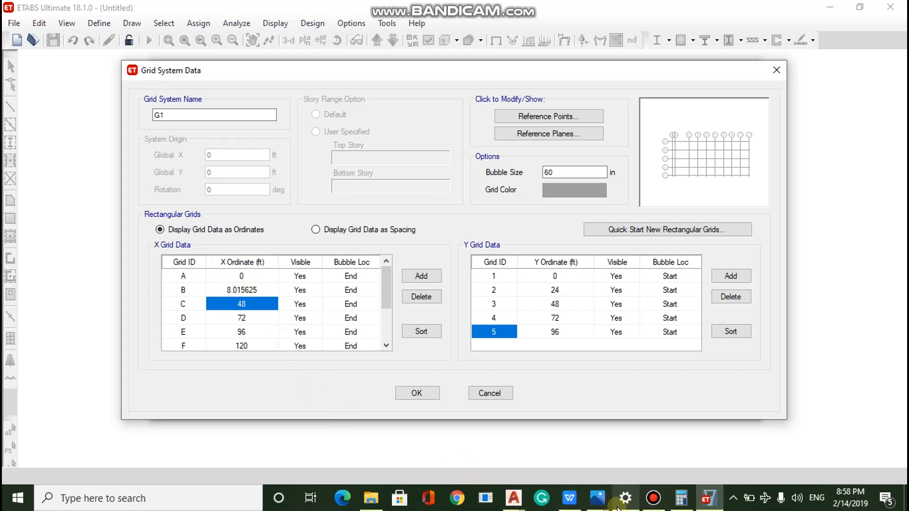
Step: In AutoCAD's 18'x75' plan, stretch the B–C dimension to grid A to read the A–C distance, and undo the stretch
mouse_move(598, 507)
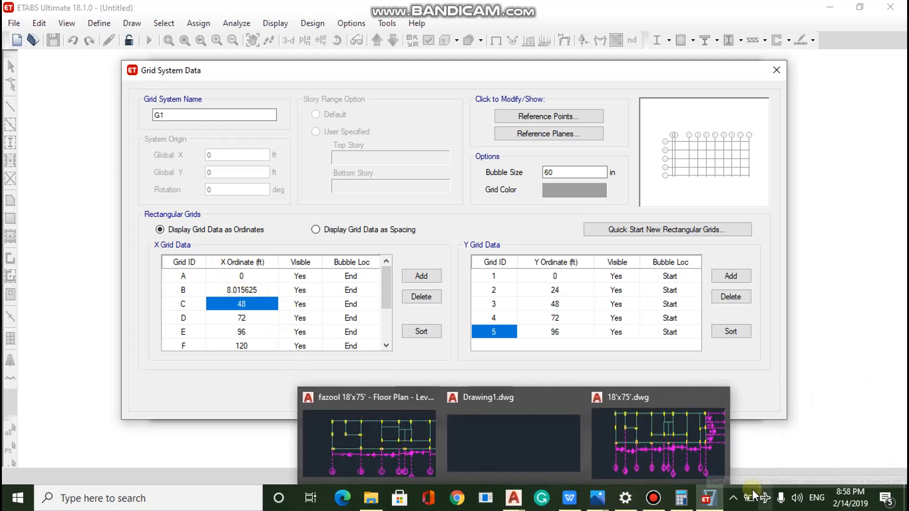
mouse_move(710, 500)
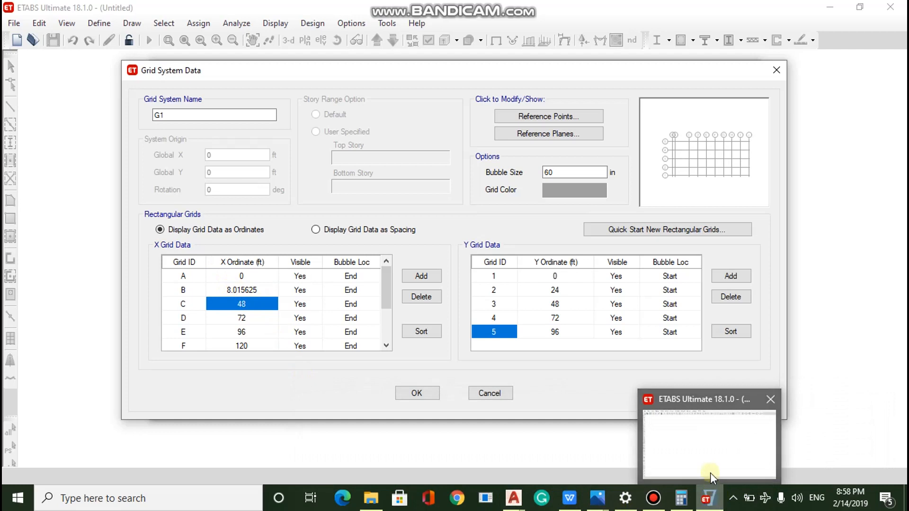
mouse_move(514, 498)
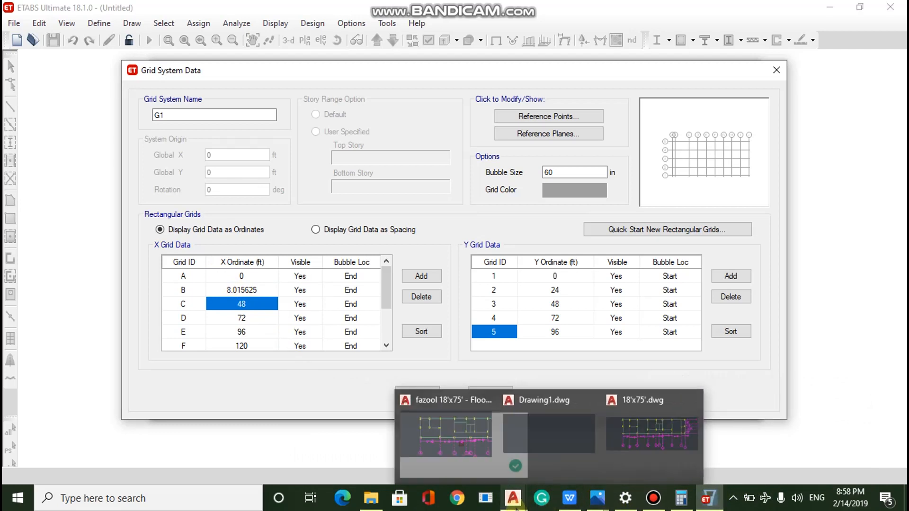
left_click(620, 454)
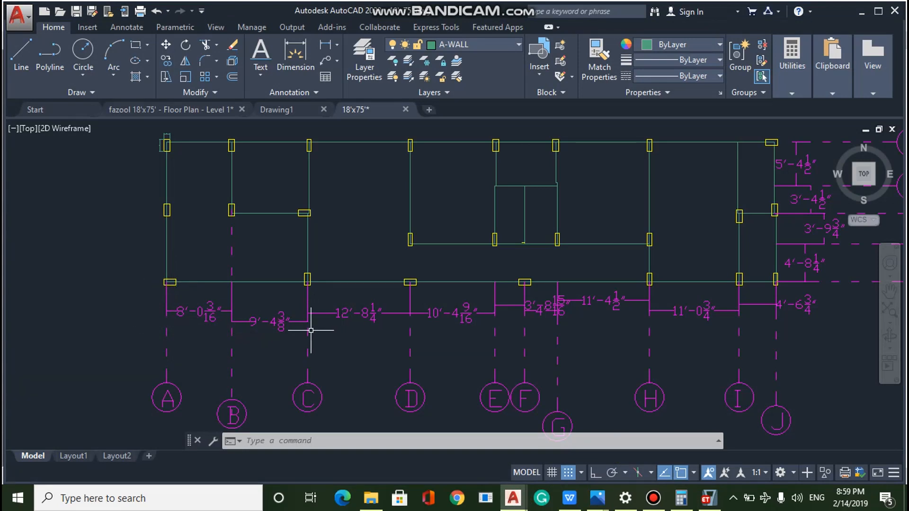
left_click(280, 324)
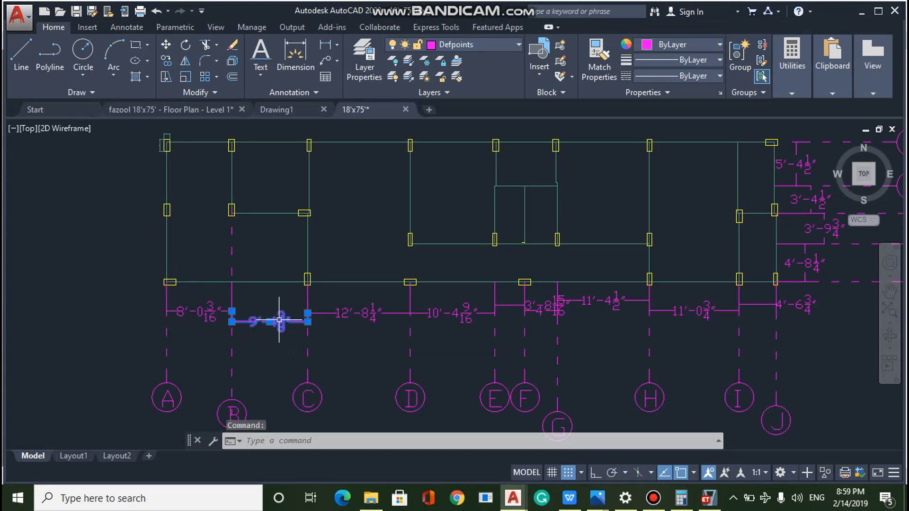
left_click(231, 311)
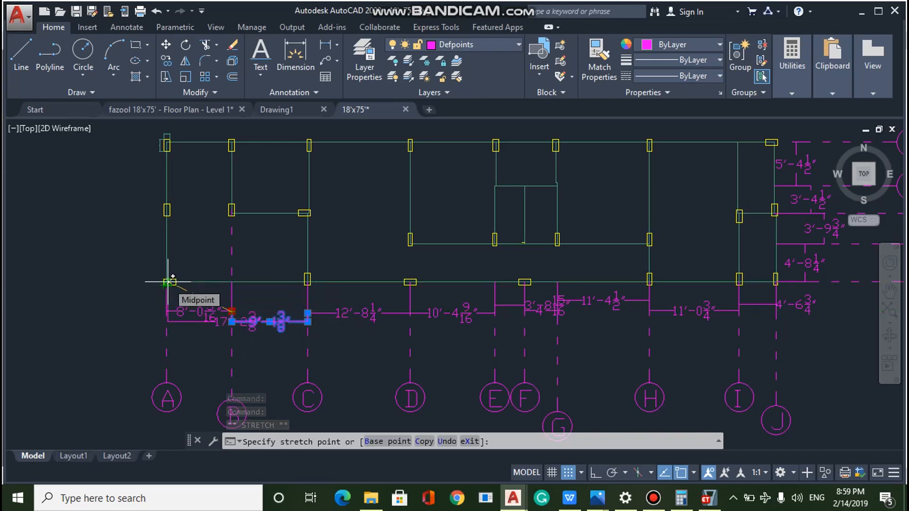
left_click(168, 282)
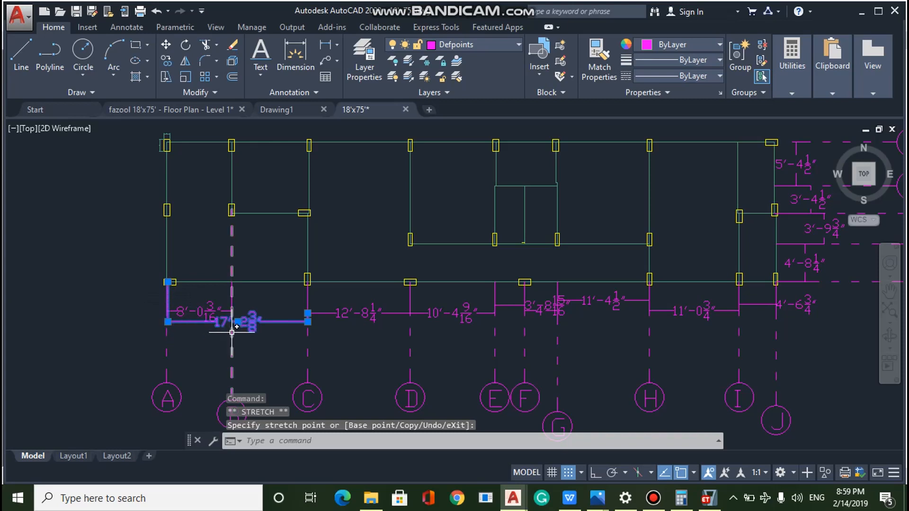
key("Escape")
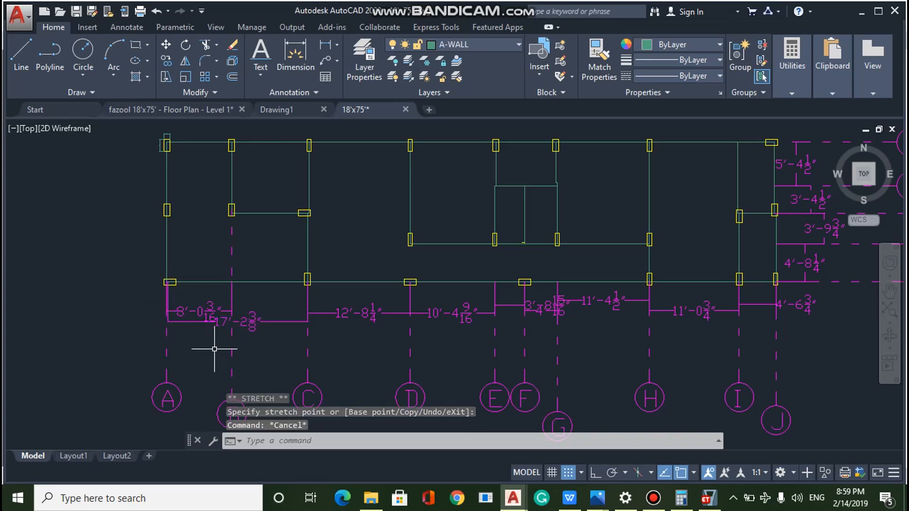
key("ctrl+z")
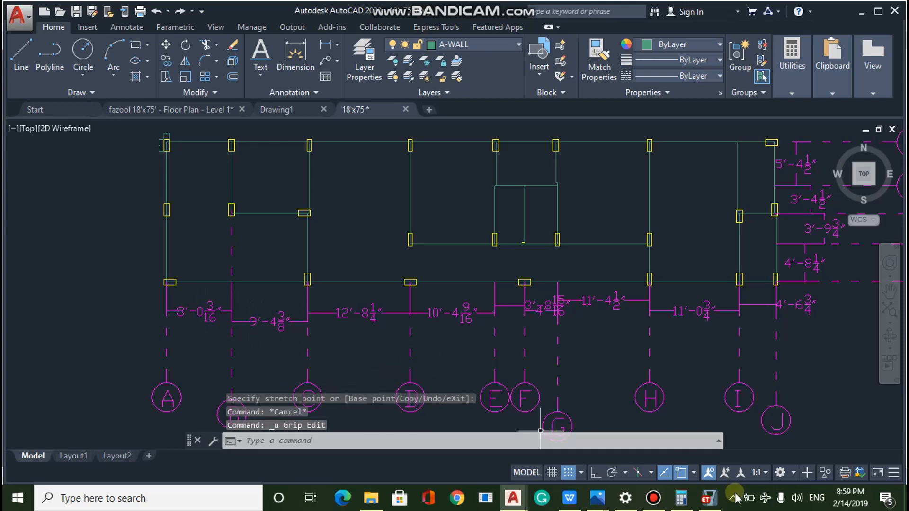
Step: In ETABS, try the sum 8.015625+9'4.375" as grid C's X ordinate, checking the B–C spacing in the AutoCAD plan
mouse_move(711, 502)
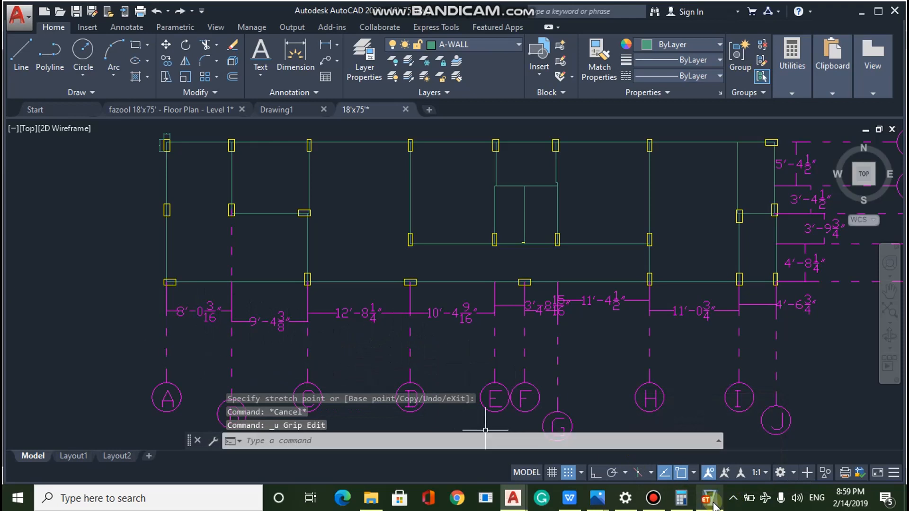
left_click(706, 470)
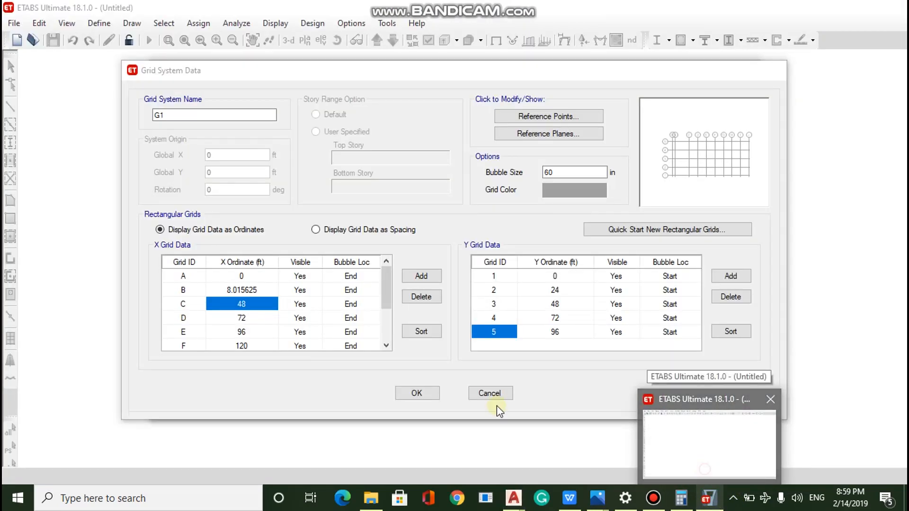
left_click(262, 304)
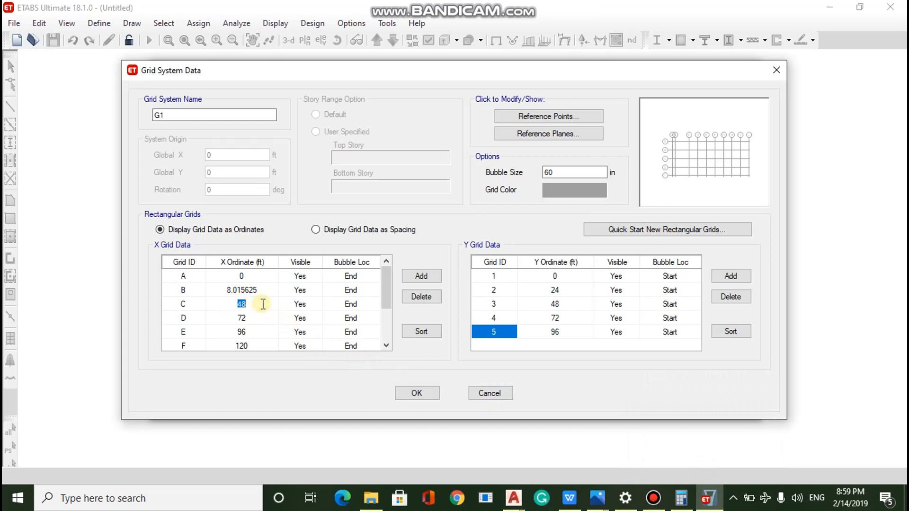
type("8.015625+")
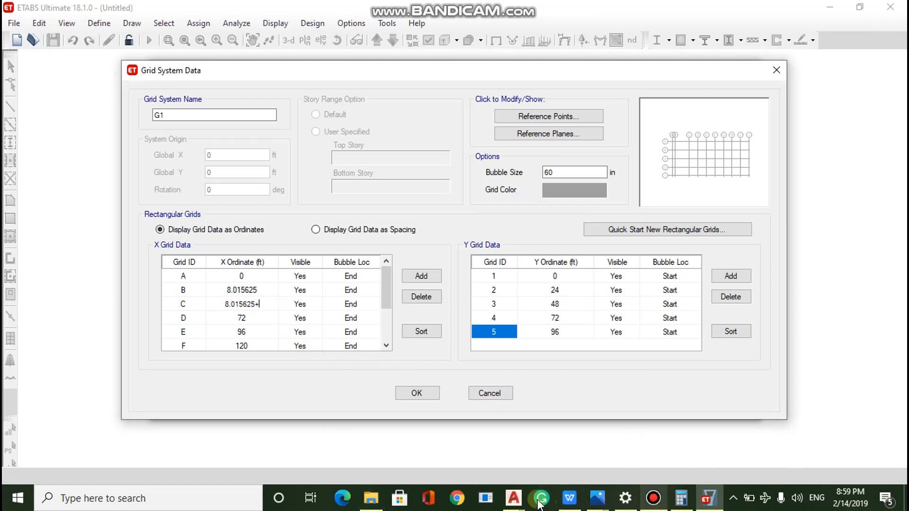
mouse_move(520, 503)
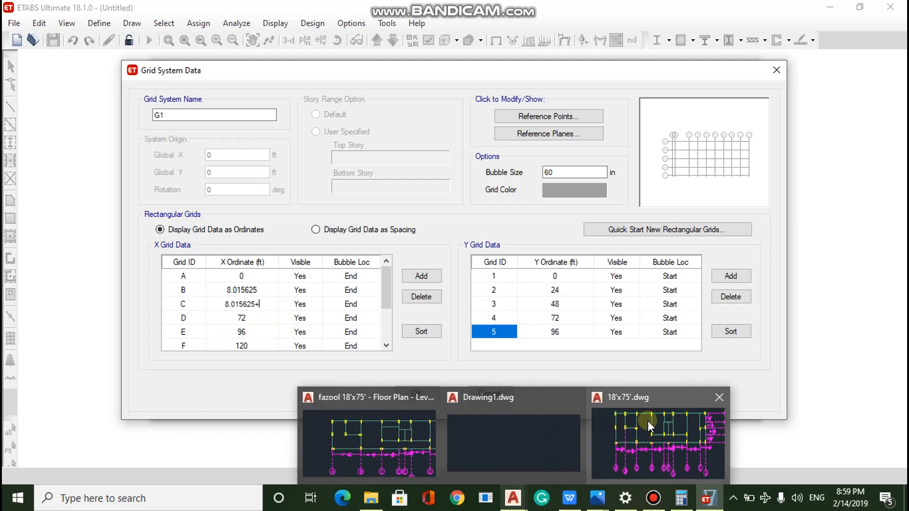
left_click(648, 421)
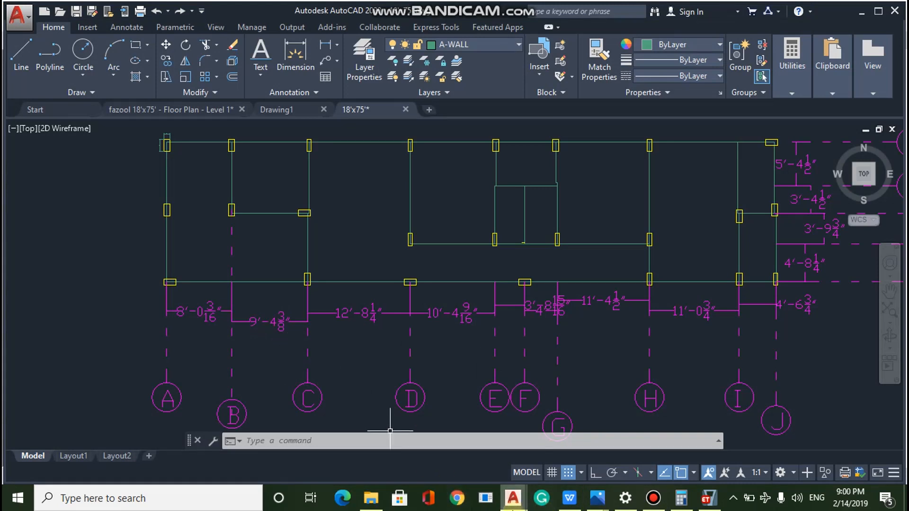
left_click(708, 436)
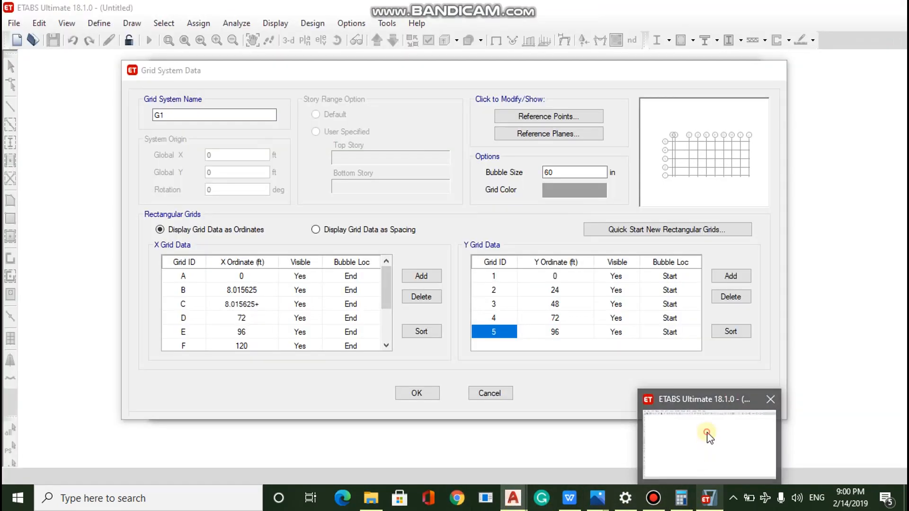
type("9")
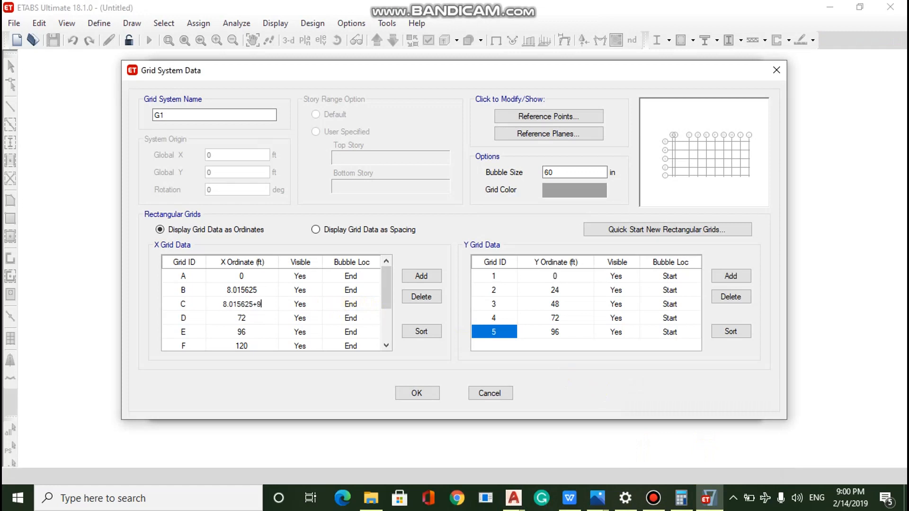
type("'4.375\"")
key("Return")
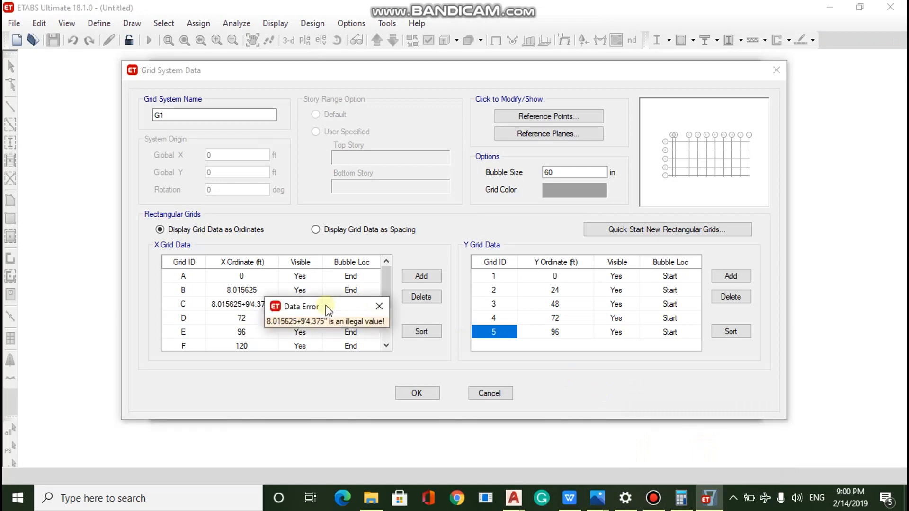
left_click(373, 308)
Step: Try the sum 8.015625'+9'4.375", with a feet mark on the first value, as grid C's X ordinate
left_click(256, 305)
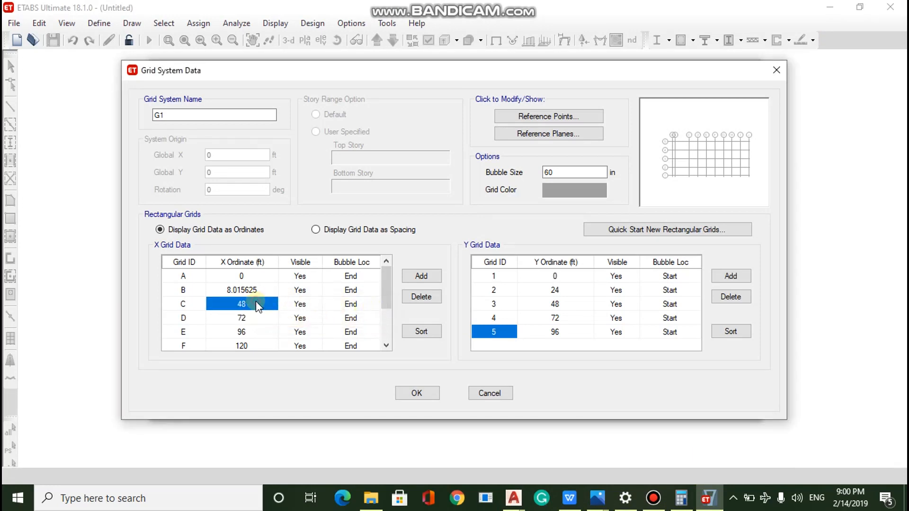
left_click(256, 302)
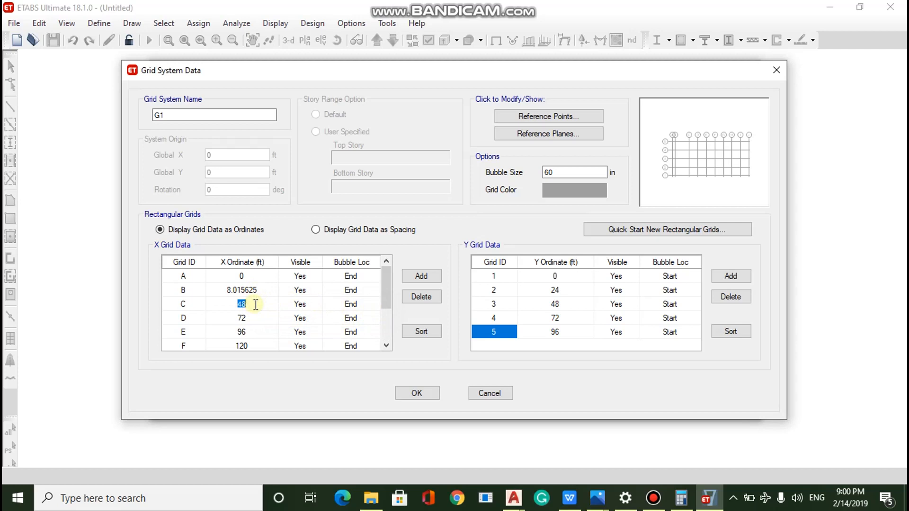
type("8")
type(".0")
type("1")
type("56")
type("25")
type("1")
type("+")
type("9")
type("'")
type("4")
type(".3")
type("75\"")
key("Return")
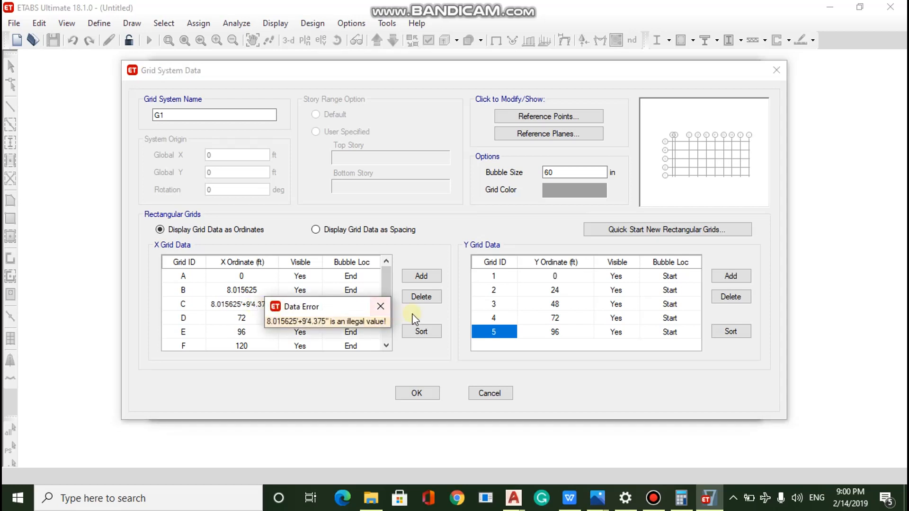
left_click(381, 306)
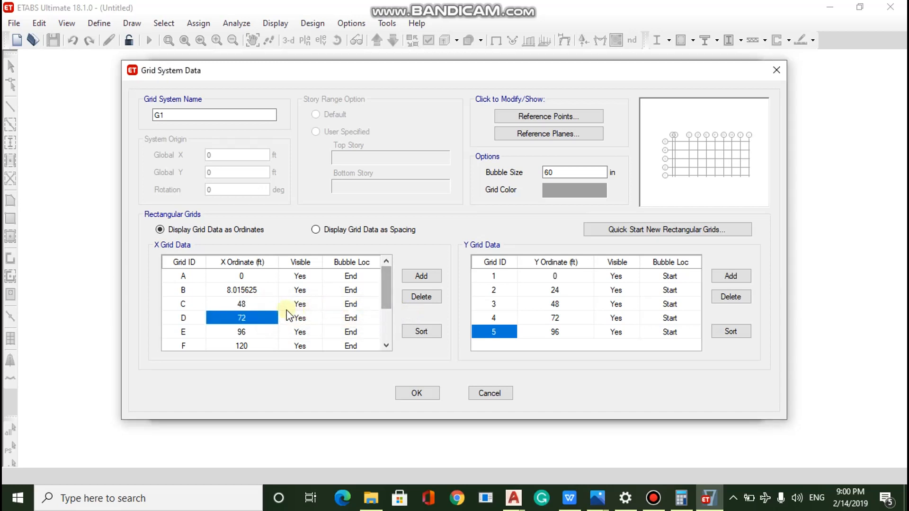
Step: Try the full feet-and-inches sum 8.015625'0"+9'4.375" as grid C's X ordinate
left_click(262, 305)
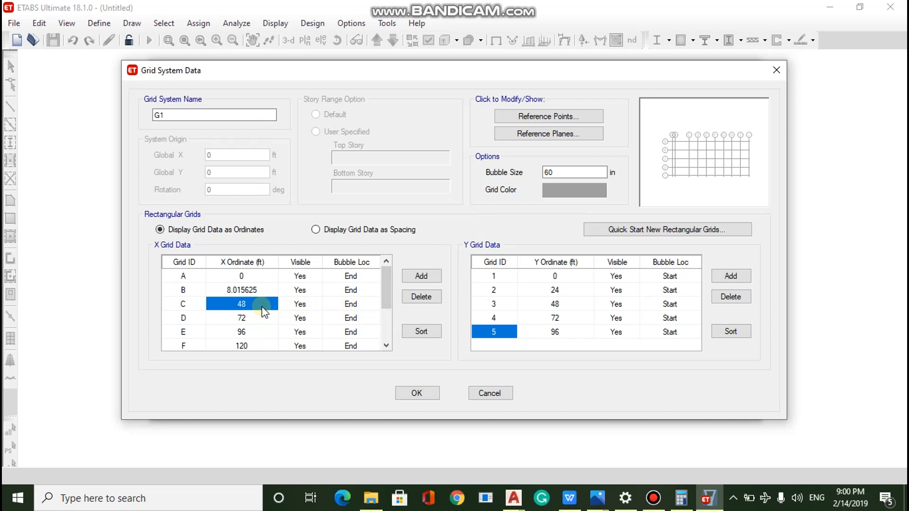
type("8.015625+")
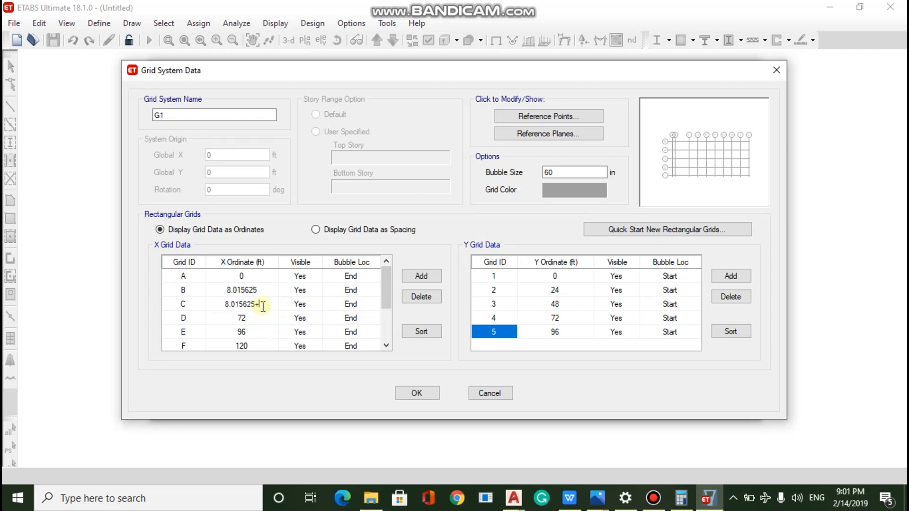
key("BackSpace")
type("'0\"=")
key("BackSpace")
type("+9'4.375\"")
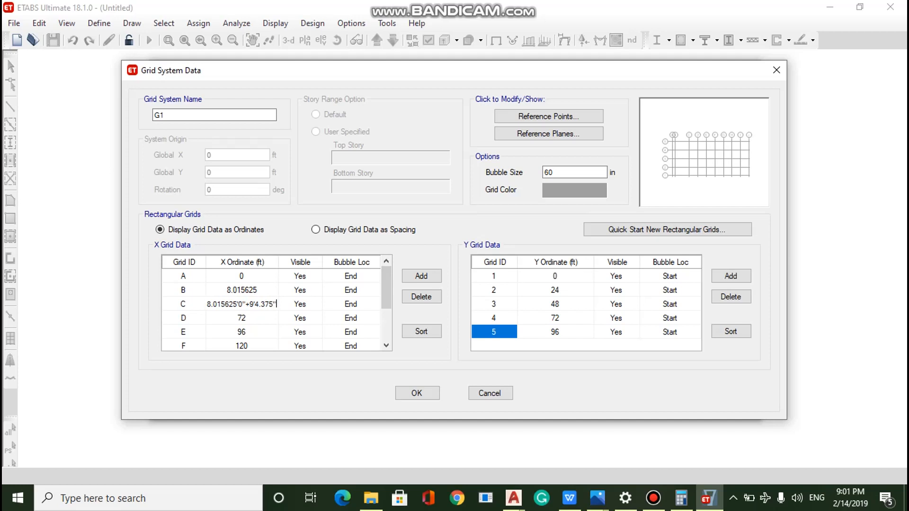
key("Return")
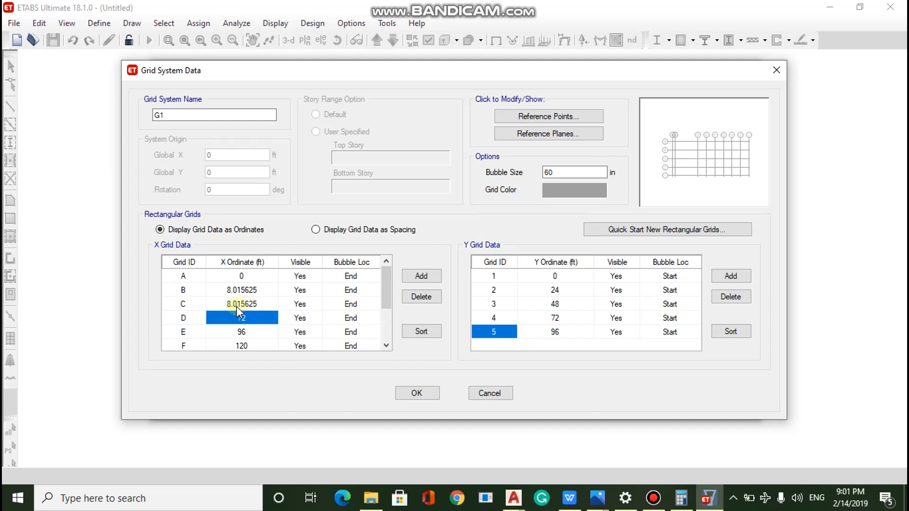
Step: Try adding a zero-inch part to grid C's X ordinate so that it reads 8.015625'0"
left_click(262, 303)
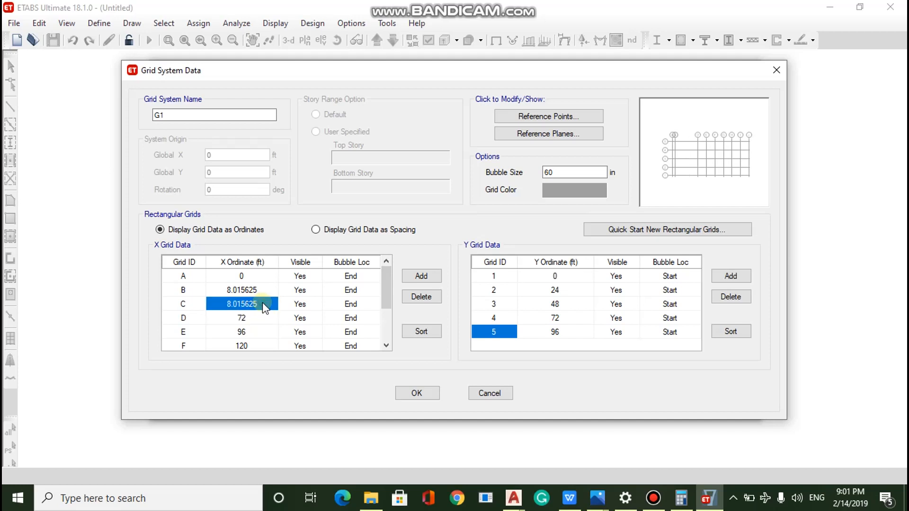
left_click(263, 304)
left_click(261, 306)
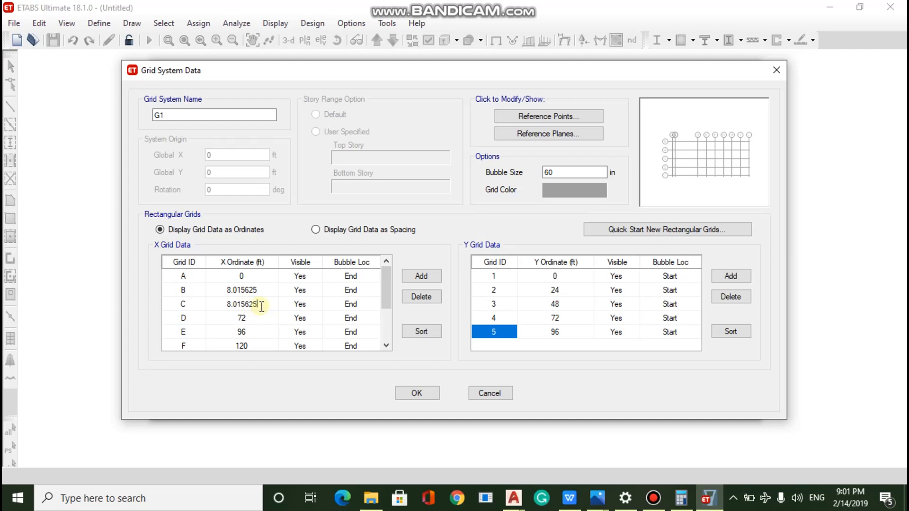
type("'0\"+")
key("BackSpace")
type("\"")
key("Tab")
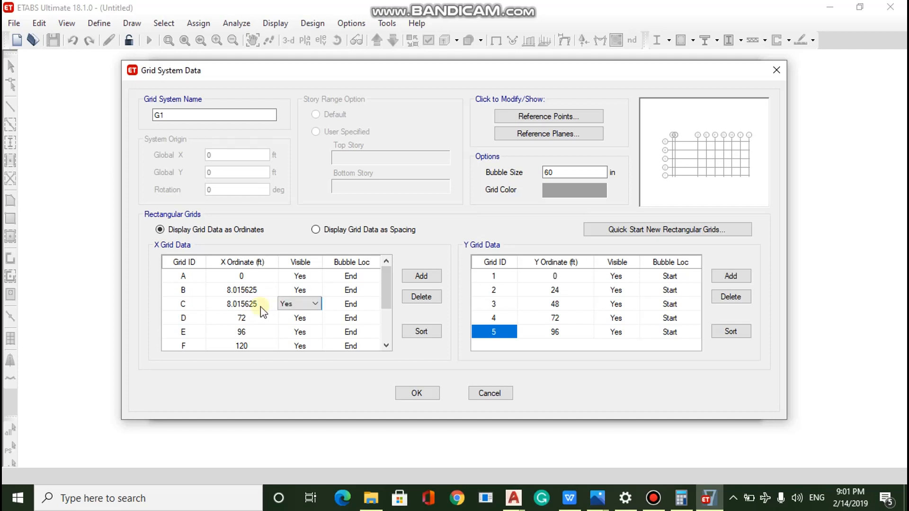
Step: Try to insert an opening parenthesis before the value in grid C's X ordinate
left_click(260, 307)
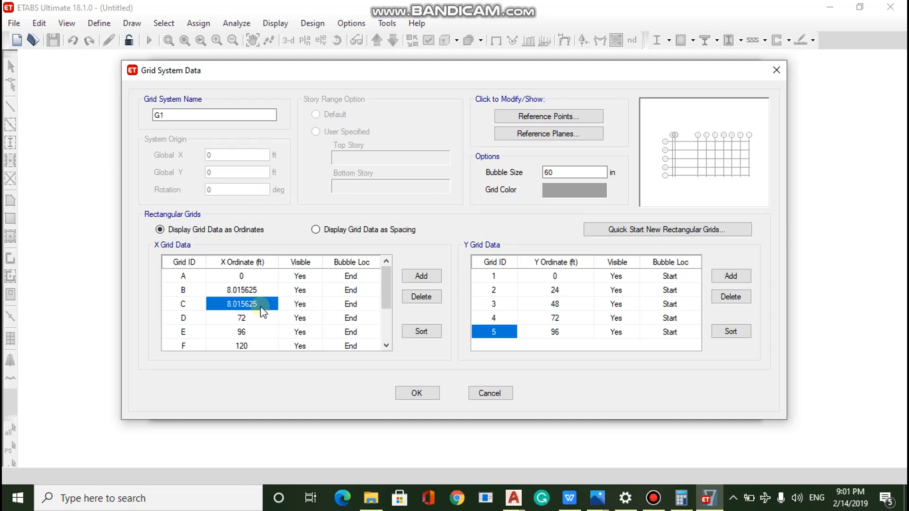
left_click(261, 307)
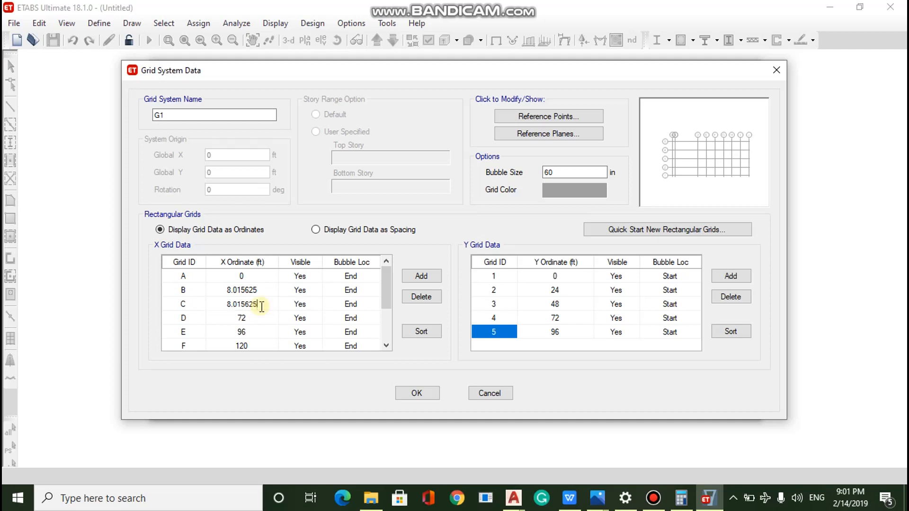
key("Left")
key("Left")
key("Left")
key("Left")
key("Left")
key("Left")
key("Left")
key("Left")
type("(")
Step: Set grid C's X ordinate to the sum 8.015625+9.3645 ft, checking the spacing in the AutoCAD drawing 18'x75'.dwg
type("8.")
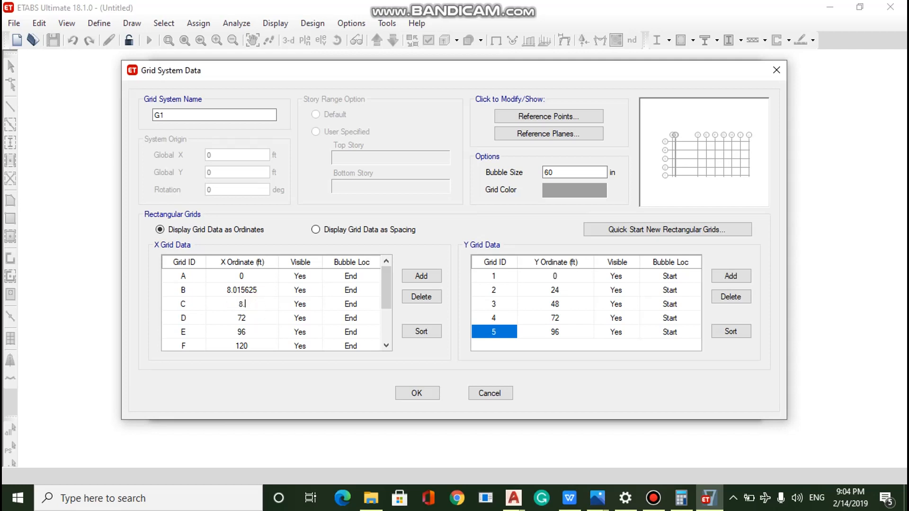
type("015625=")
key("BackSpace")
type("+")
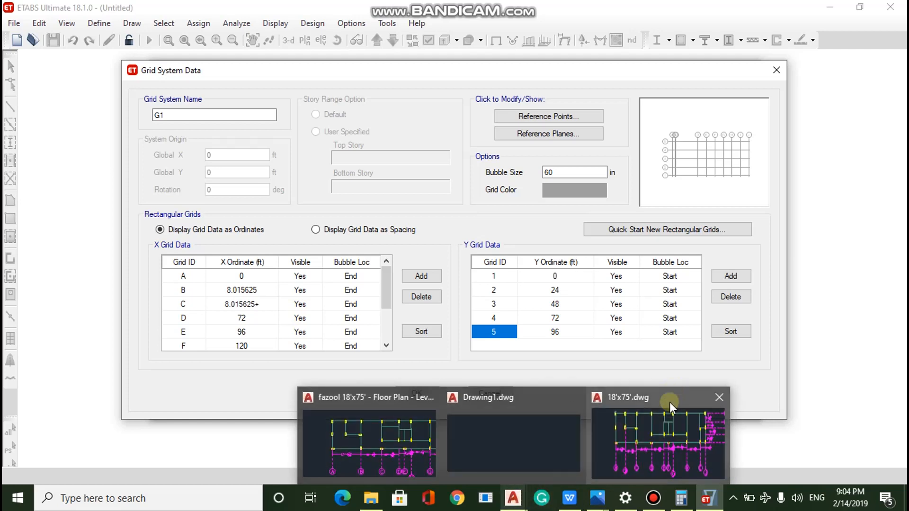
left_click(661, 414)
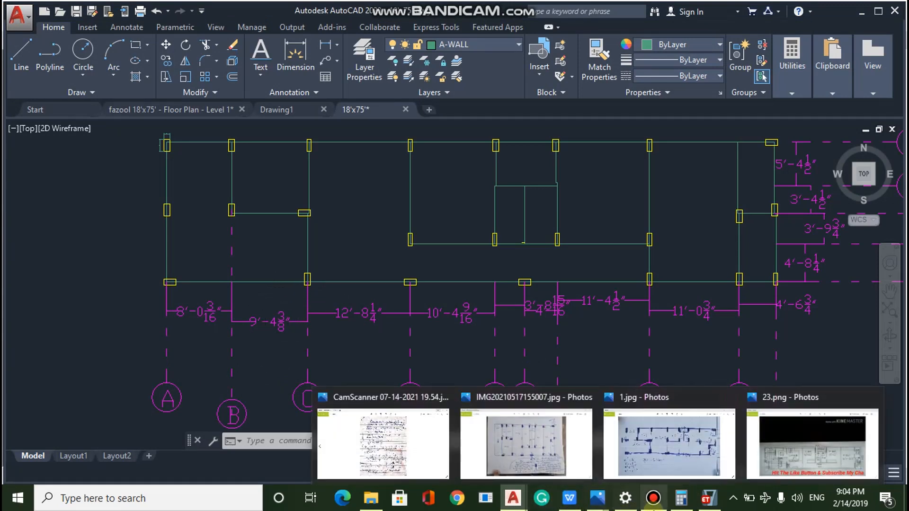
left_click(592, 497)
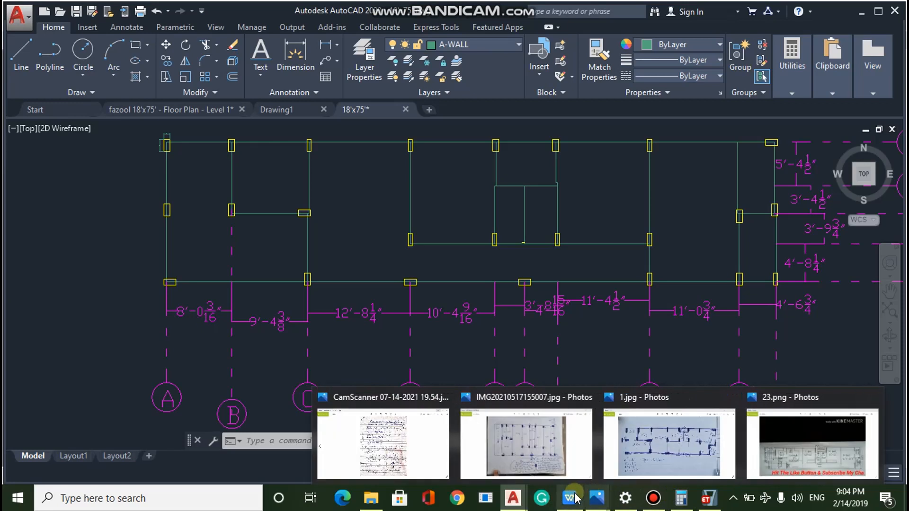
left_click(709, 497)
type("9.3")
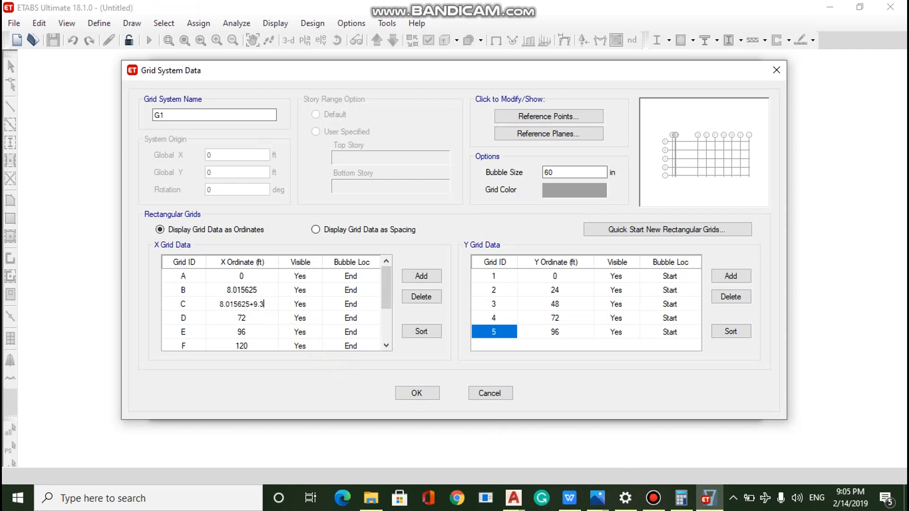
type("645")
left_click(260, 313)
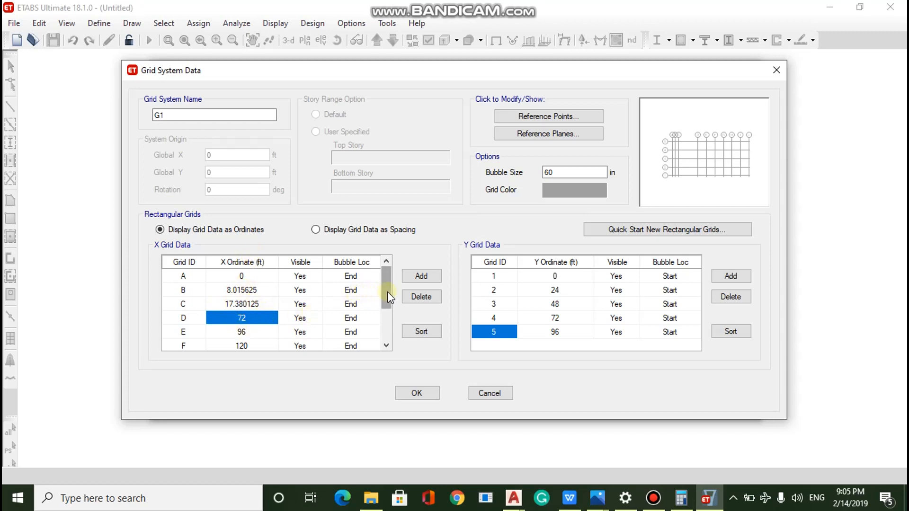
Step: Set grid D's X ordinate to 30.067 ft and grid E's to the sum 30.067+10.38 ft
left_click_drag(387, 292, 390, 338)
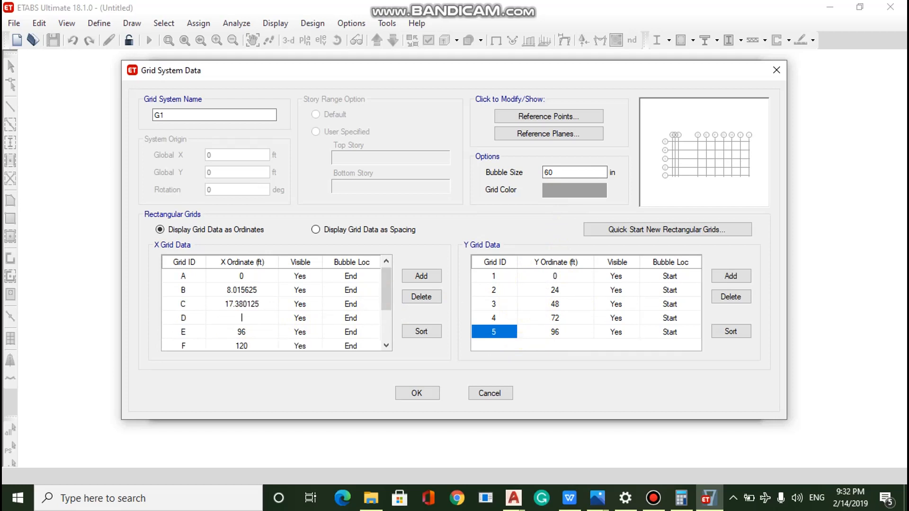
type("7.3801")
type("12.667")
key("Return")
type("30.067+10.38")
key("Return")
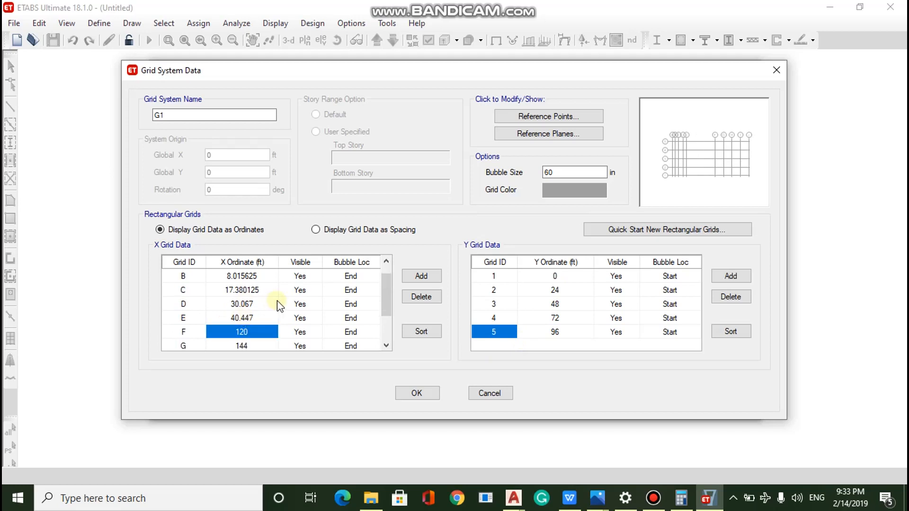
Step: Set grid F's X ordinate to 44.34 ft and grid G's to the sum 44.34+4 ft
type("40.447+3.")
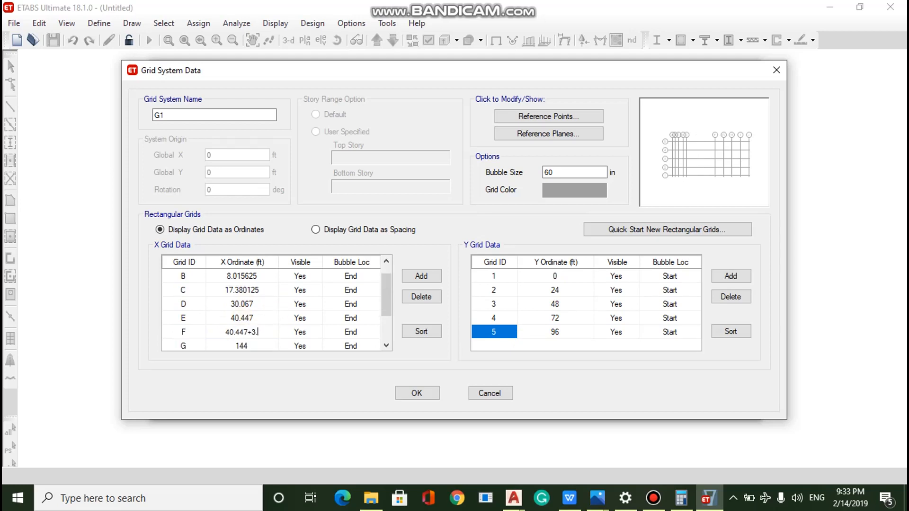
type("89")
key("Return")
key("Down")
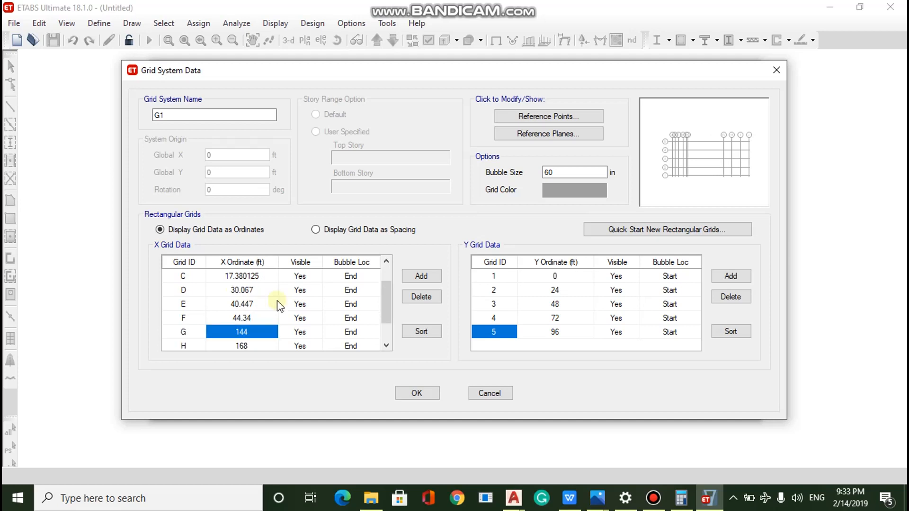
type("44.34")
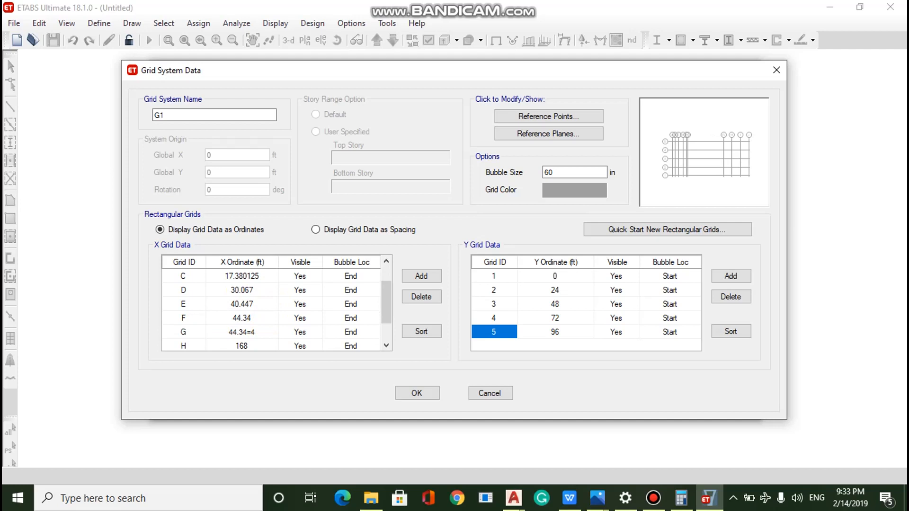
type("+4")
key("Return")
Step: Set the X ordinates of grids H, I and J to 48.34+11.375, 59.715+11.0625 and 70.7775+4.56 ft
type("48.")
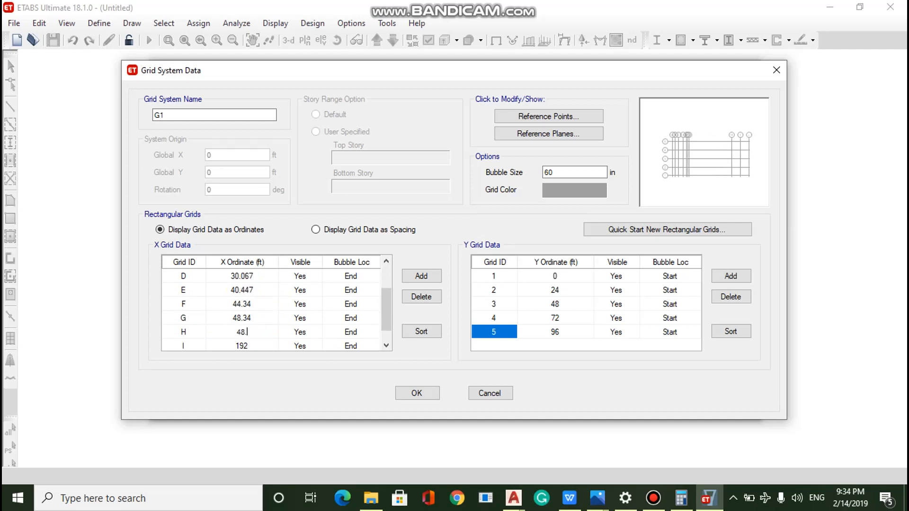
type("34+11.375")
key("Return")
type("59.7")
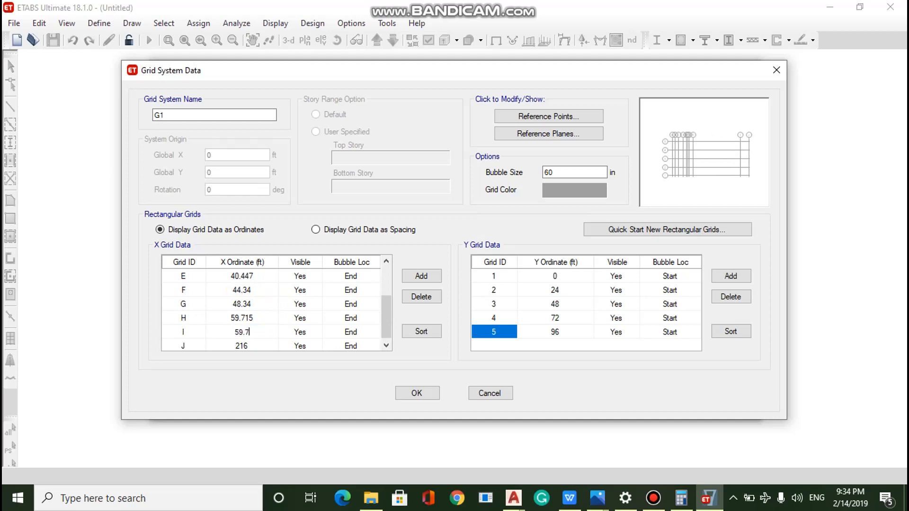
type("15+11.0625")
key("Return")
type("70.7775")
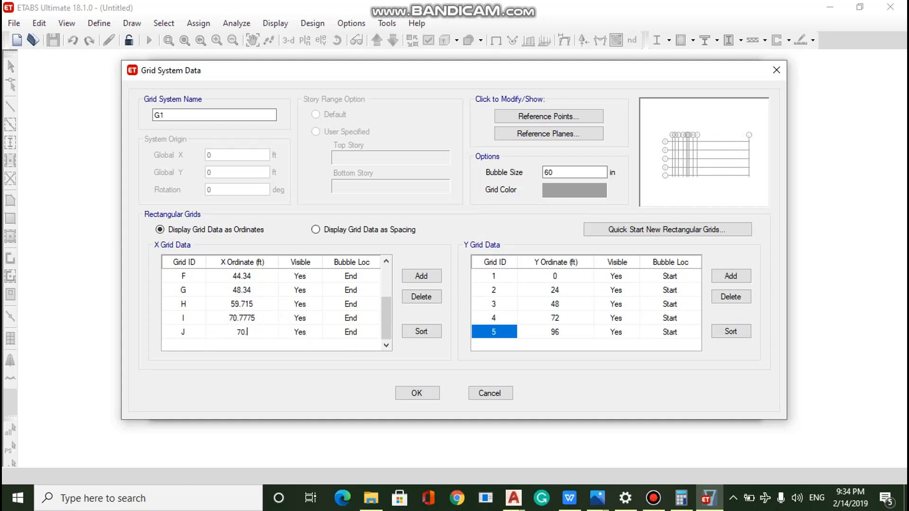
type("+4.56")
key("Return")
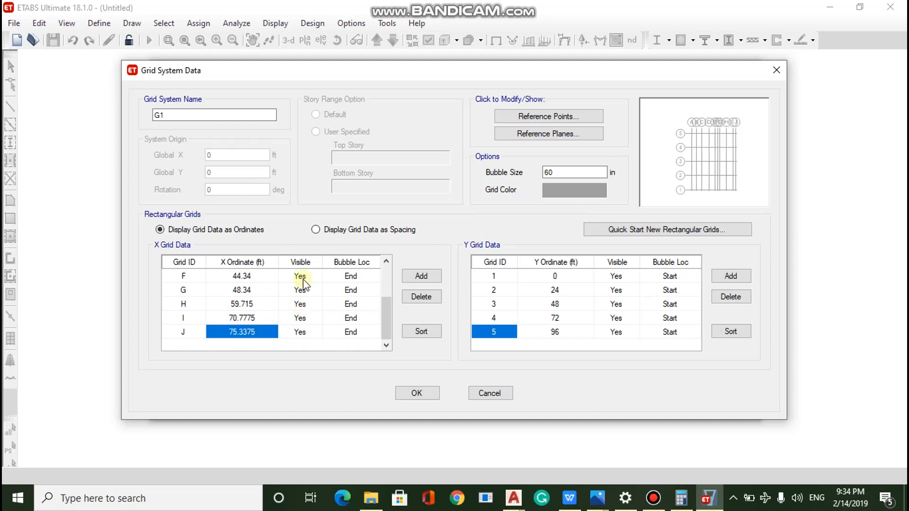
Step: Set Y grid 2's ordinate to 4.687 ft and Y grid 3's to the sum 4.687+3.8125 ft
left_click(564, 289)
type("4.687")
key("Return")
type("4.687+")
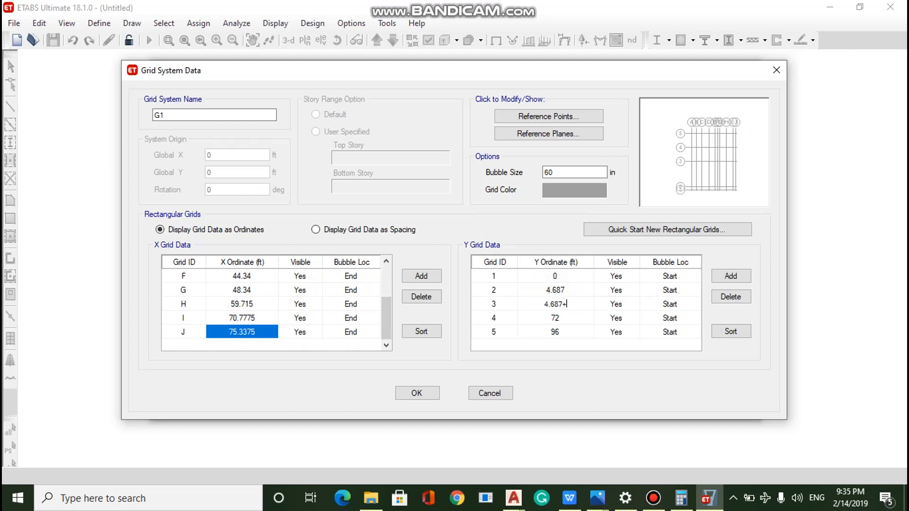
type("3.8125")
key("Return")
Step: Set Y grid 4's ordinate to the sum 8.4995+3.375 ft and Y grid 5's to 11.8745+5.375 ft
type("8.499")
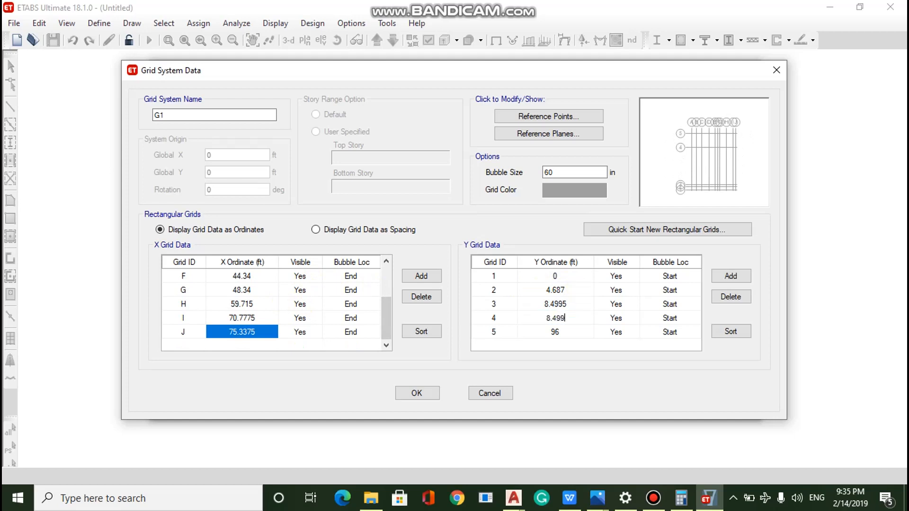
type("5+3.375")
key("Return")
type("11.8745+")
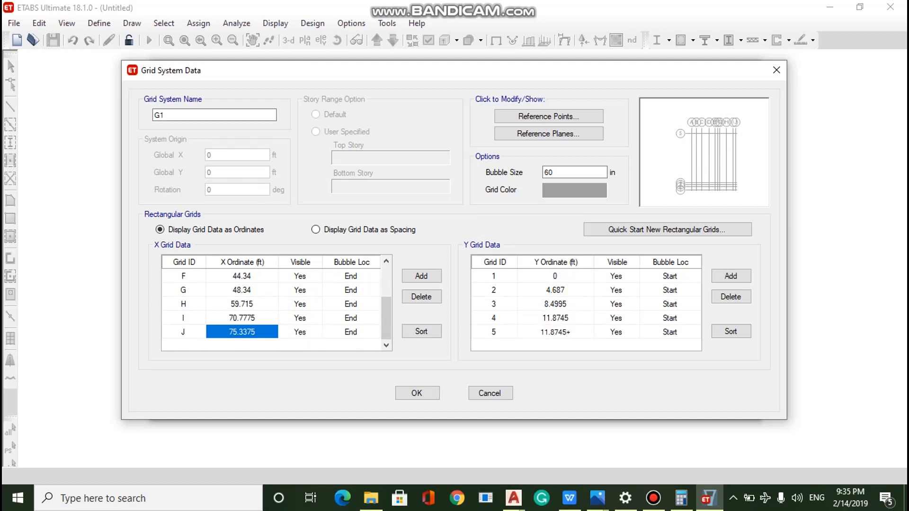
type("5.375")
key("Return")
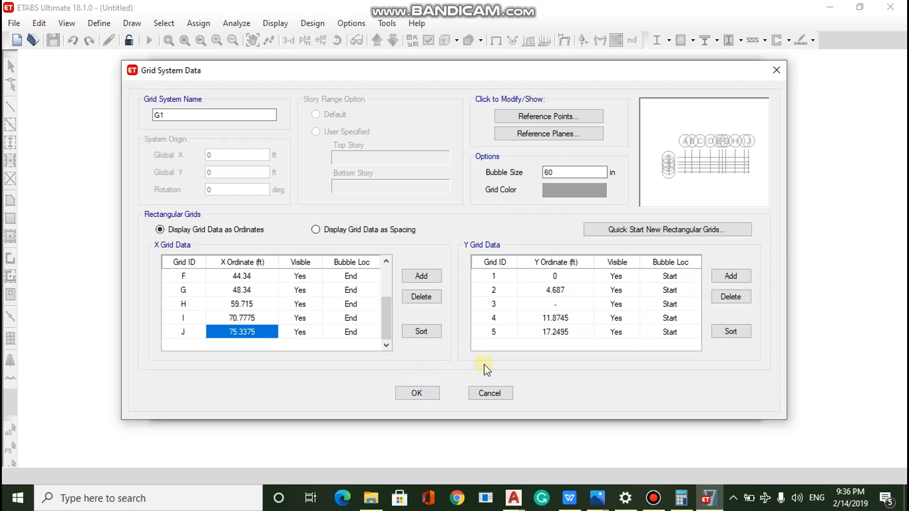
Step: Undo the accidental overwrite of Y grid 3's ordinate and accept the grid data with the Grid Only template
key("ctrl+z")
mouse_move(514, 498)
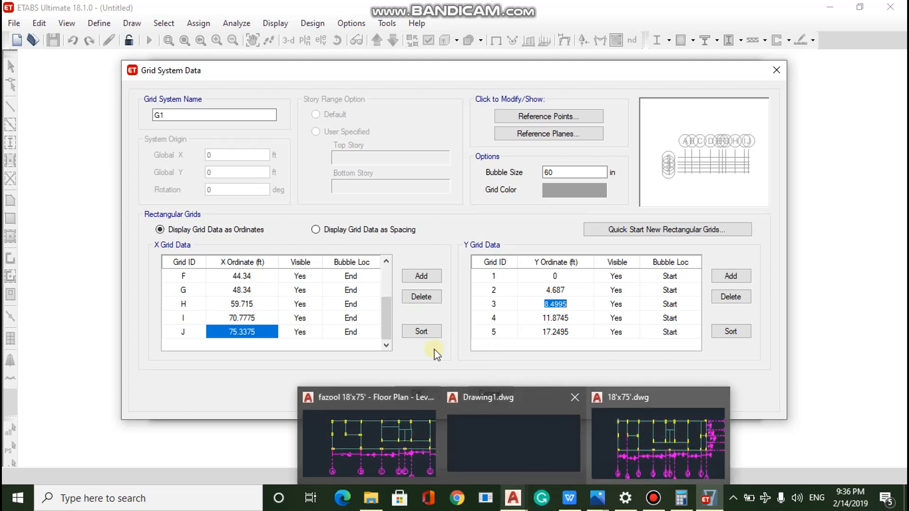
left_click(411, 390)
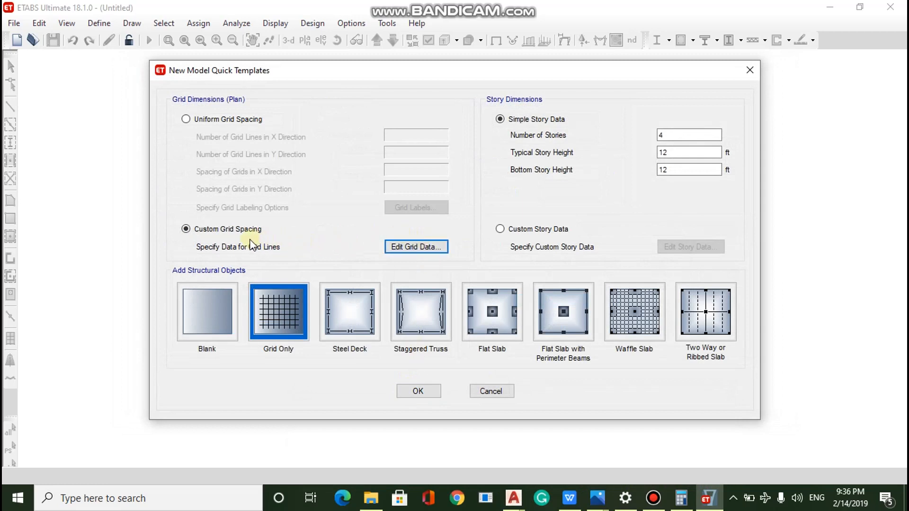
left_click(284, 309)
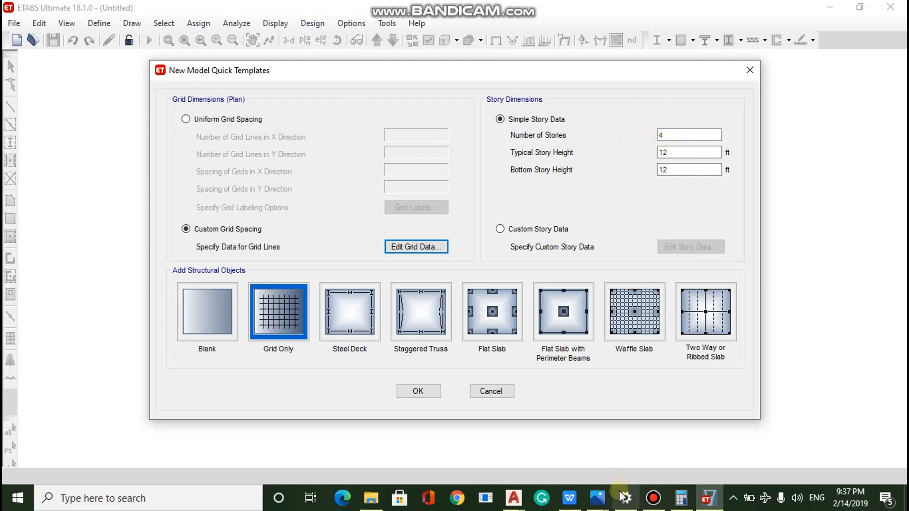
Step: Consult the hand-drawn column plan IMG20210519092149.jpg in Photos and set the bottom story height in ETABS to 1.5 m
mouse_move(604, 504)
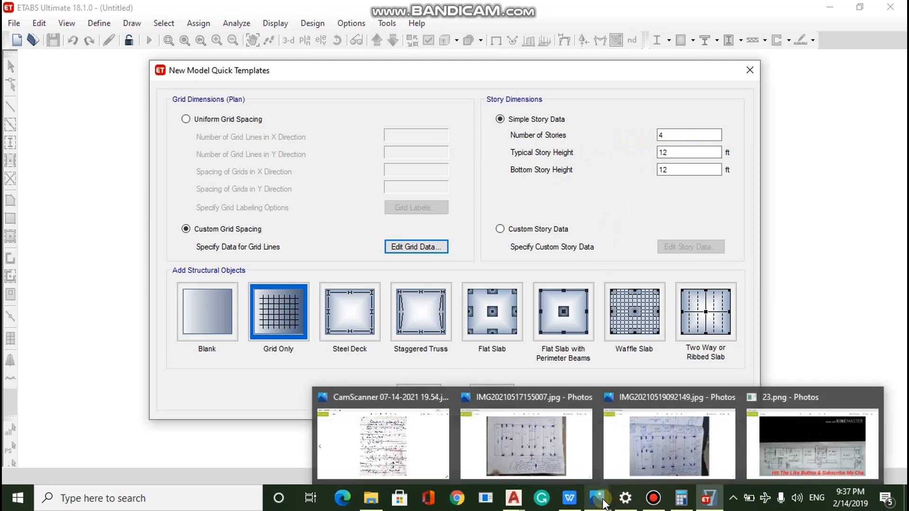
left_click(695, 439)
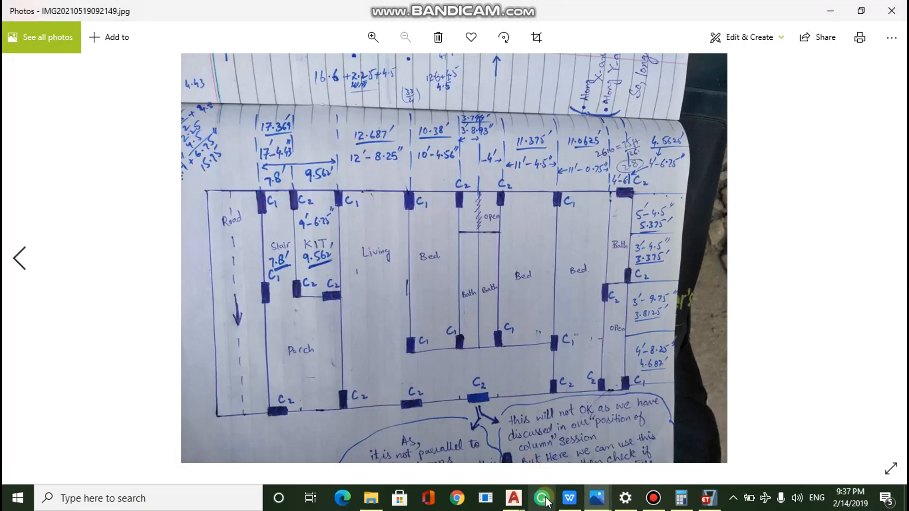
left_click(709, 498)
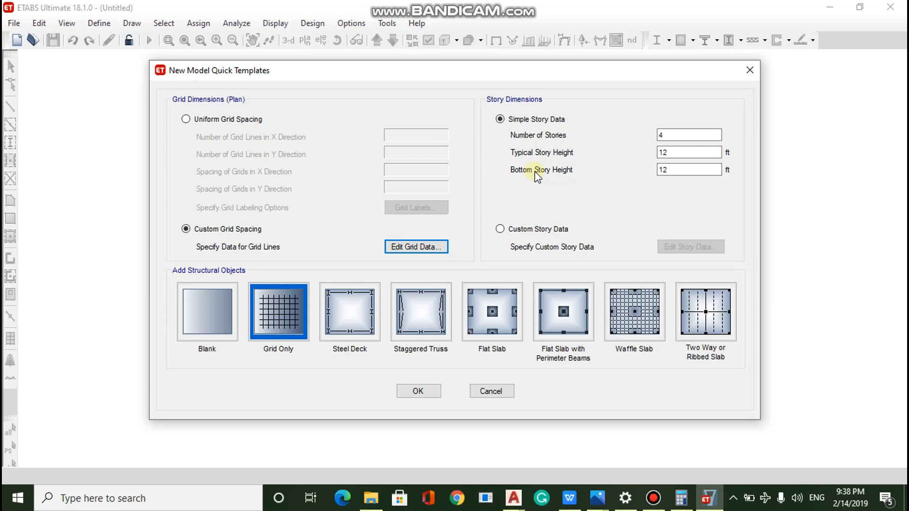
left_click(681, 170)
key("BackSpace")
key("BackSpace")
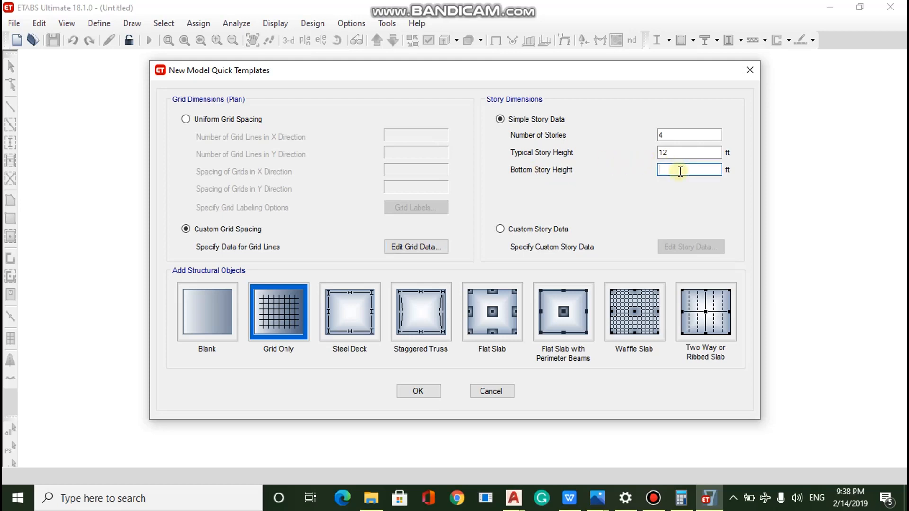
type("1.5M")
key("Return")
Step: Re-enter 12 ft as the typical story height in the simple story data
left_click(672, 135)
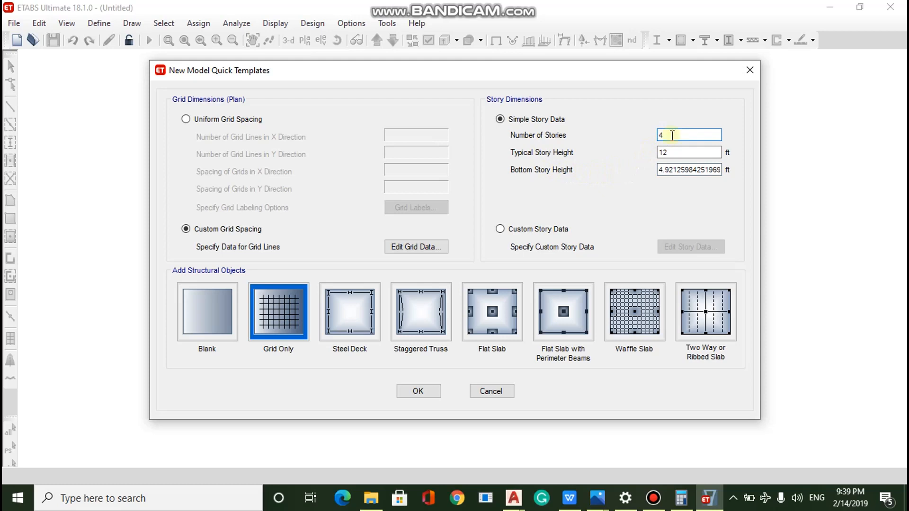
left_click(667, 151)
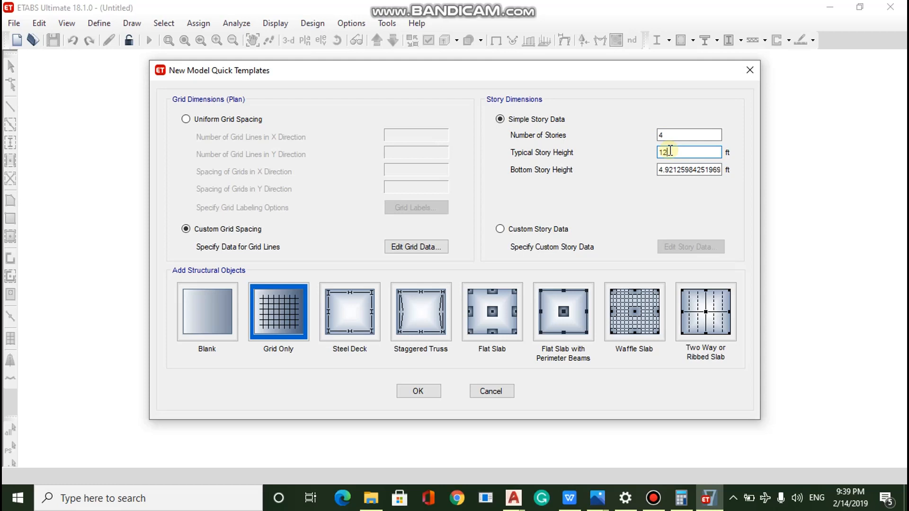
key("BackSpace")
key("BackSpace")
type("12")
Step: Switch the story dimensions to custom story data and open the story table with the Base and Story1 values
left_click(499, 230)
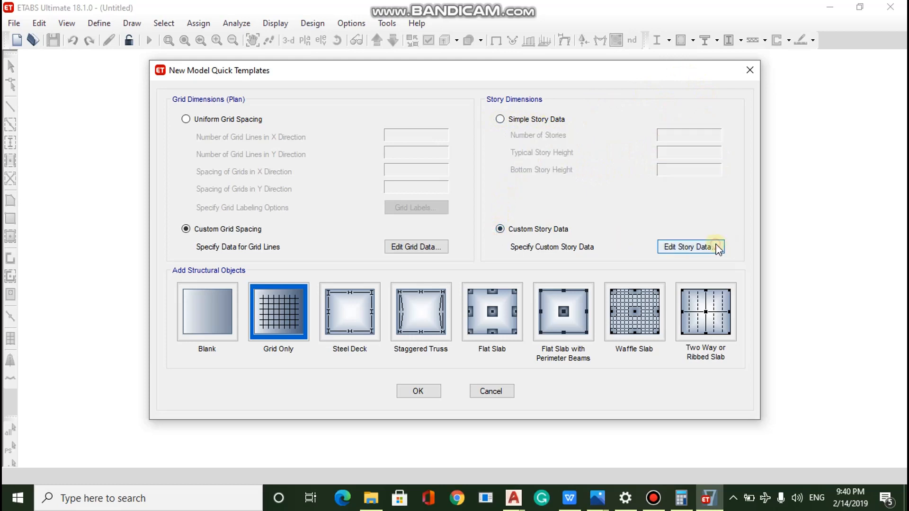
left_click(718, 247)
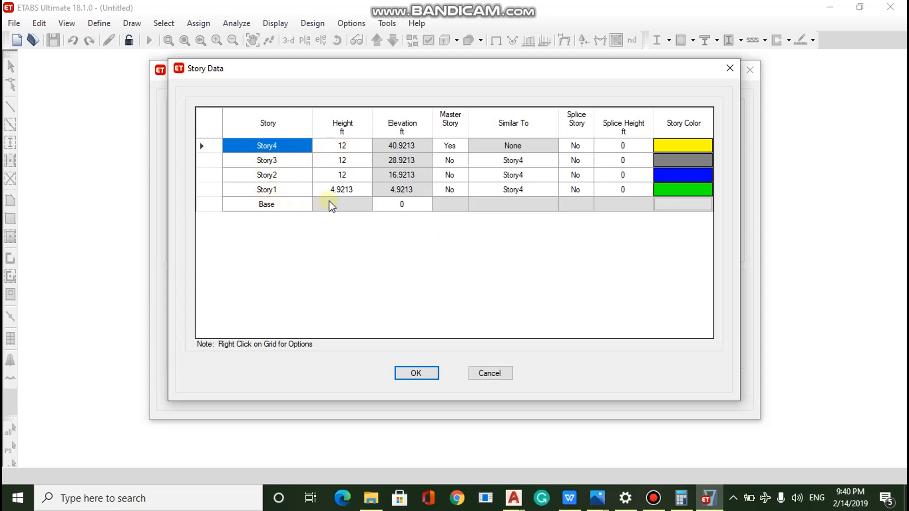
left_click(394, 203)
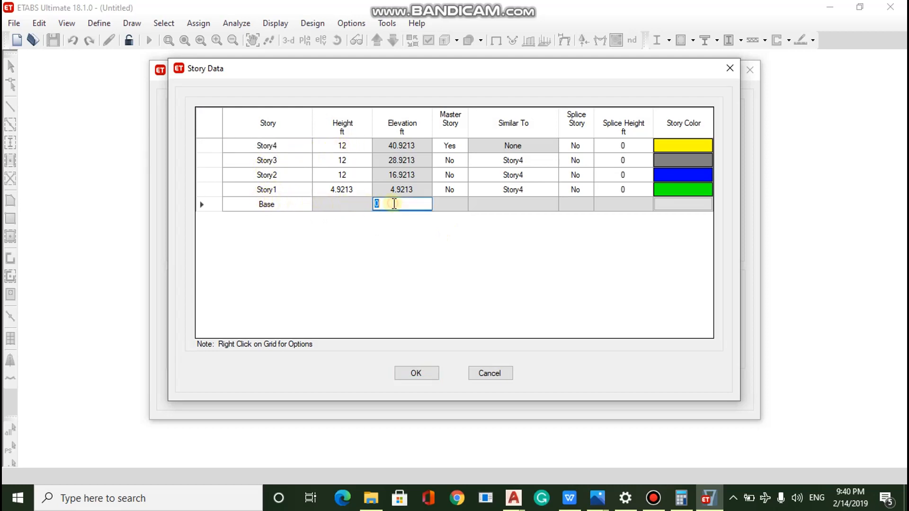
left_click(360, 190)
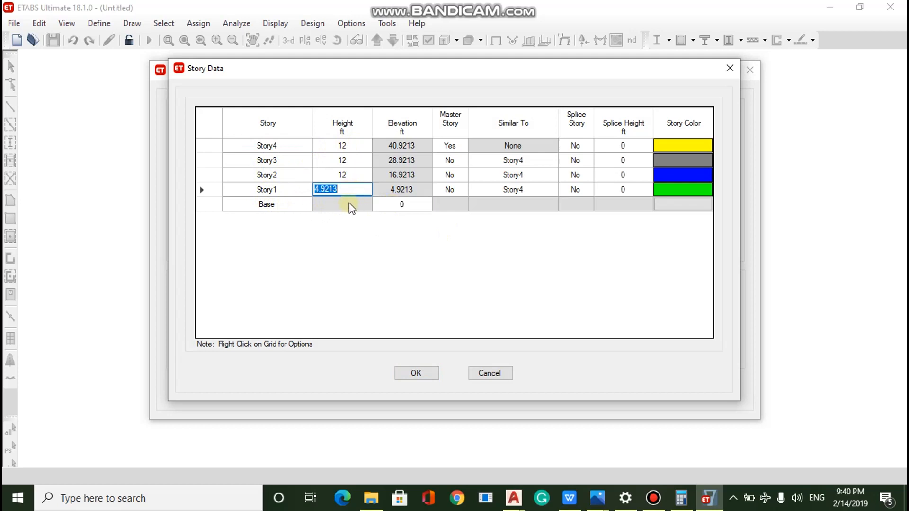
left_click(351, 207)
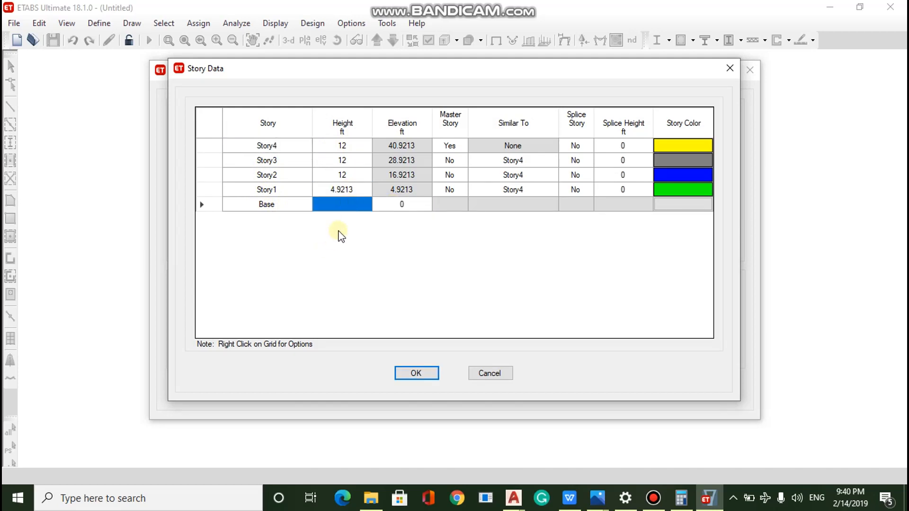
Step: Set the custom story heights to 12 ft for Story2 and 10 ft for Story3 and Story4, and accept the story data
left_click(355, 176)
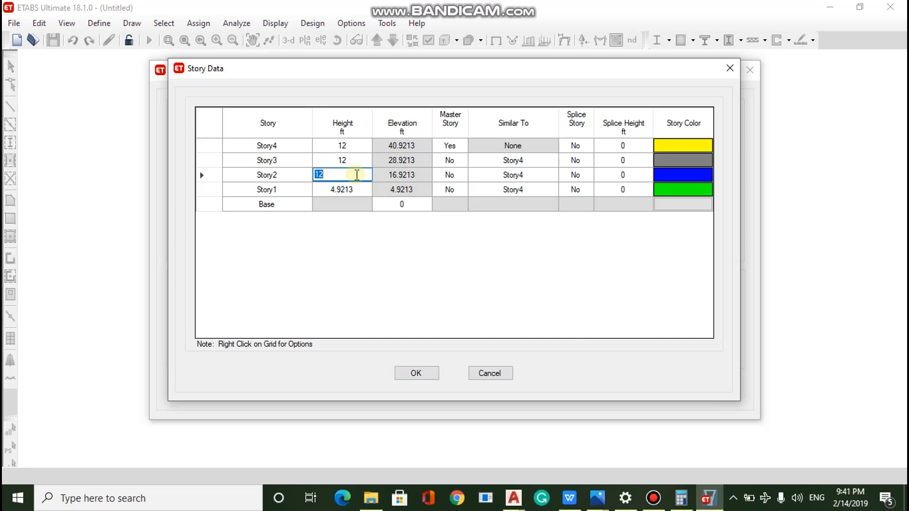
type("12")
left_click(350, 161)
type("10")
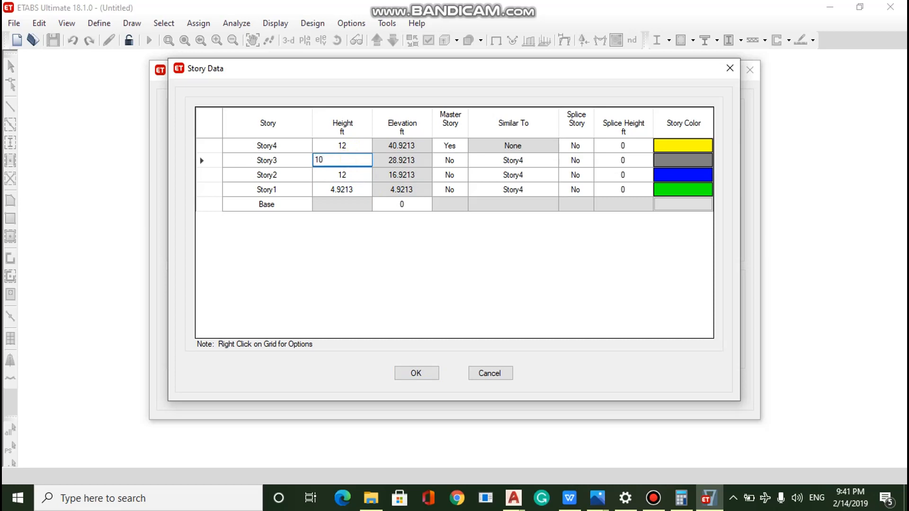
left_click(353, 146)
type("10")
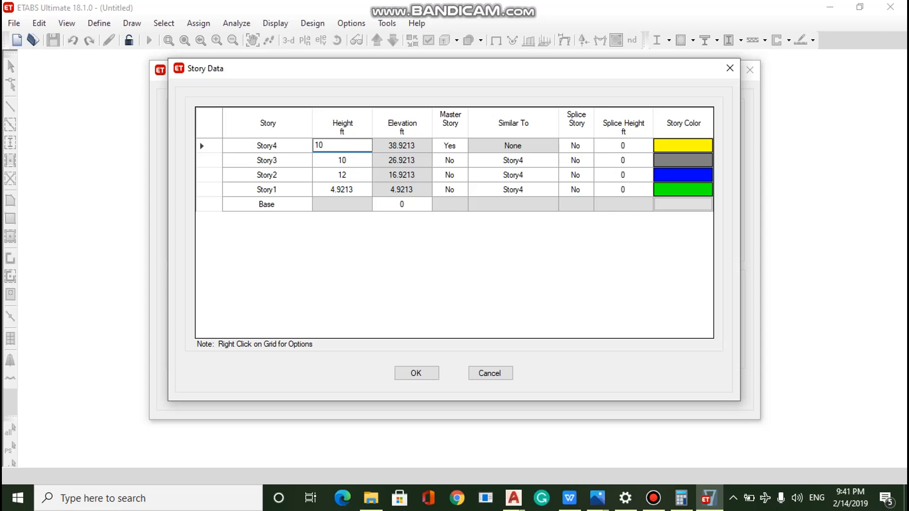
key("Return")
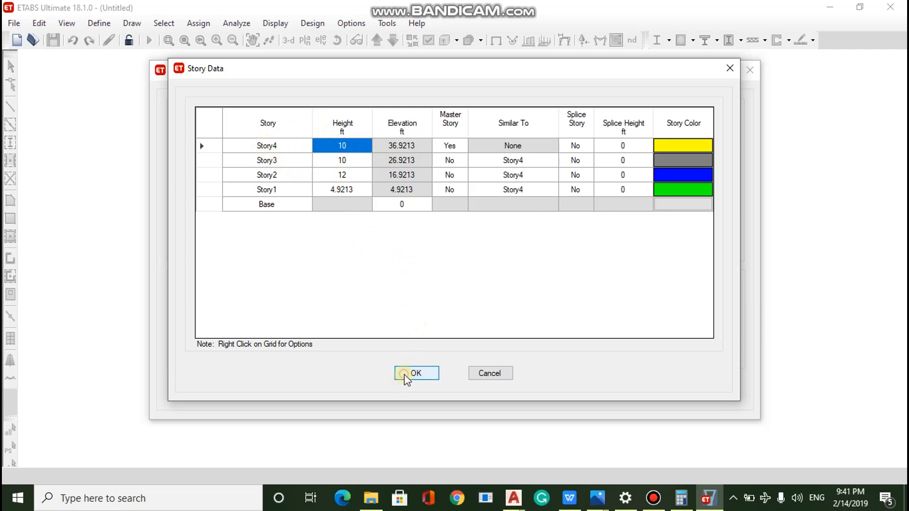
left_click(408, 374)
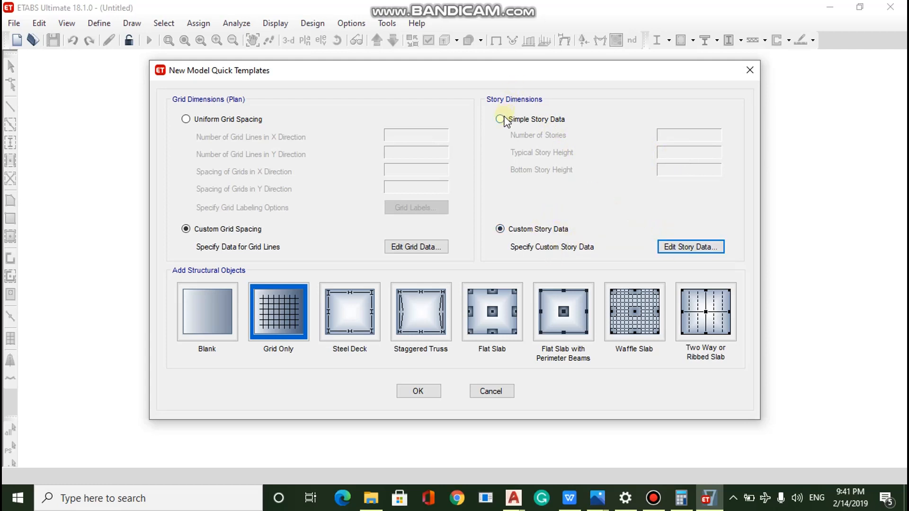
Step: Return to simple story data with 4 stories and a 12 ft typical height, and create the Grid Only model
left_click(503, 120)
left_click(677, 152)
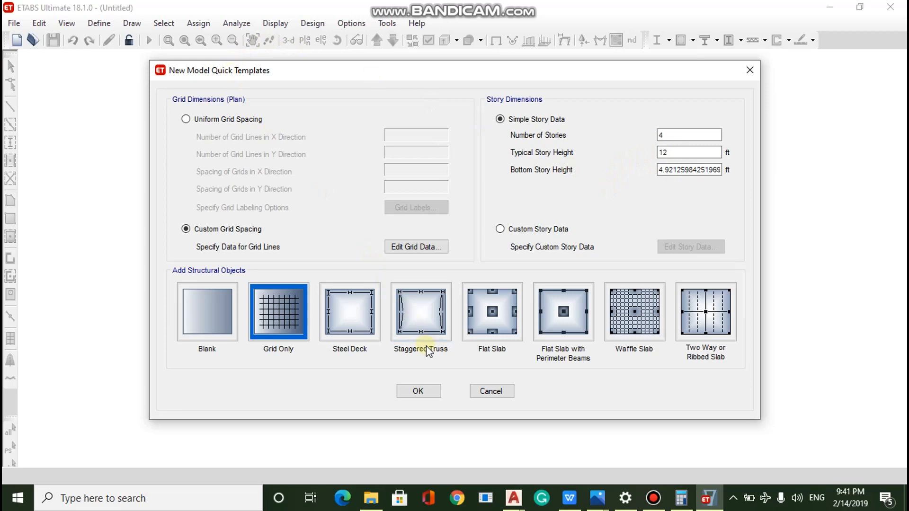
left_click(408, 395)
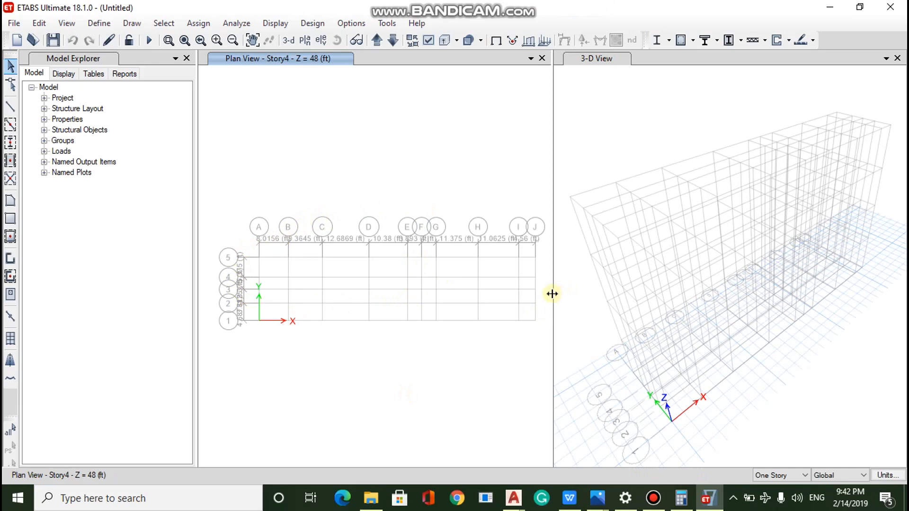
Step: Widen the plan view next to the 3-D view and switch the plan to the Base level
left_click_drag(553, 294, 552, 295)
left_click_drag(551, 300, 748, 270)
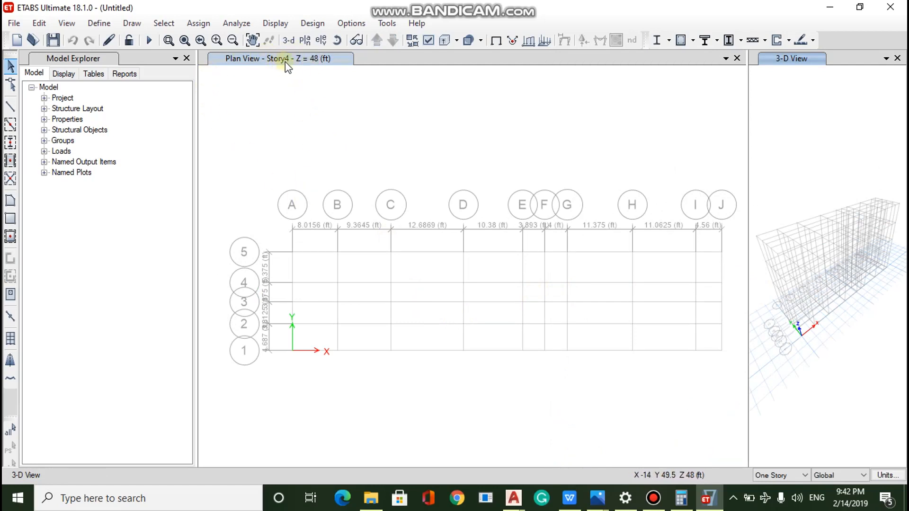
left_click(346, 105)
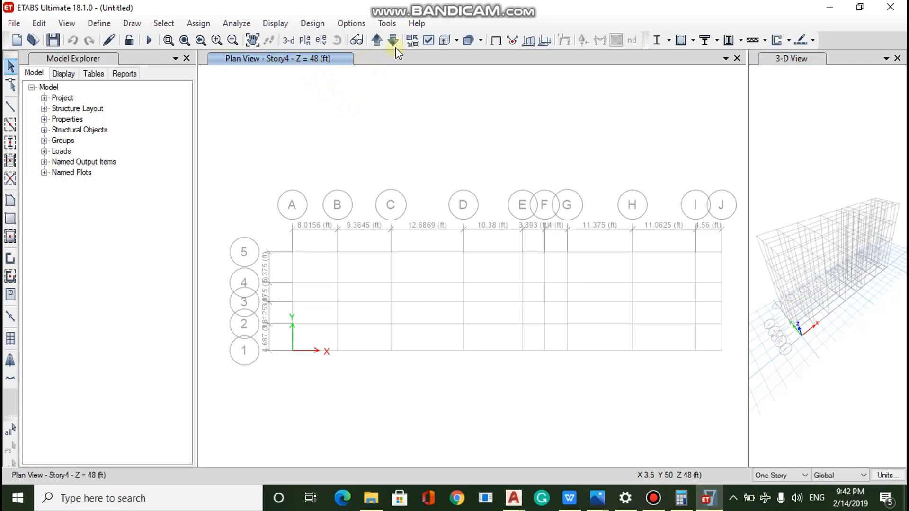
left_click(378, 41)
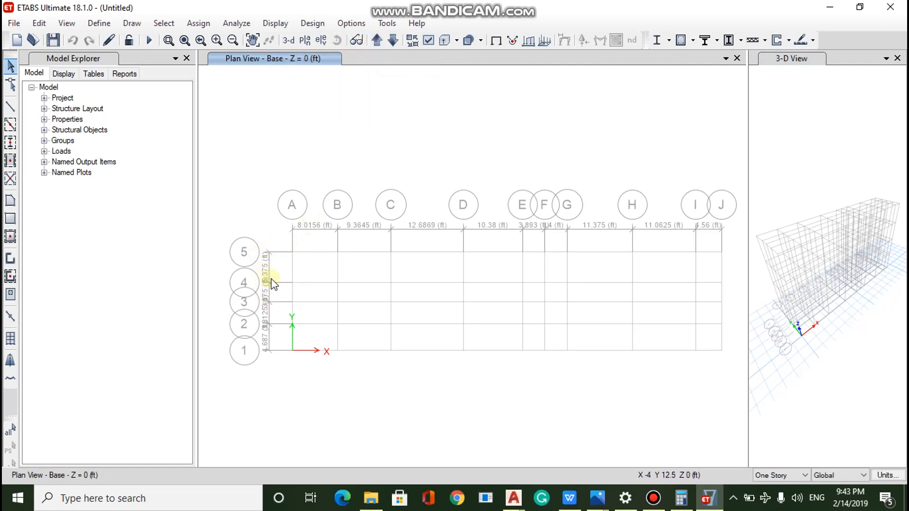
Step: Examine the grid lines, labels and spacings in the Base plan view
scroll(244, 290, "up", 5)
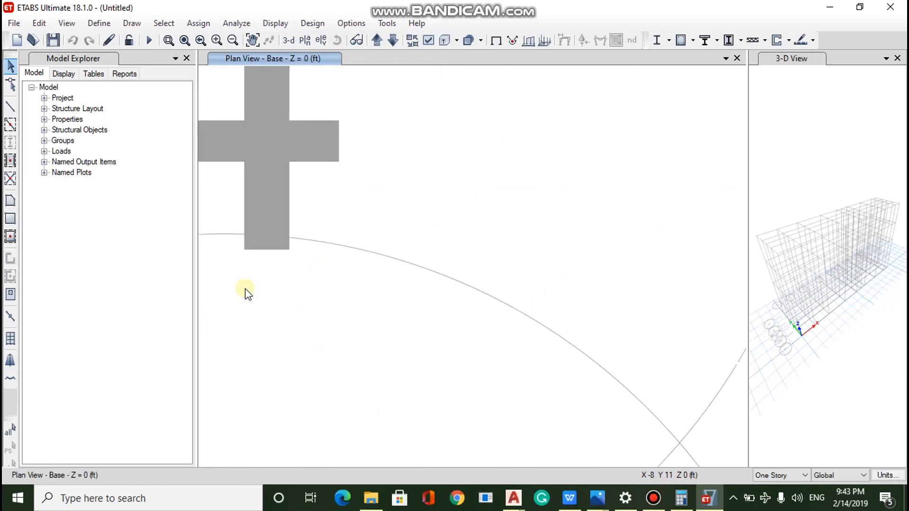
scroll(245, 290, "down", 5)
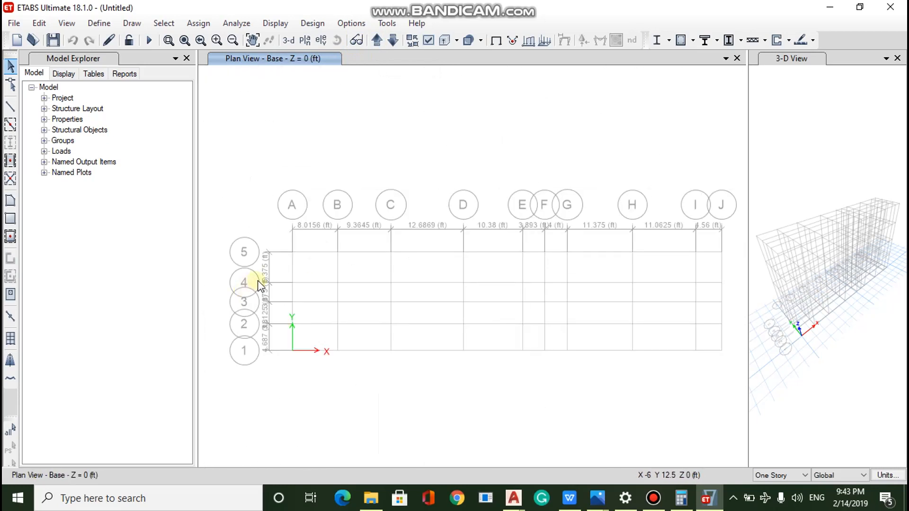
scroll(257, 282, "up", 3)
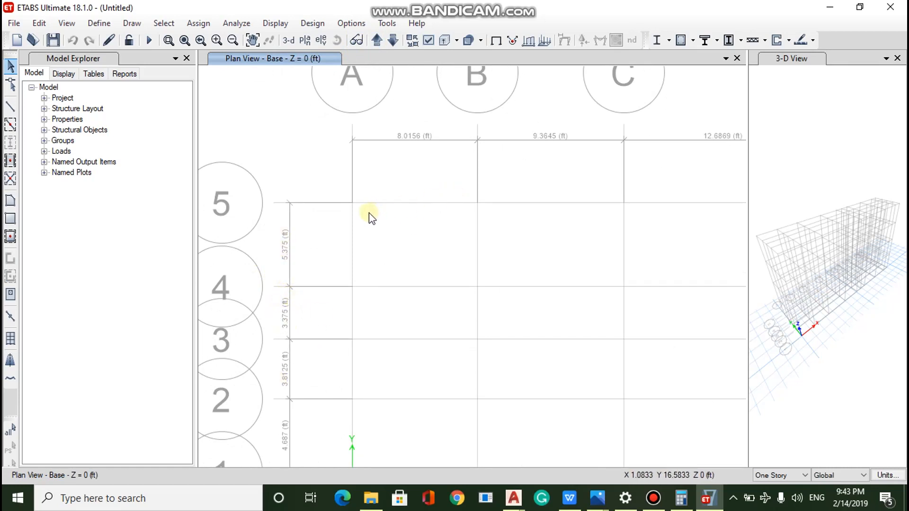
scroll(369, 212, "down", 5)
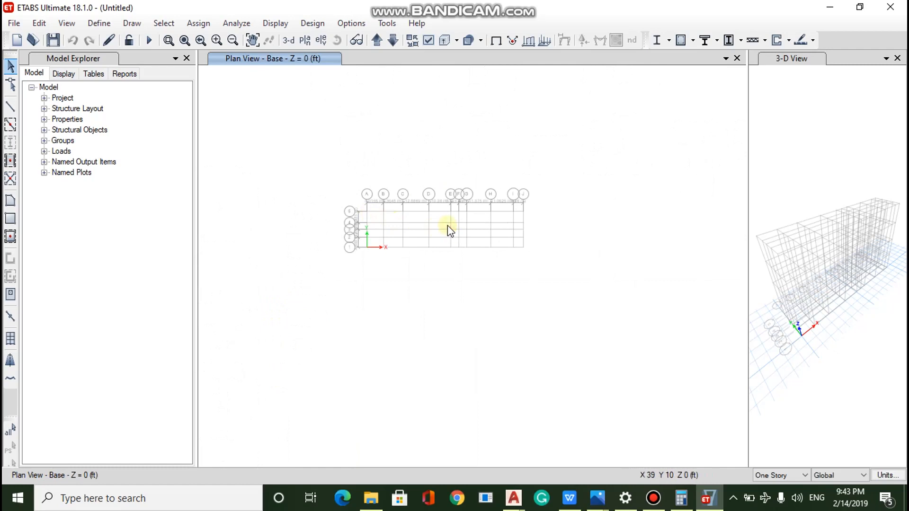
scroll(447, 222, "up", 5)
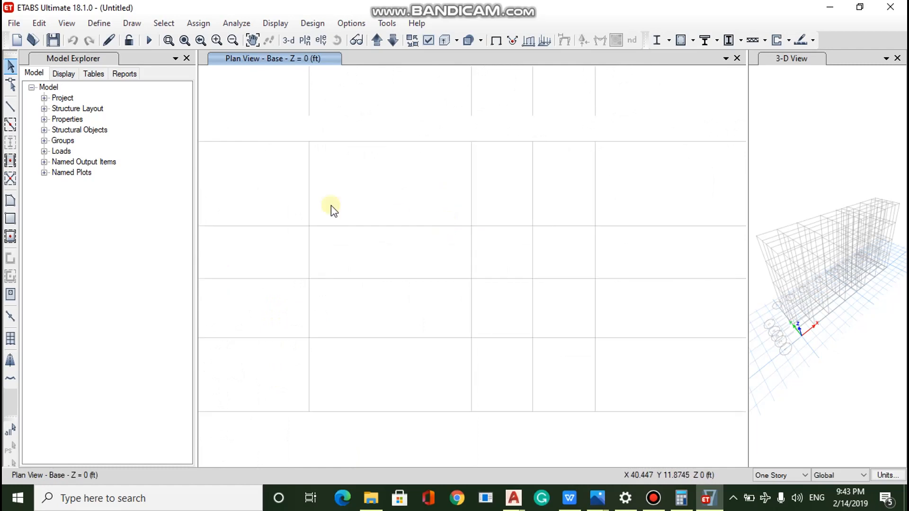
scroll(277, 187, "down", 3)
scroll(277, 186, "down", 4)
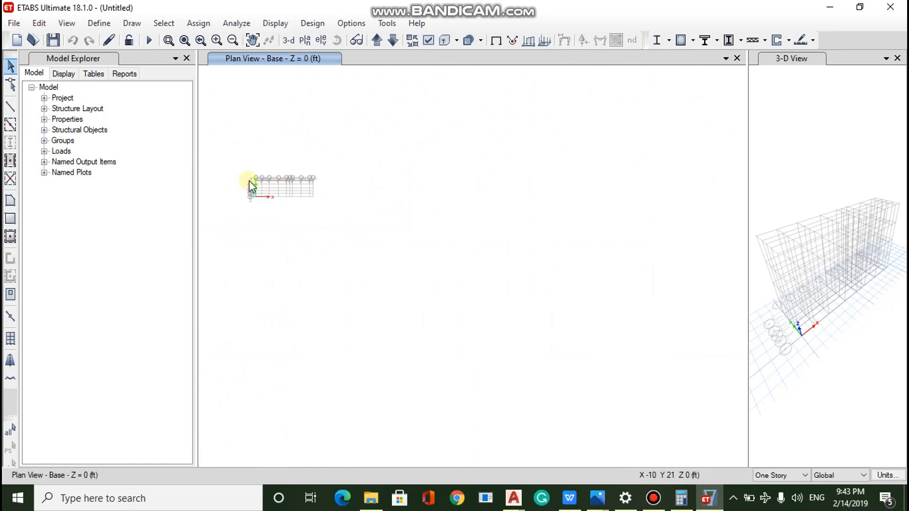
scroll(250, 182, "up", 2)
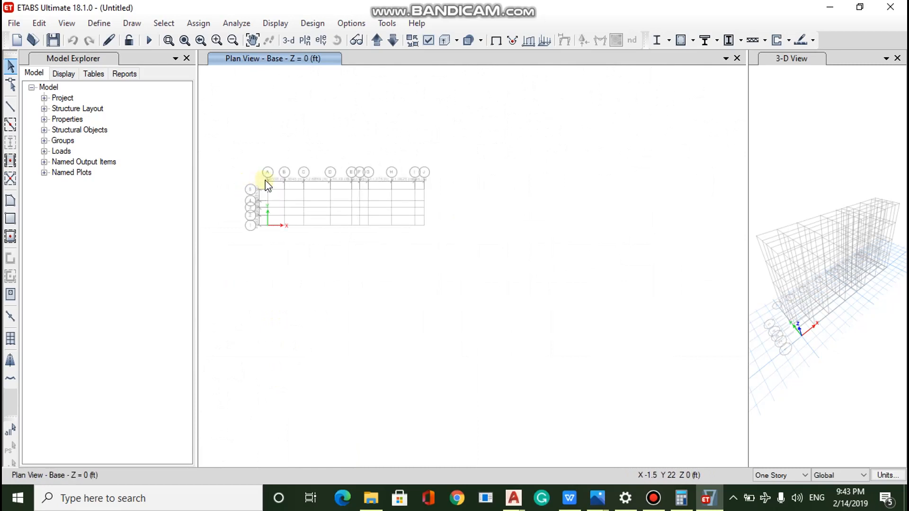
scroll(268, 187, "up", 2)
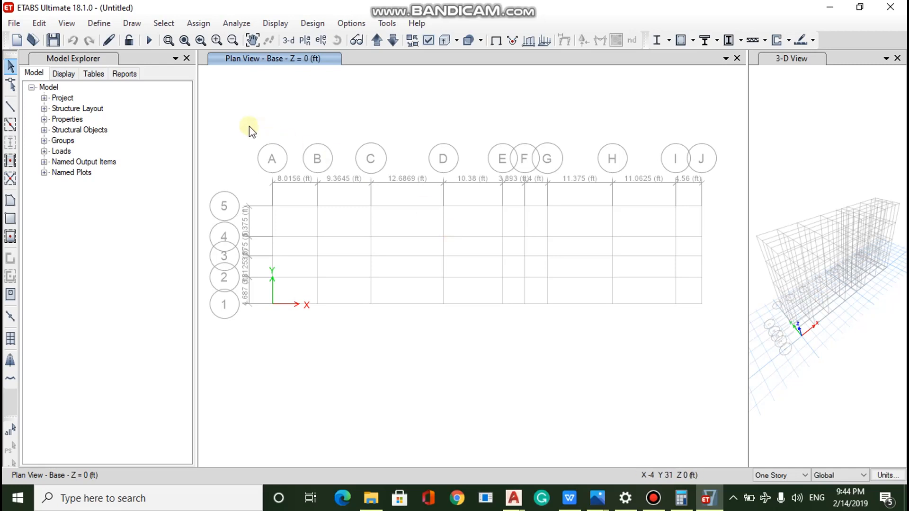
left_click(100, 24)
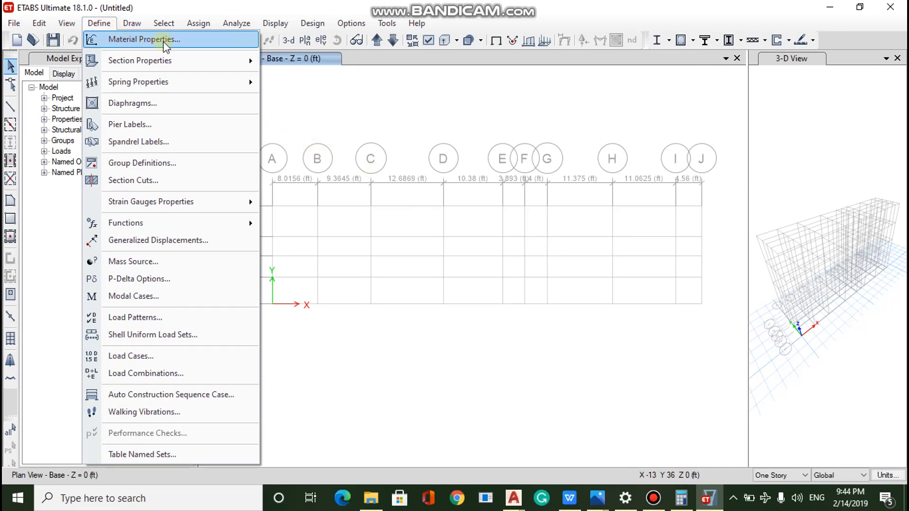
mouse_move(169, 62)
left_click(169, 41)
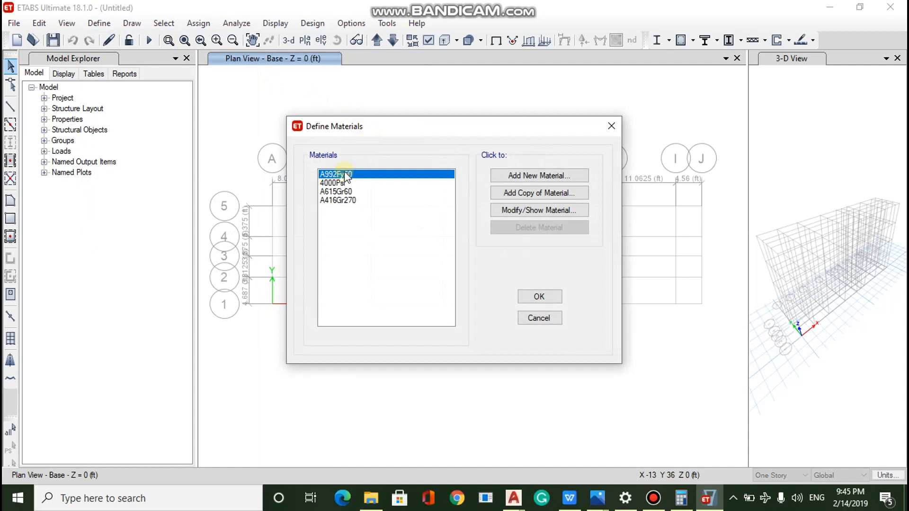
left_click(335, 183)
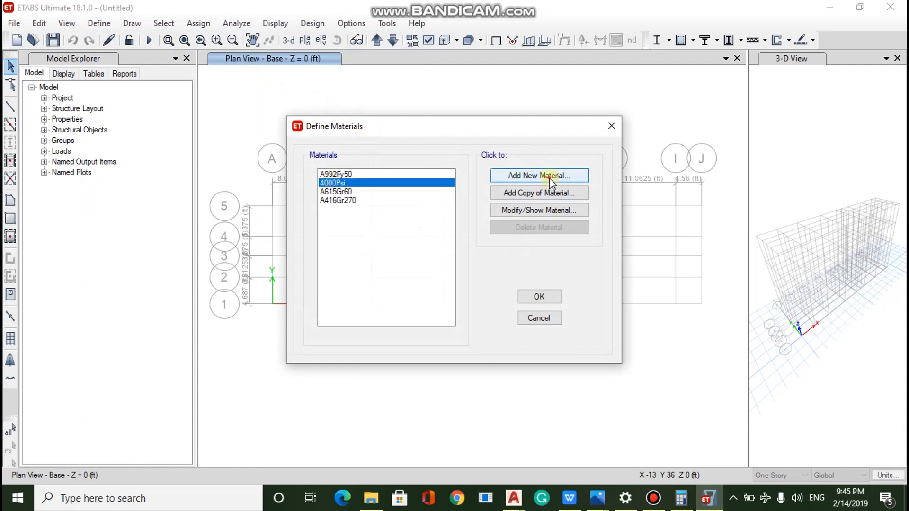
left_click(549, 178)
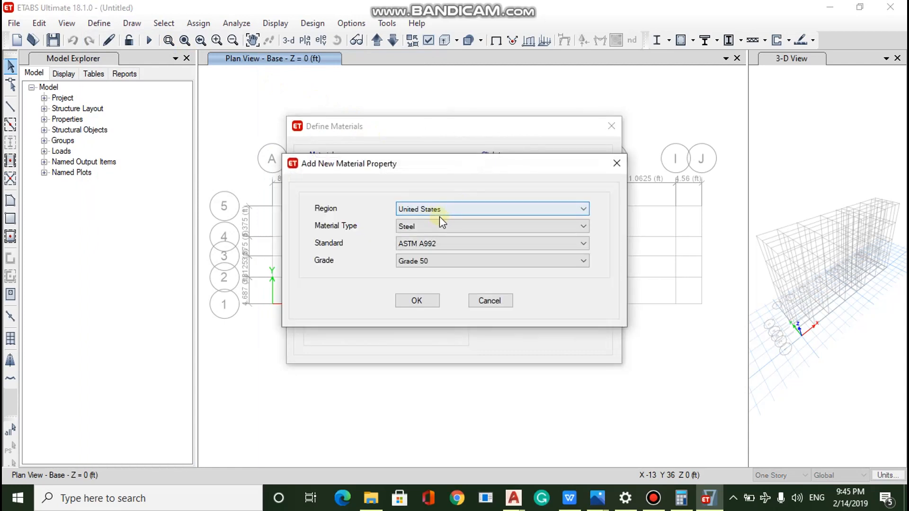
left_click(445, 242)
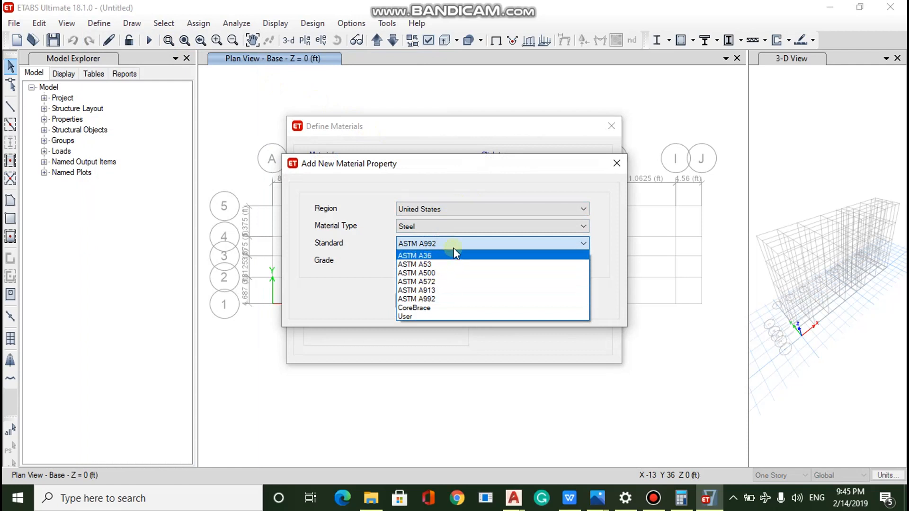
left_click(457, 243)
left_click(429, 261)
left_click(426, 269)
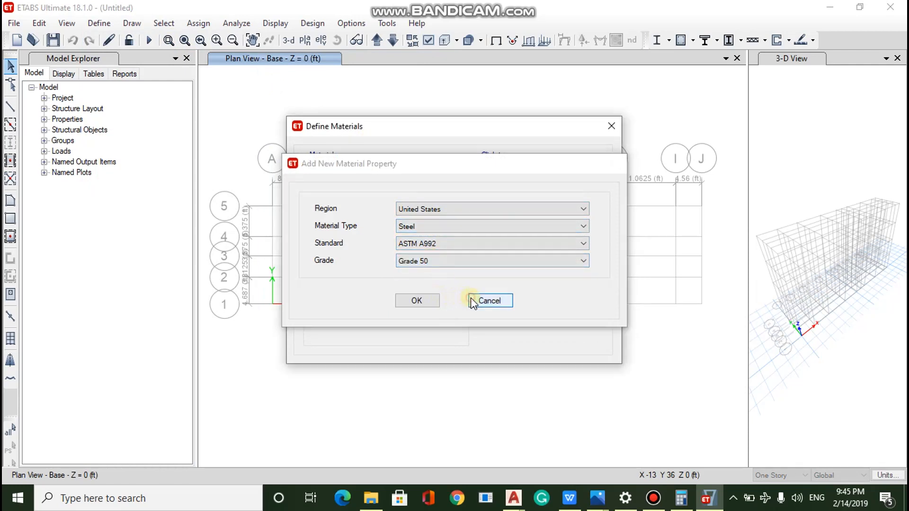
left_click(473, 301)
left_click(532, 320)
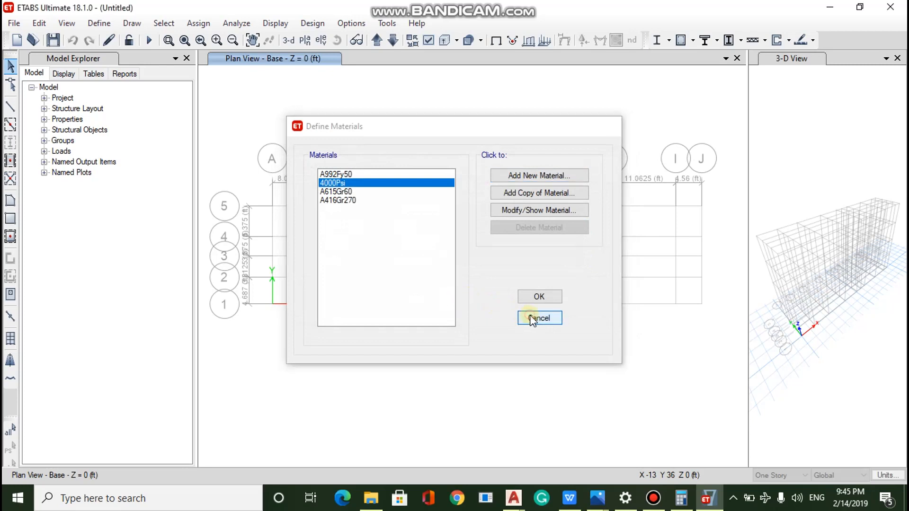
Step: Open the list of frame section properties
left_click(97, 29)
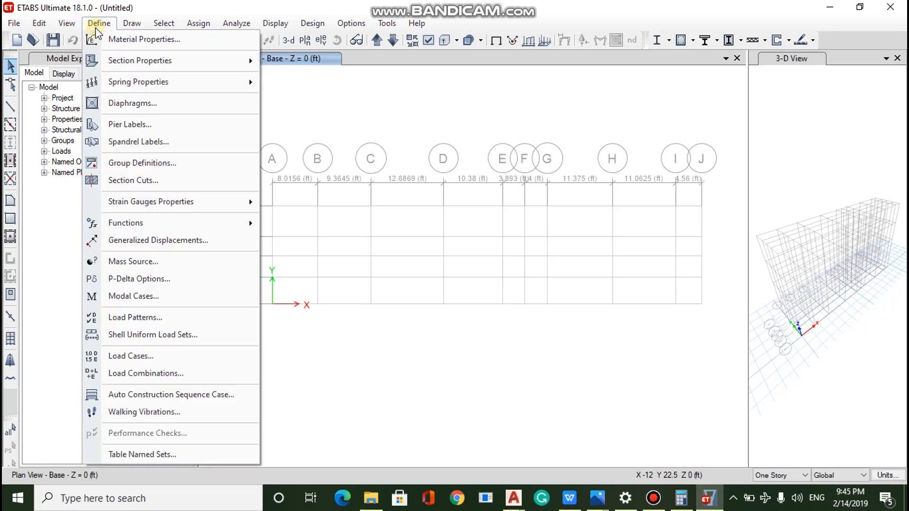
mouse_move(135, 59)
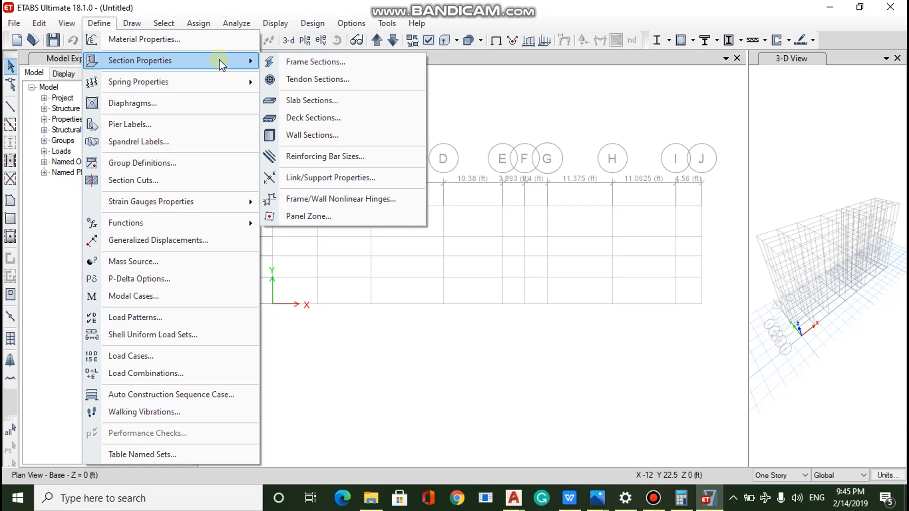
left_click(343, 62)
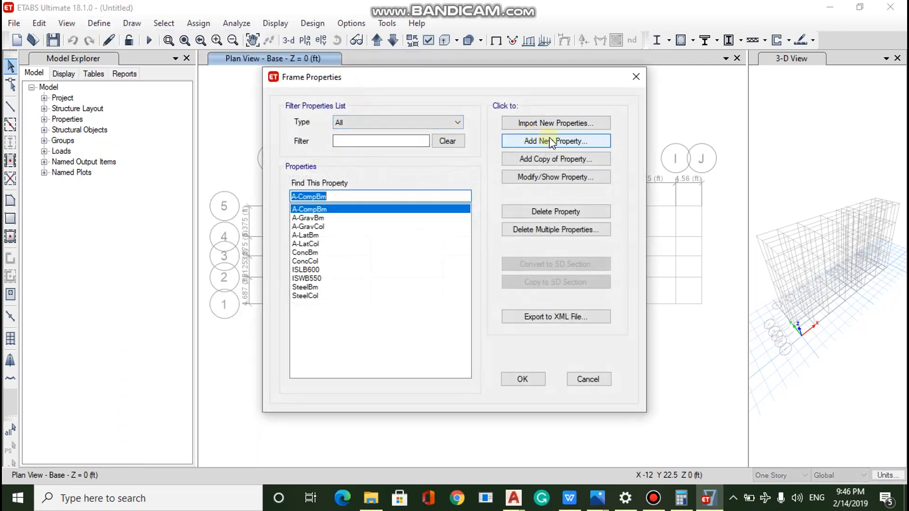
Step: Try to import General-shape frame sections from the Indian property file
left_click(572, 122)
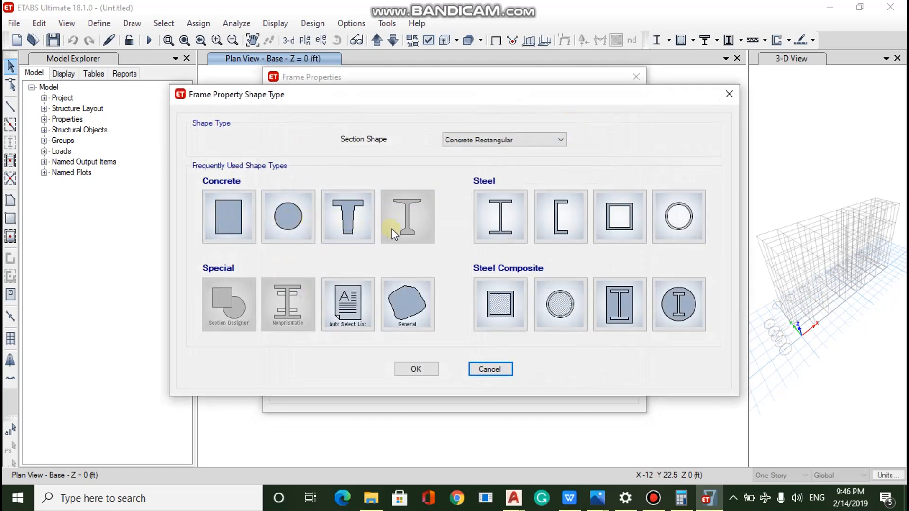
left_click(395, 306)
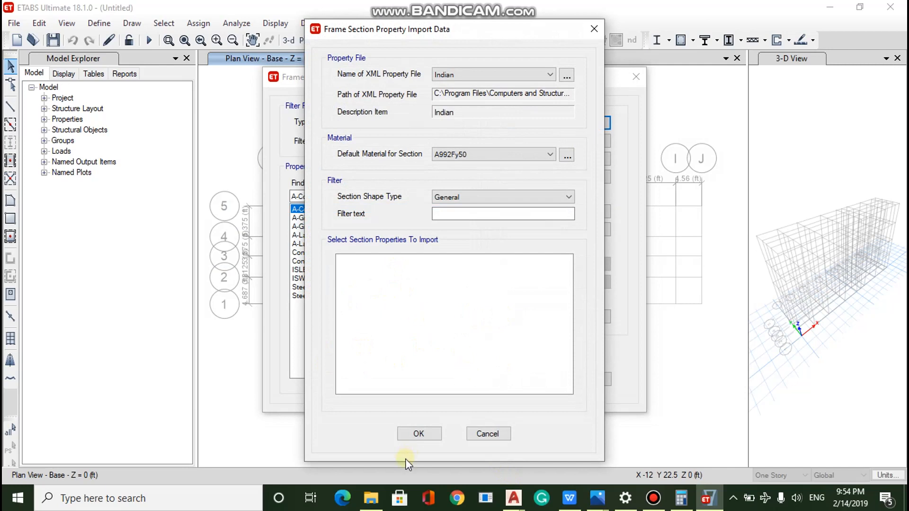
left_click(418, 433)
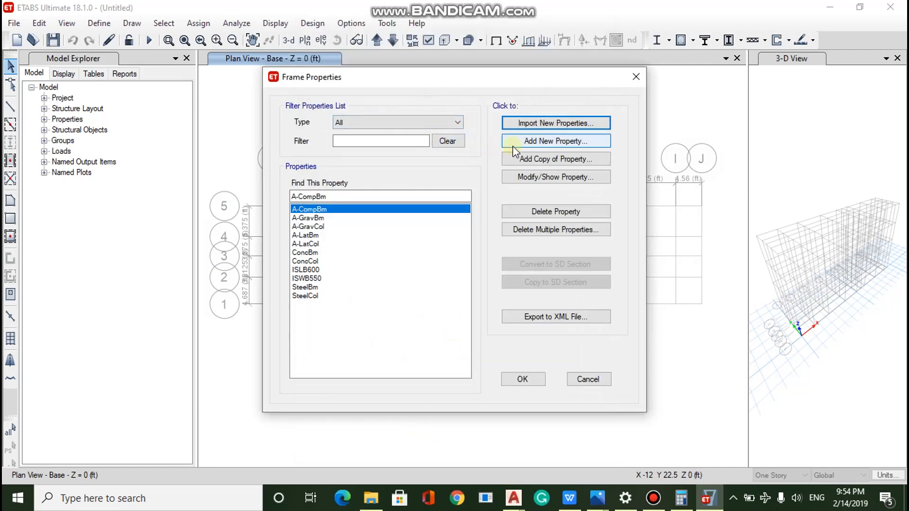
Step: Add a new Concrete Rectangular frame section named COLUMN 9'' 18'' and keep 4000Psi as its material
left_click(550, 143)
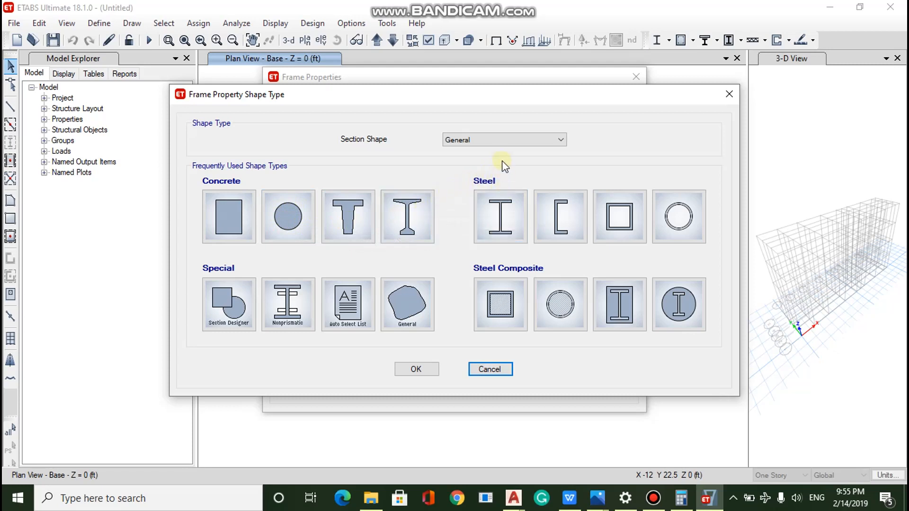
left_click(225, 206)
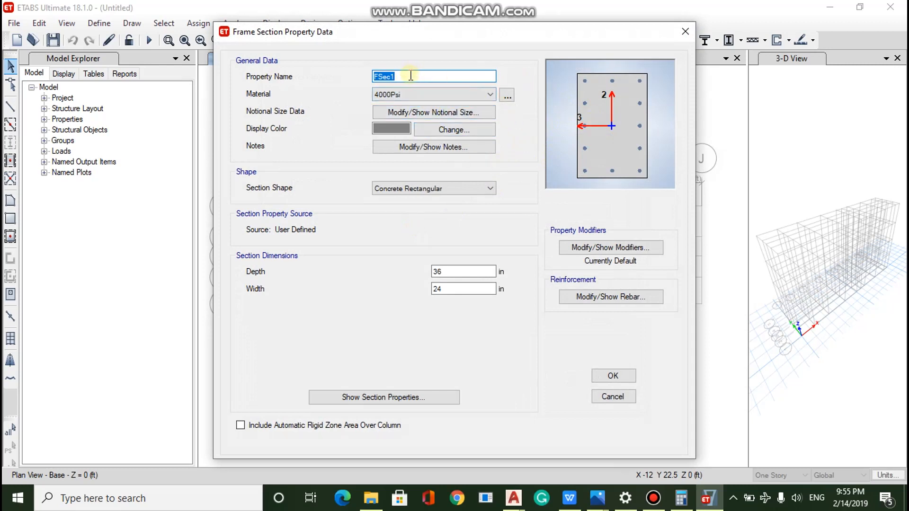
key("BackSpace")
type("COLUMN 9\" 18\"")
left_click_drag(411, 76, 420, 245)
left_click(446, 76)
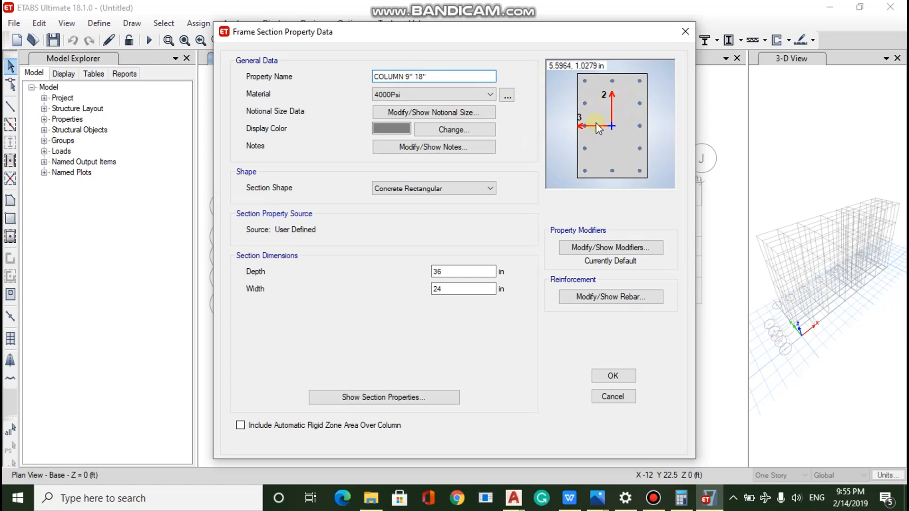
left_click(413, 94)
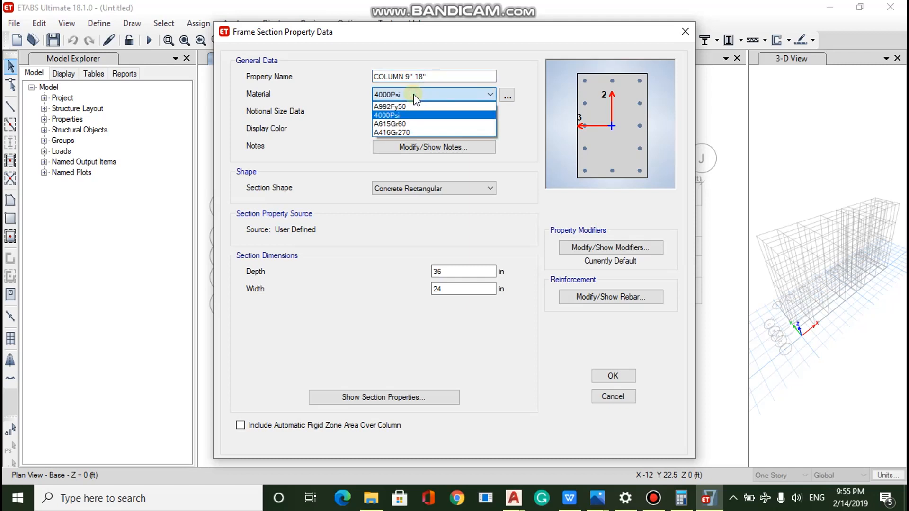
left_click(388, 117)
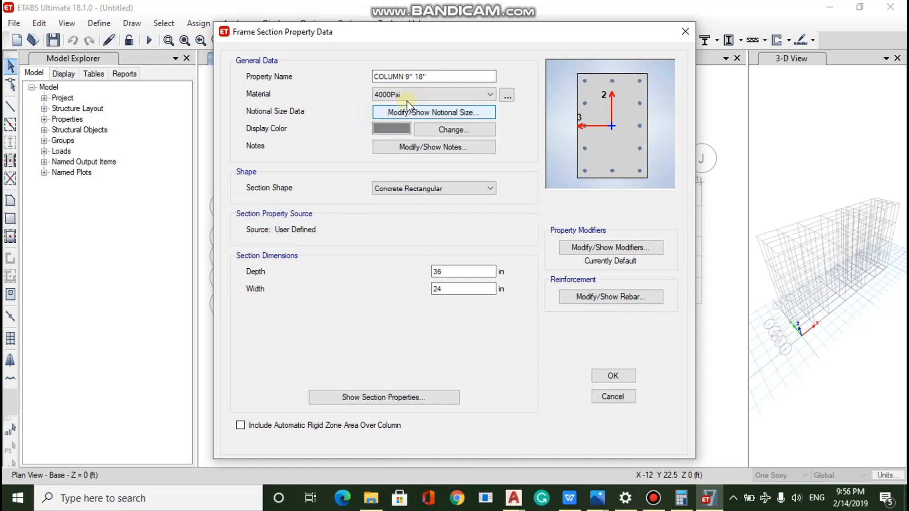
Step: Review the 4000Psi material's properties and its design data, including grade and cube compressive strength, without changing them
left_click(507, 96)
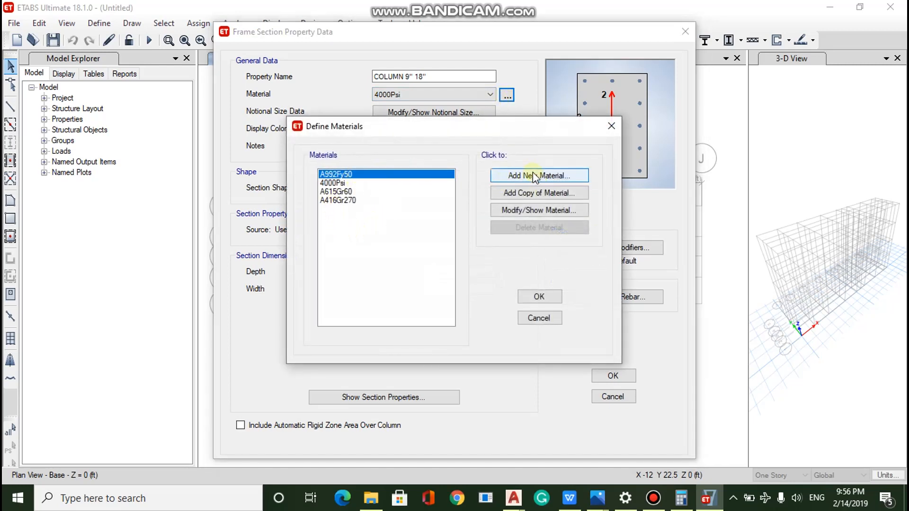
left_click(340, 183)
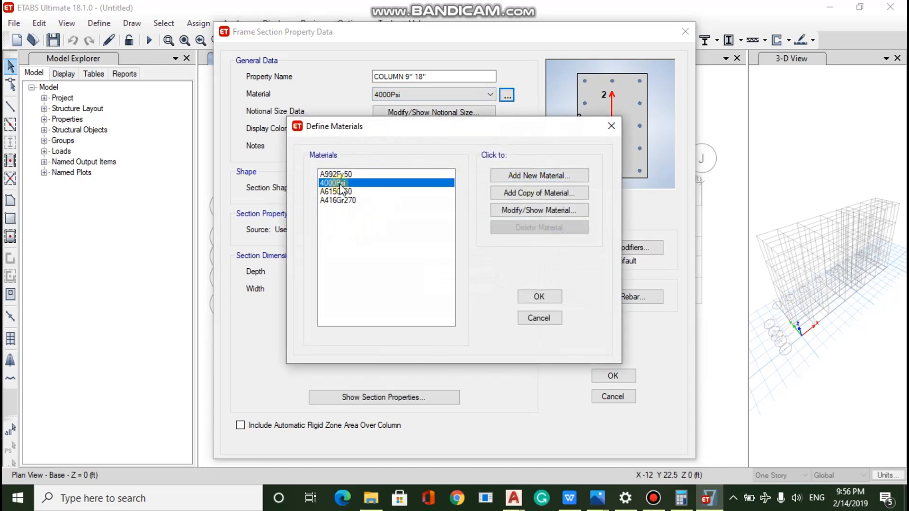
left_click(520, 211)
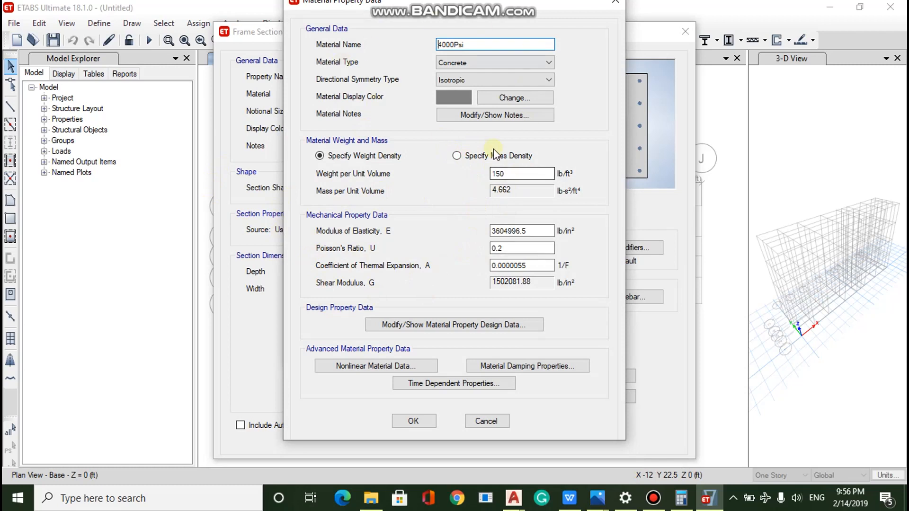
left_click(484, 421)
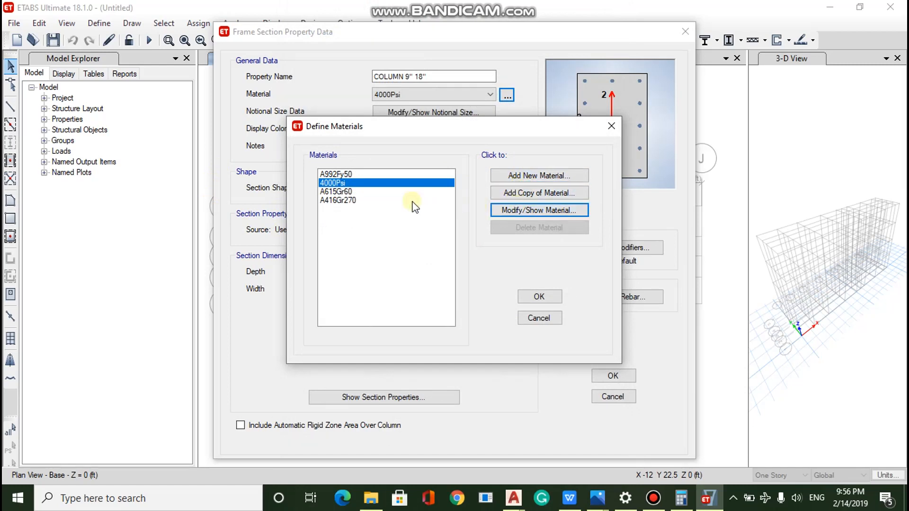
left_click(508, 211)
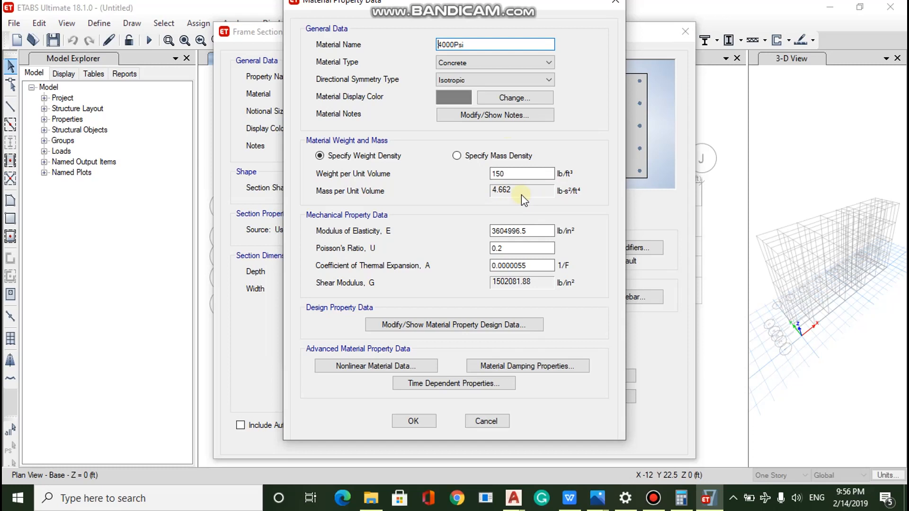
left_click(433, 323)
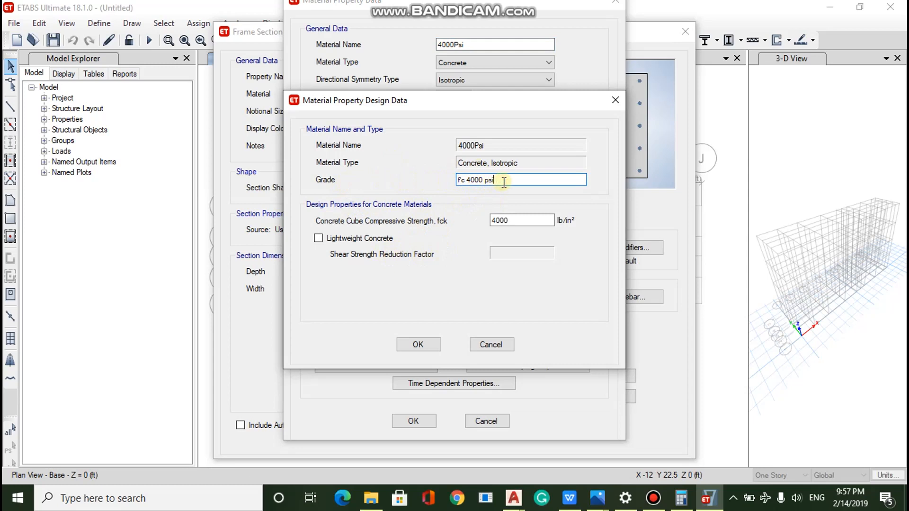
left_click(517, 220)
left_click(414, 344)
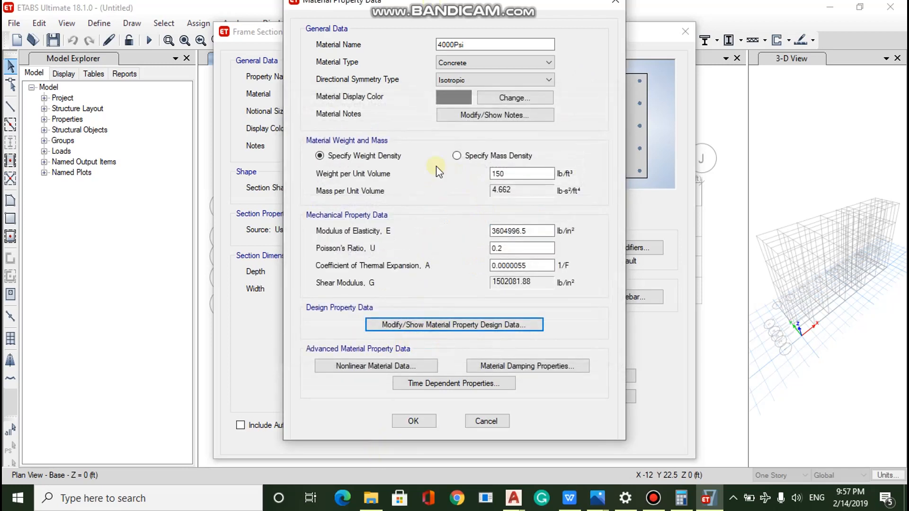
left_click(412, 421)
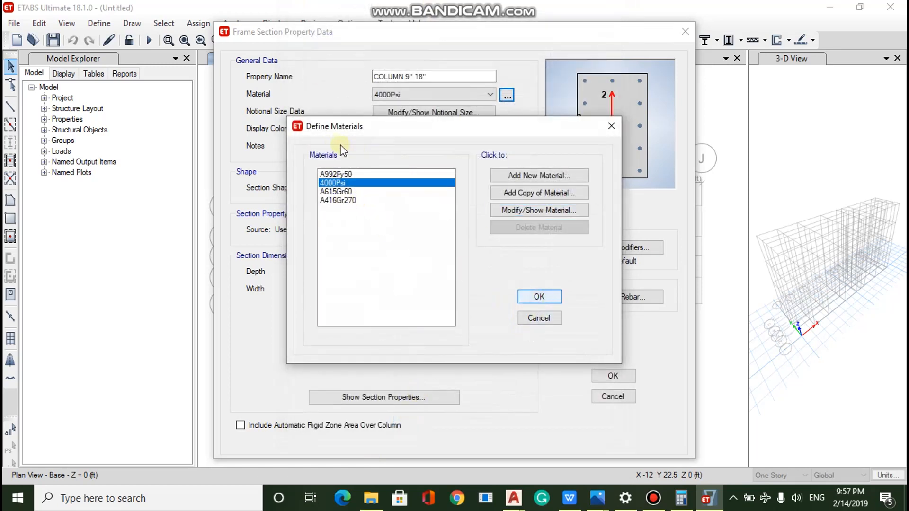
left_click(529, 294)
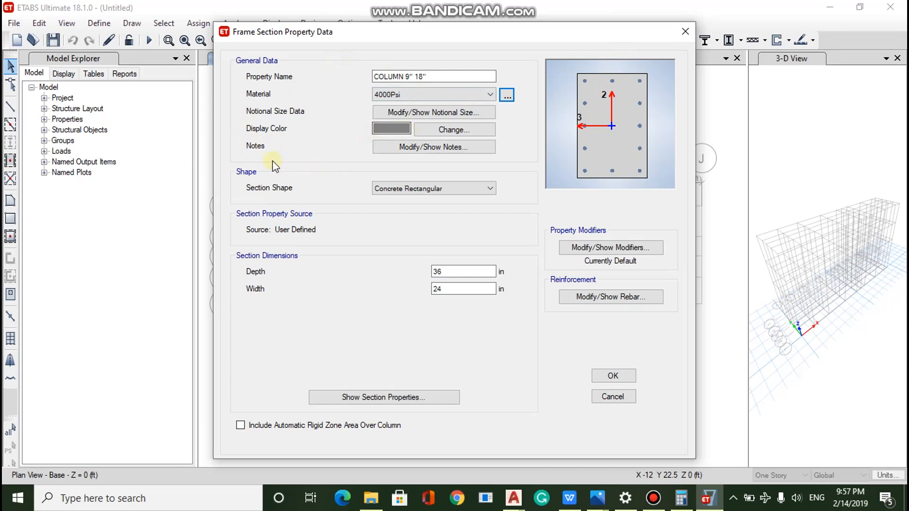
Step: Try the Concrete Circle shape for the column section and return it to Concrete Rectangular
left_click(435, 188)
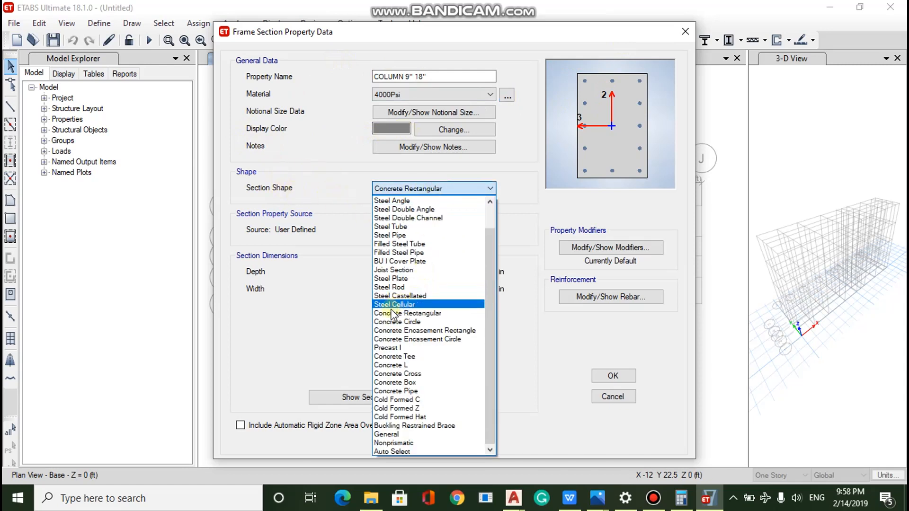
left_click(383, 321)
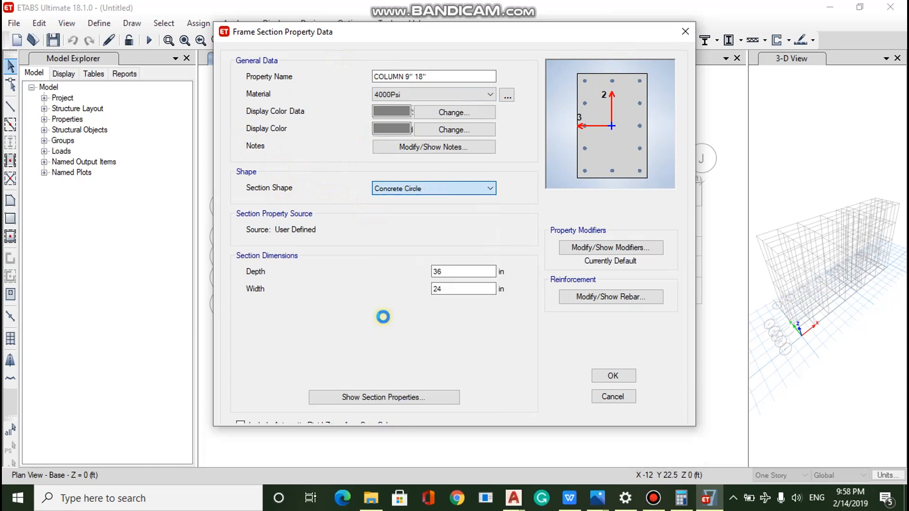
left_click(411, 189)
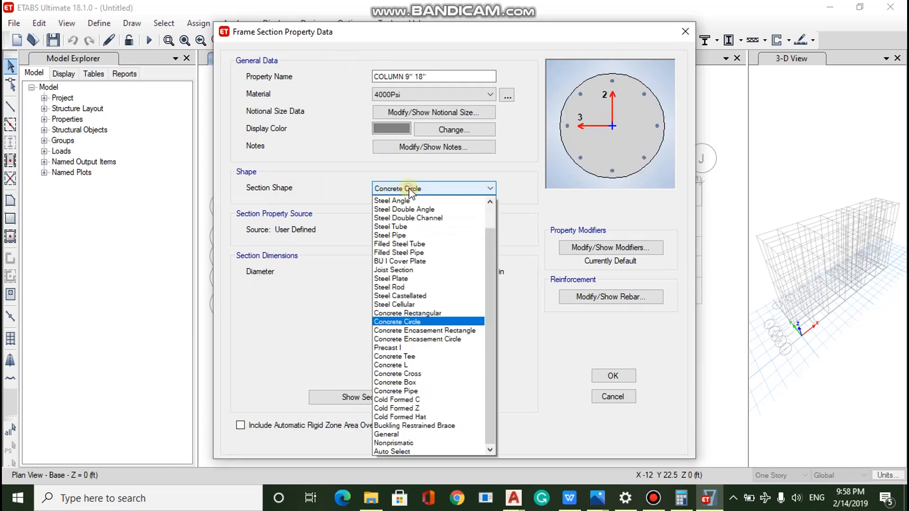
left_click(386, 313)
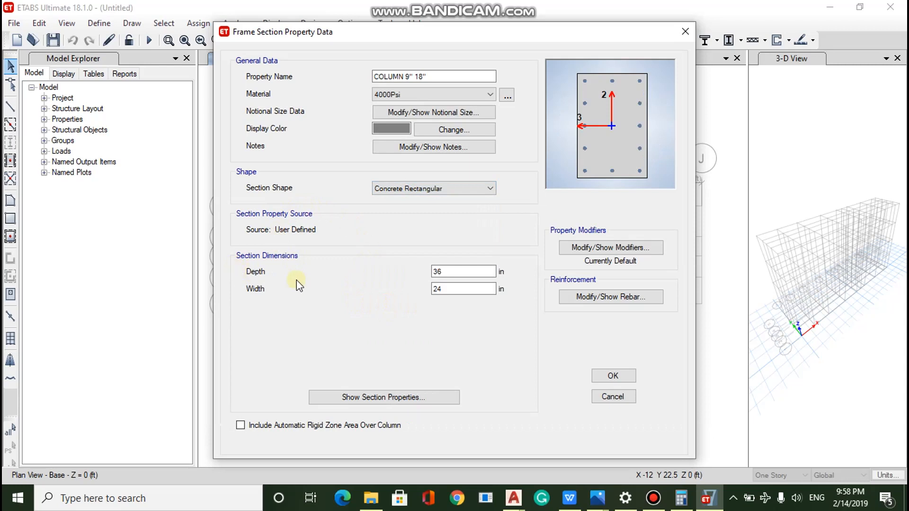
Step: Set the column section's depth to 18 in and width to 9 in
left_click(446, 268)
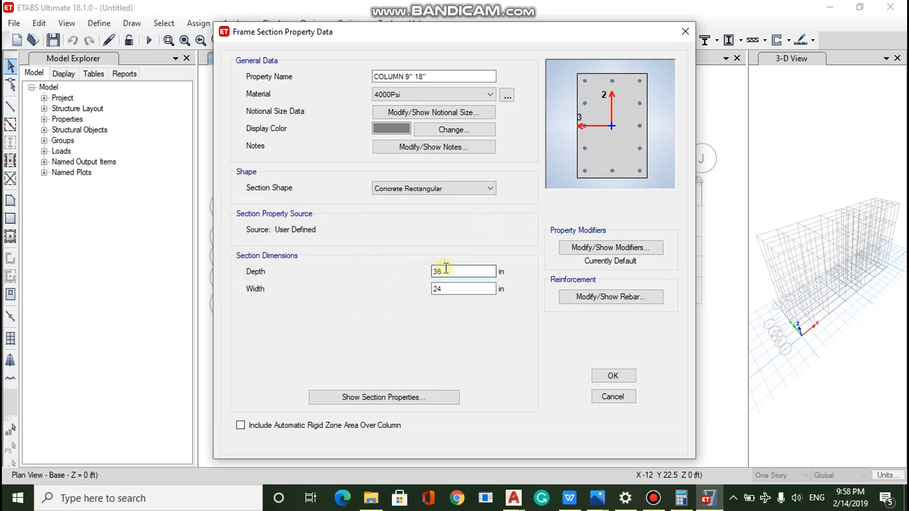
key("BackSpace")
key("BackSpace")
type("18\"")
key("BackSpace")
left_click(466, 289)
key("BackSpace")
key("BackSpace")
type("9")
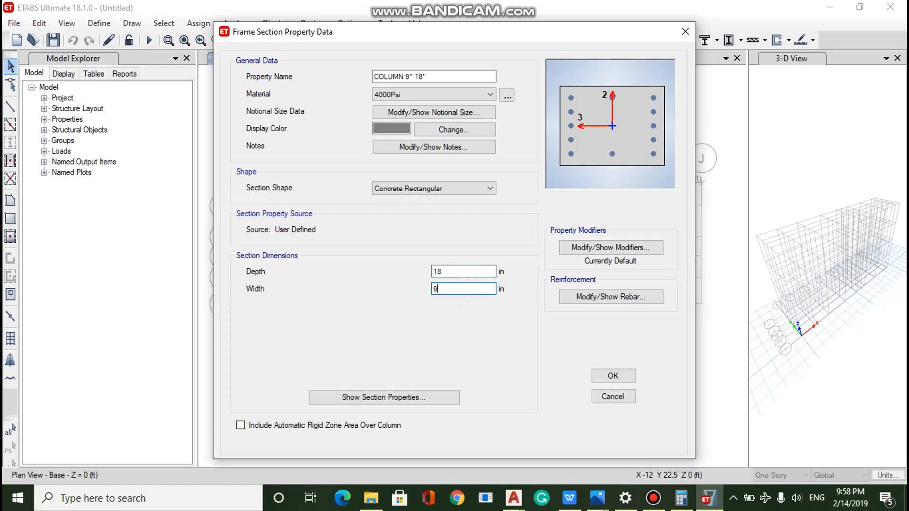
Step: Accept the section's reinforcement data with P-M2-M3 column design and rectangular bar configuration, and save the 9 x 18 in column section
left_click(595, 297)
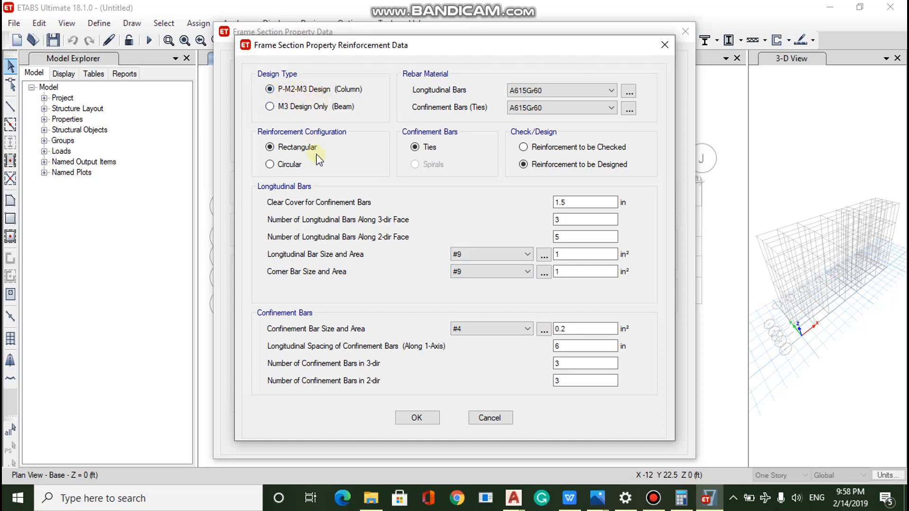
left_click(426, 416)
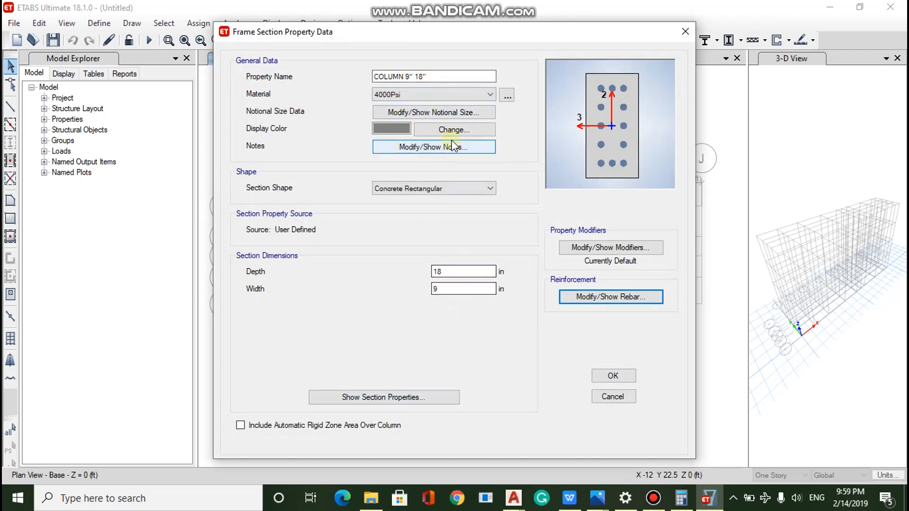
left_click(615, 379)
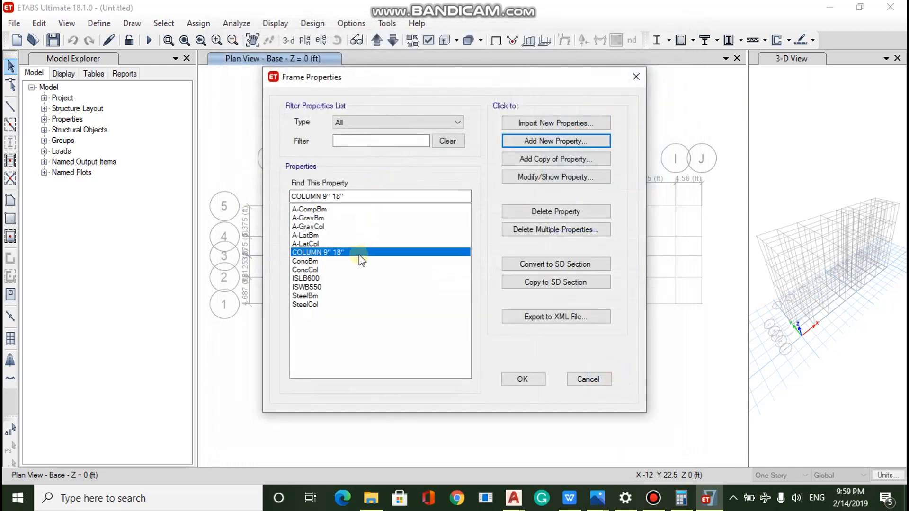
Step: Copy the 9 x 18 in column section as COLUMN 6'' 18'', set its width to 6 in, and open its reinforcement data
left_click(561, 160)
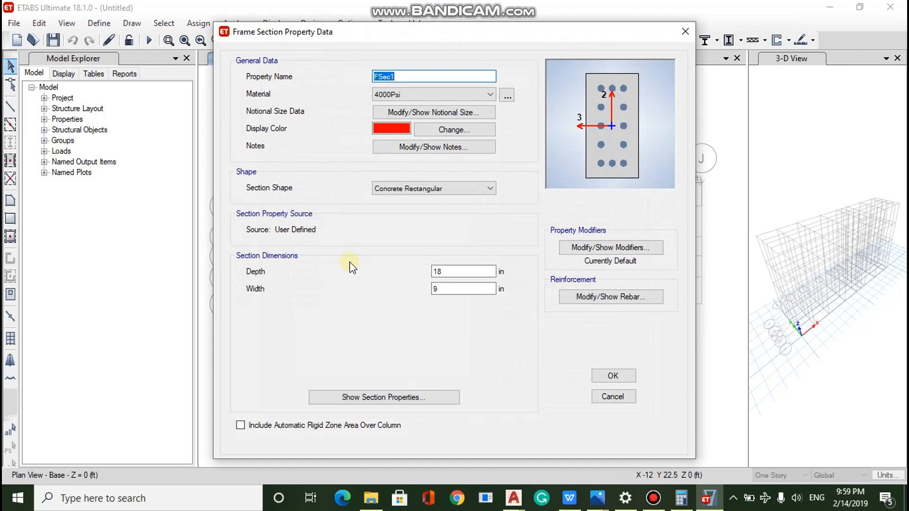
type("COLUMN")
type("6\" 18")
left_click(448, 287)
key("BackSpace")
type("6")
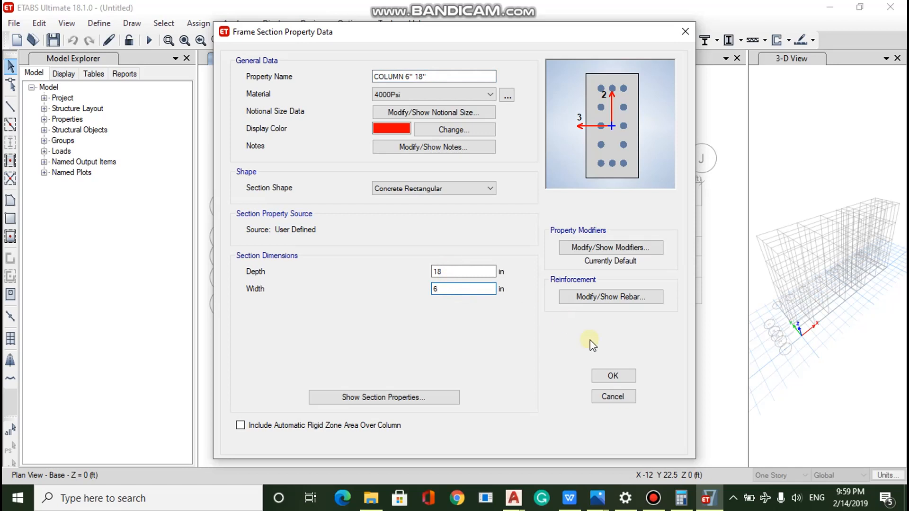
left_click(609, 300)
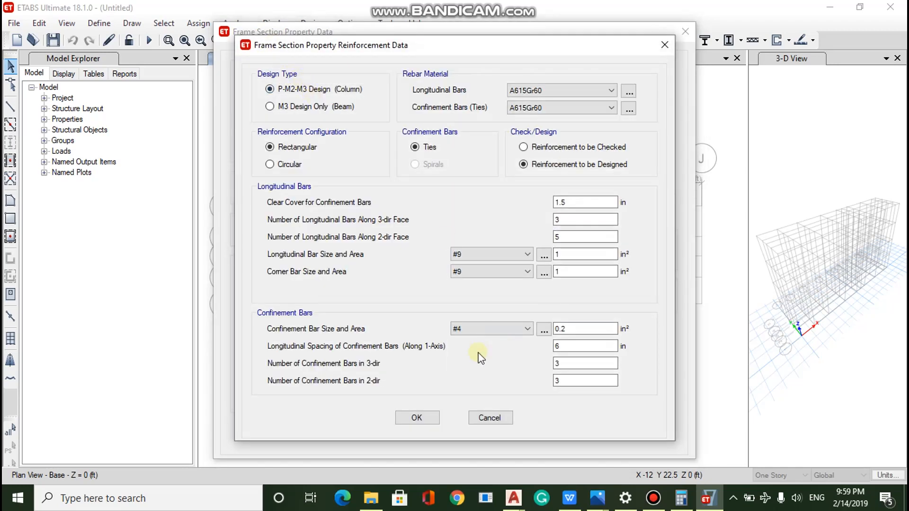
Step: Accept the reinforcement data and save the COLUMN 6" 18" section
left_click(417, 418)
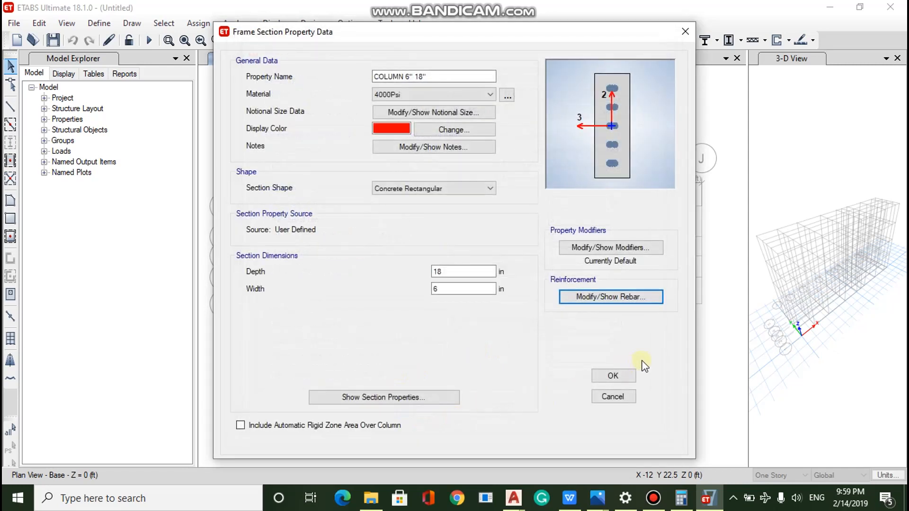
left_click(613, 376)
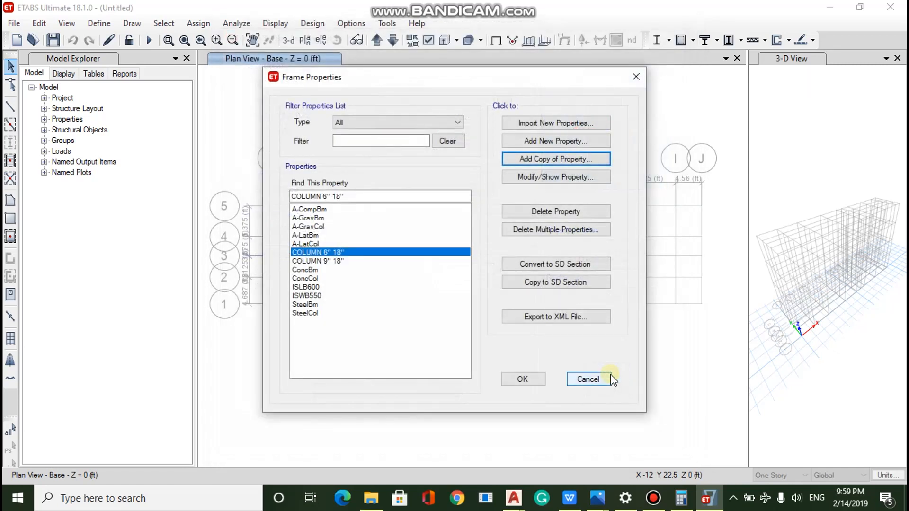
Step: Copy the COLUMN 6" 18" section as a new property named BEAM 9" 18" with a width of 9 in
left_click(585, 160)
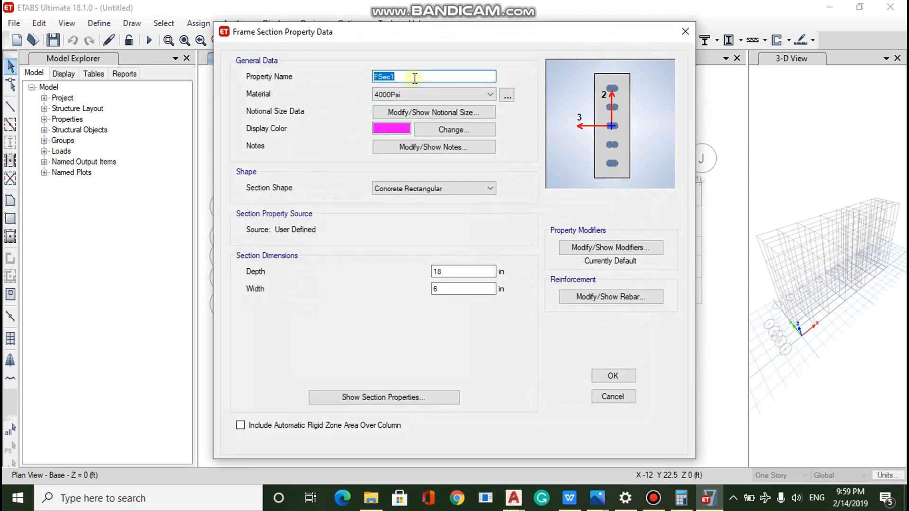
type("BEAM 9\" 18\"")
left_click(450, 289)
key("BackSpace")
type("9")
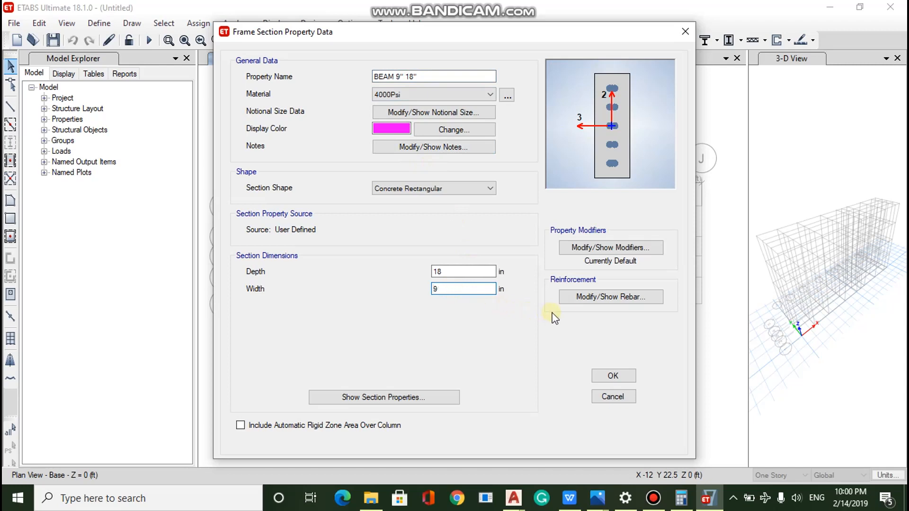
Step: Set the BEAM 9" 18" reinforcement design type to M3 Design Only (Beam) and save the section
left_click(582, 303)
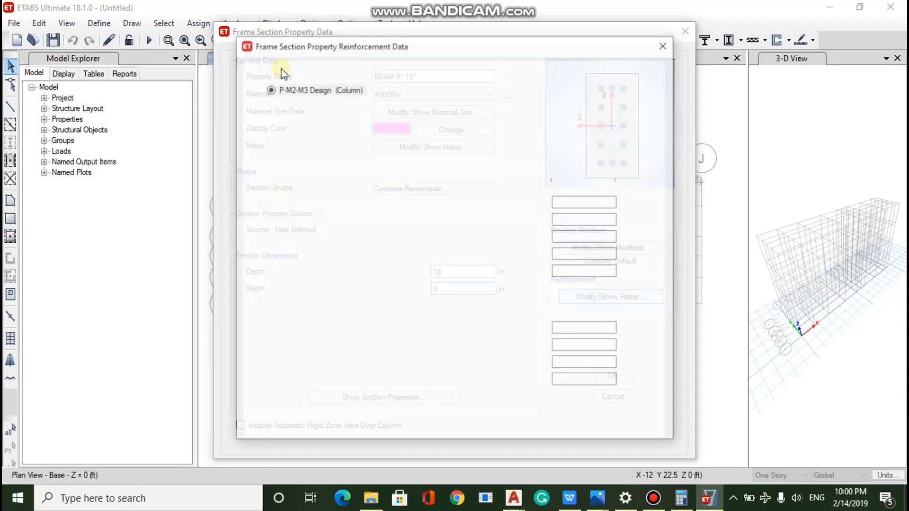
left_click(296, 108)
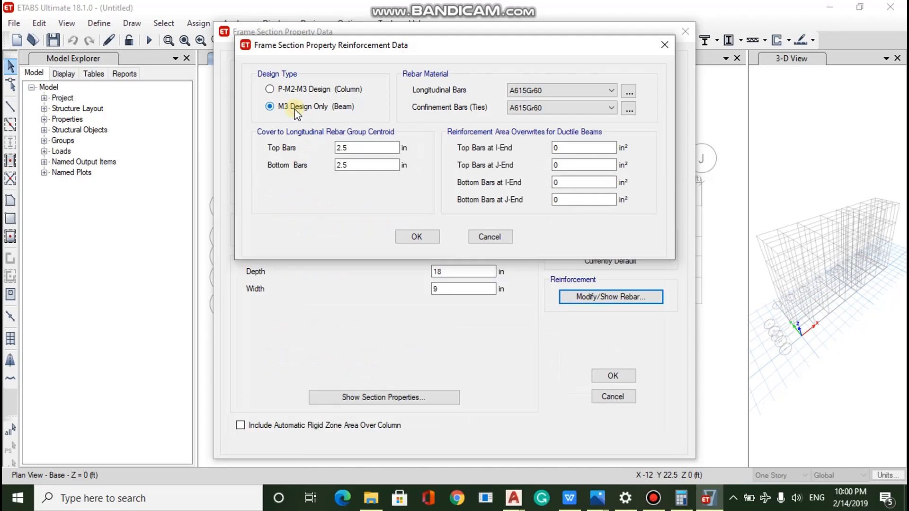
left_click(412, 237)
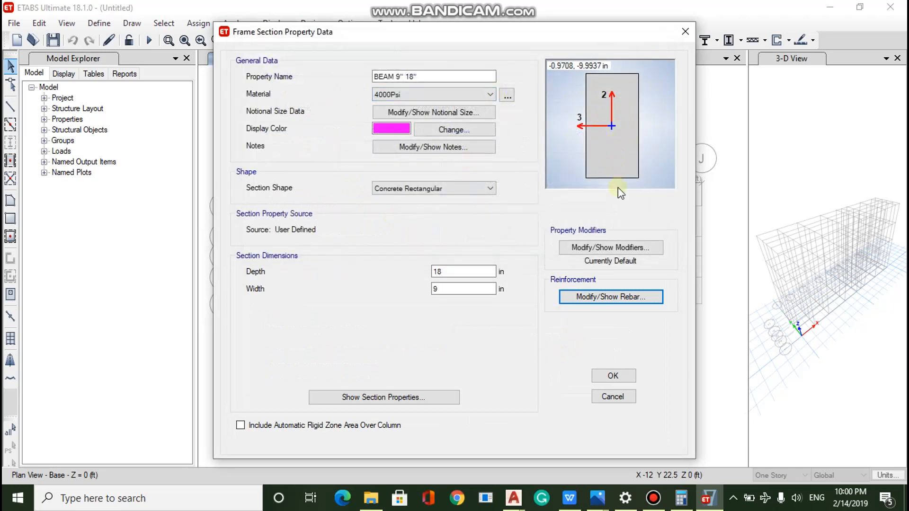
left_click(612, 376)
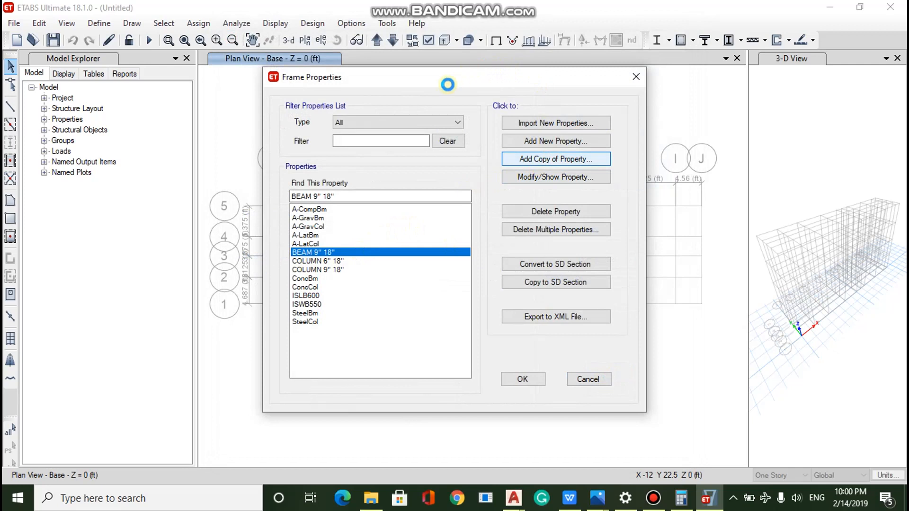
Step: Copy the BEAM 9" 18" section as a new property named BEAM 6" 18" with a width of 6 in
key("Return")
type("BEAM")
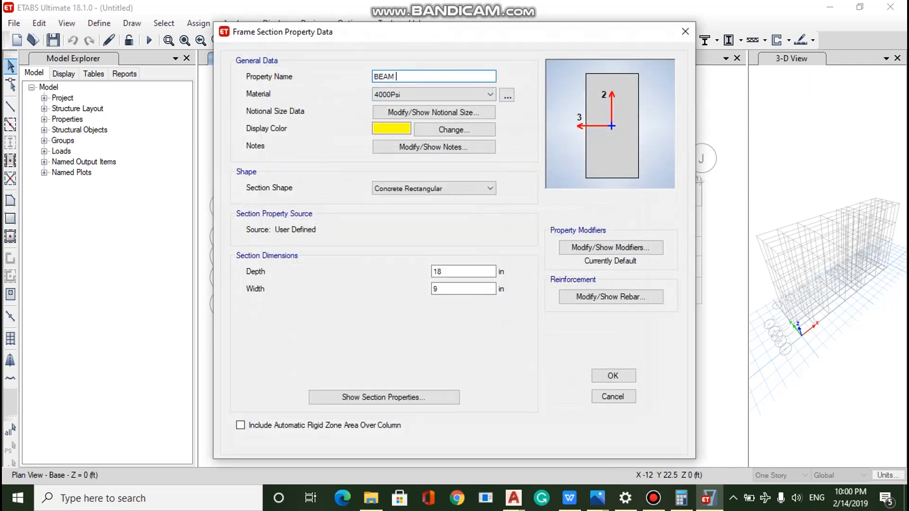
type(" 6\"")
key("Tab")
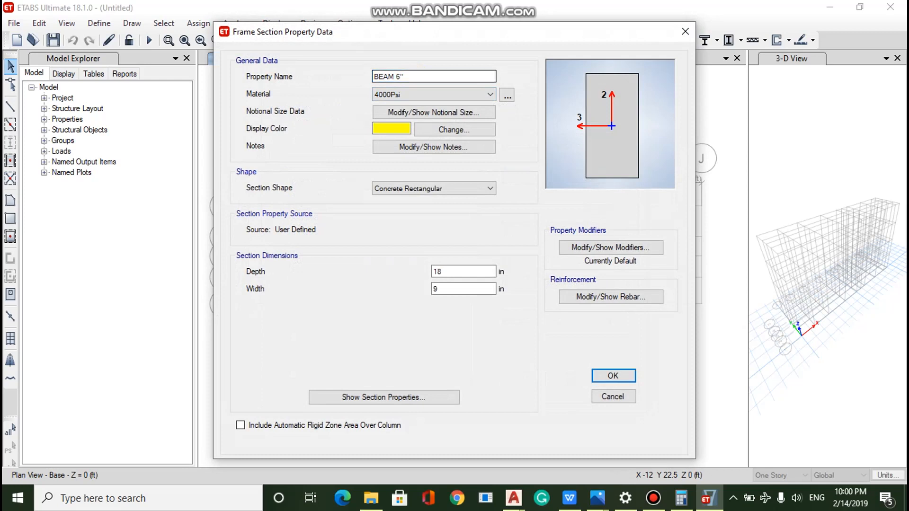
left_click(417, 77)
type("18")
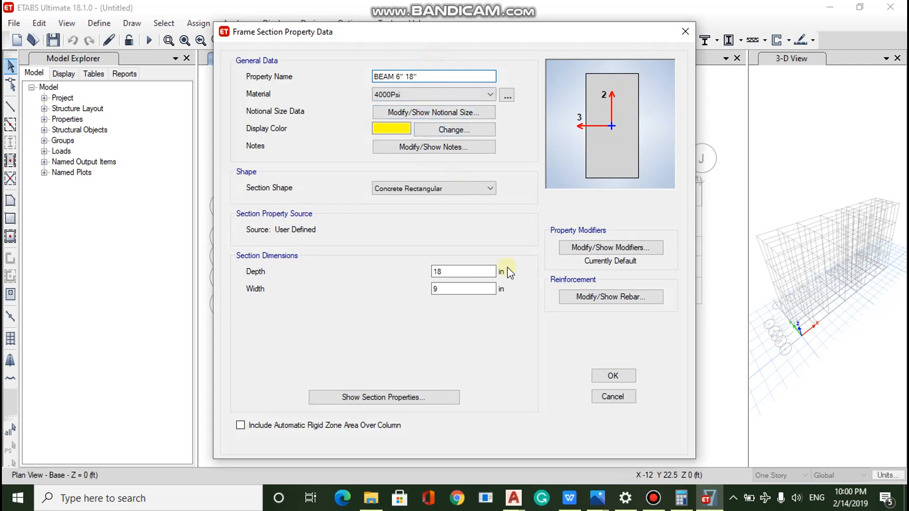
left_click(455, 288)
type("6")
key("Tab")
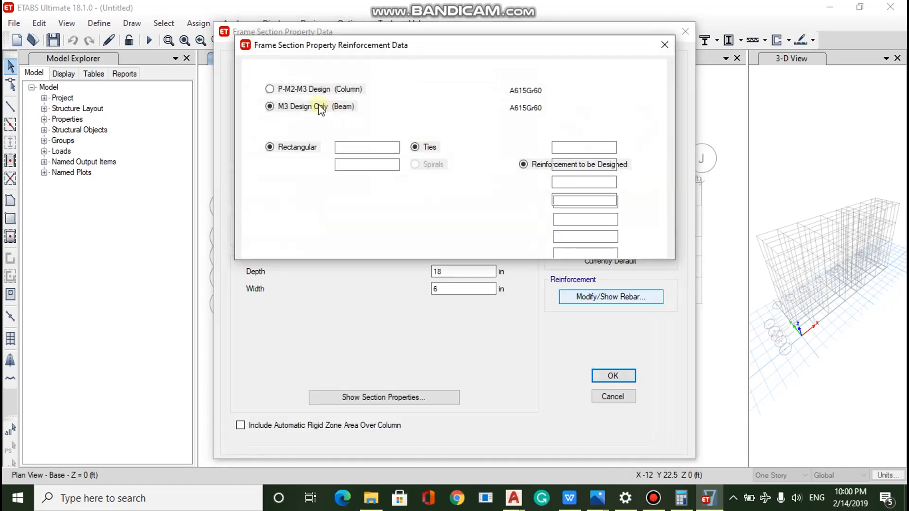
Step: Accept the M3 Design Only (Beam) reinforcement for BEAM 6" 18", save the section and finish the frame property definitions
left_click(396, 235)
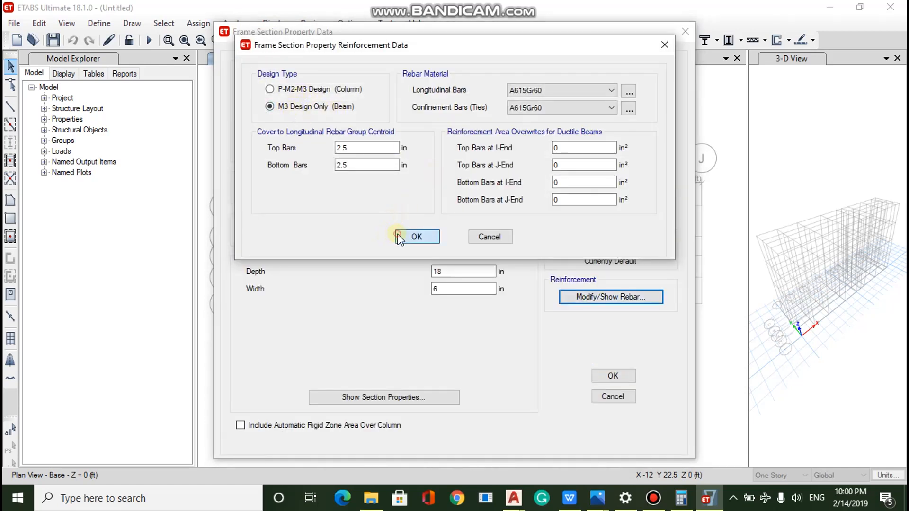
left_click(614, 376)
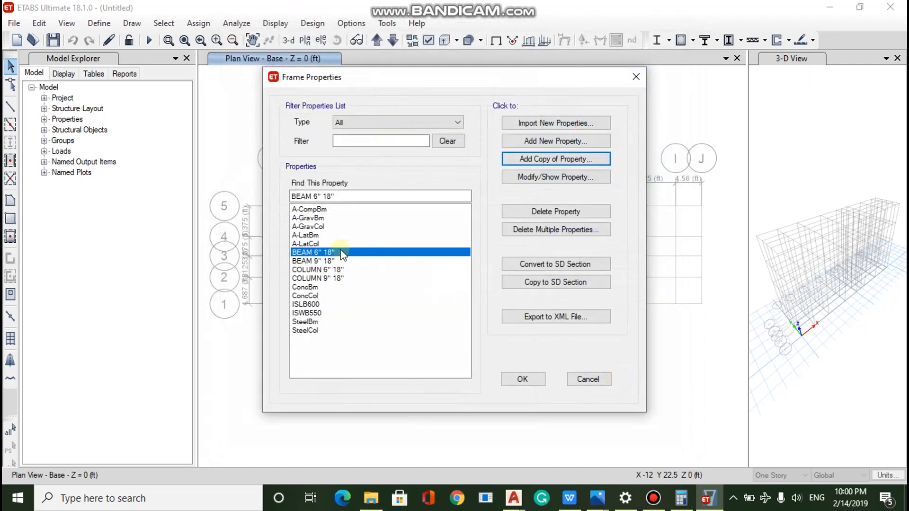
left_click(543, 381)
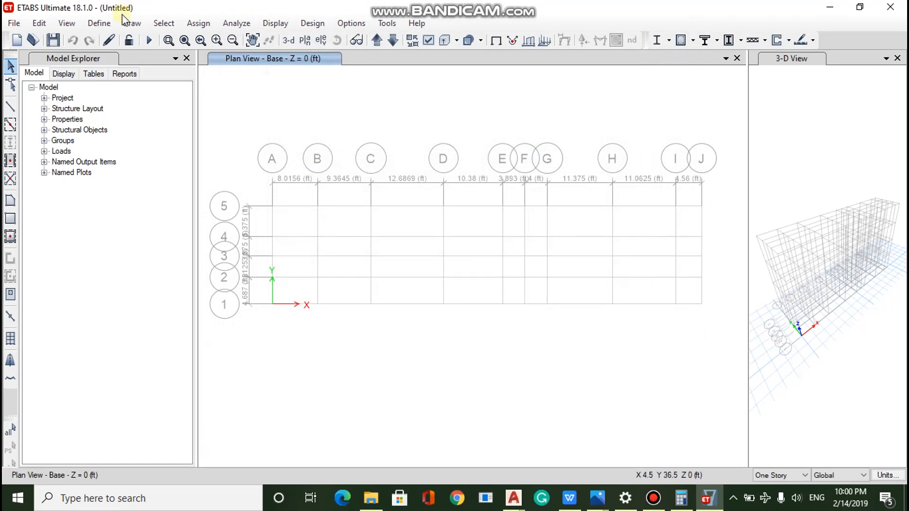
Step: Add a new slab section property named Slab 5"
left_click(99, 23)
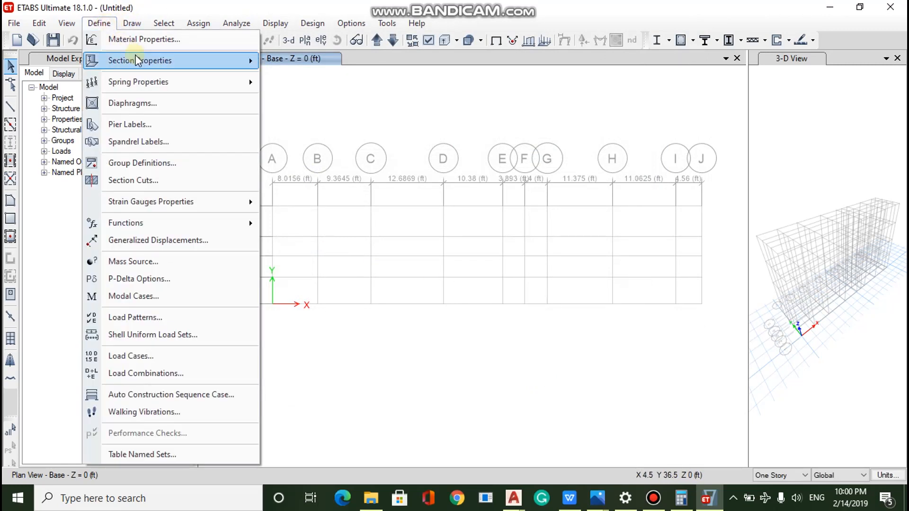
mouse_move(137, 55)
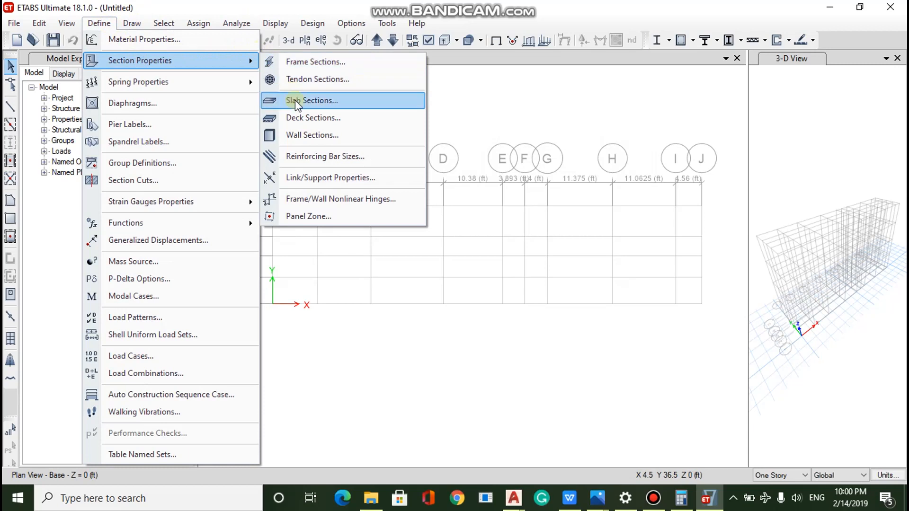
left_click(325, 102)
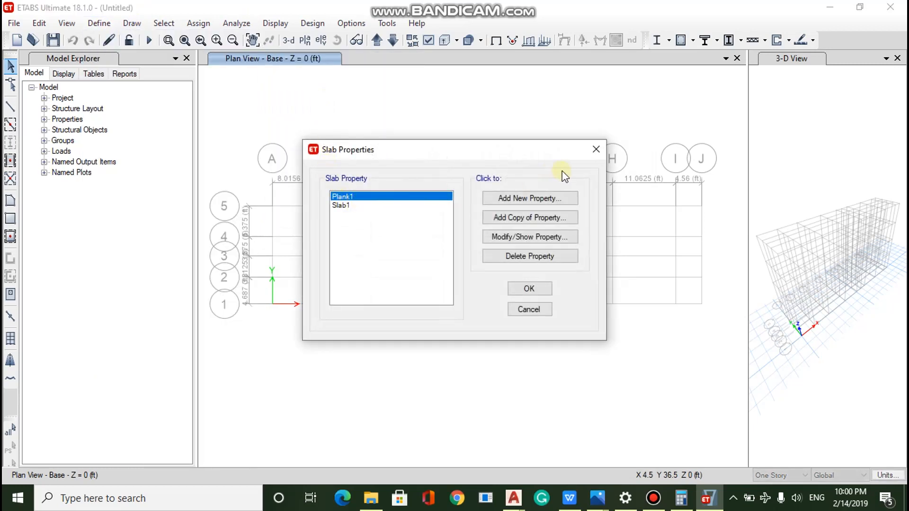
left_click(544, 204)
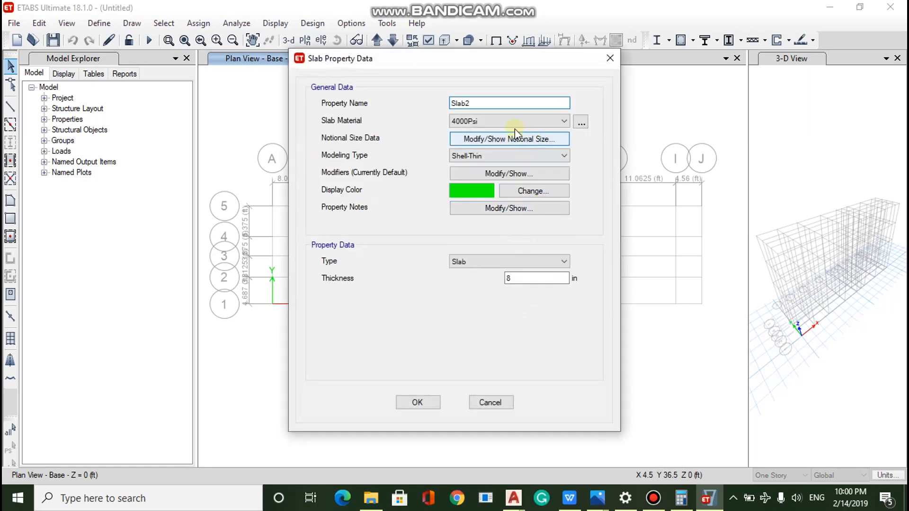
left_click(480, 104)
type("5")
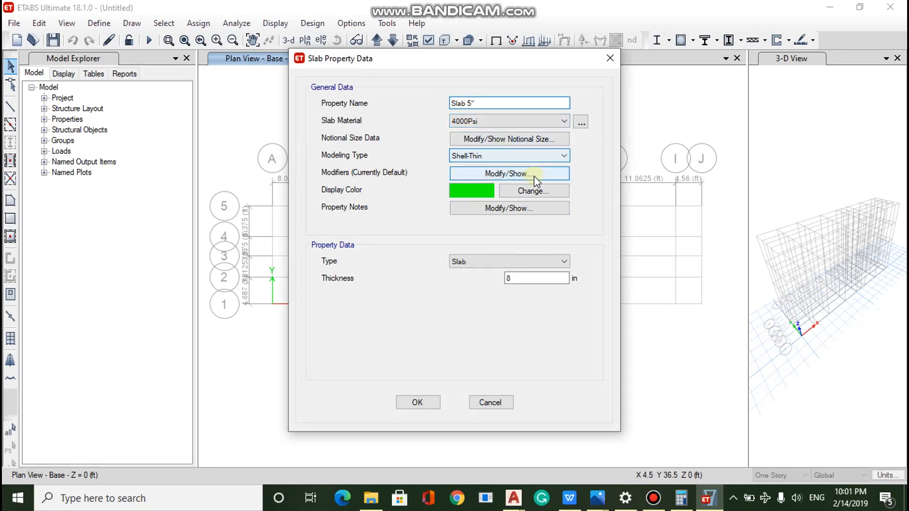
Step: Review the slab's modeling type and property type options, keeping Shell-Thin and Slab
left_click(502, 157)
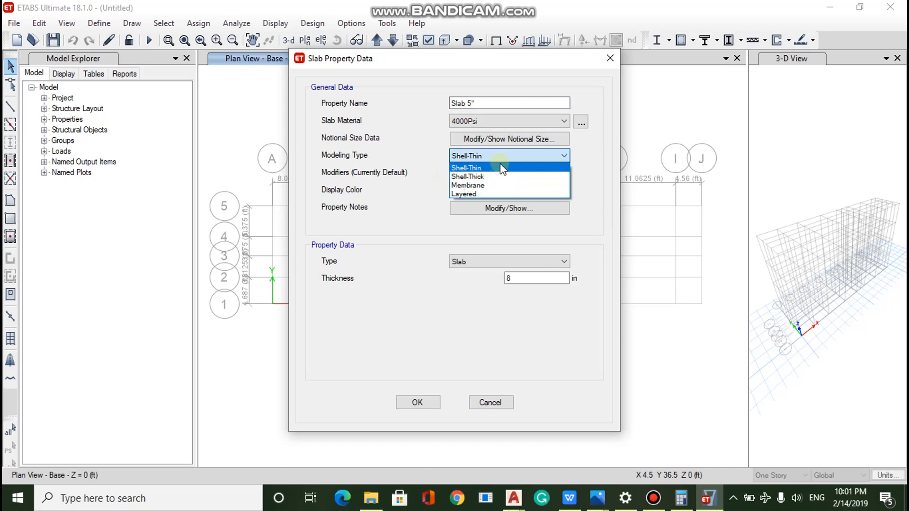
left_click(510, 155)
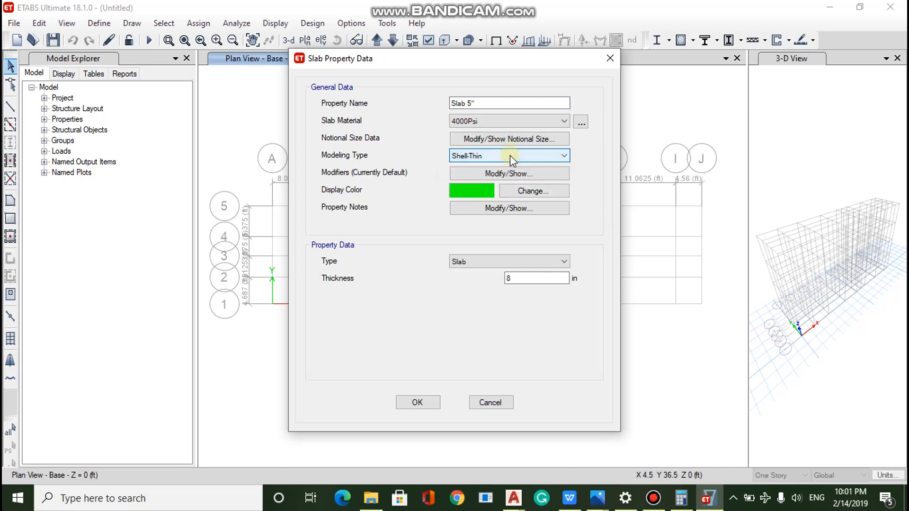
left_click(502, 156)
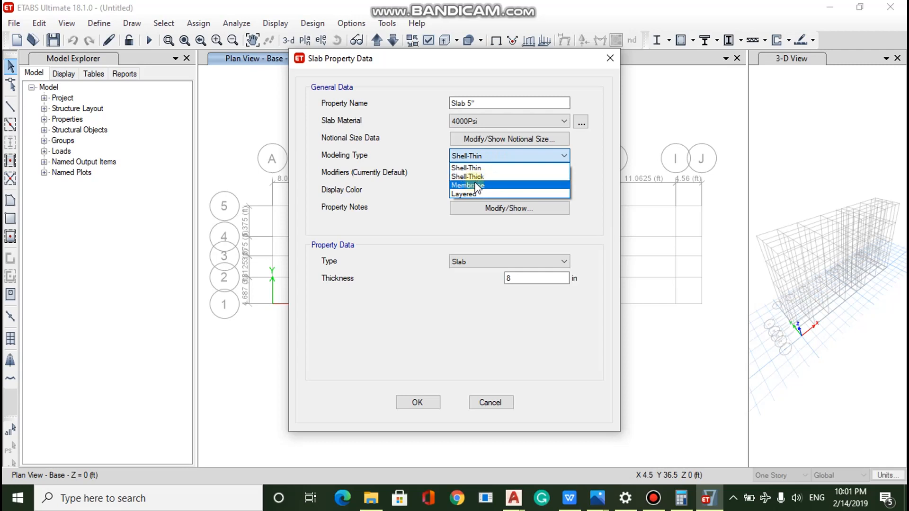
left_click(494, 158)
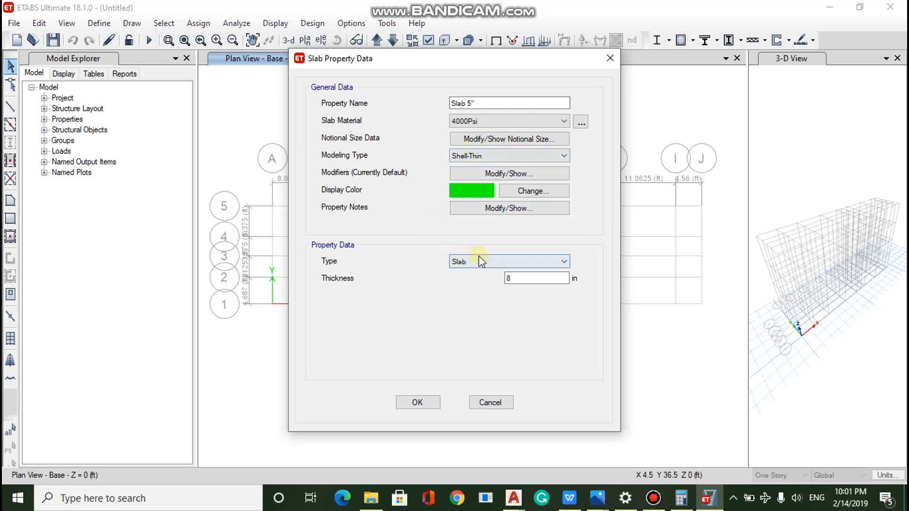
left_click(516, 265)
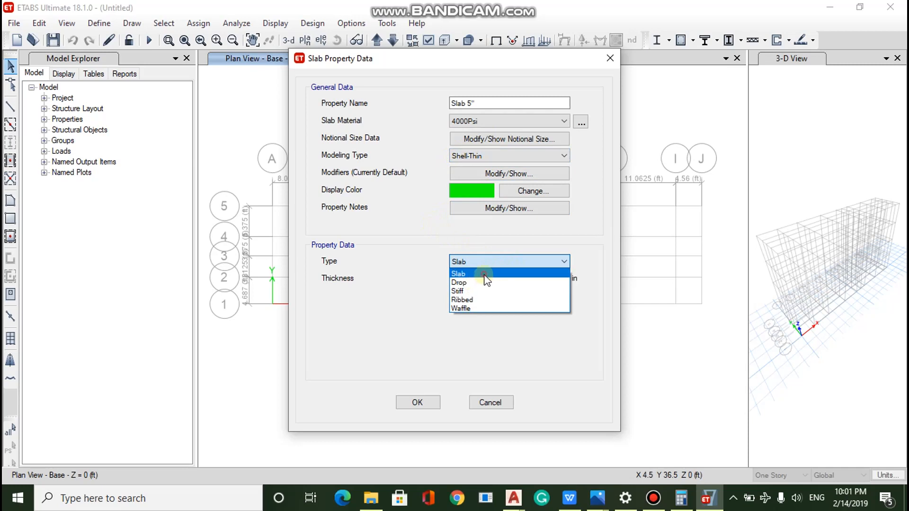
left_click(486, 275)
Step: Set the slab thickness to 5 in, save the property and finish the slab property definitions
double_click(527, 279)
type("8")
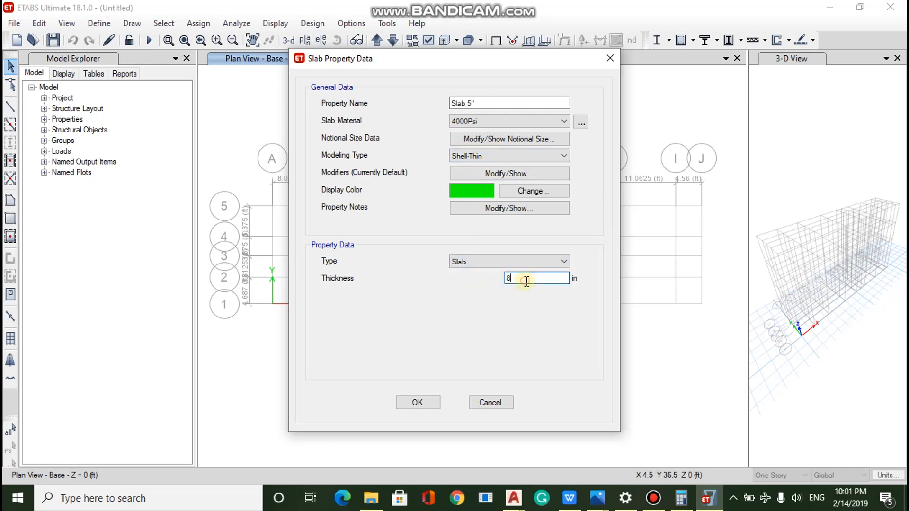
type("5")
key("Return")
left_click(416, 403)
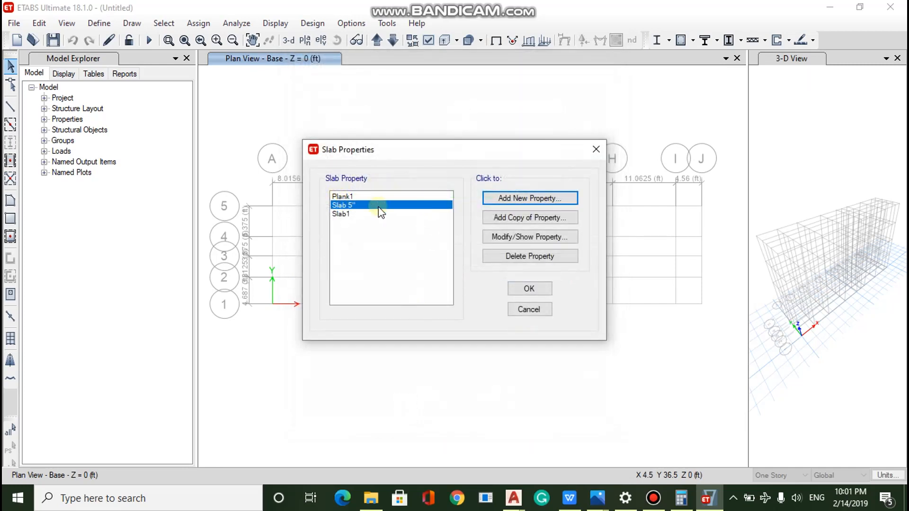
left_click(541, 292)
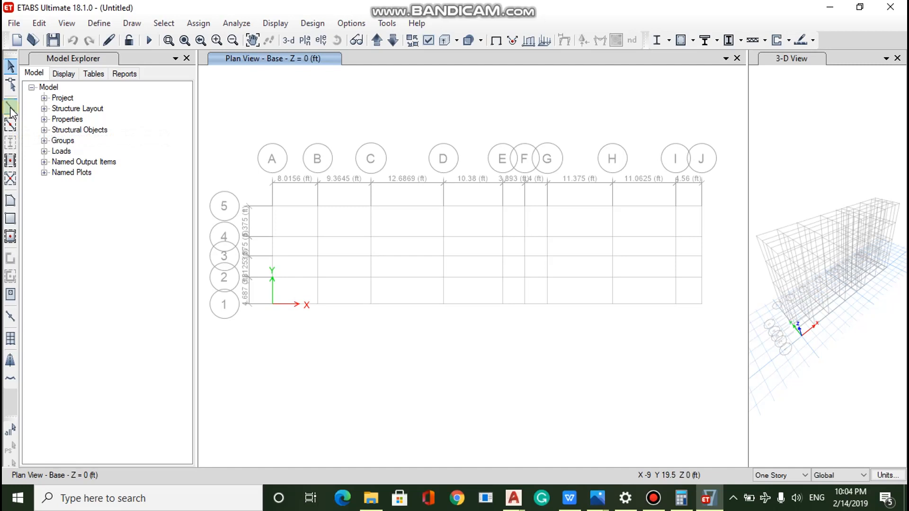
Step: Start drawing line objects in the plan view with the COLUMN 9" 18" frame property
left_click(10, 108)
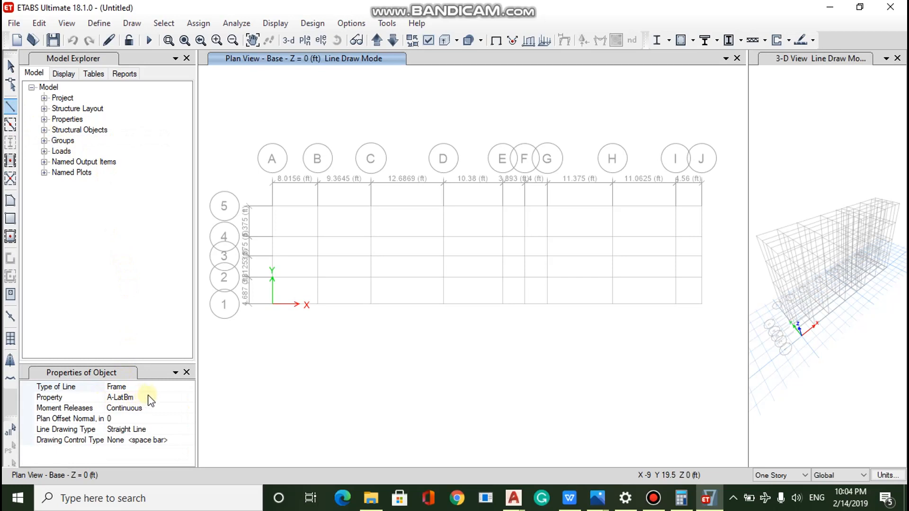
left_click(153, 396)
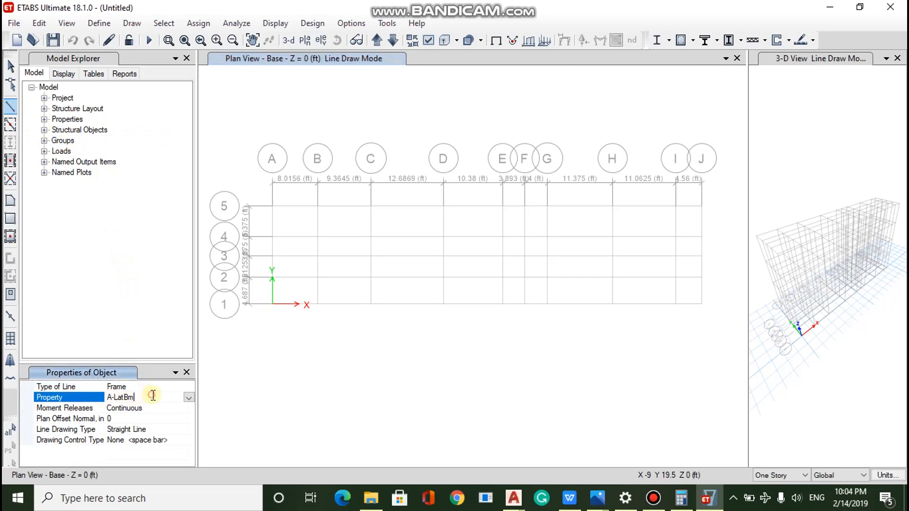
left_click(189, 398)
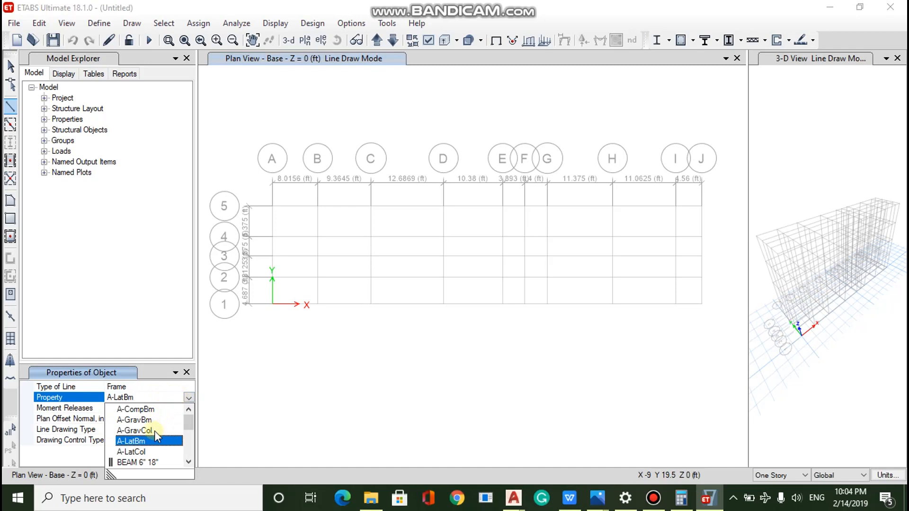
left_click_drag(192, 423, 192, 431)
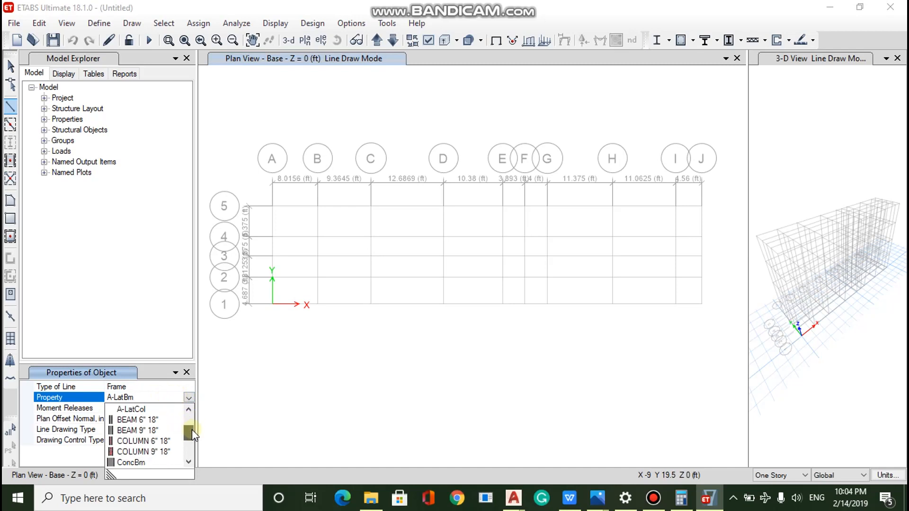
left_click(158, 453)
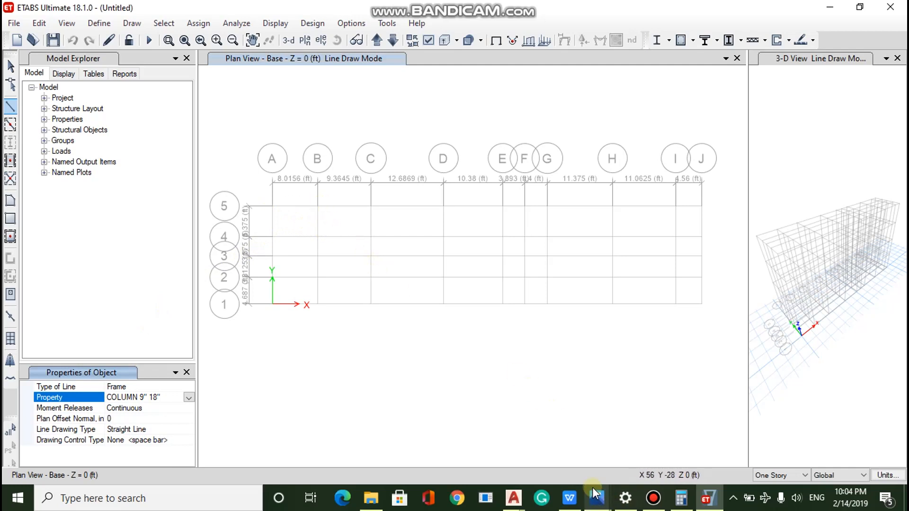
Step: Switch to Photos and examine the hand-drawn column layout in IMG20210517155007.jpg
mouse_move(596, 495)
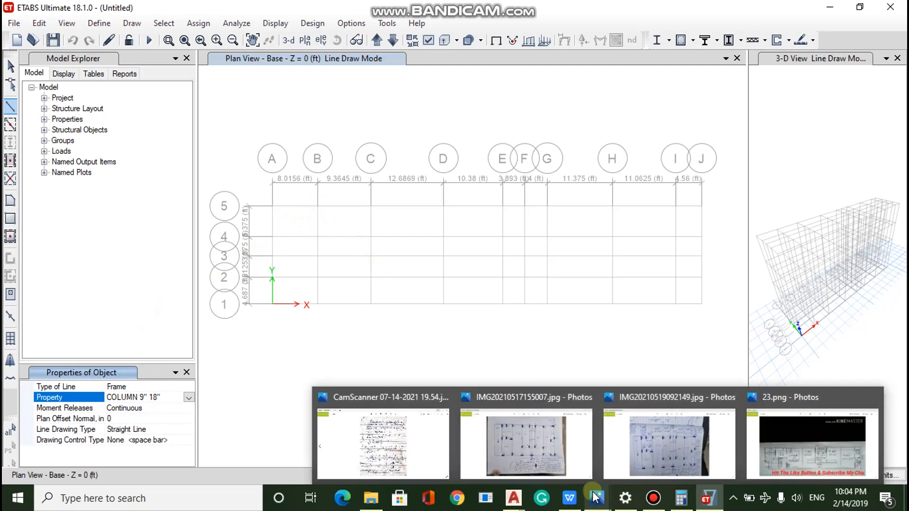
left_click(544, 442)
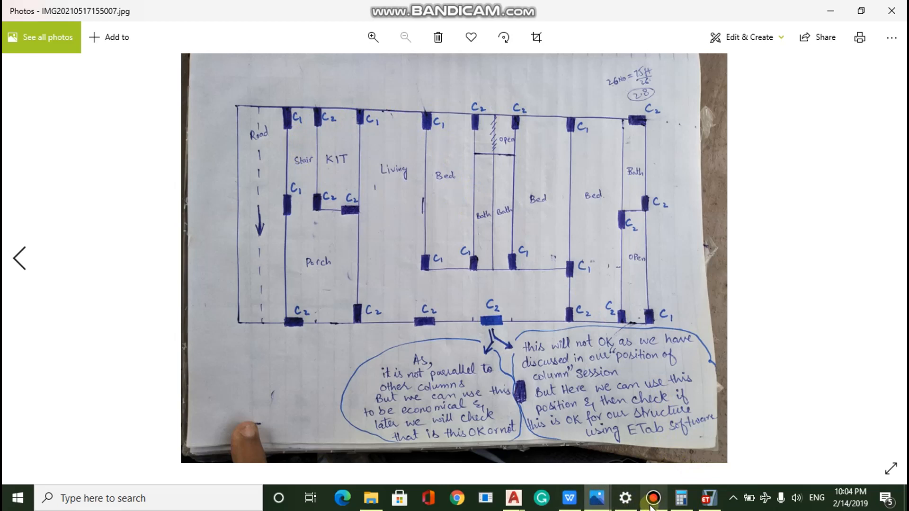
Step: Switch to ETABS and quick-draw columns with the COLUMN 9" 18" property at grid intersections A5 and A4
left_click(707, 498)
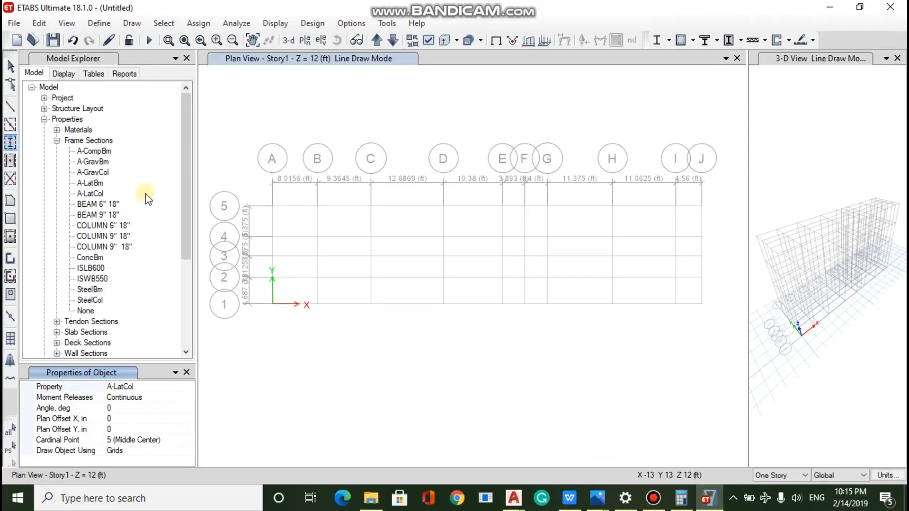
mouse_move(411, 4)
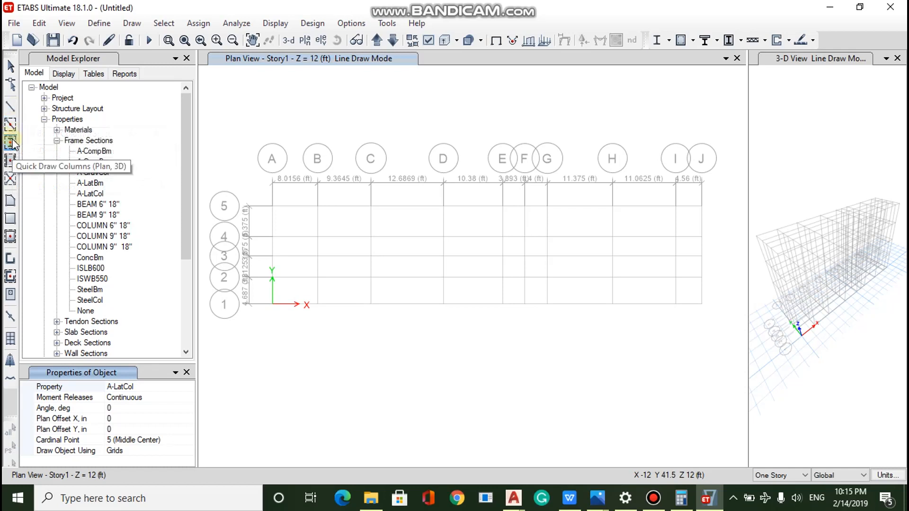
left_click(186, 386)
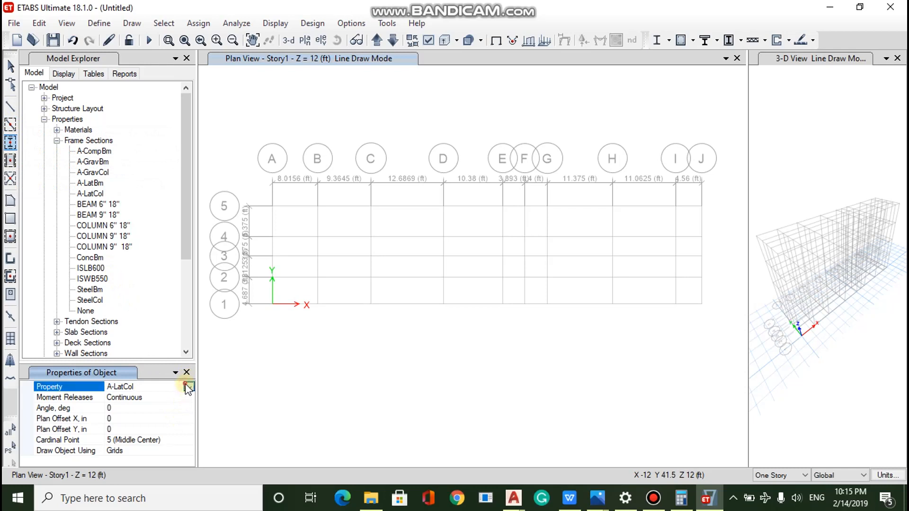
left_click(188, 387)
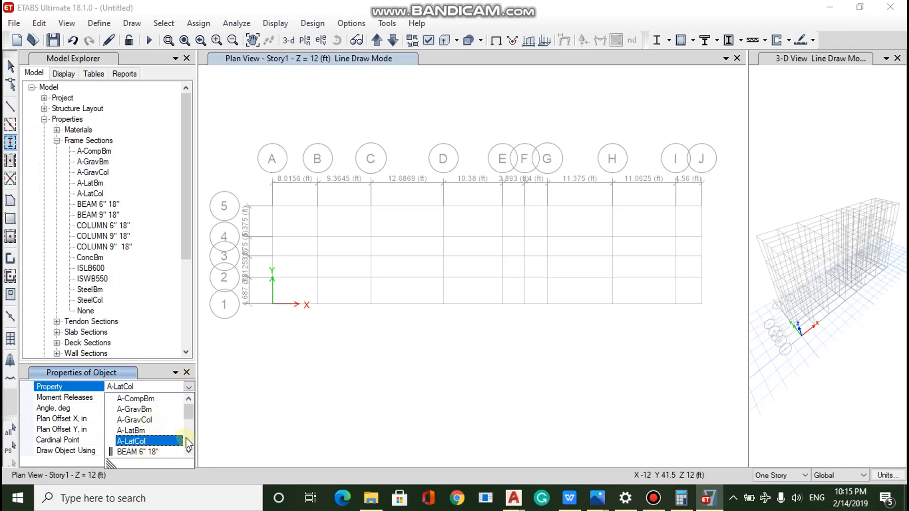
left_click(188, 450)
left_click(188, 450)
left_click(188, 450)
left_click(188, 450)
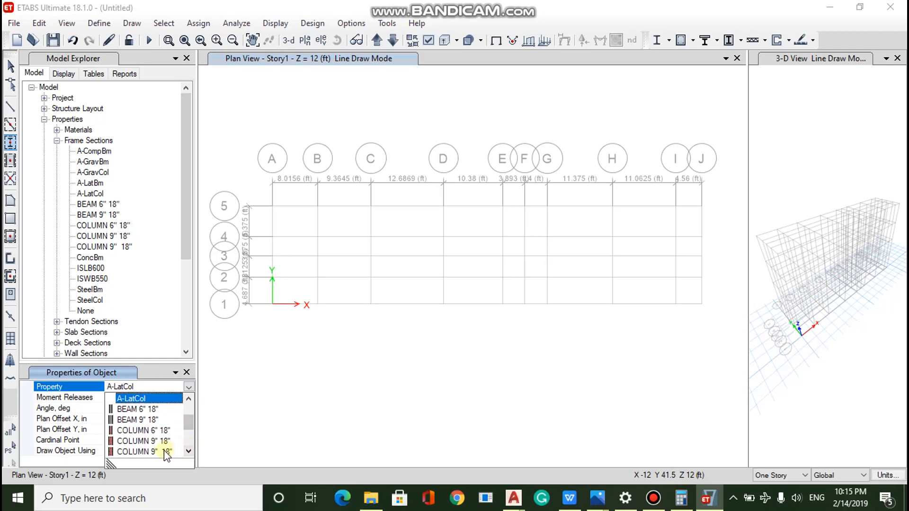
left_click(165, 441)
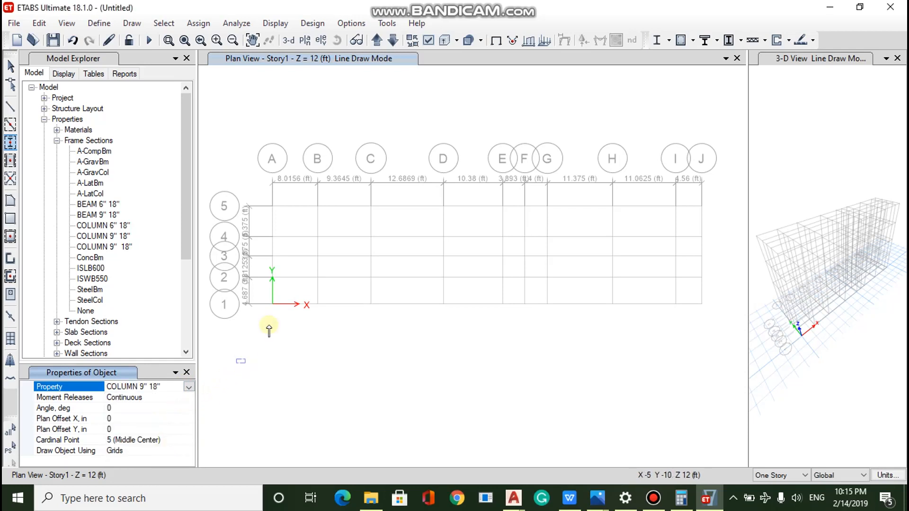
left_click(272, 207)
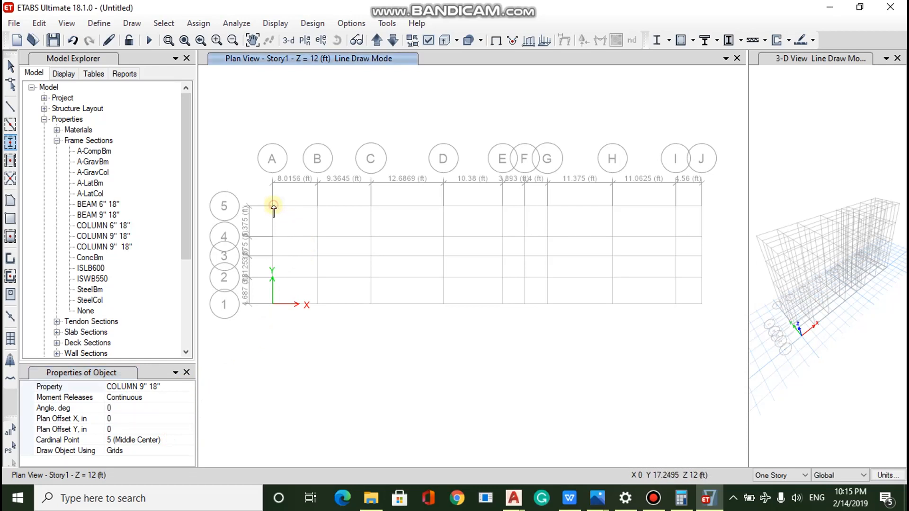
left_click(272, 237)
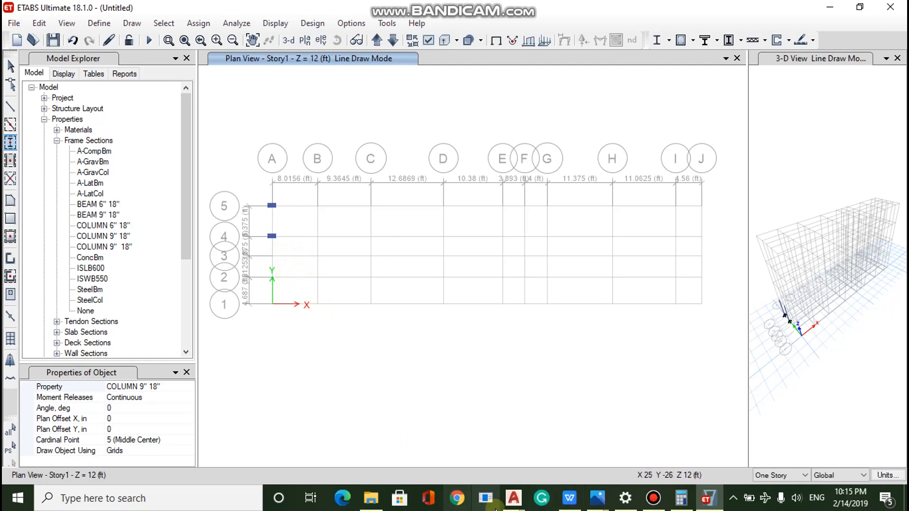
Step: Check the column layout in AutoCAD's 18'x75'.dwg, and place COLUMN 9" 18" columns in ETABS at A3, A1, B3 and B5
mouse_move(513, 498)
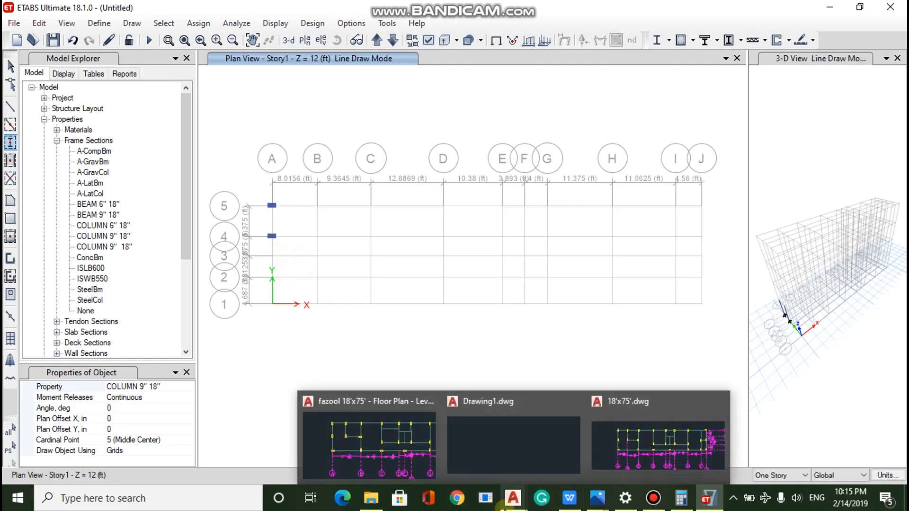
left_click(623, 450)
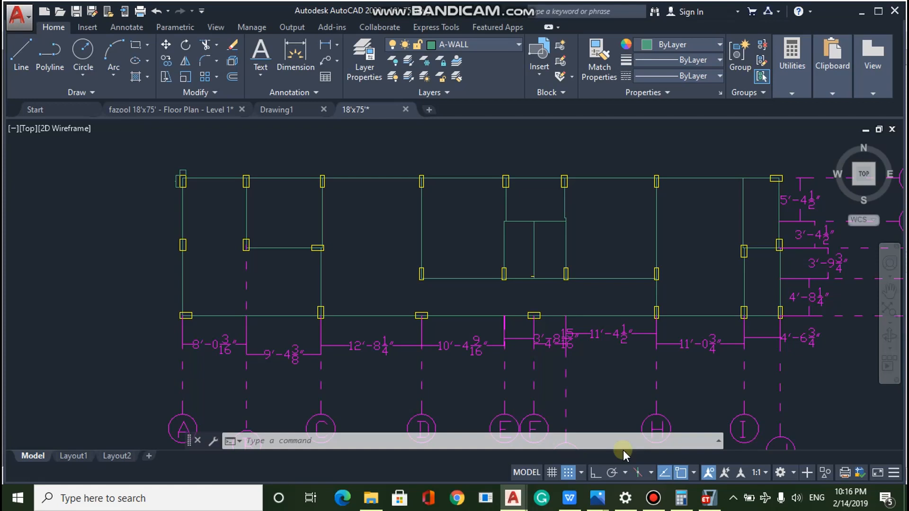
left_click(709, 498)
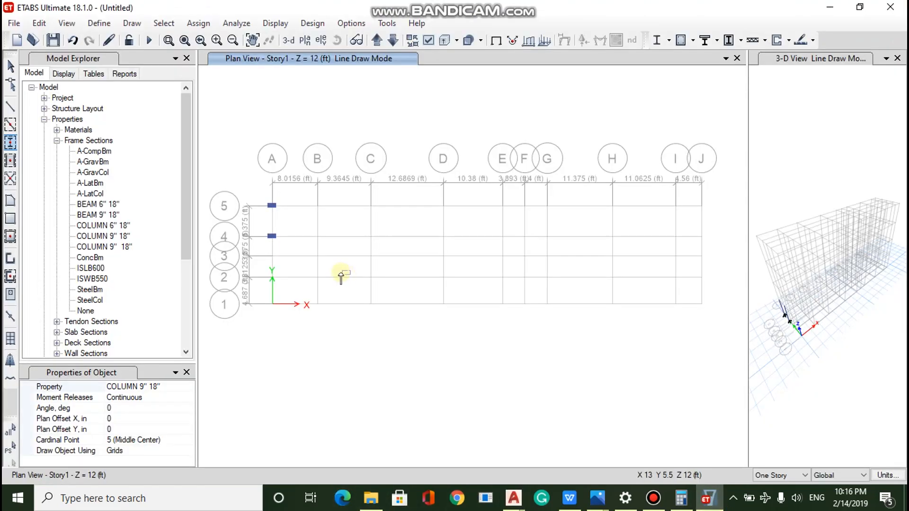
left_click(272, 255)
left_click(272, 303)
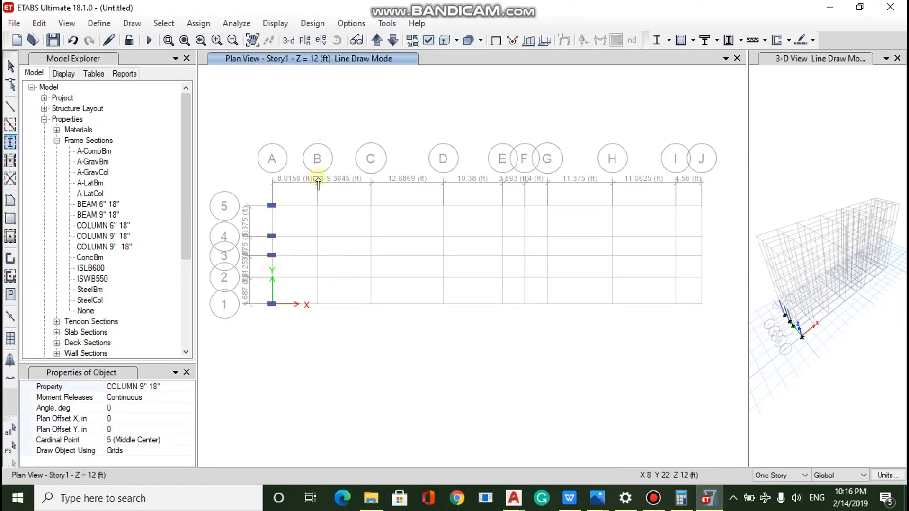
left_click(318, 256)
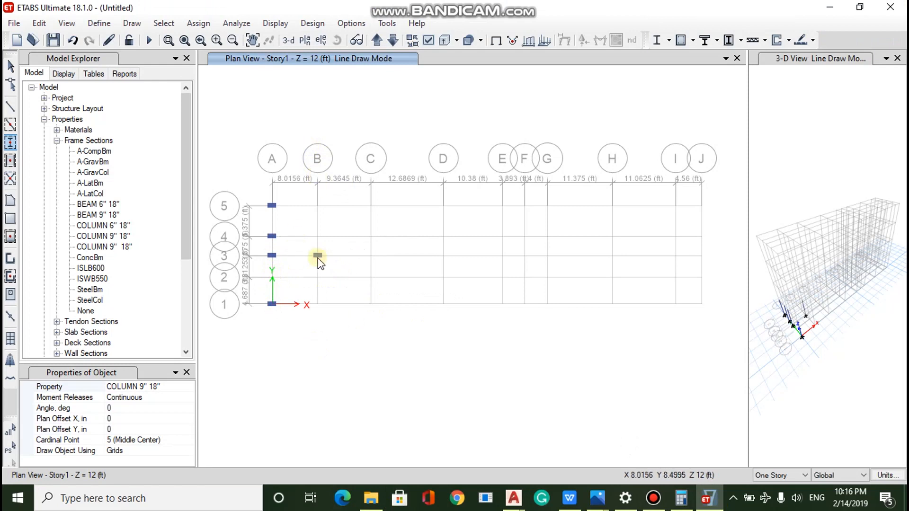
left_click(318, 205)
Step: Consult the 18'x75' layout in AutoCAD again, and add COLUMN 9" 18" columns in ETABS at C3, C1, B1, D1 and F1
left_click(515, 498)
left_click(648, 437)
scroll(310, 243, "up", 6)
scroll(311, 243, "down", 6)
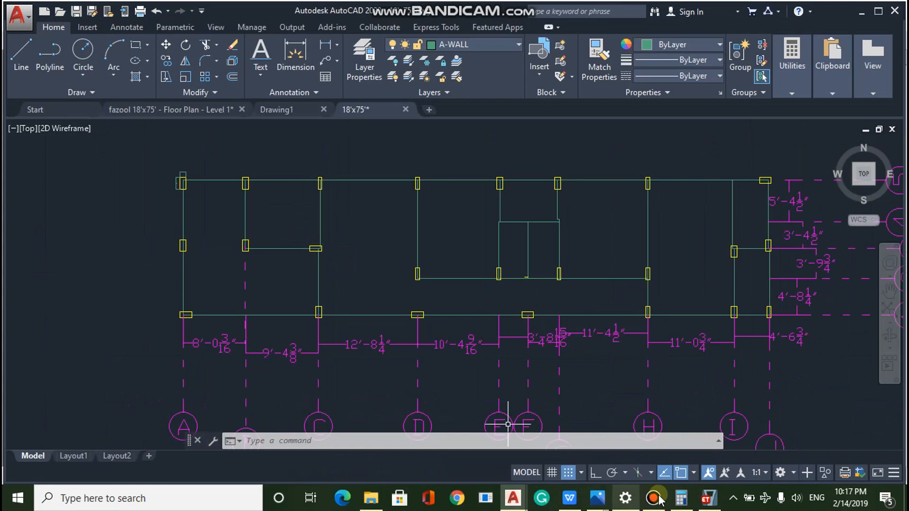
left_click(709, 498)
left_click(372, 256)
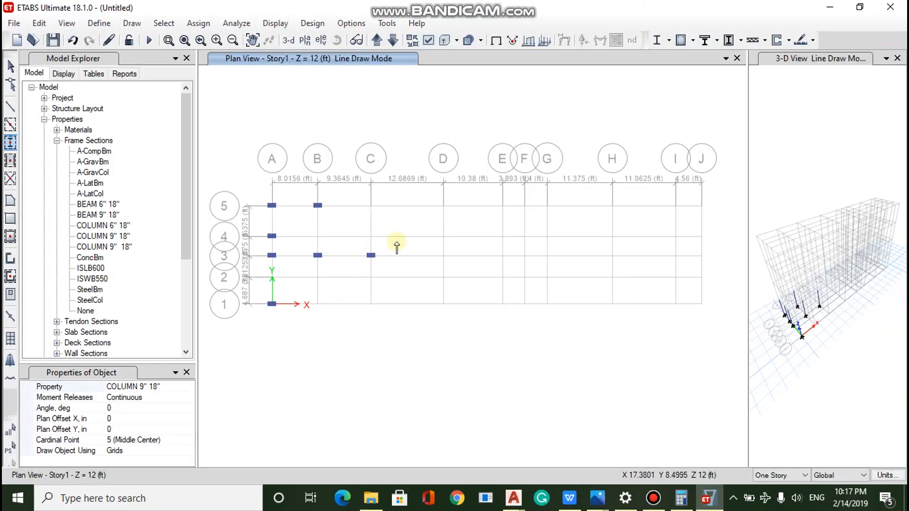
left_click(372, 303)
left_click(317, 304)
left_click(444, 304)
left_click(525, 304)
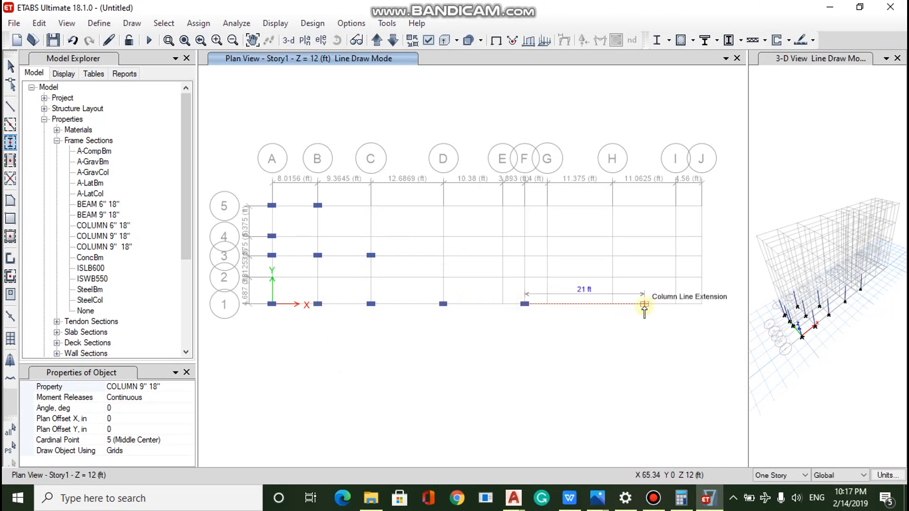
Step: Place further COLUMN 9" 18" columns at grid intersections I1, I3, J3, J5, E5 and G5
left_click(675, 304)
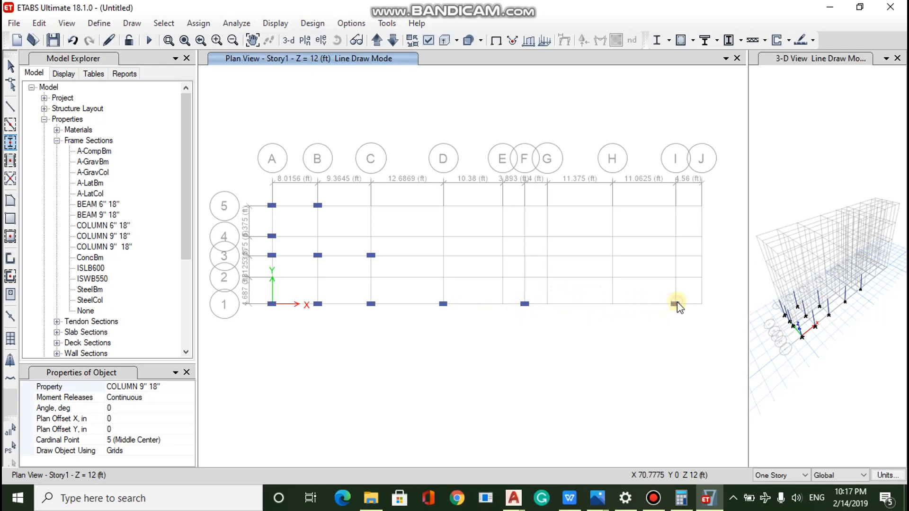
left_click(675, 255)
left_click(701, 255)
left_click(702, 206)
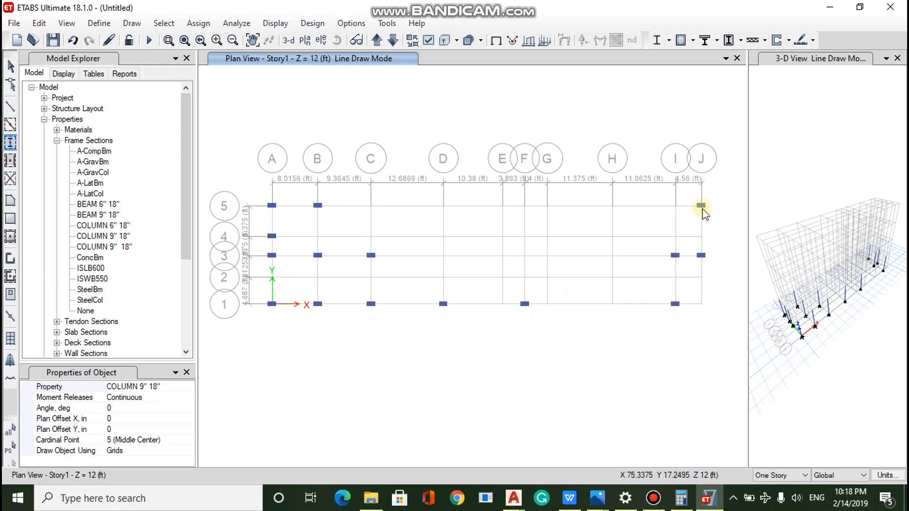
left_click(187, 388)
left_click(188, 388)
left_click(189, 387)
left_click(503, 207)
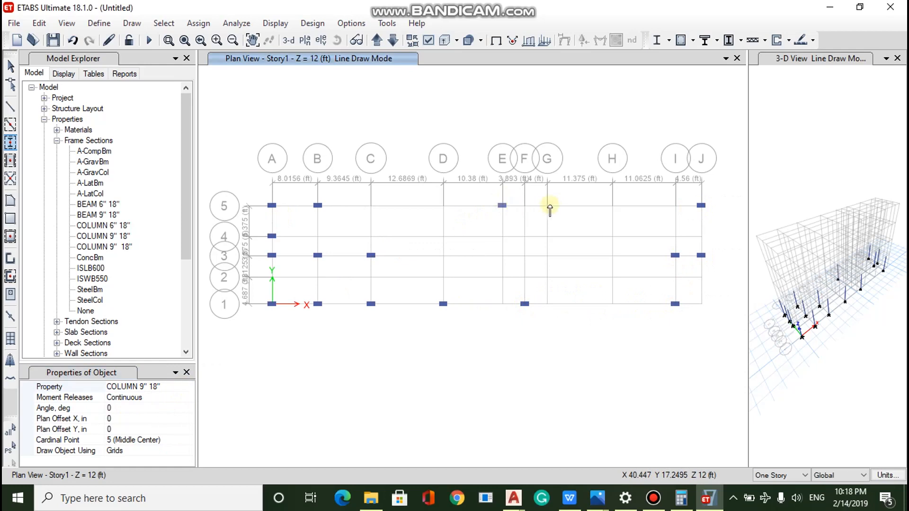
left_click(548, 207)
Step: Change the drawing property to COLUMN 6" 18" and place columns at C5, D5, H5 and H2
left_click(189, 388)
left_click(189, 388)
left_click(132, 435)
left_click(372, 207)
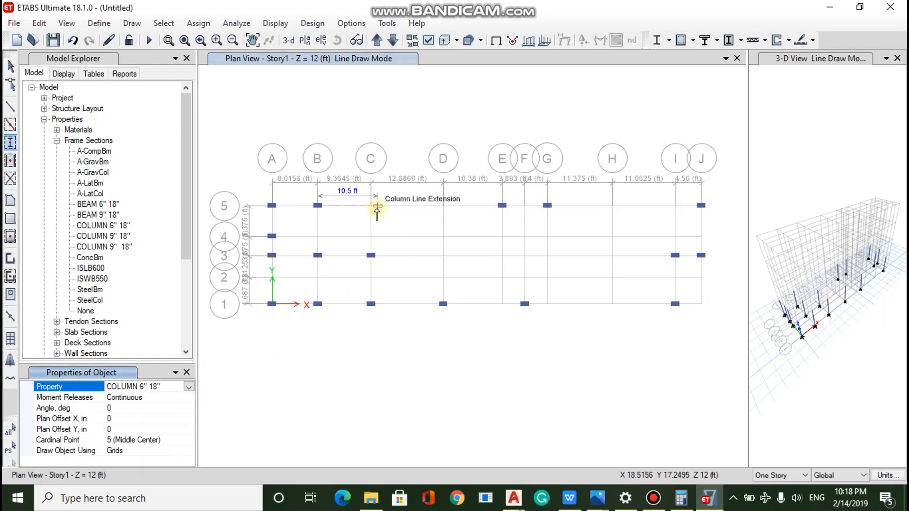
left_click(443, 206)
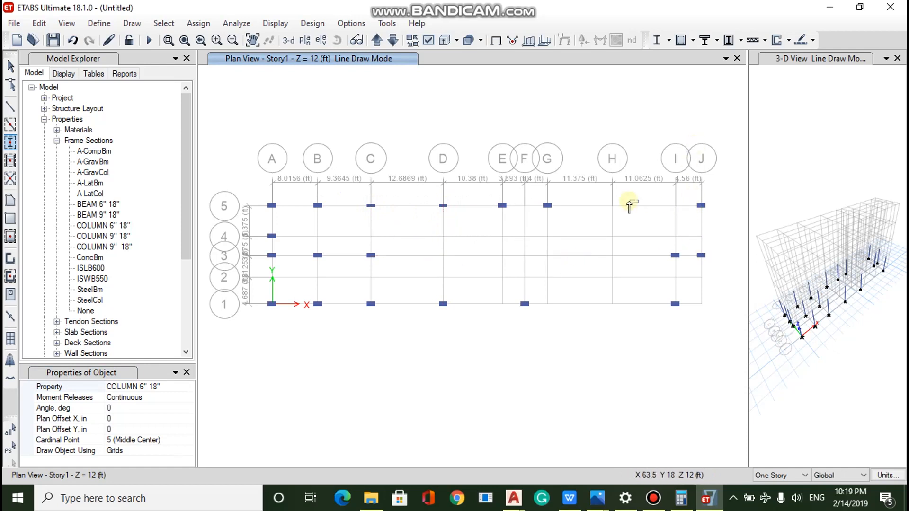
left_click(613, 206)
left_click(612, 277)
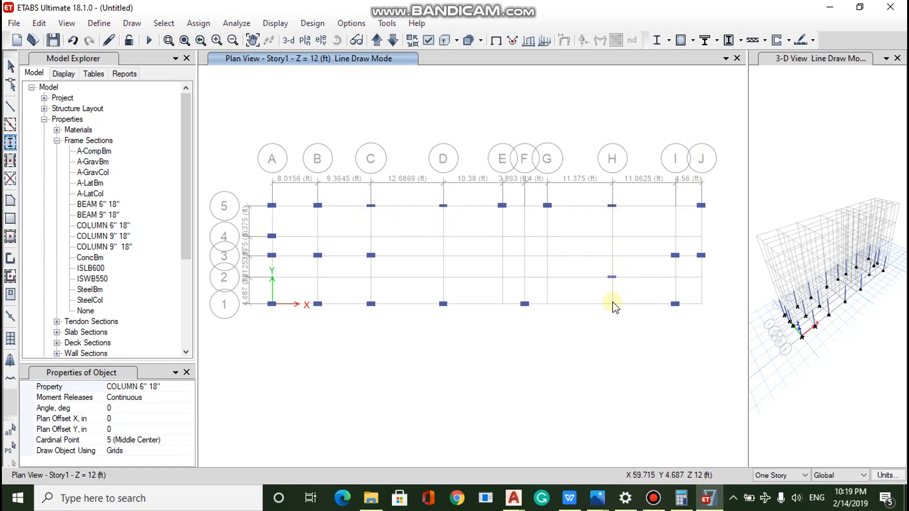
Step: Add COLUMN 6" 18" columns at H1, G2, E2, D2 and J1, and finish the column drawing
left_click(547, 278)
left_click(503, 277)
left_click(443, 277)
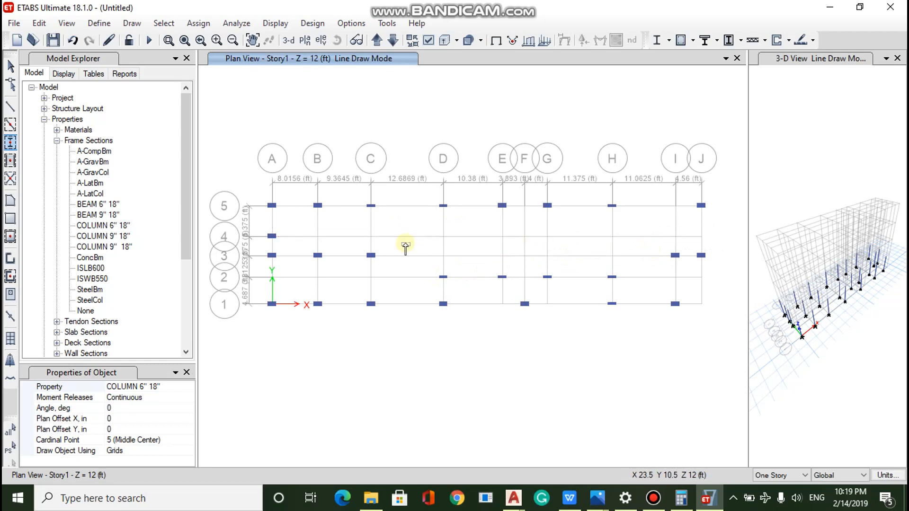
left_click(703, 304)
key("Escape")
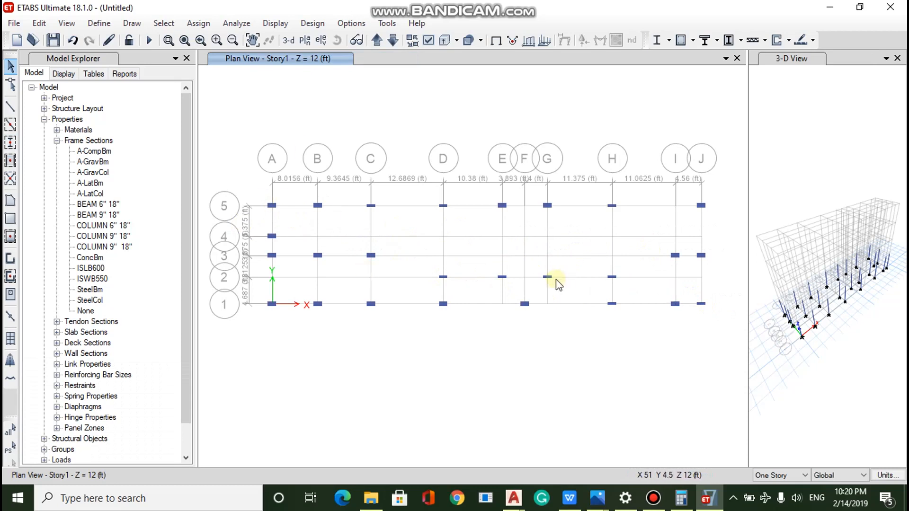
Step: Delete the extra column at grid intersection A4
left_click(272, 207)
left_click_drag(287, 244, 262, 229)
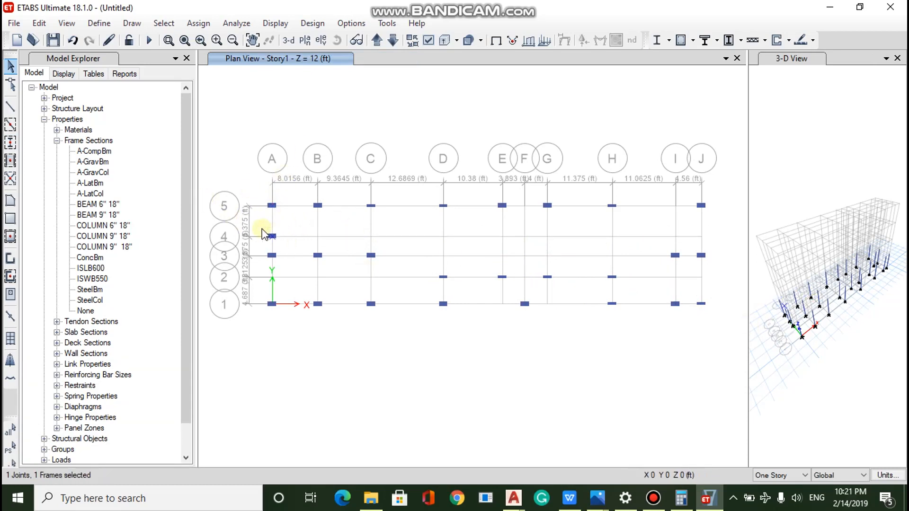
key("Delete")
Step: Select all columns except A1, B1, C3, D1, F1 and J5, and set their frame local axes angle to 90 degrees
left_click_drag(294, 276, 251, 185)
left_click_drag(347, 269, 302, 187)
left_click_drag(391, 220, 337, 181)
left_click_drag(452, 216, 431, 202)
left_click_drag(442, 270, 461, 286)
left_click_drag(379, 308, 356, 295)
left_click_drag(554, 286, 479, 274)
left_click_drag(555, 214, 495, 201)
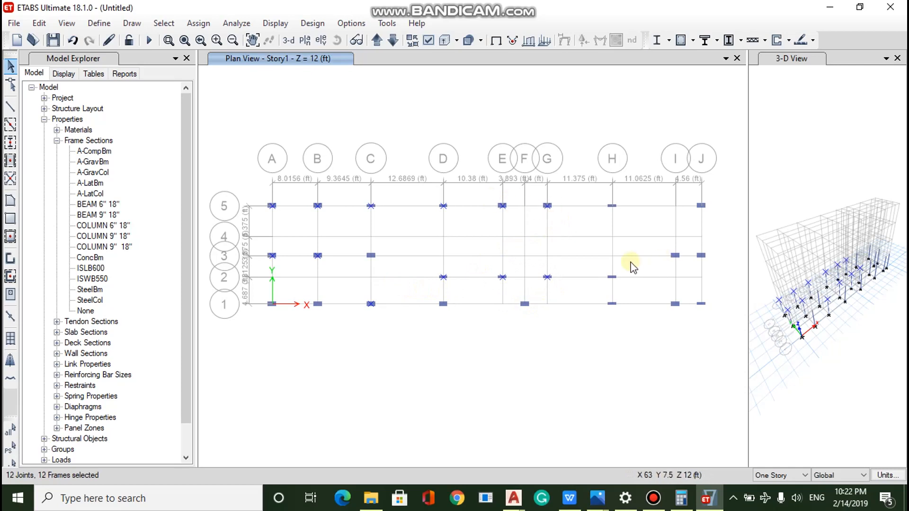
left_click_drag(630, 290, 593, 194)
left_click_drag(630, 313, 601, 294)
left_click_drag(718, 318, 666, 240)
left_click(198, 23)
mouse_move(372, 56)
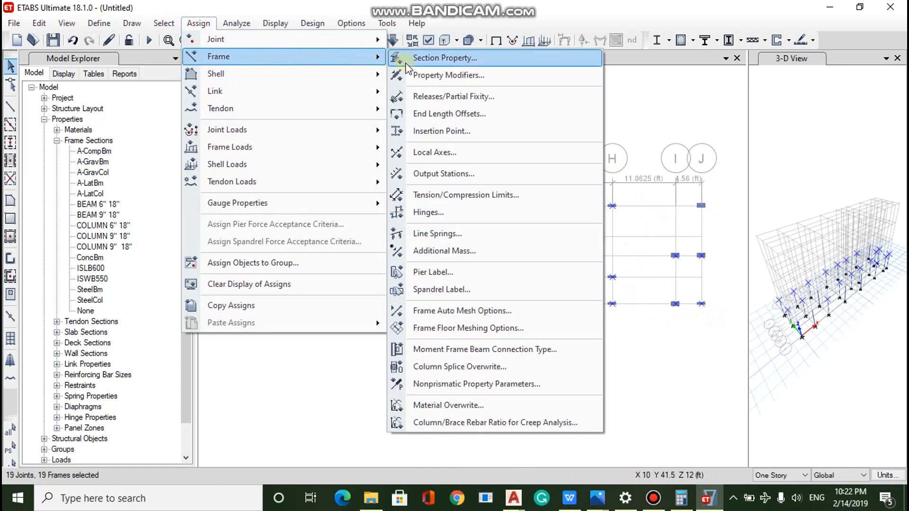
left_click(435, 152)
type("90")
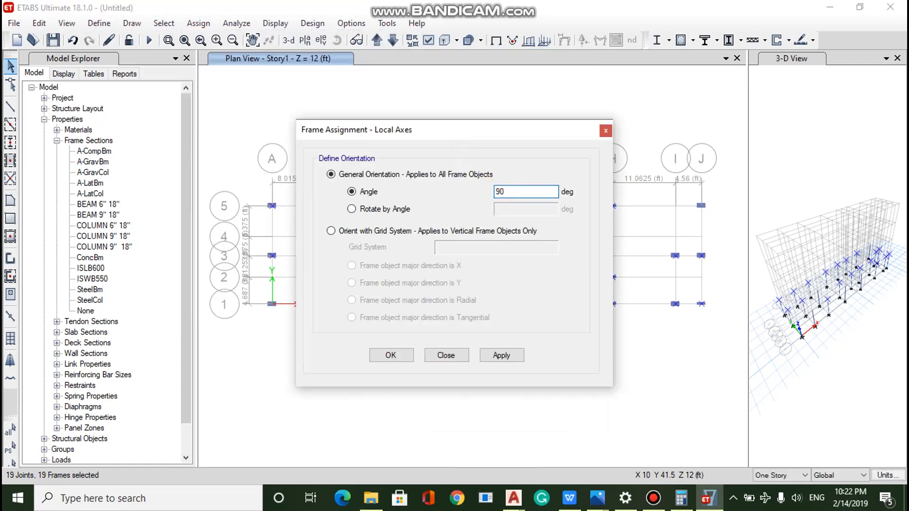
left_click(489, 354)
left_click(402, 354)
Step: Compare the column orientations in the Story1 plan with the 18'x75' AutoCAD layout
scroll(281, 207, "up", 3)
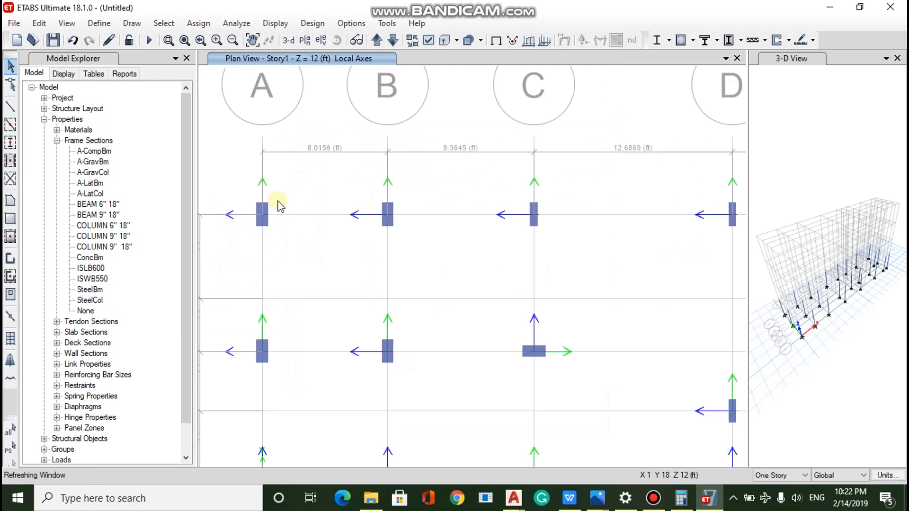
mouse_move(513, 498)
left_click(663, 433)
scroll(185, 181, "up", 2)
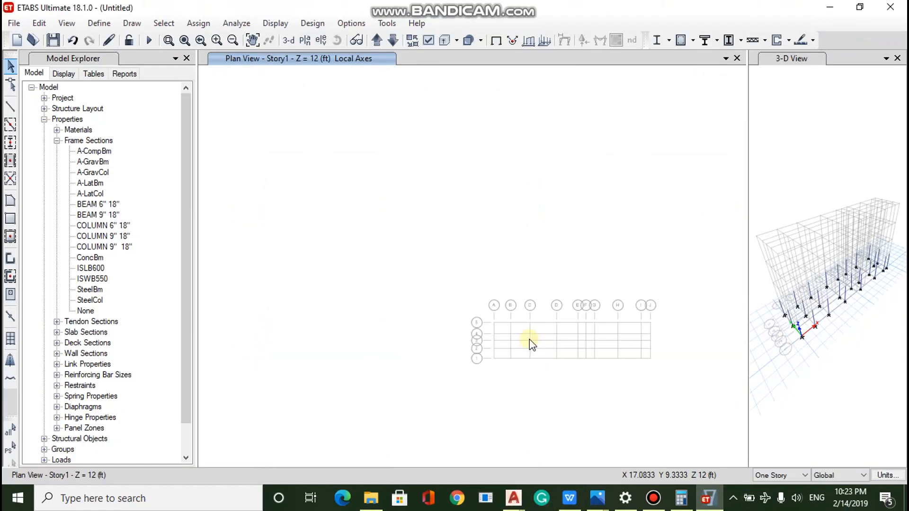
scroll(530, 343, "up", 5)
middle_click_drag(328, 178, 450, 233)
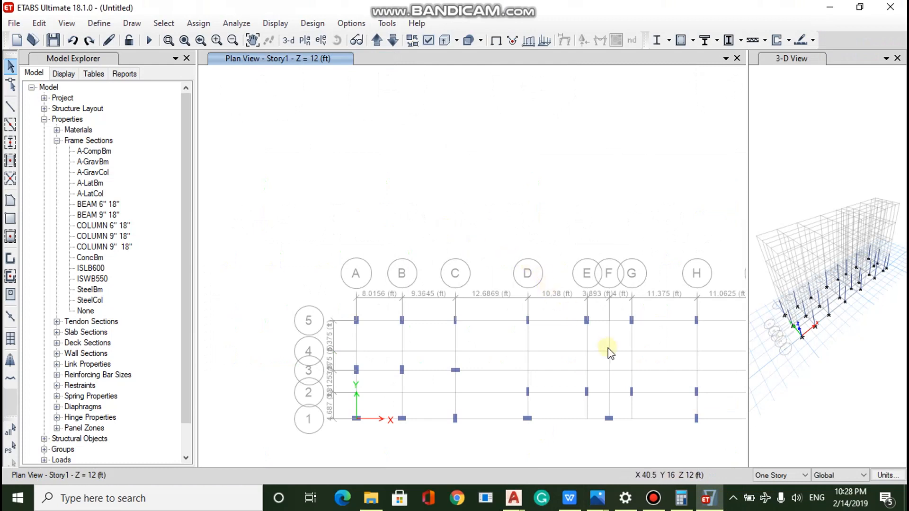
scroll(530, 345, "down", 3)
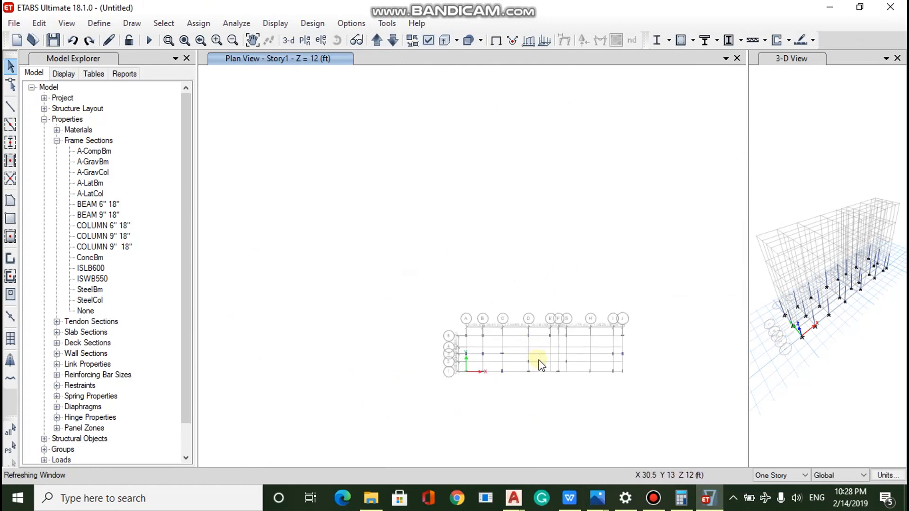
scroll(536, 361, "up", 3)
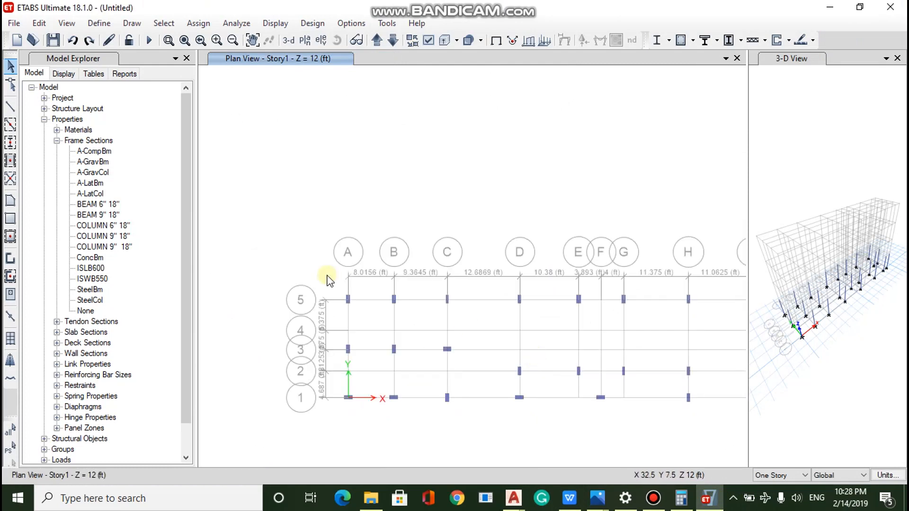
left_click(199, 24)
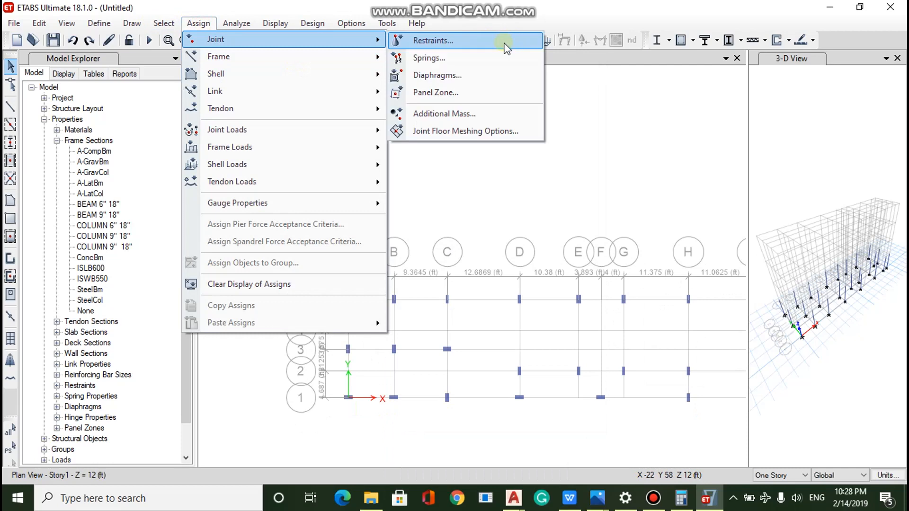
mouse_move(376, 57)
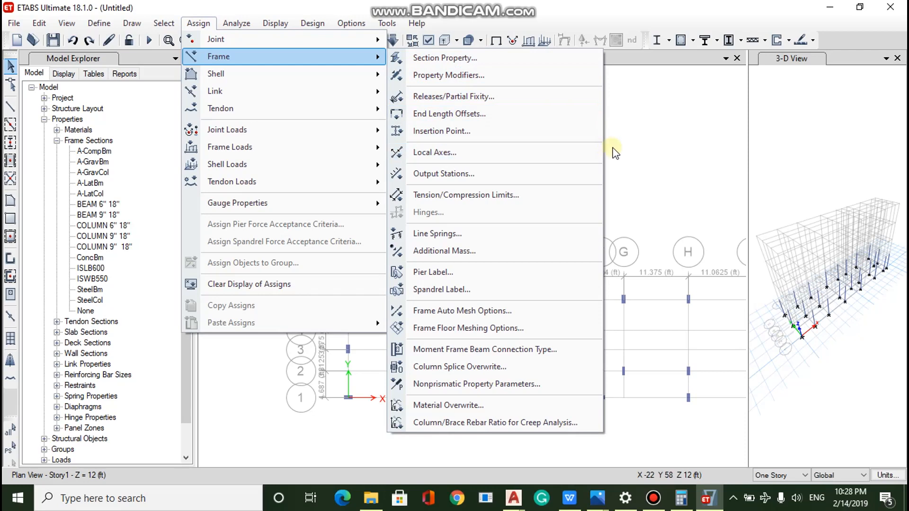
Step: Draw a BEAM 9" 18" frame line along grid A from A5 to A3 on the Story1 plan
key("Escape")
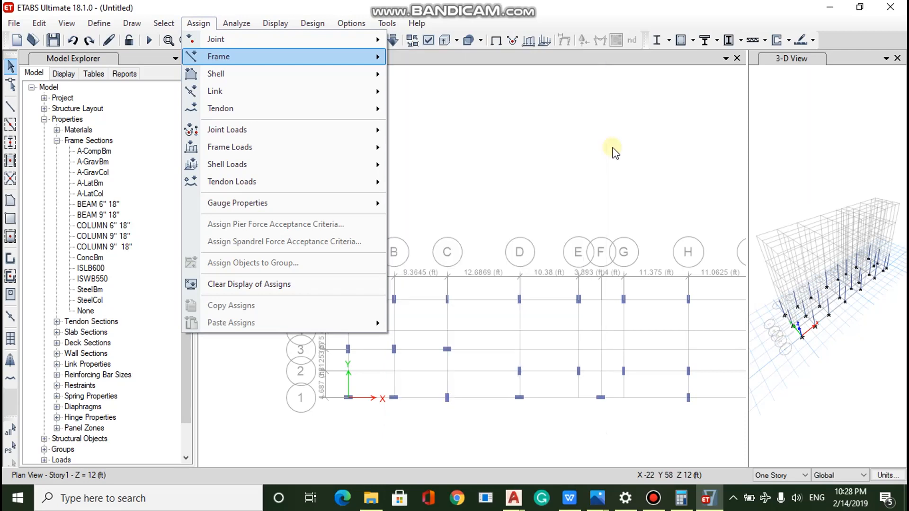
key("Escape")
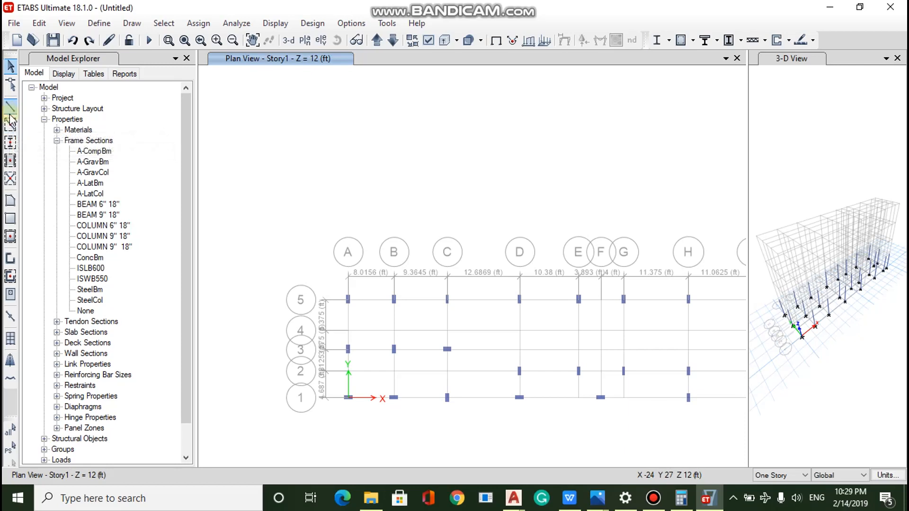
left_click(10, 144)
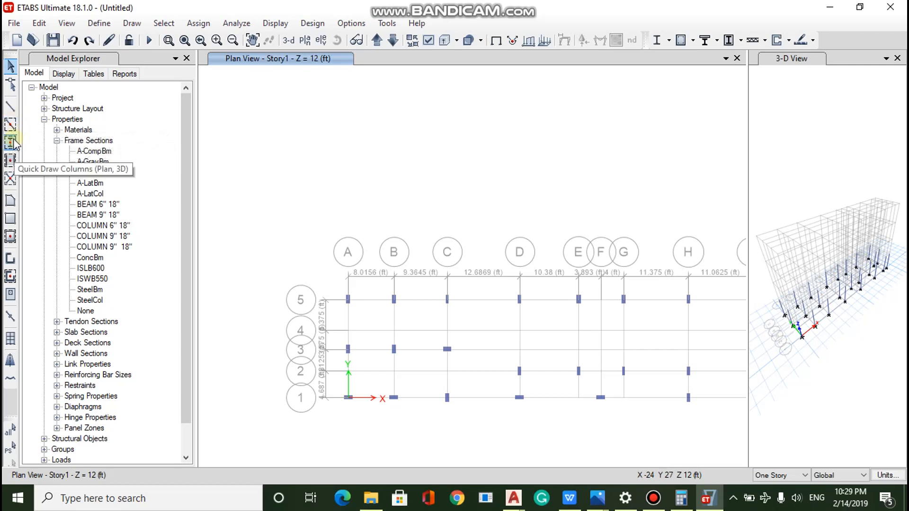
left_click(11, 110)
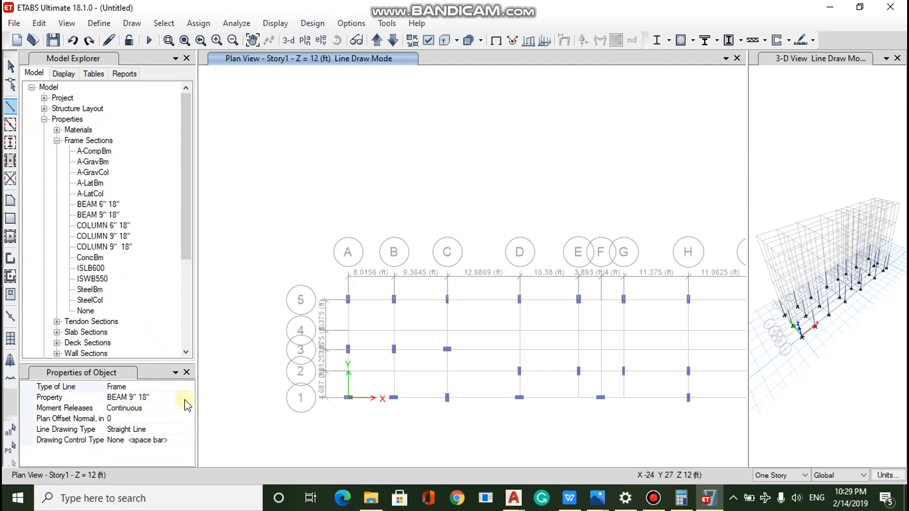
left_click(348, 300)
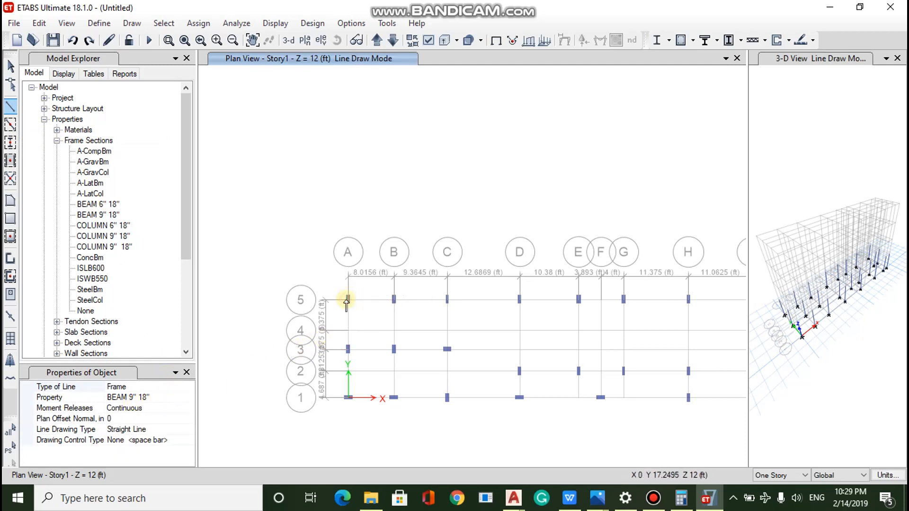
double_click(345, 343)
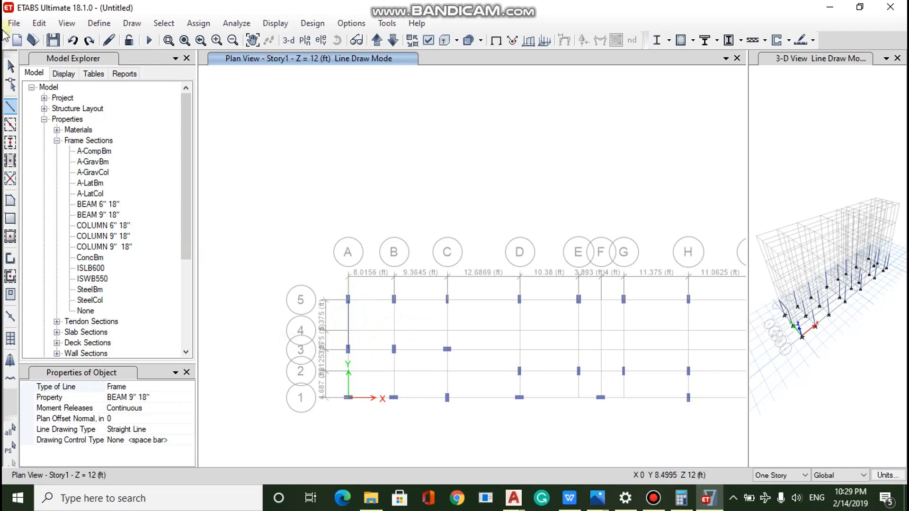
Step: Quick-draw BEAM 9" 18" beams along grid 1 from B to D
left_click(11, 125)
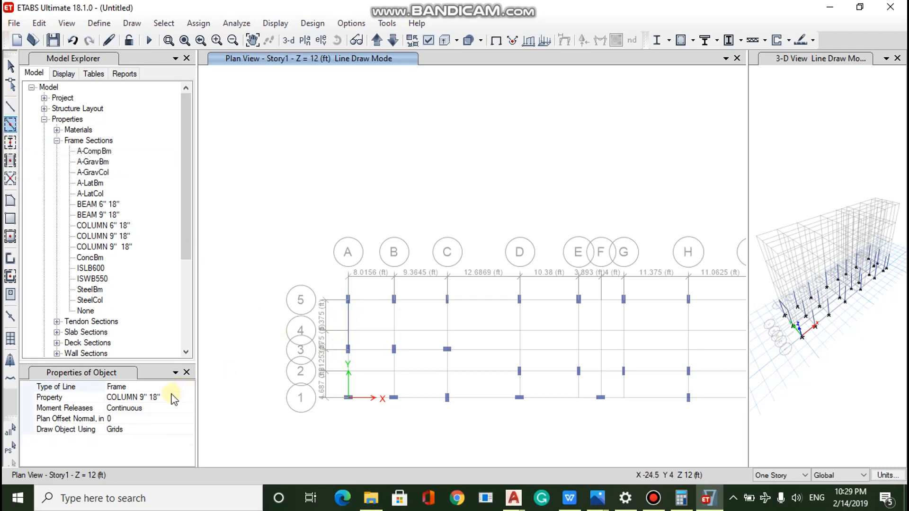
left_click(189, 398)
left_click(189, 397)
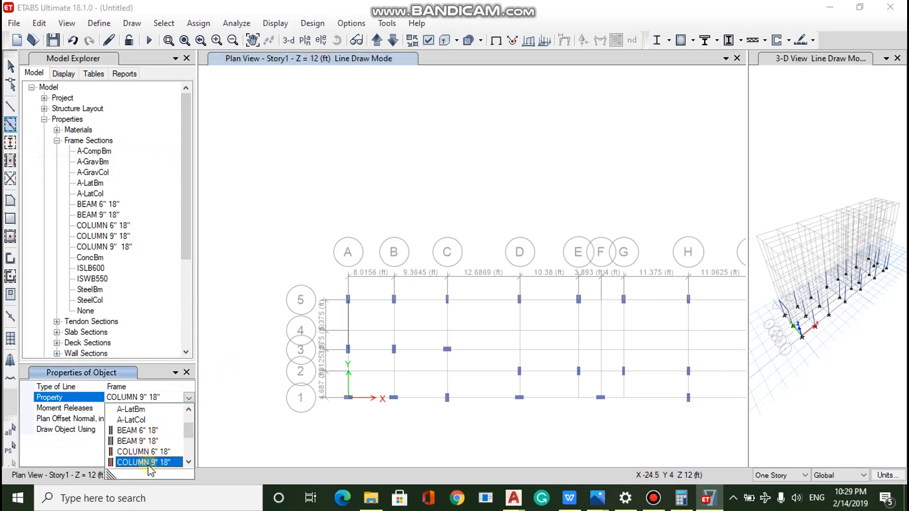
left_click(164, 441)
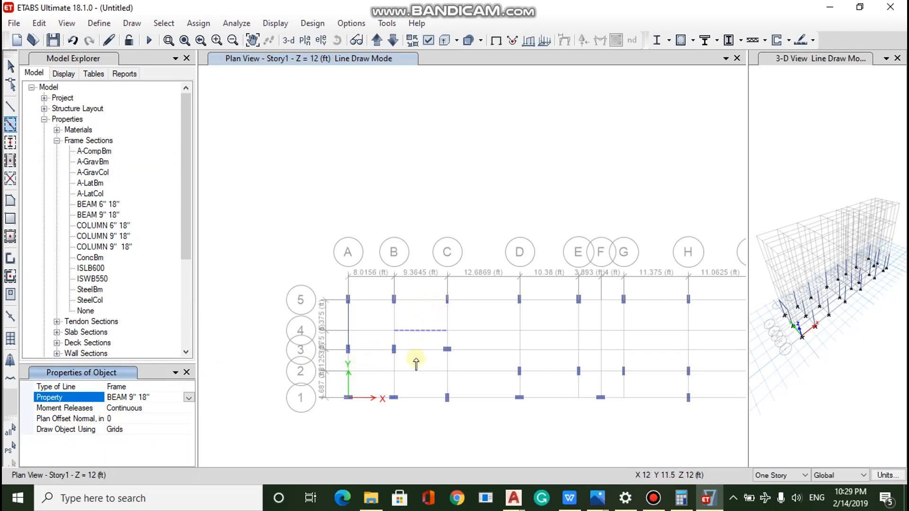
left_click(420, 398)
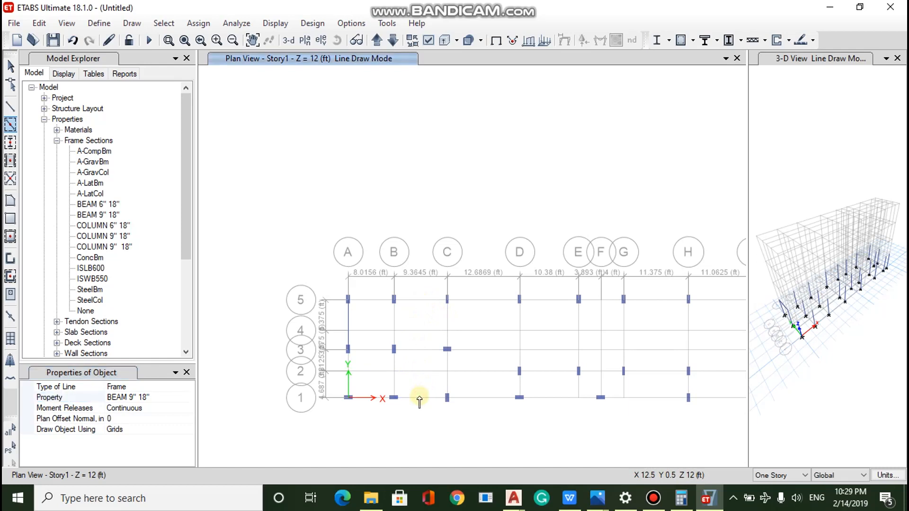
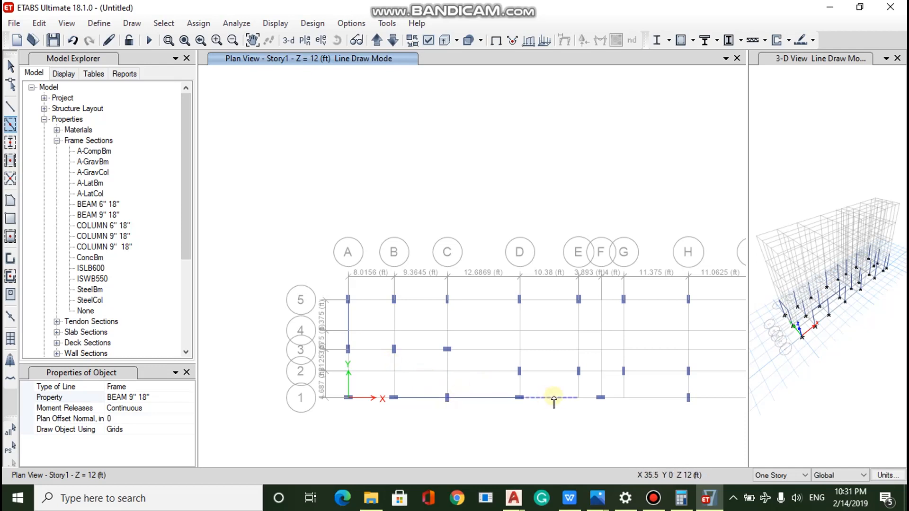
Step: Draw a BEAM 9" 18" frame line point to point along grid 1 between F1 and D1
left_click(11, 106)
left_click(601, 398)
scroll(521, 396, "up", 4)
left_click(513, 412)
scroll(517, 408, "down", 6)
key("Escape")
scroll(564, 409, "up", 4)
Step: Quick-draw beams by window with BEAM 9" 18" on E5–G5, A5–B5, B3–B5 and A3–B3
left_click(11, 124)
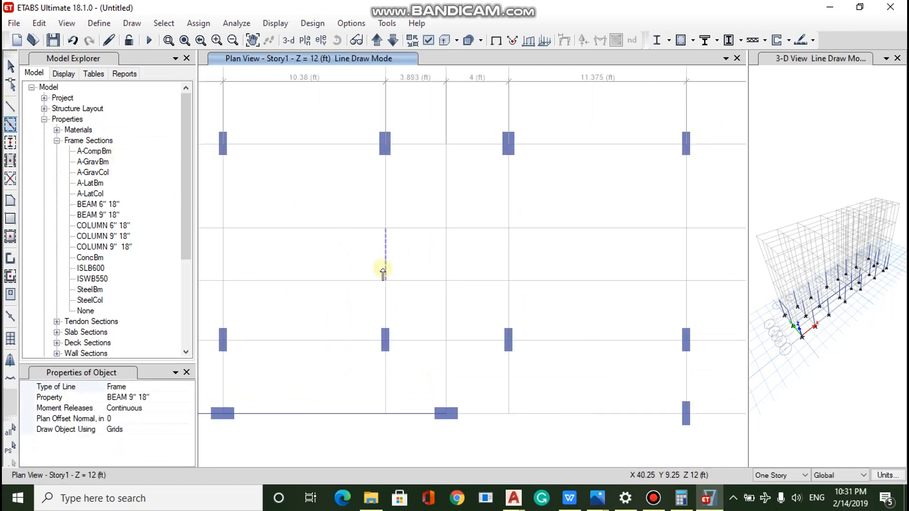
left_click_drag(522, 165, 383, 105)
scroll(460, 170, "down", 5)
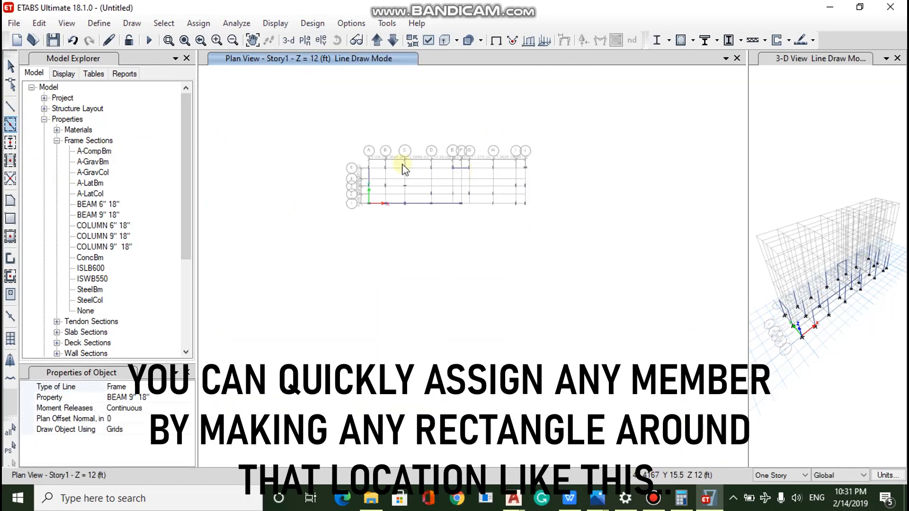
scroll(380, 160, "up", 5)
left_click_drag(471, 263, 302, 183)
left_click_drag(391, 166, 511, 379)
left_click_drag(407, 400, 378, 341)
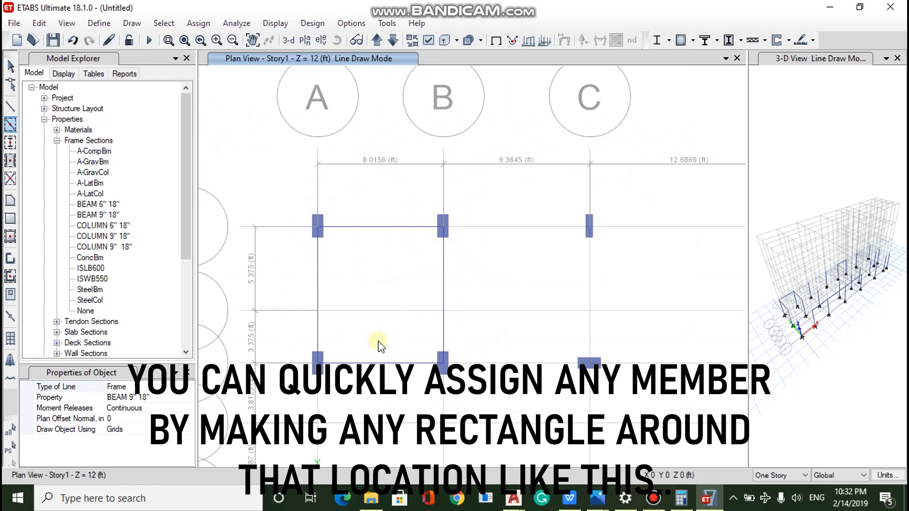
Step: Window-draw BEAM 9" 18" beams between grids 1 and 3 along A, B and C, and along grid 3 from B to C
scroll(378, 341, "down", 5)
scroll(409, 402, "up", 5)
left_click_drag(288, 408, 253, 284)
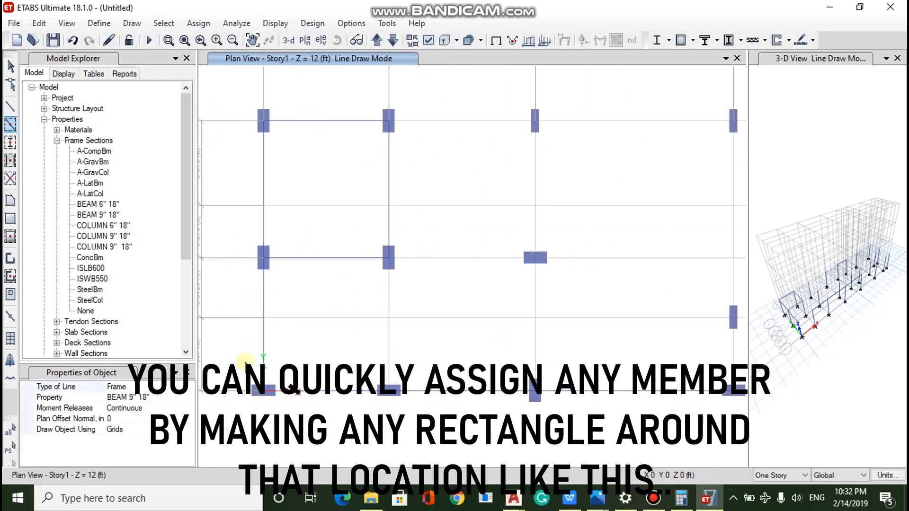
left_click_drag(563, 393, 505, 236)
left_click_drag(374, 228, 558, 297)
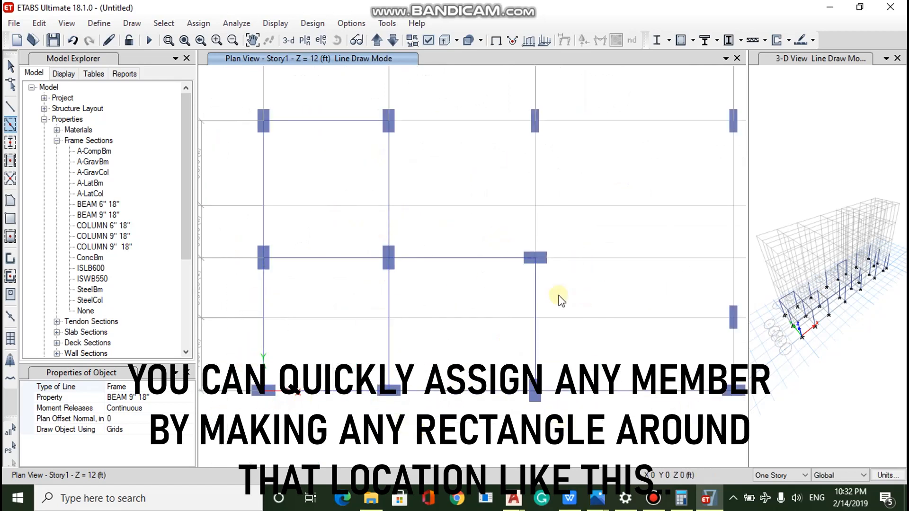
Step: Window-draw BEAM 9" 18" beams on I1–I3, I3–J3, J3–J5 and the remaining bays of grid 5
scroll(559, 296, "down", 6)
scroll(526, 299, "up", 3)
scroll(525, 299, "down", 3)
scroll(685, 264, "up", 3)
left_click_drag(643, 394, 622, 314)
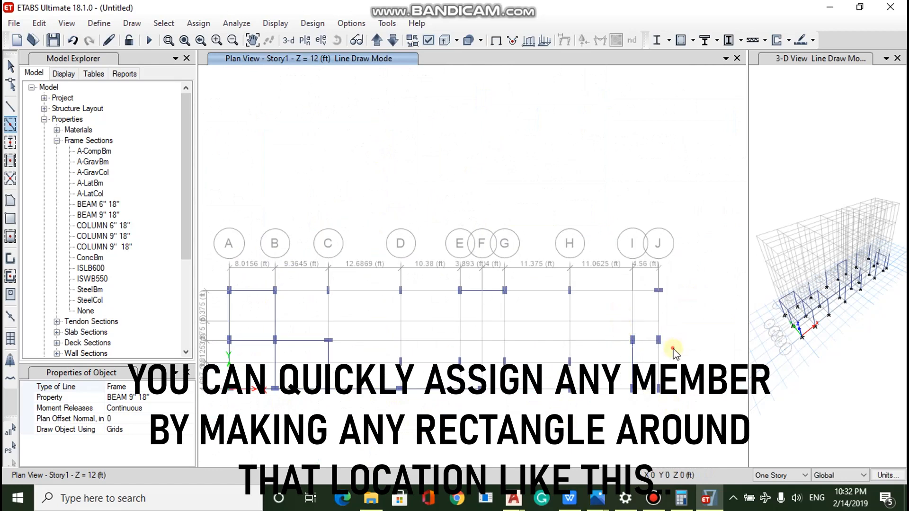
left_click_drag(660, 301, 402, 280)
left_click_drag(339, 299, 267, 280)
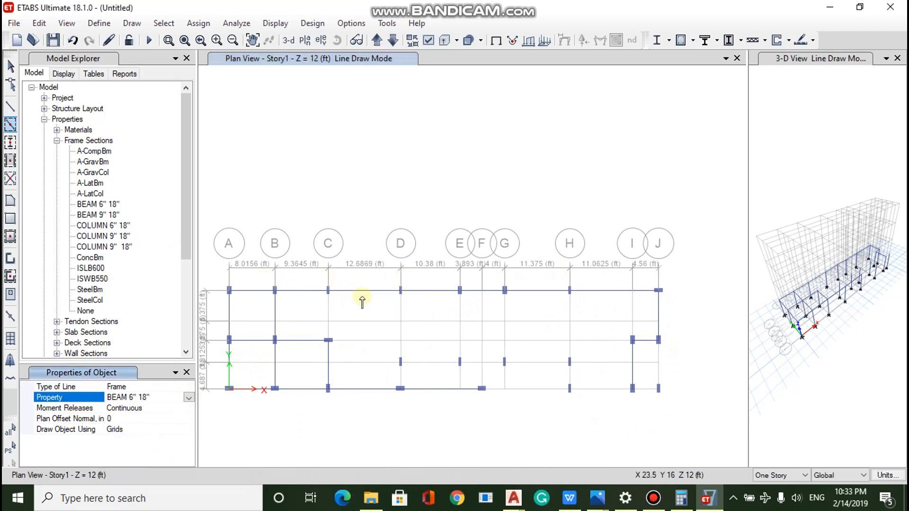
Step: Window-draw BEAM 6" 18" beams along grids D and H from 1 to 5, and along grid 2 from D to H
left_click_drag(412, 396, 392, 266)
left_click_drag(591, 403, 557, 283)
left_click_drag(588, 377, 402, 345)
Step: Switch to BEAM 9" 18" and window-draw beams along grid 1 from F to I and along grids G and E between 2 and 5
left_click(188, 399)
left_click(189, 399)
left_click(156, 440)
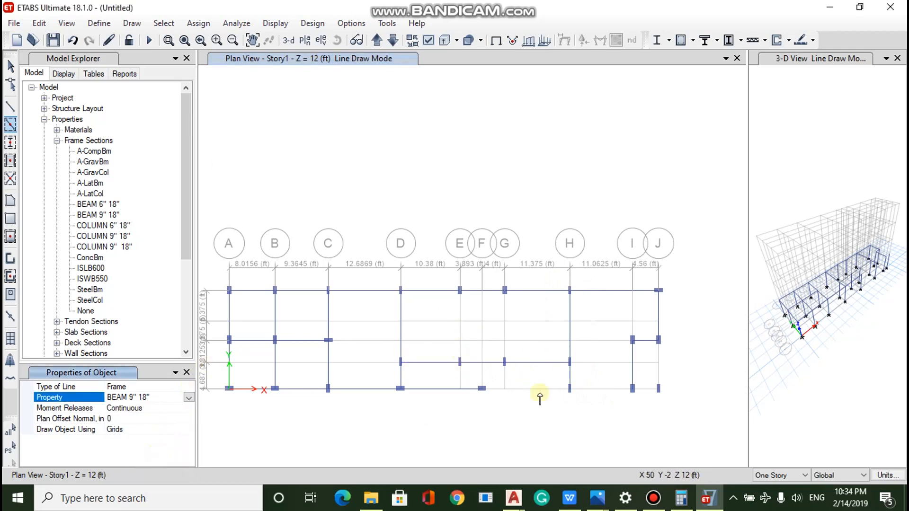
left_click_drag(645, 406, 493, 282)
left_click_drag(474, 373, 450, 283)
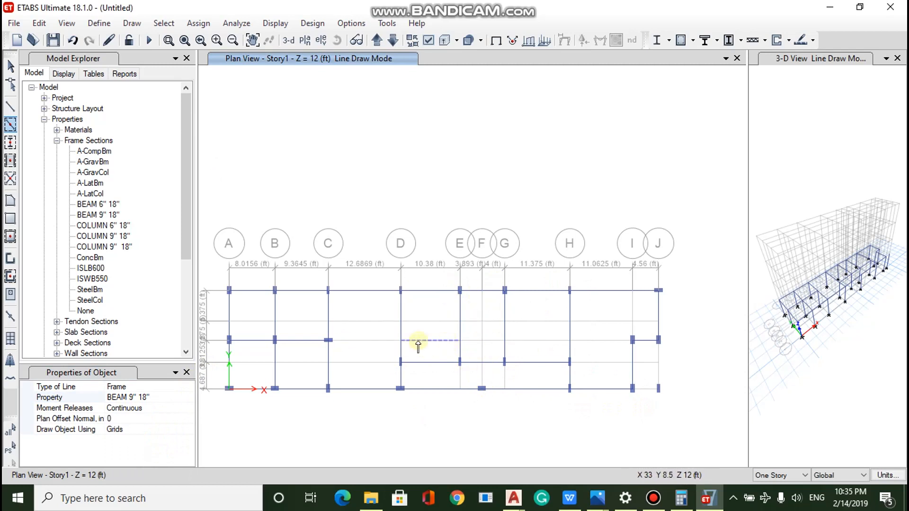
left_click(10, 160)
left_click(189, 386)
left_click(189, 386)
left_click(123, 431)
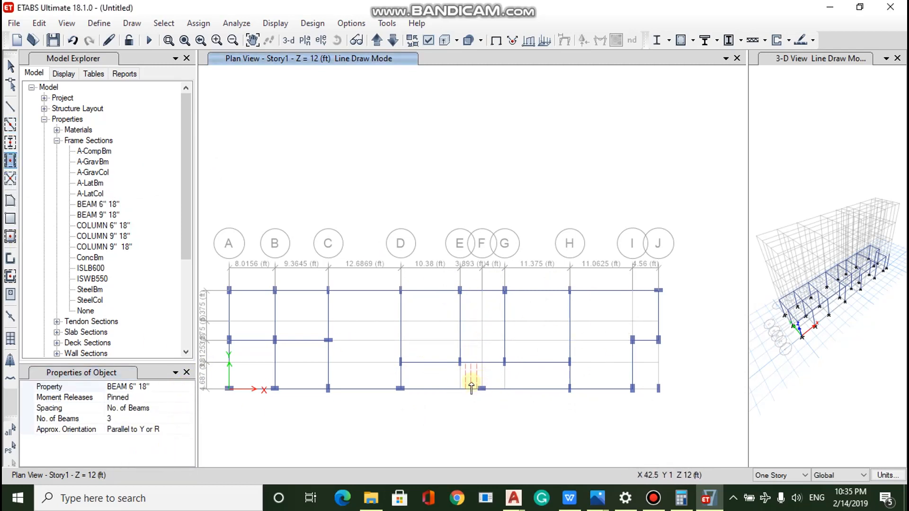
key("Escape")
Step: Quick-draw BEAM 6" 18" beams on F1–F2, C3–D3 and H3–I3, and finish the beam drawing
left_click(10, 125)
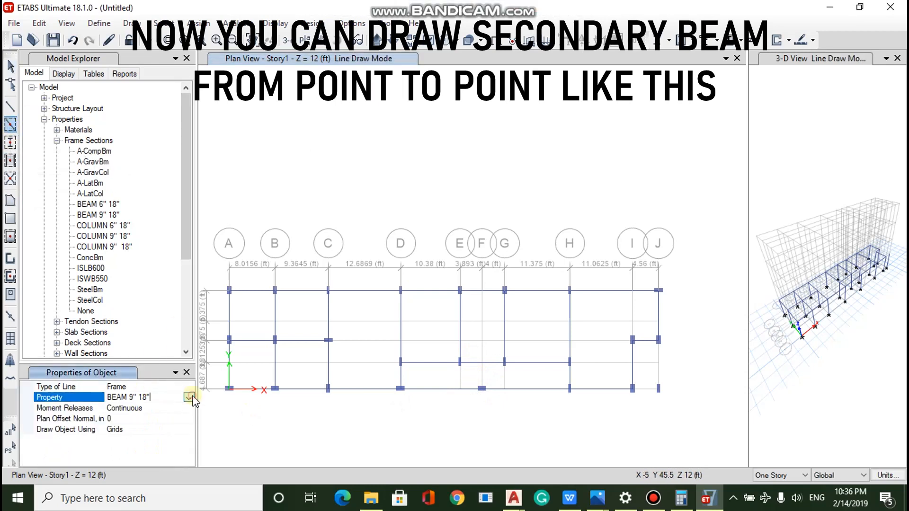
left_click(482, 384)
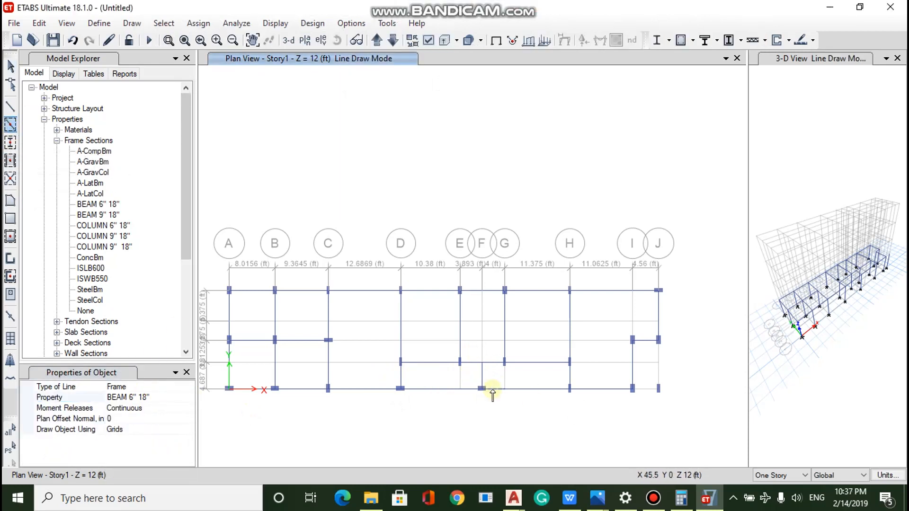
left_click(364, 342)
left_click(593, 340)
key("Escape")
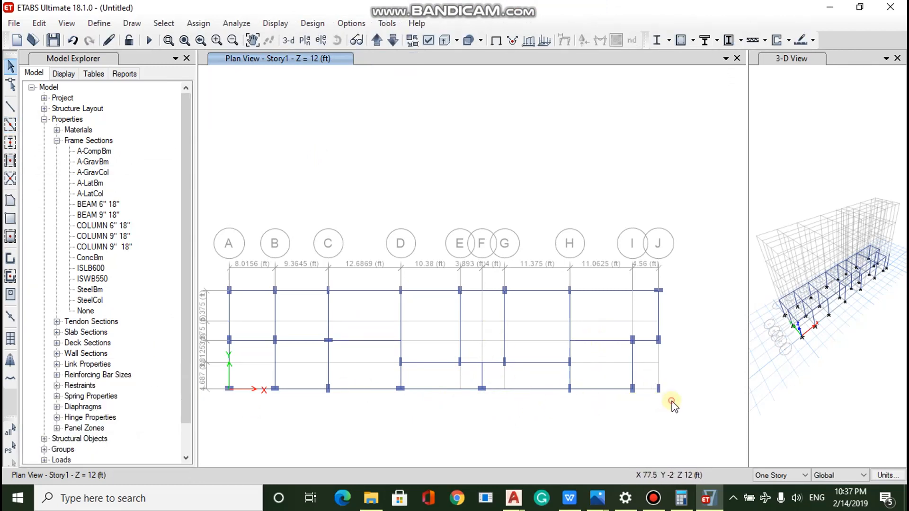
Step: Try to delete the column at grid intersection J1
left_click_drag(673, 405, 653, 379)
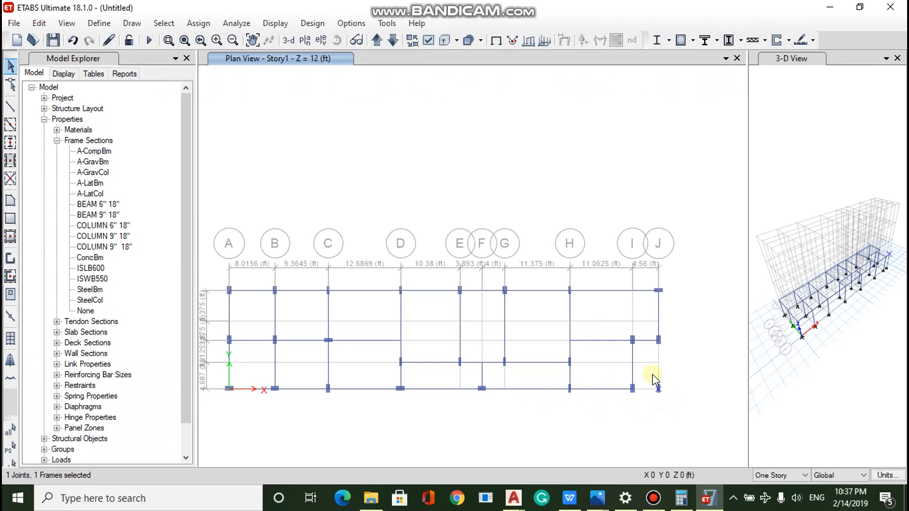
key("Delete")
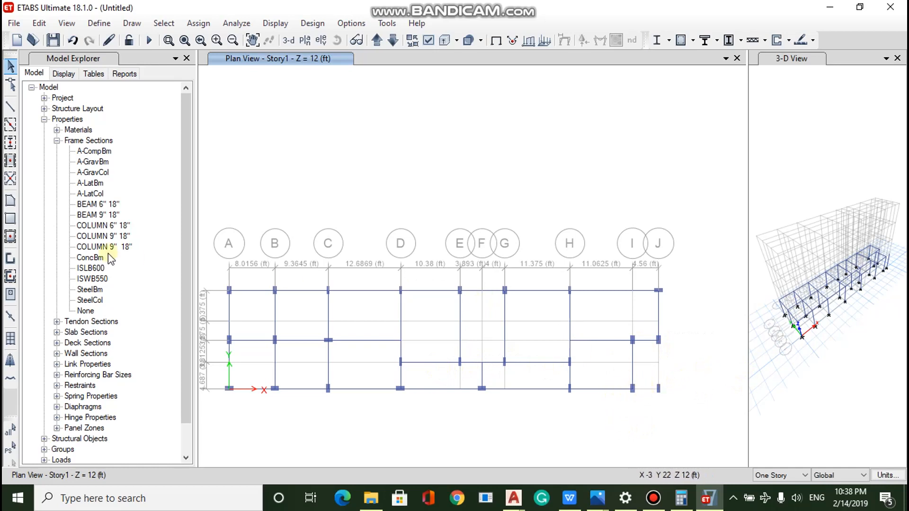
Step: Quick-draw BEAM 6" 18" beams connecting the J1 column to I1 and J3
left_click(10, 125)
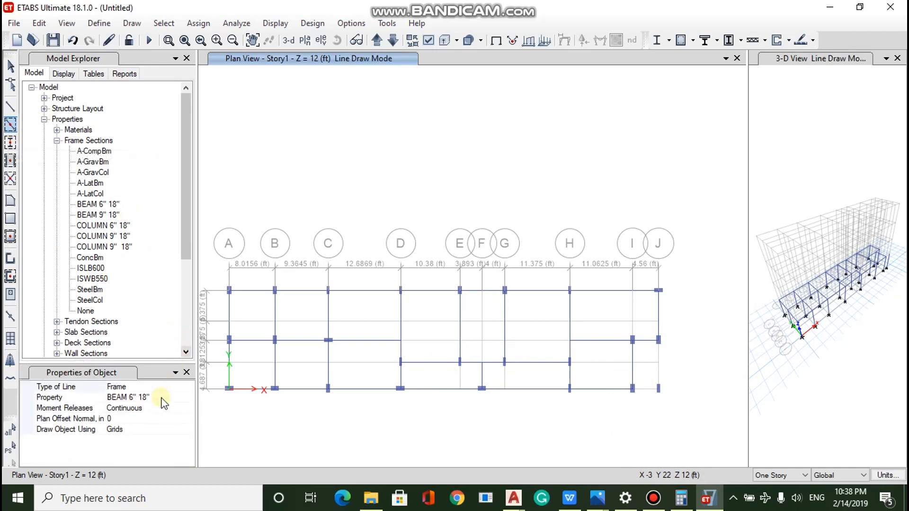
left_click(650, 391)
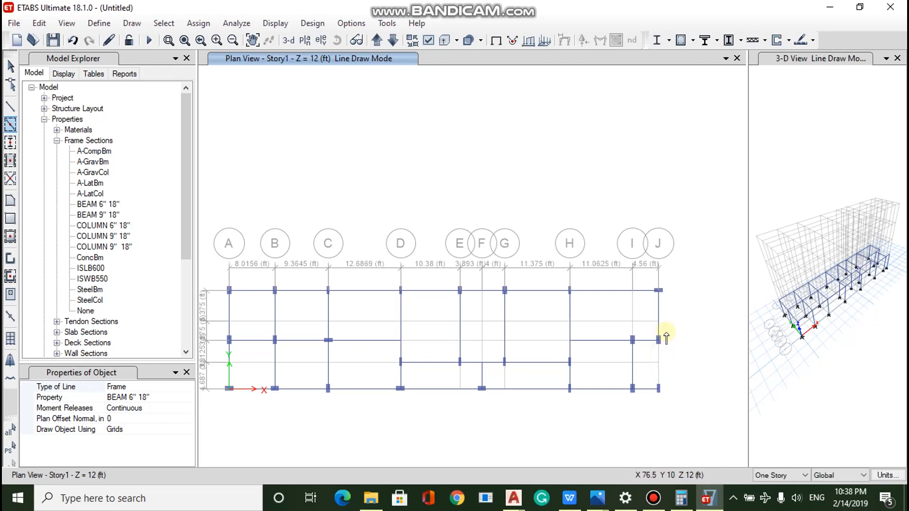
left_click_drag(666, 332, 655, 415)
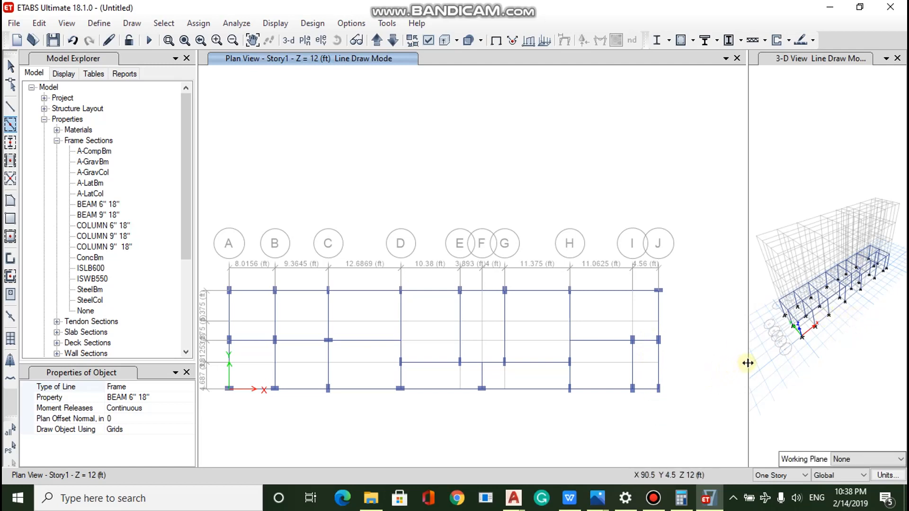
Step: Enlarge the 3-D view to examine the Story1 columns and beams, and widen the plan view again
left_click_drag(747, 361, 593, 337)
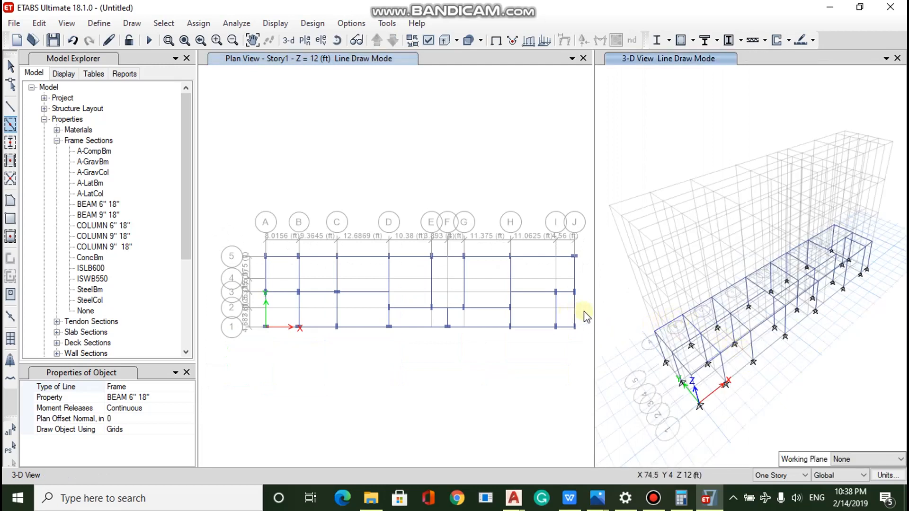
left_click_drag(593, 315, 383, 331)
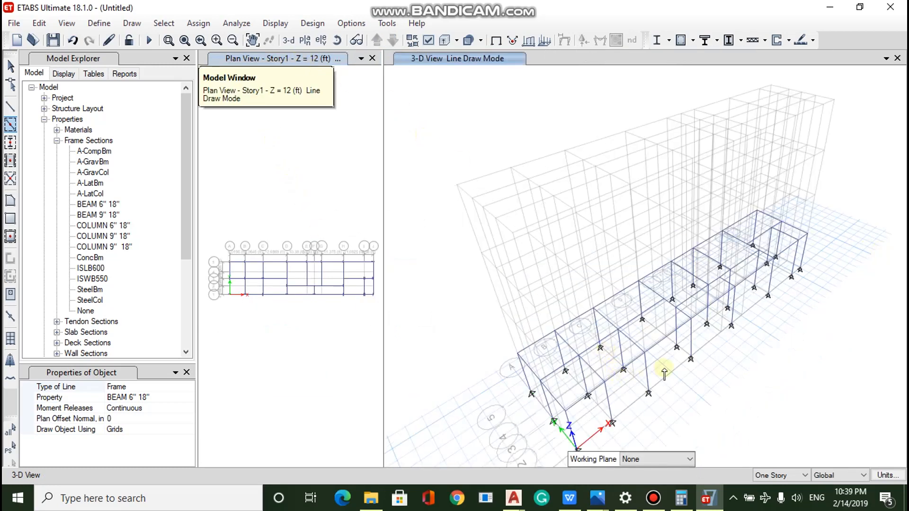
scroll(764, 362, "down", 5)
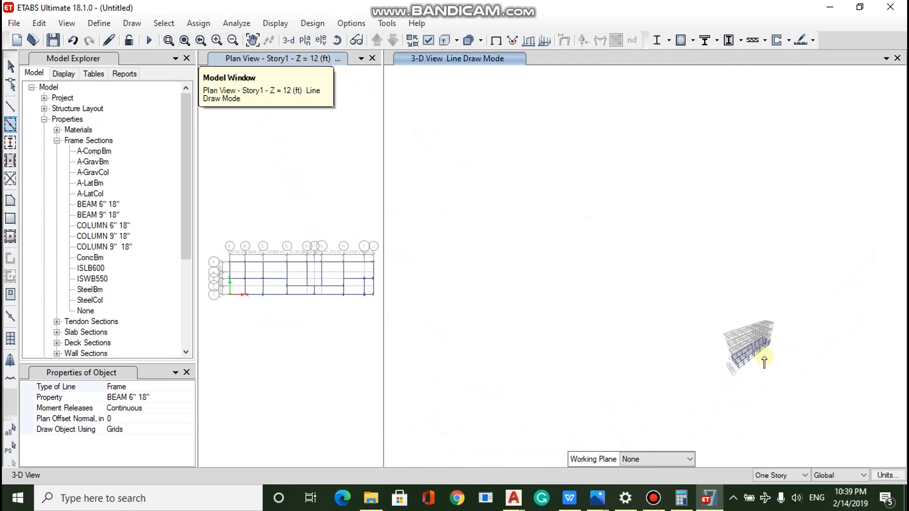
scroll(749, 376, "up", 6)
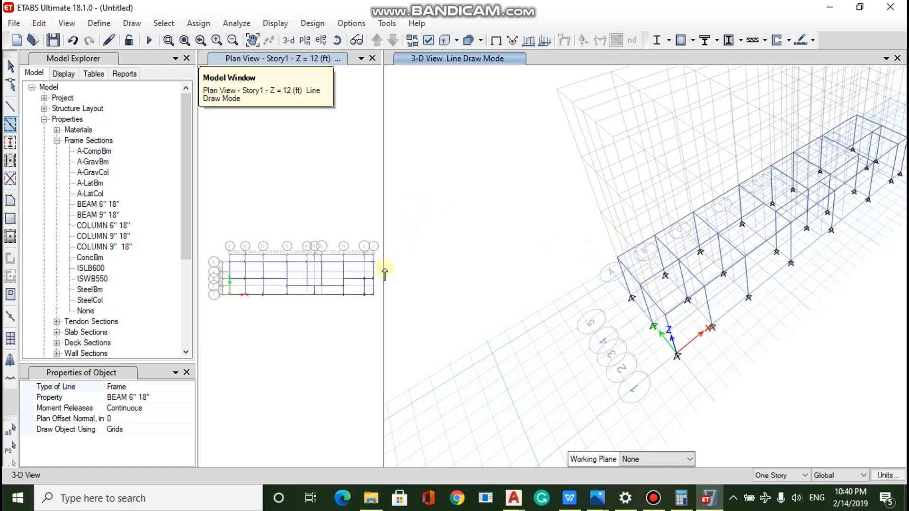
left_click_drag(383, 268, 665, 254)
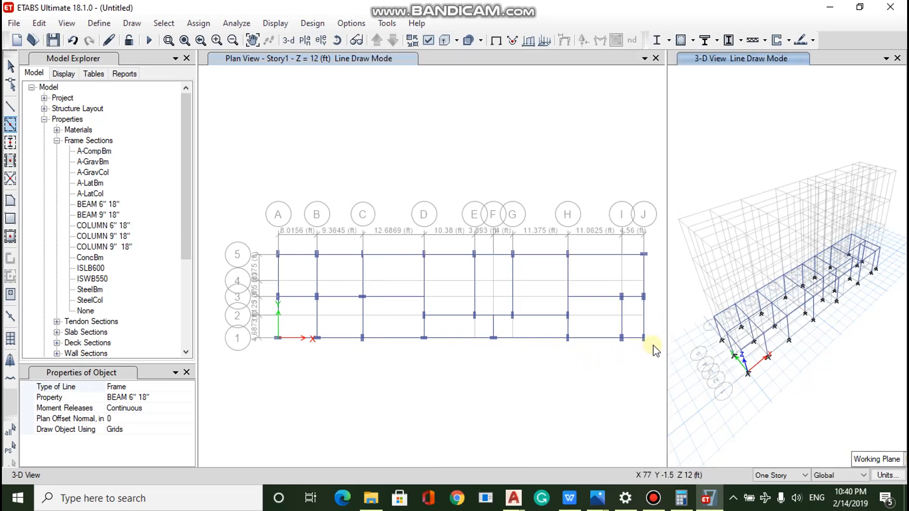
Step: Window-draw BEAM 6" 18" beams on all grid lines across the whole Story1 plan
left_click_drag(652, 349, 246, 205)
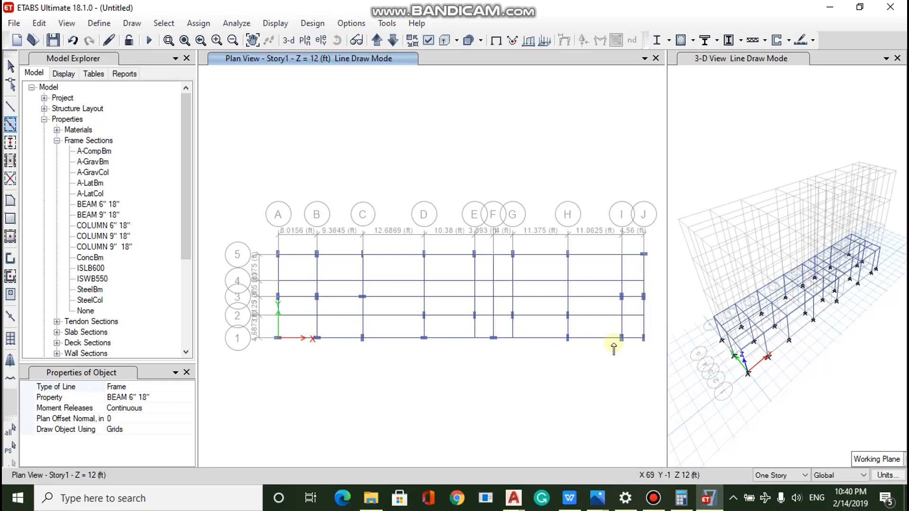
Step: Undo the beams window-drawn across the whole Story1 plan
key("Escape")
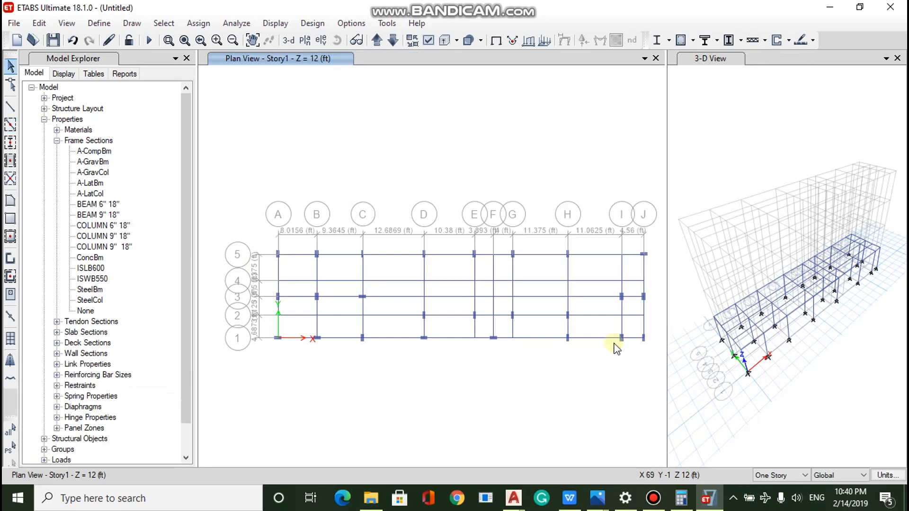
key("ctrl+z")
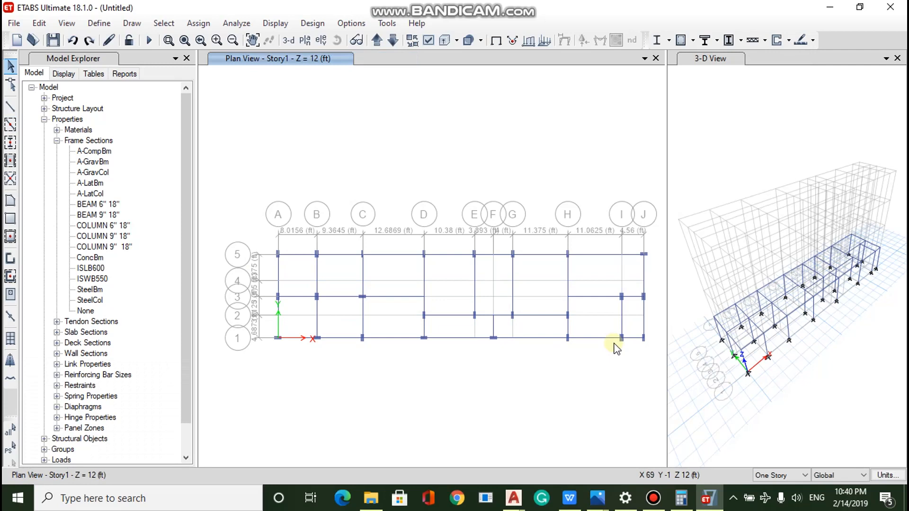
Step: Select all Story1 columns and beams in plan and open the Replicate settings for them
left_click_drag(612, 350, 263, 231)
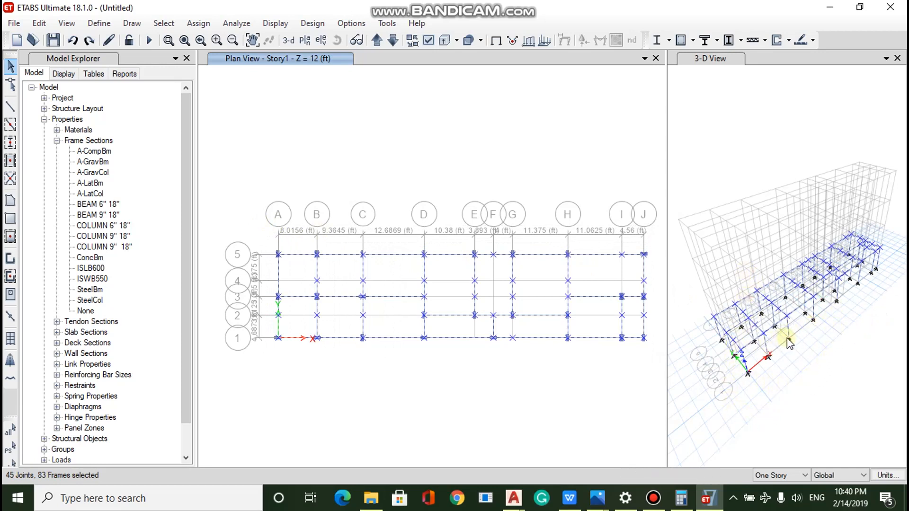
scroll(789, 342, "up", 5)
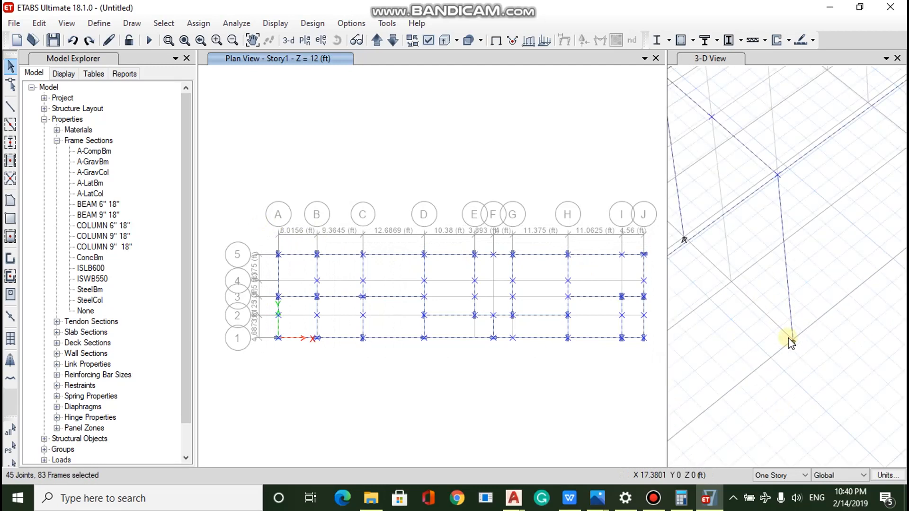
scroll(789, 342, "down", 8)
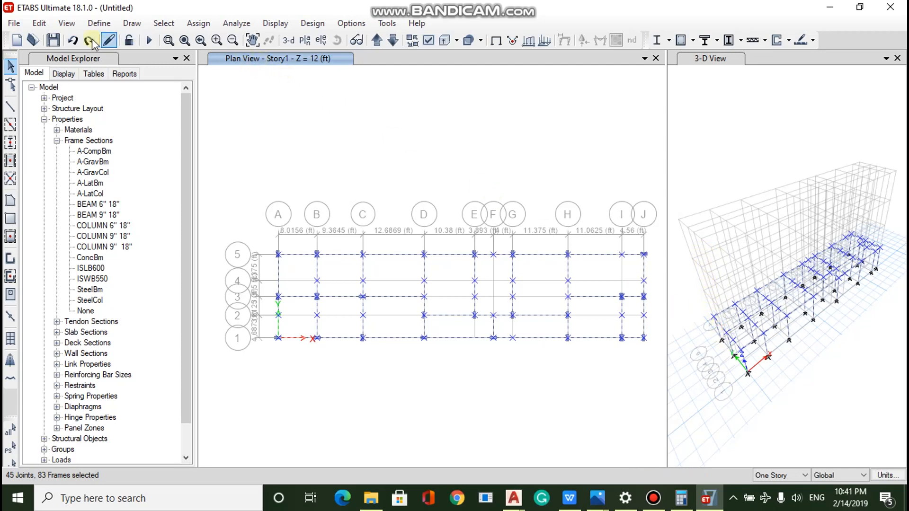
left_click(39, 23)
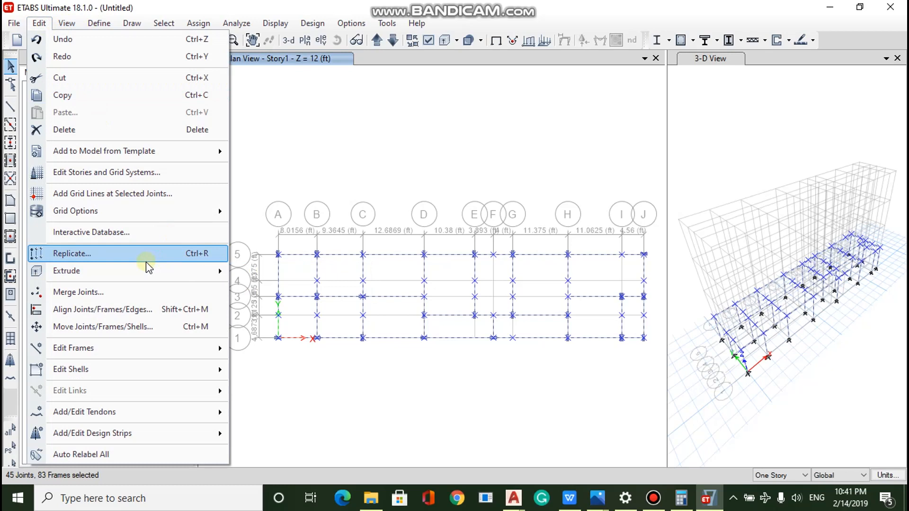
left_click(92, 256)
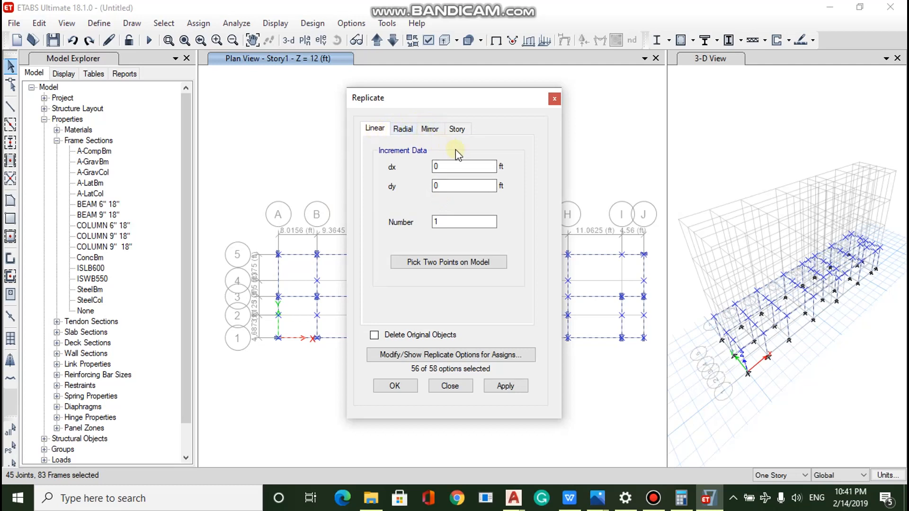
left_click_drag(516, 96, 553, 119)
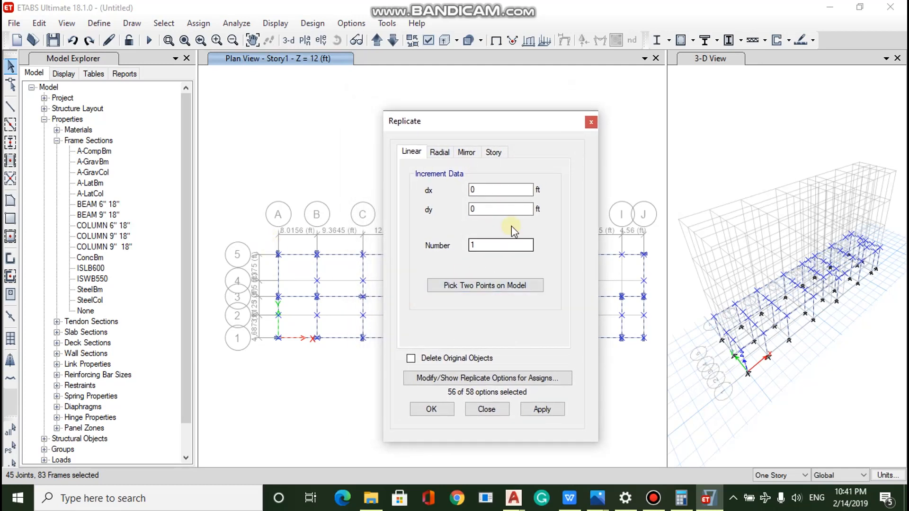
Step: Review the linear, radial and mirror replication options for the selected Story1 members
left_click(485, 190)
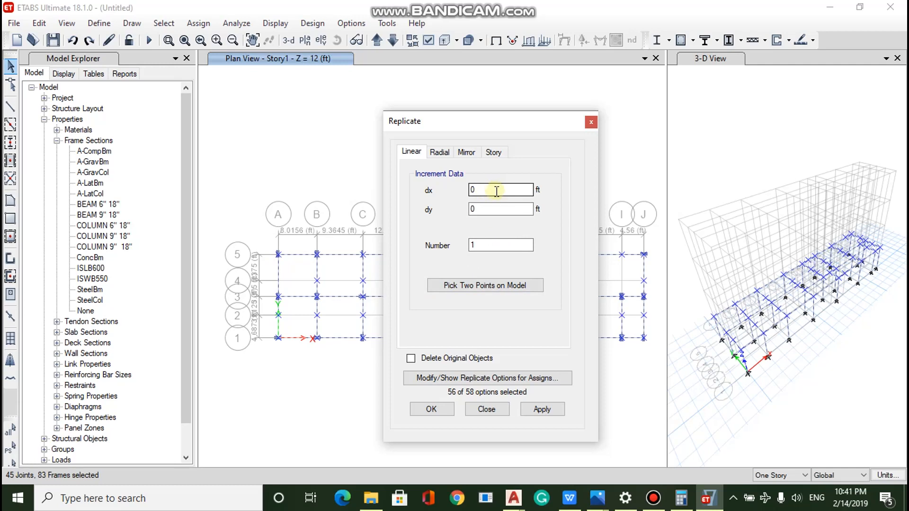
left_click(491, 207)
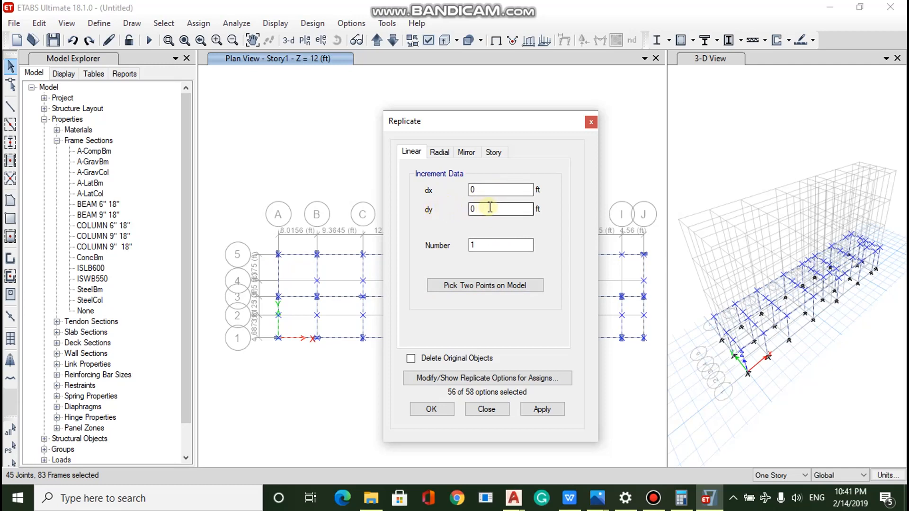
left_click(477, 245)
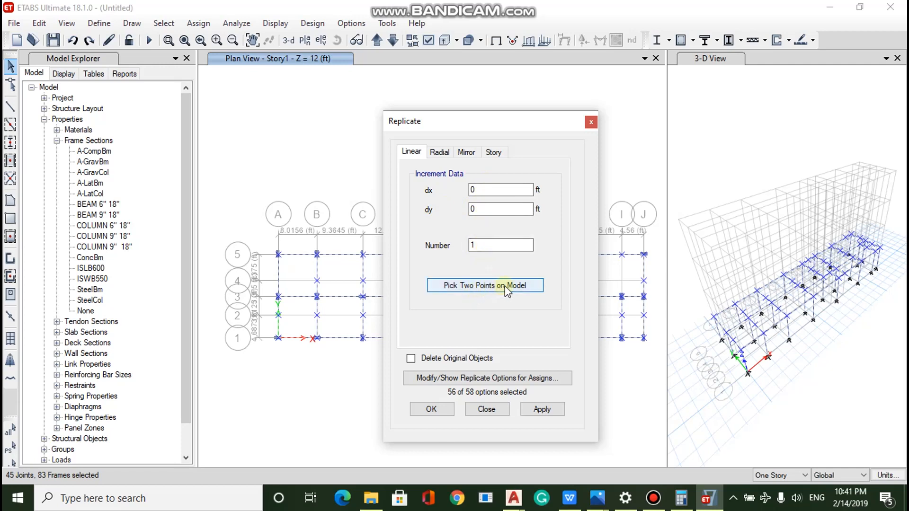
left_click(444, 155)
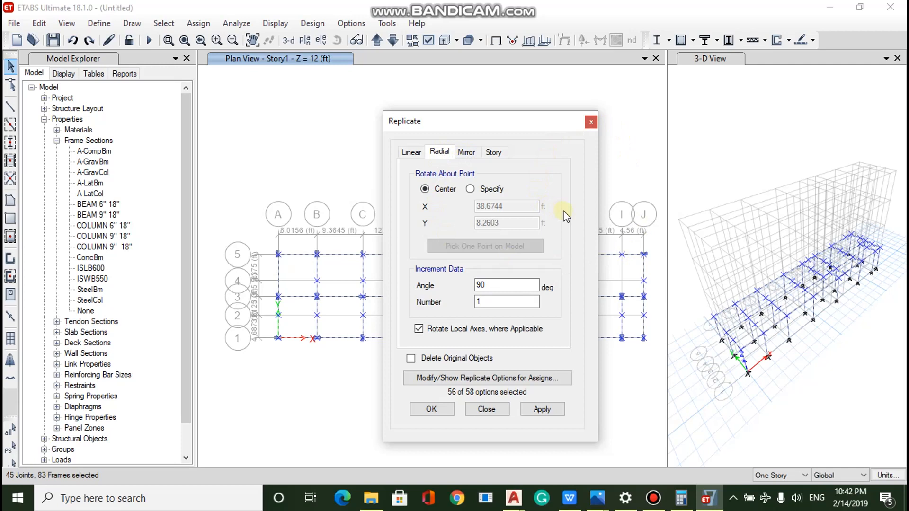
left_click(467, 152)
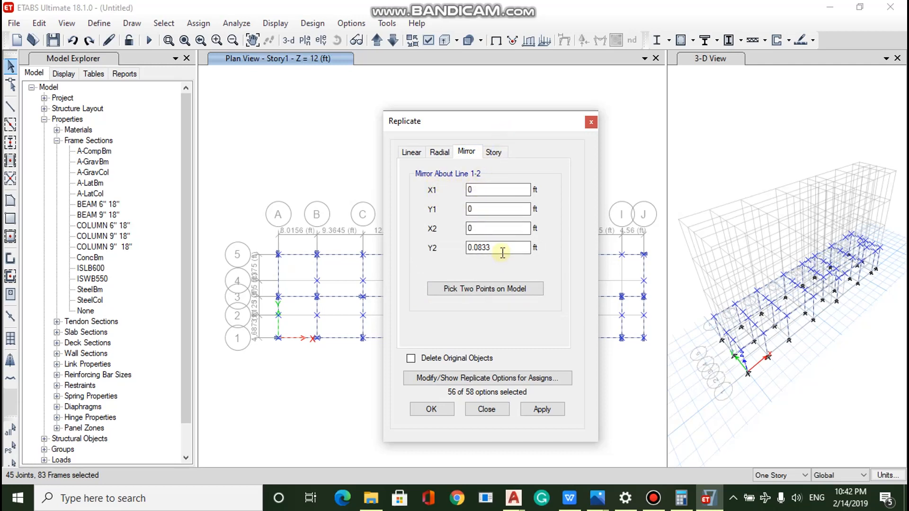
Step: Replicate the selected Story1 members on Story2, Story3 and Story4, and undo the replication
left_click(494, 153)
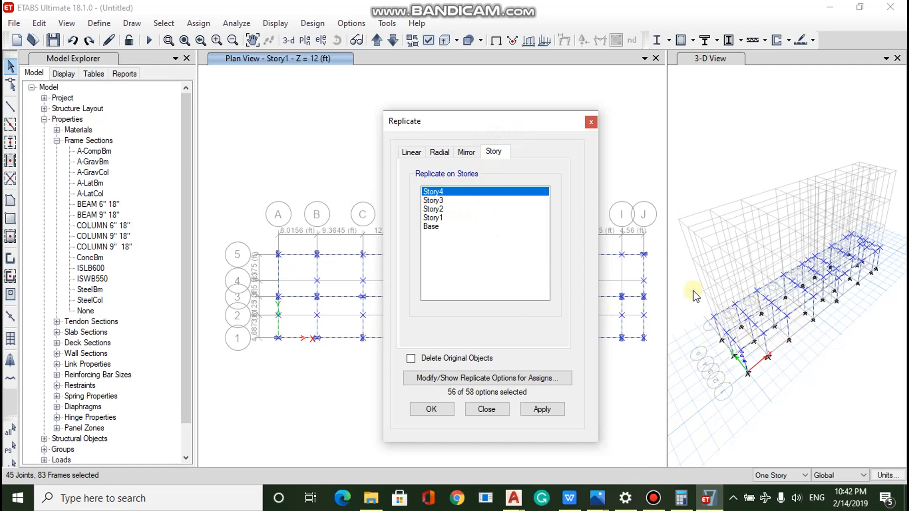
left_click(457, 218)
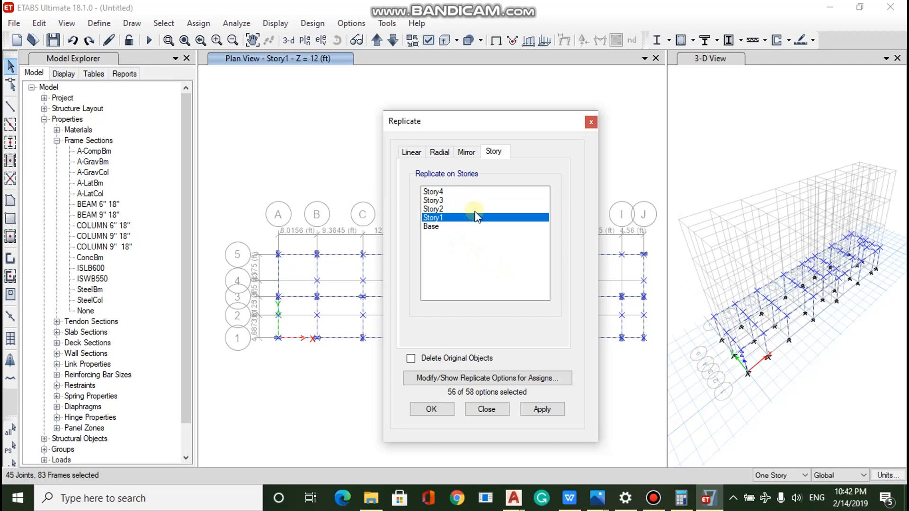
left_click(476, 212)
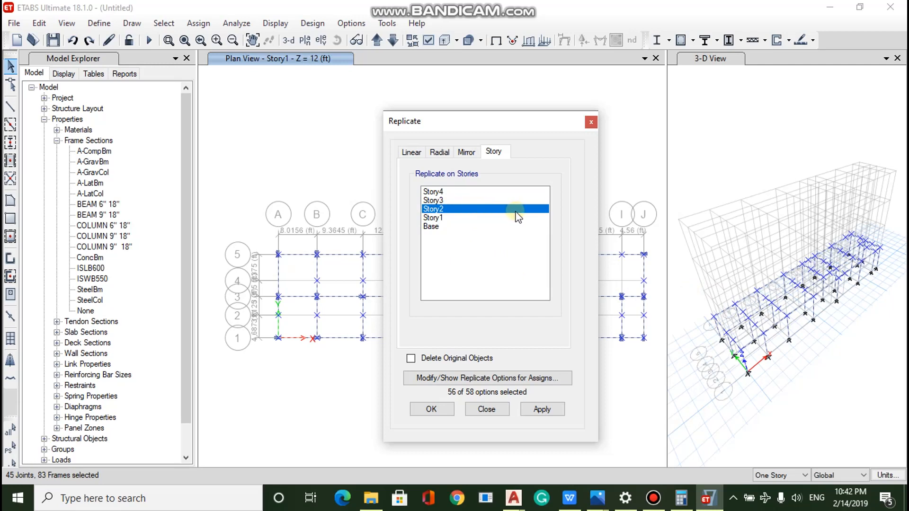
left_click(472, 200, "ctrl")
left_click(473, 192, "ctrl")
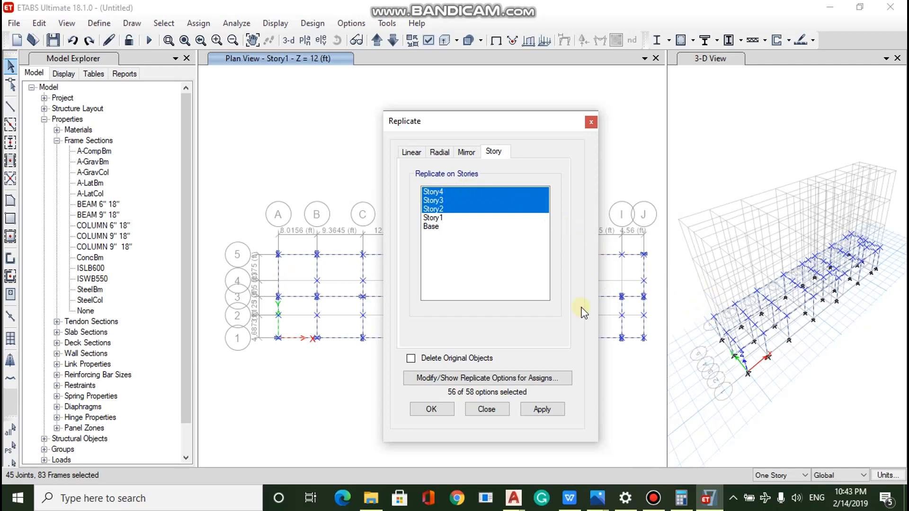
left_click(532, 410)
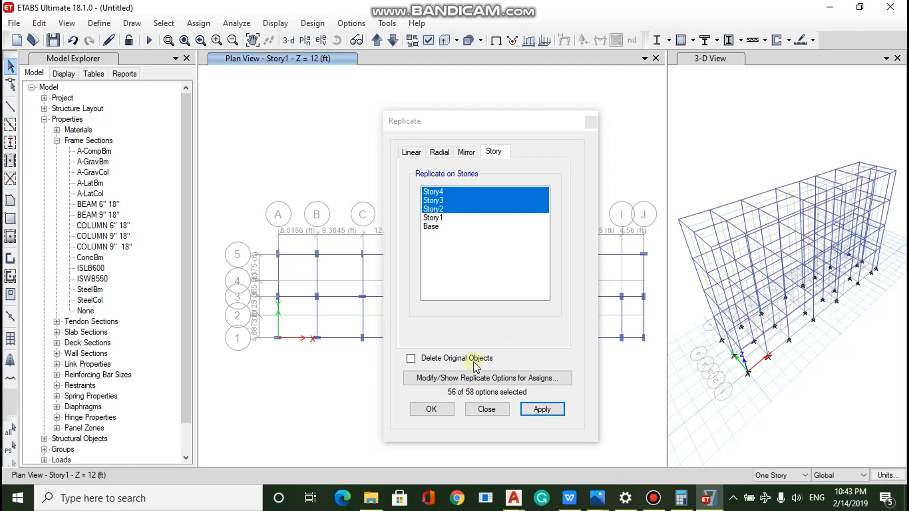
left_click(434, 409)
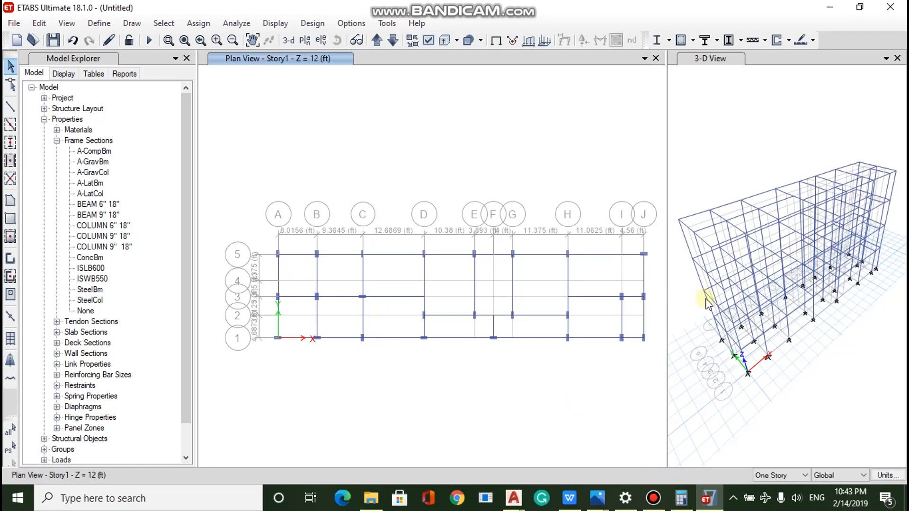
key("ctrl+z")
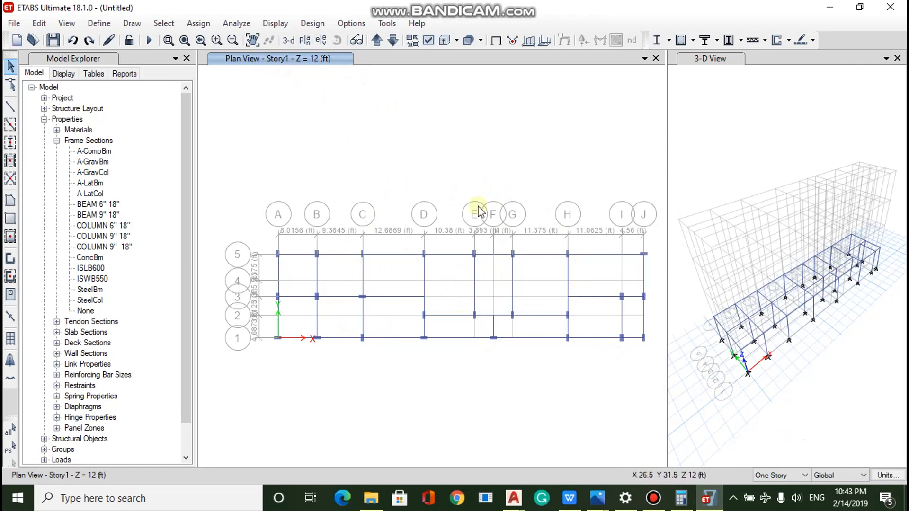
Step: Set drawing to apply to All Stories and quick-draw a COLUMN 6" 18" column at grid point C4
left_click(790, 475)
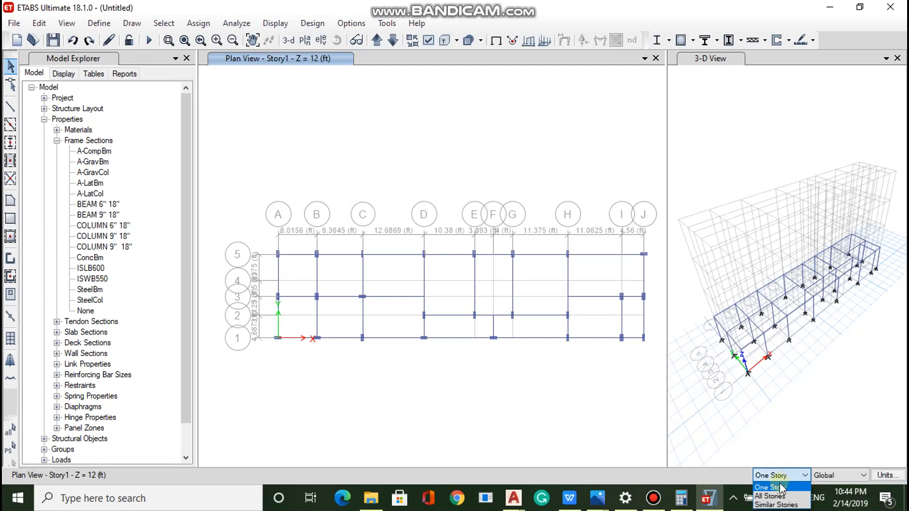
left_click(772, 496)
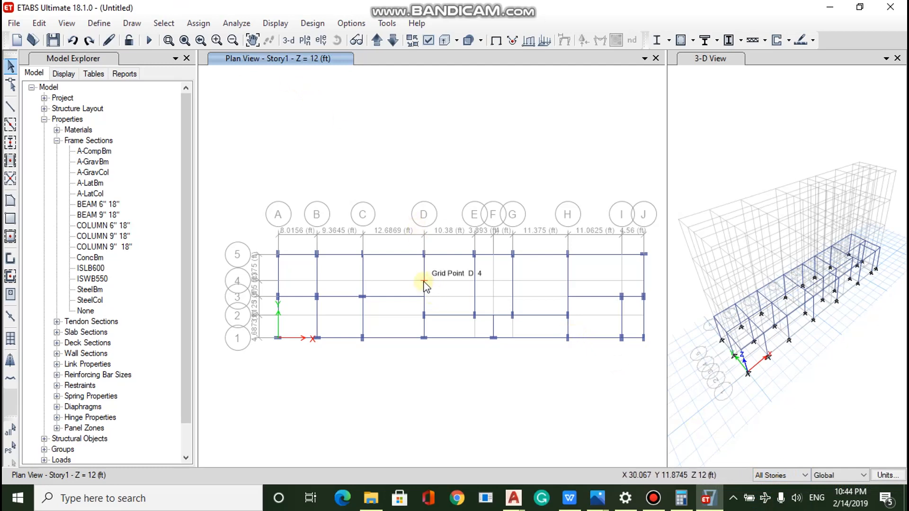
left_click(10, 142)
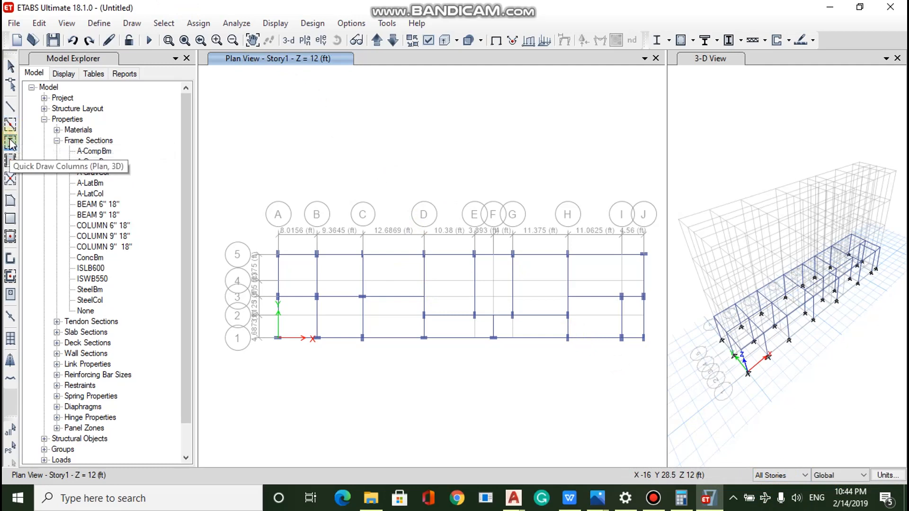
left_click(362, 280)
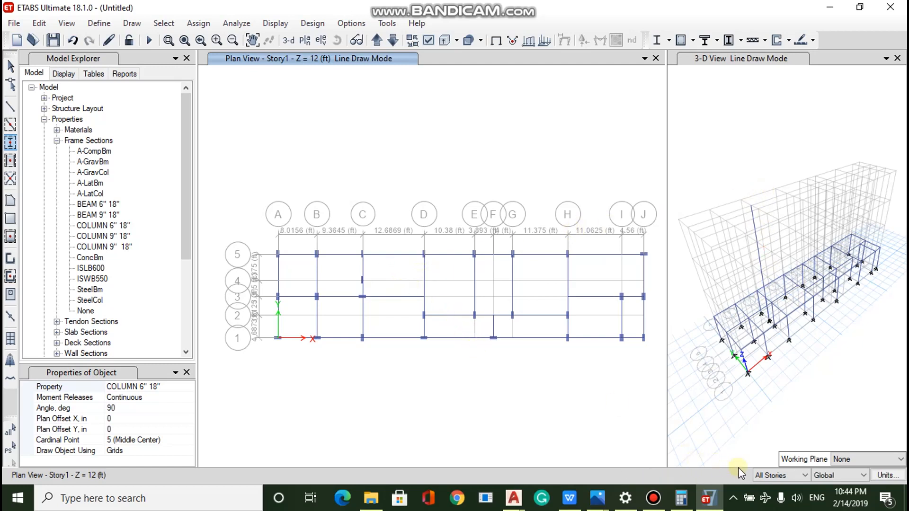
Step: Set drawing to apply to Similar Stories and quick-draw a COLUMN 6" 18" column at grid point D4
left_click(781, 476)
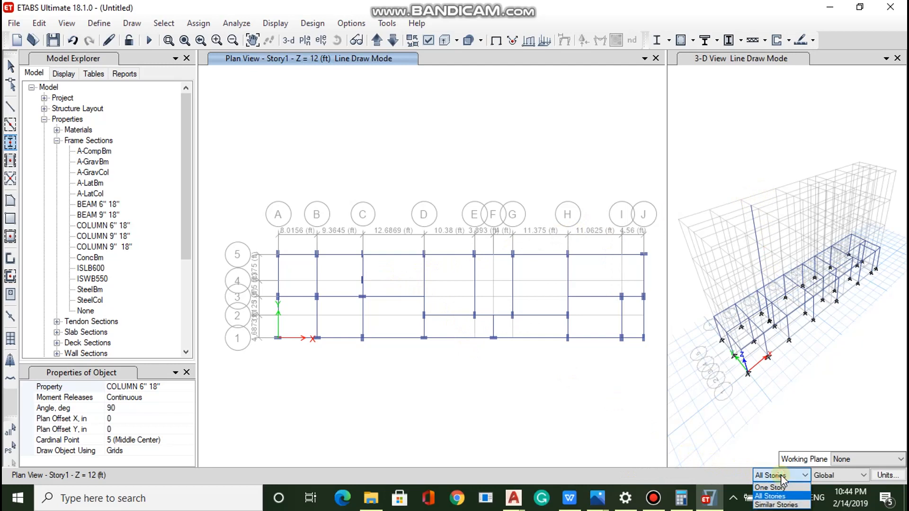
left_click(779, 505)
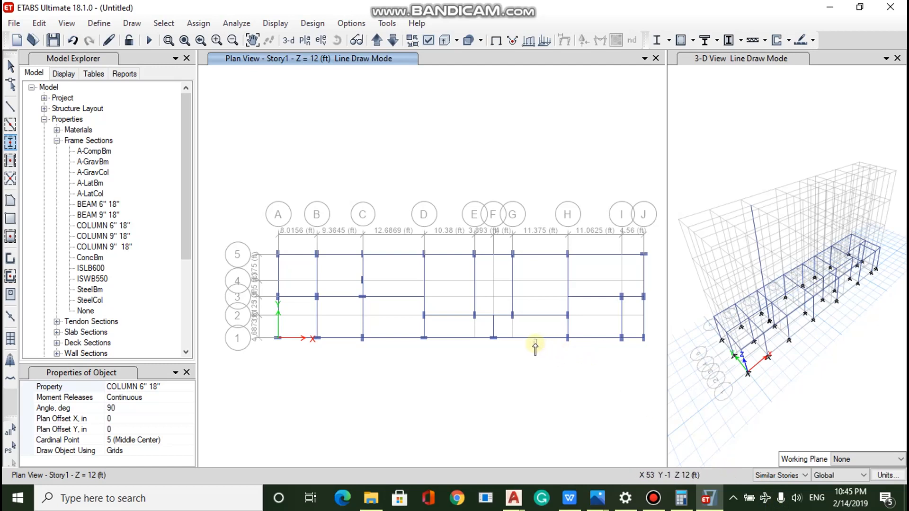
left_click(424, 280)
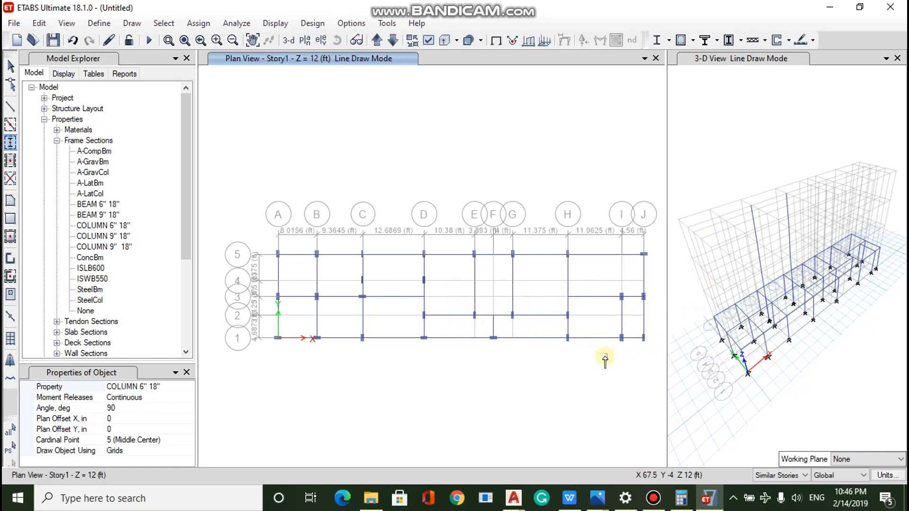
Step: Undo the trial columns drawn at grid points C4 and D4
key("Escape")
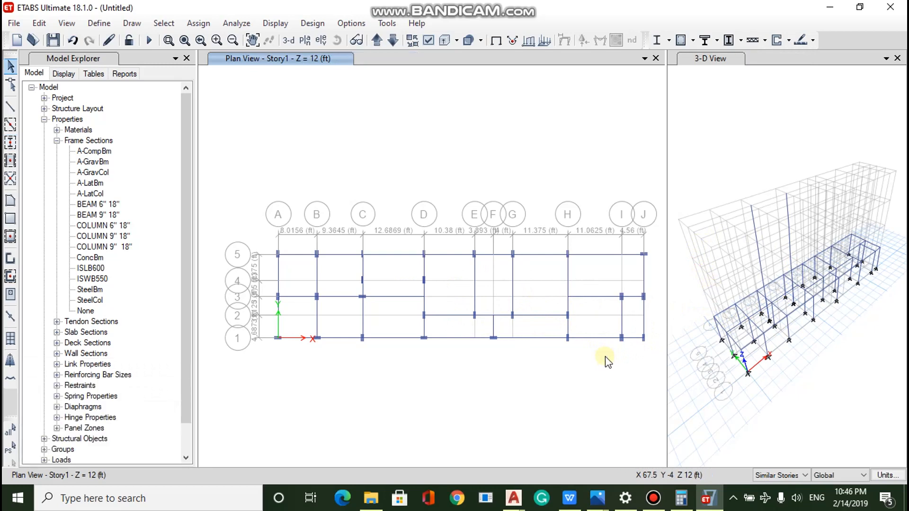
key("ctrl+z")
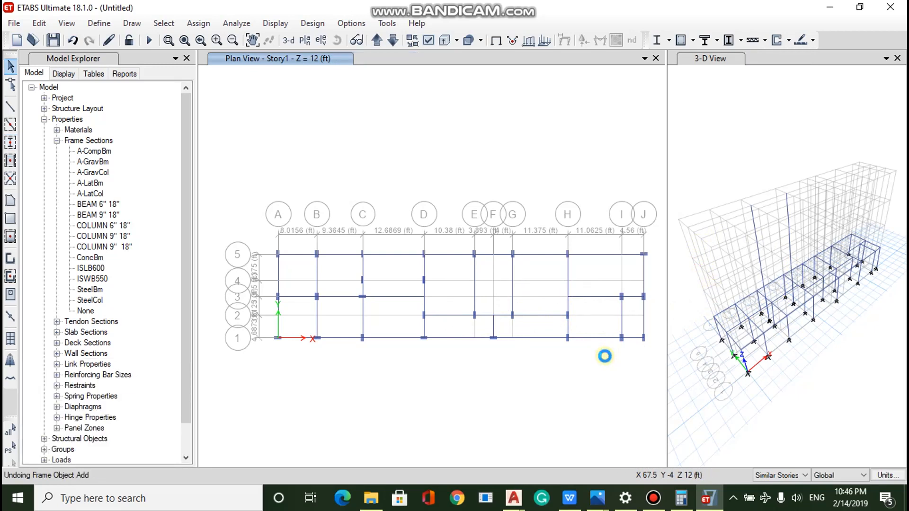
key("ctrl+z")
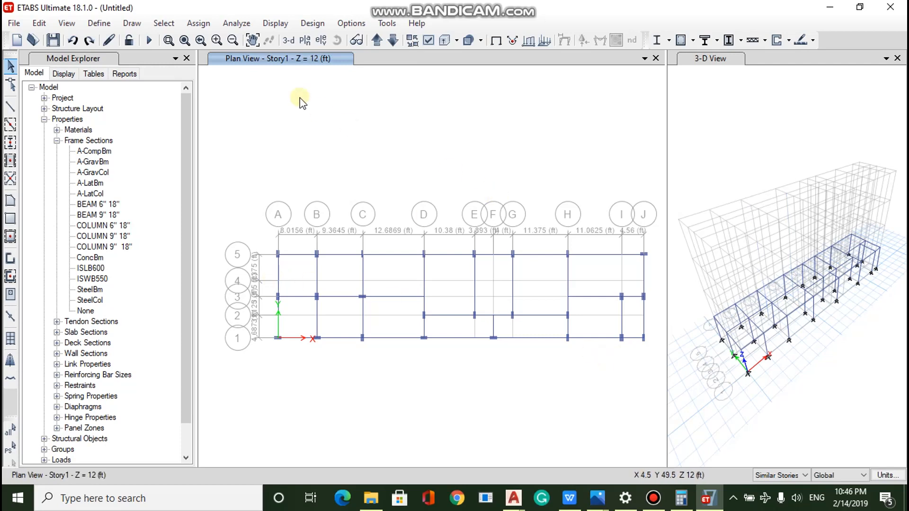
left_click(72, 40)
left_click(89, 42)
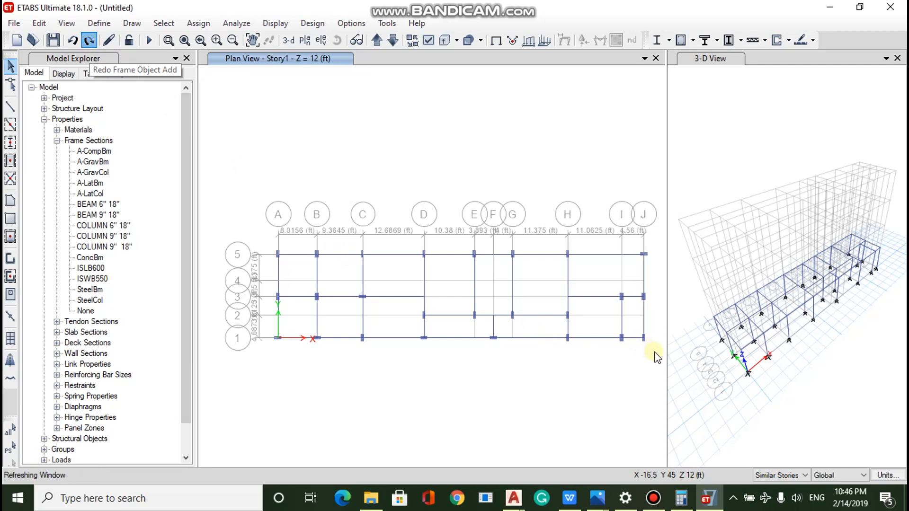
Step: Select all the Story1 columns and beams in plan and replicate them on Story2, Story3 and Story4
left_click_drag(651, 351, 267, 243)
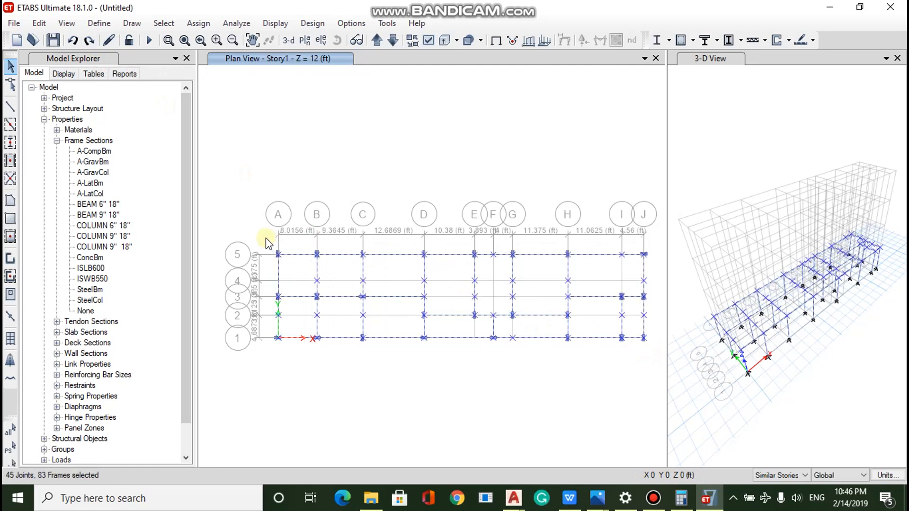
left_click(38, 23)
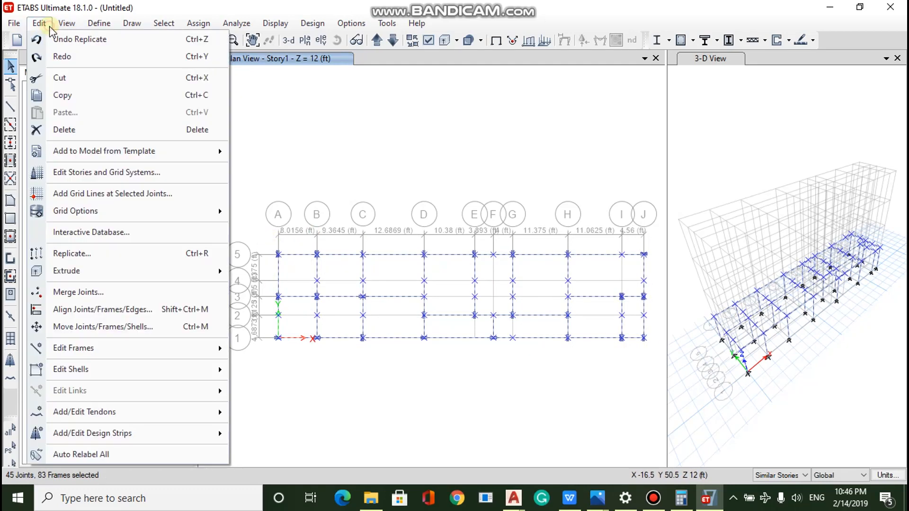
left_click(167, 257)
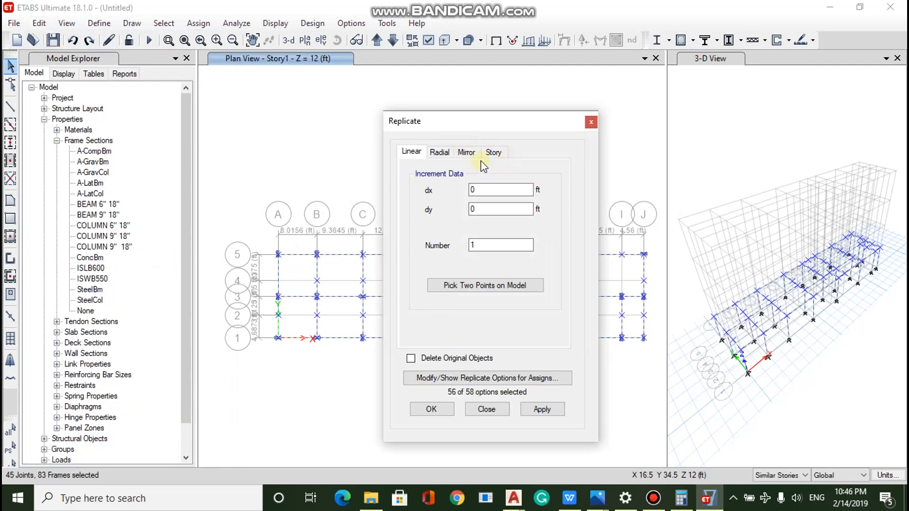
left_click(493, 153)
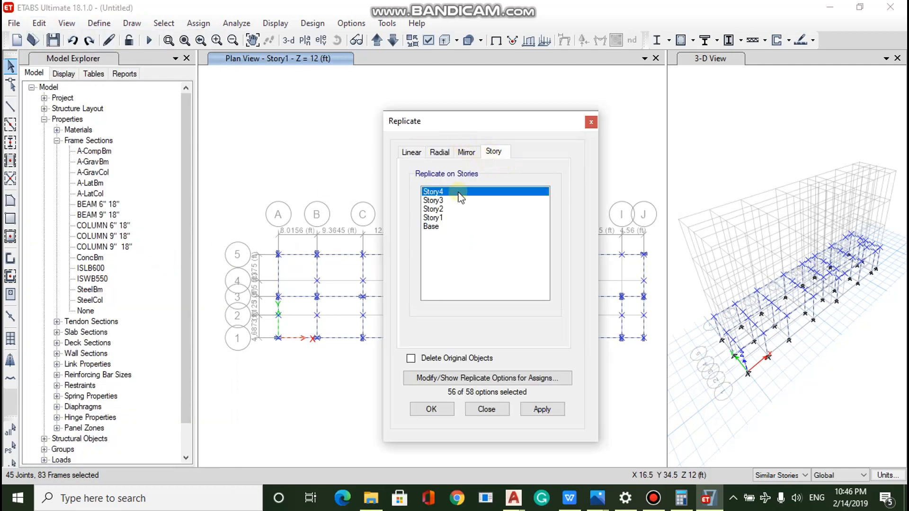
left_click(443, 211)
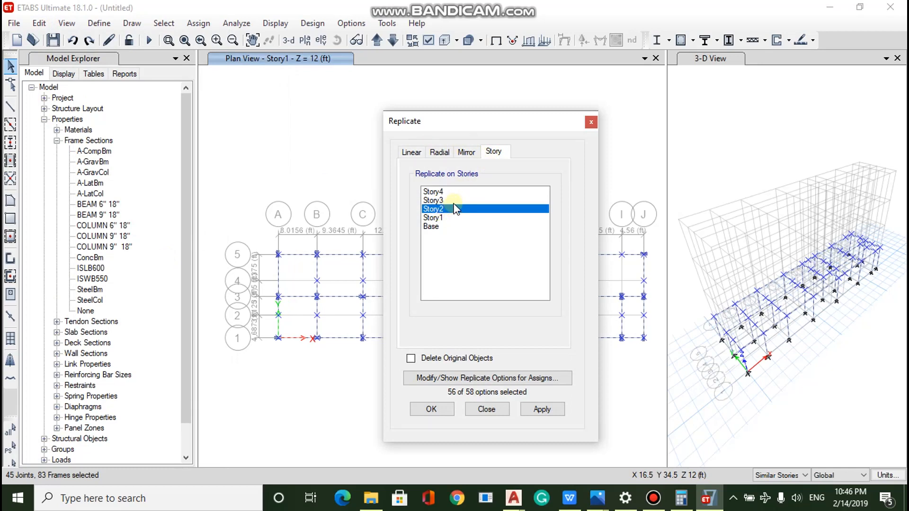
left_click(456, 201, "ctrl")
left_click(464, 193, "ctrl")
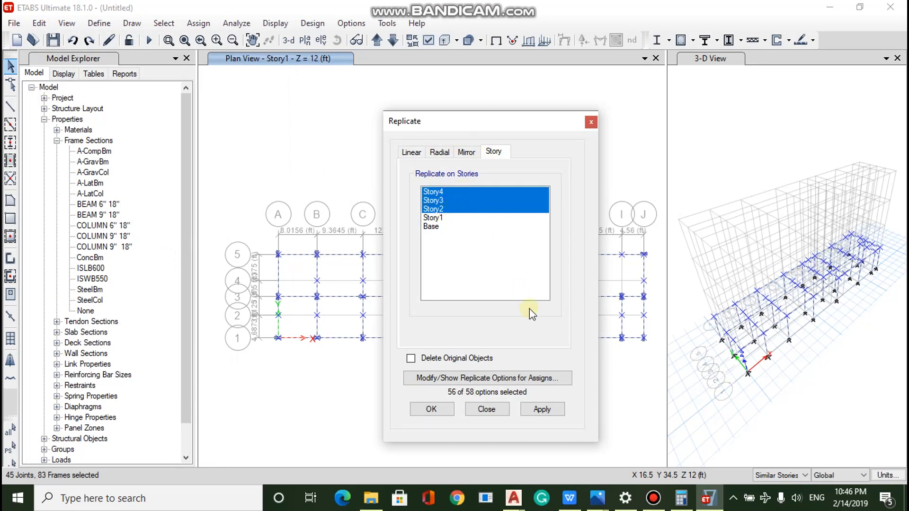
left_click(543, 410)
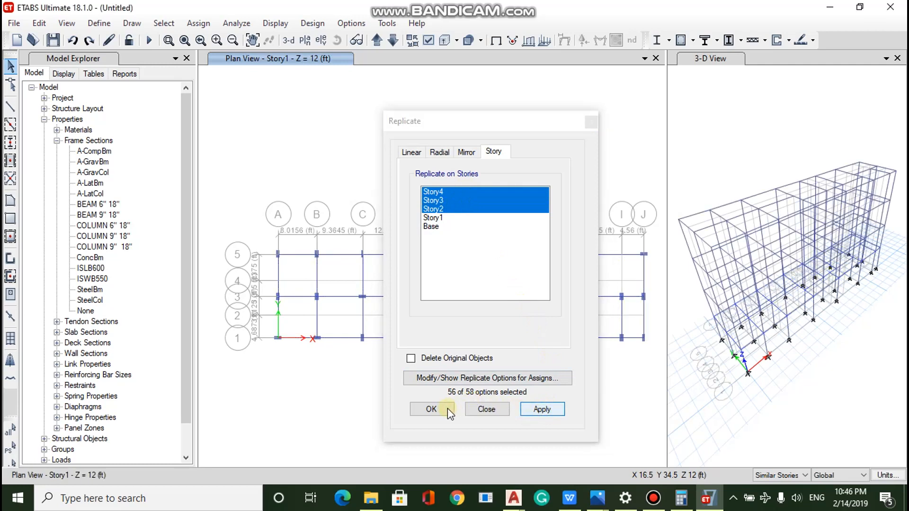
left_click(448, 408)
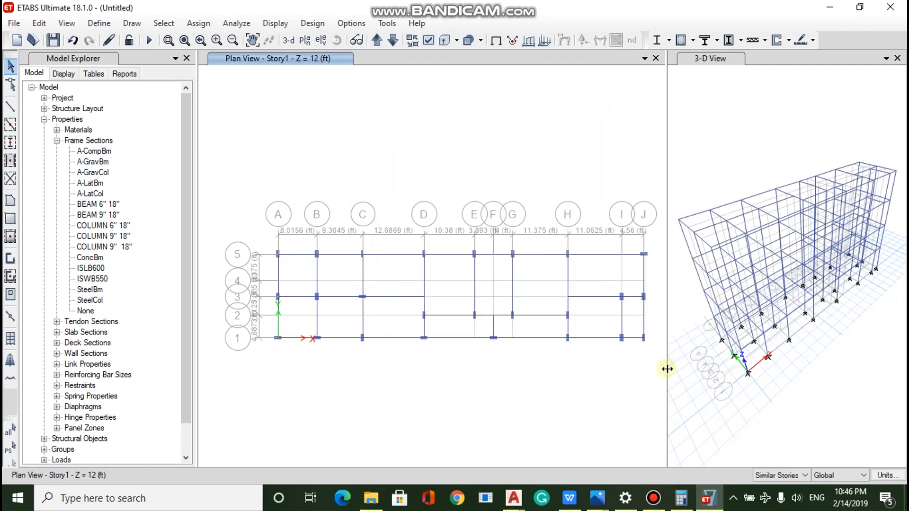
Step: Enlarge the 3-D view and display the frame members as extruded sections
left_click_drag(666, 369, 394, 331)
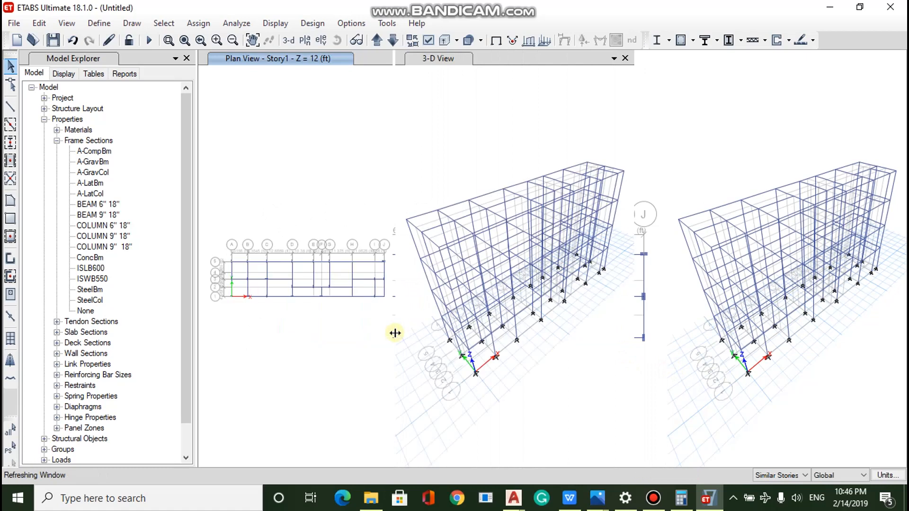
left_click(663, 319)
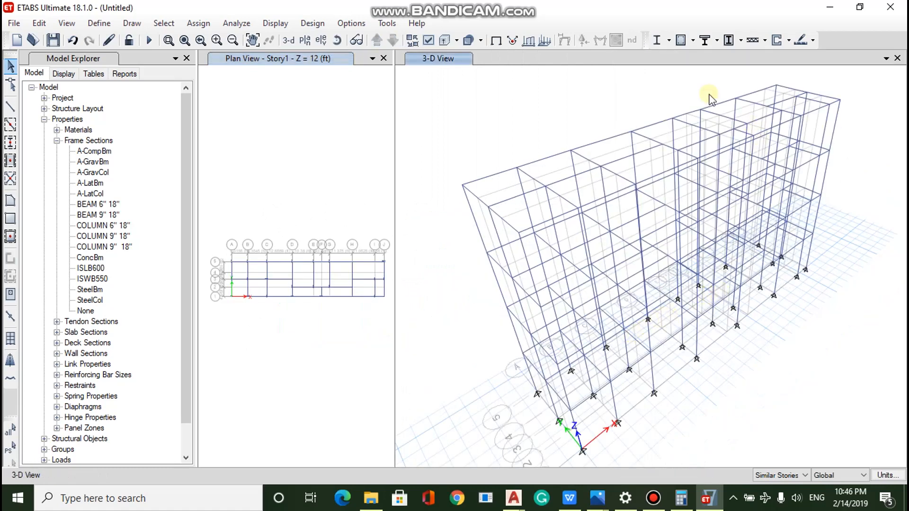
left_click(449, 43)
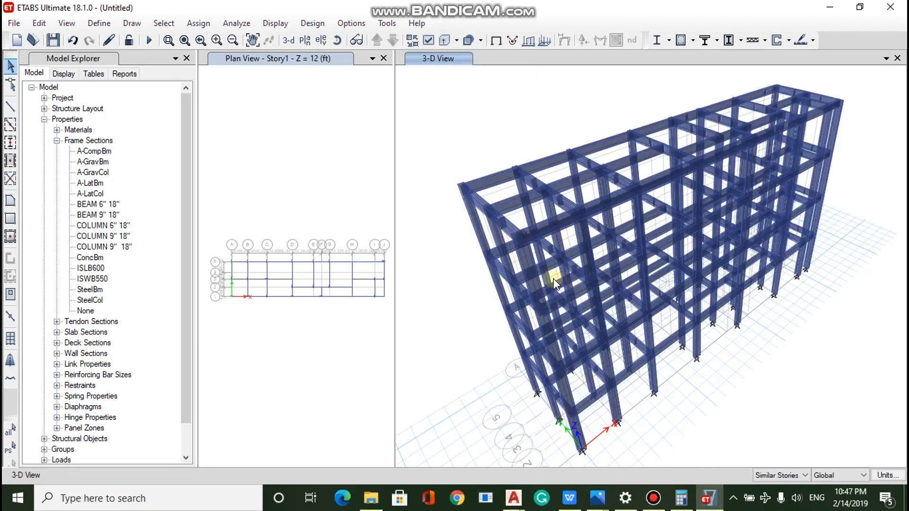
Step: Examine the extruded beam-column joints up close from a rotated angle, and restore the default 3-D view and the wider plan view
scroll(485, 215, "up", 3)
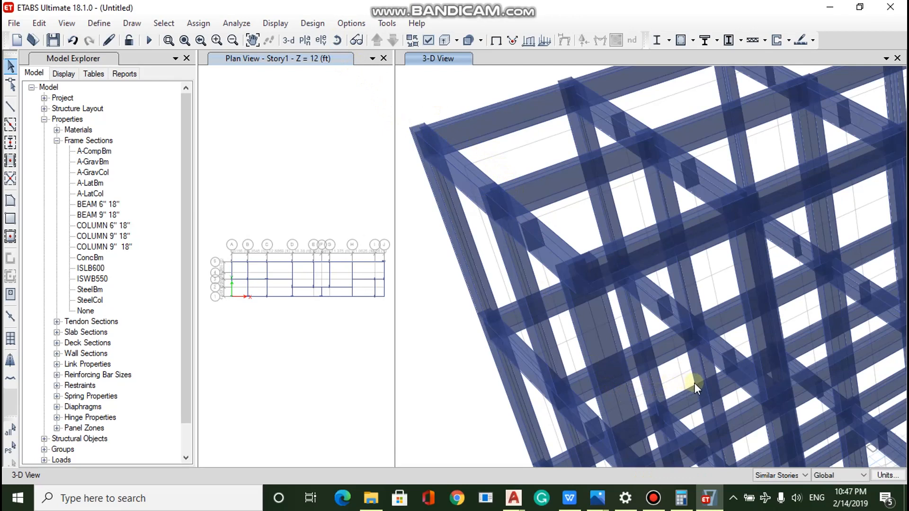
left_click(337, 40)
left_click_drag(577, 222, 630, 237)
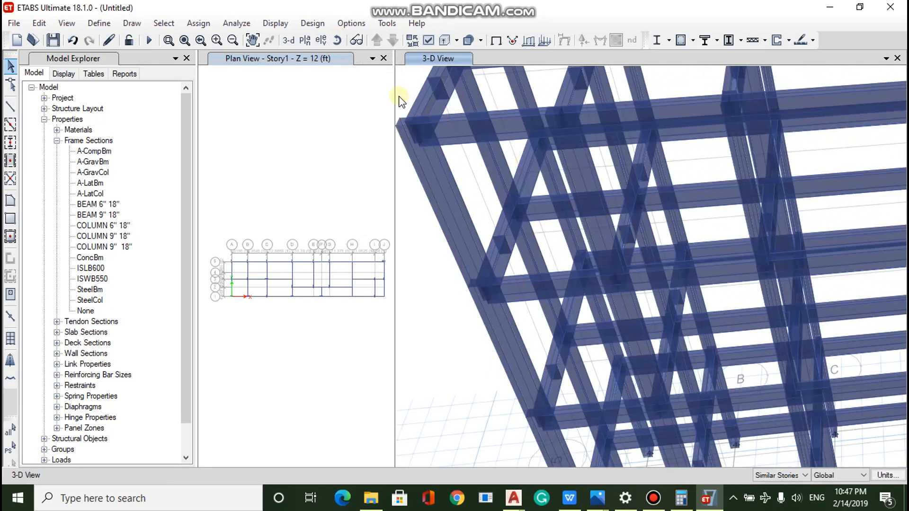
scroll(501, 220, "down", 5)
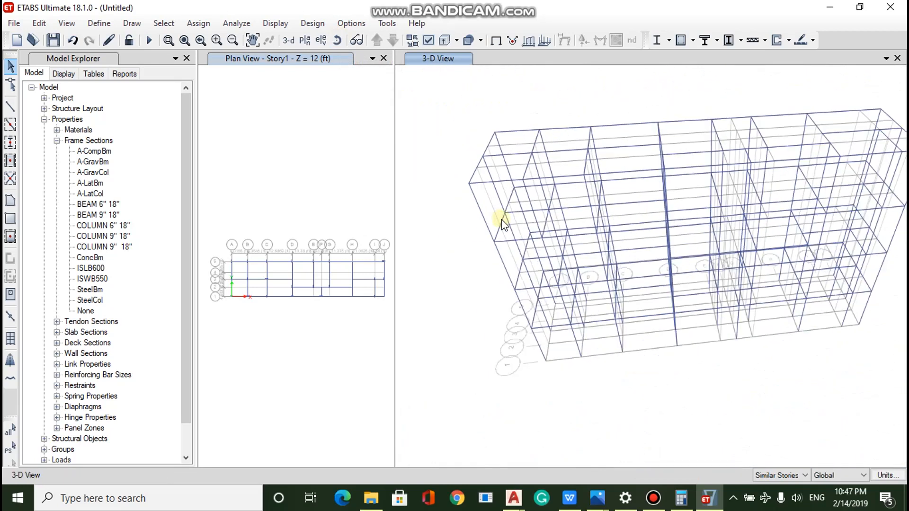
scroll(471, 180, "up", 3)
scroll(470, 180, "up", 4)
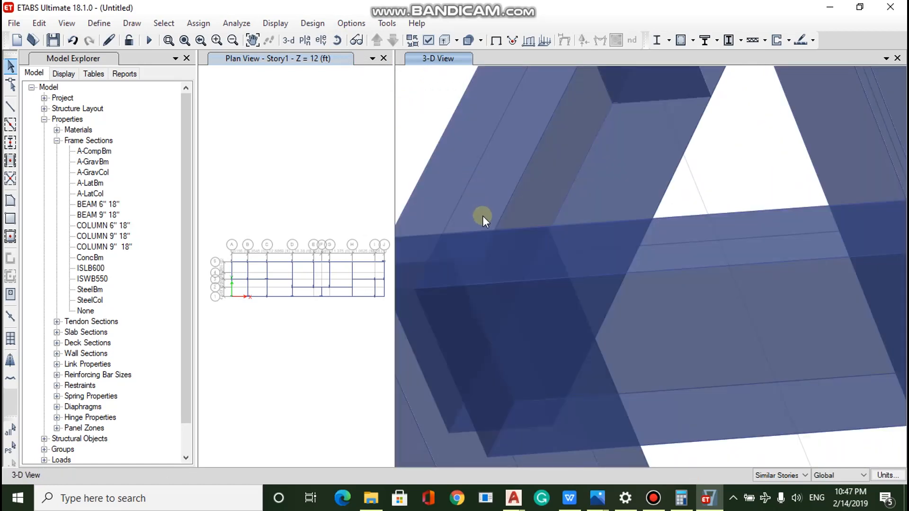
scroll(482, 216, "down", 2)
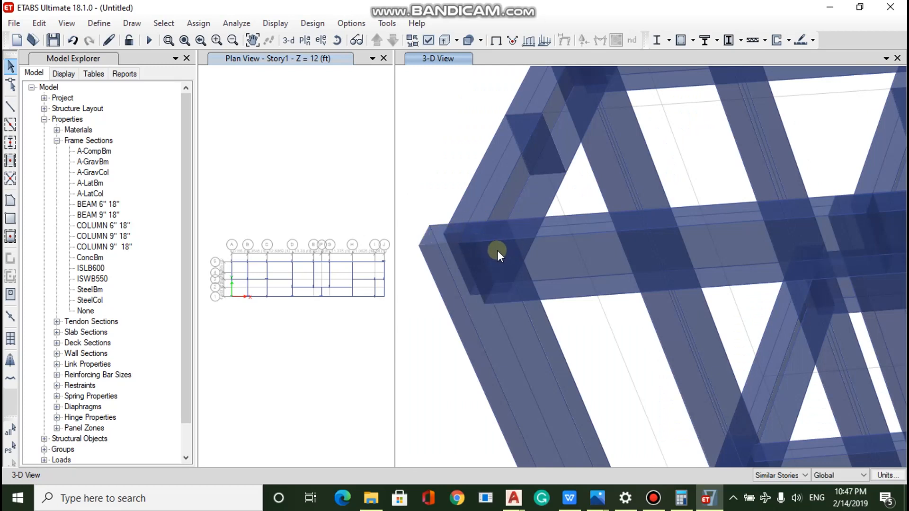
scroll(497, 251, "down", 3)
scroll(498, 251, "down", 2)
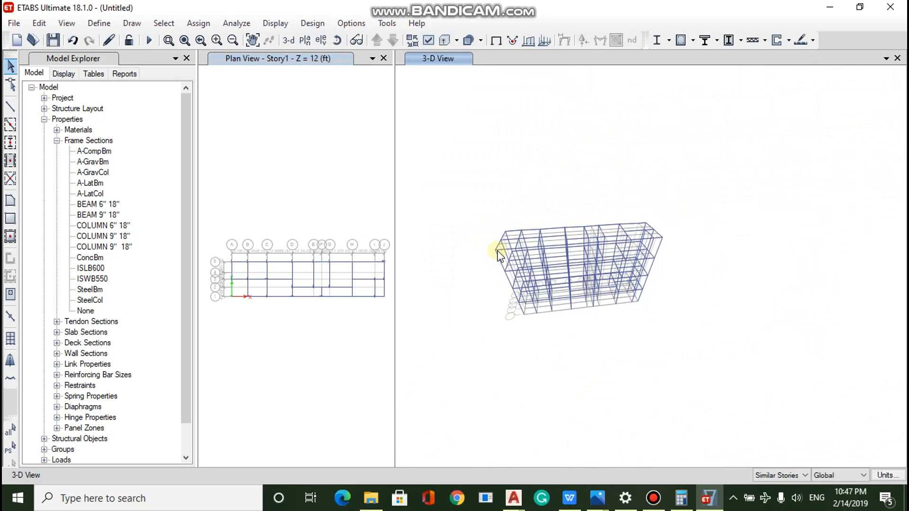
scroll(576, 253, "up", 3)
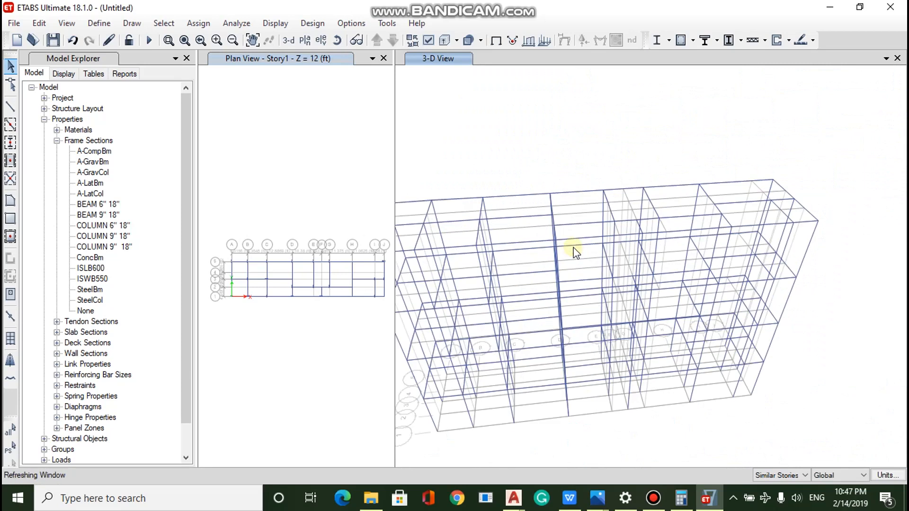
scroll(615, 294, "down", 4)
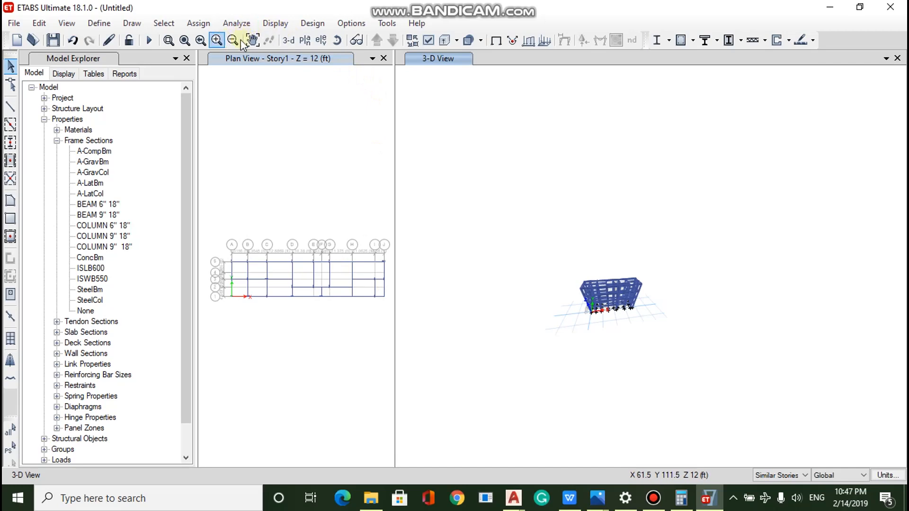
left_click(292, 41)
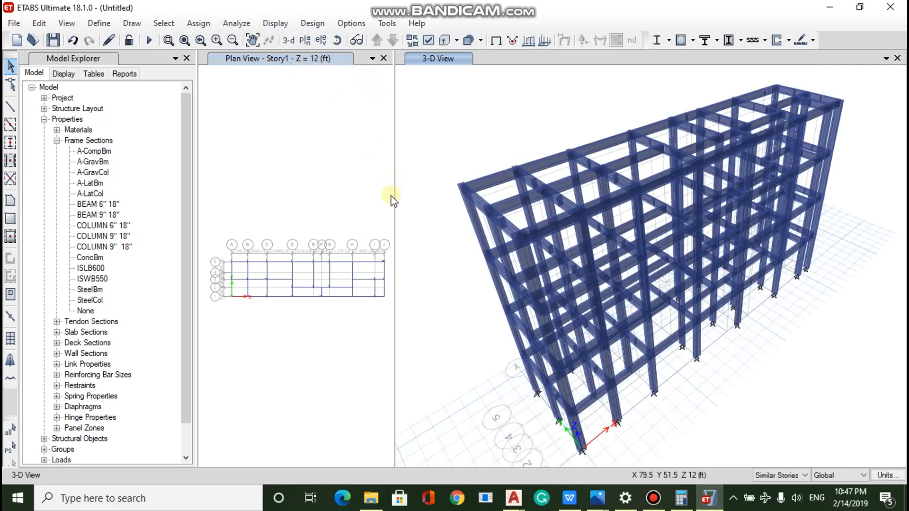
left_click_drag(394, 191, 659, 178)
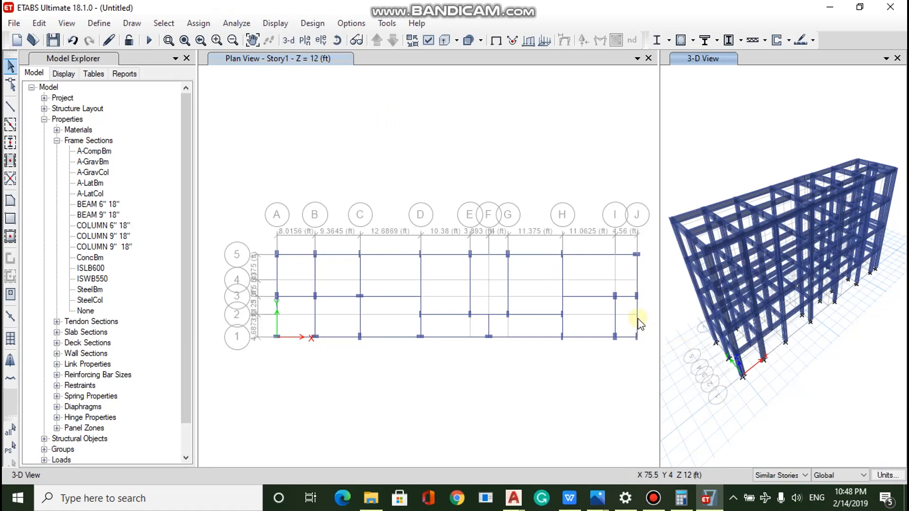
Step: From the Story2 plan, delete the beams on grid line J between lines 1 and 3 and on line 1 between I and J across similar stories
scroll(638, 319, "up", 3)
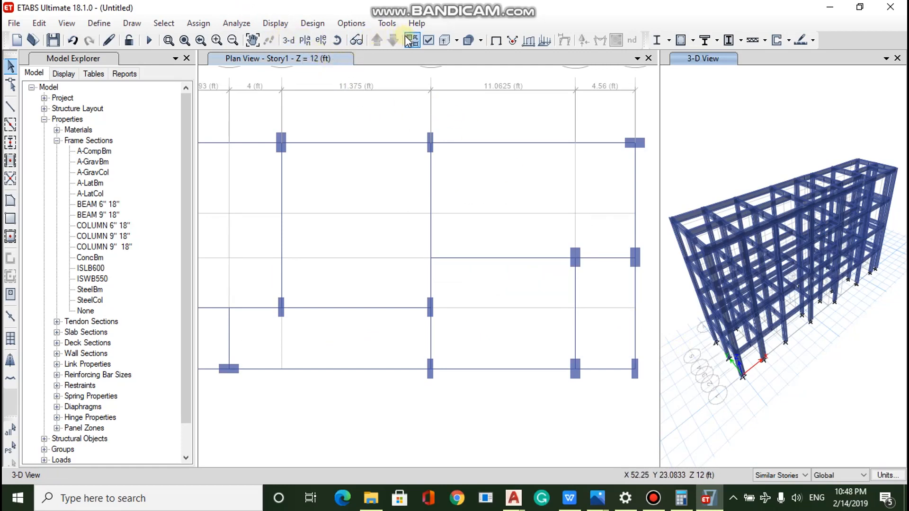
left_click(360, 103)
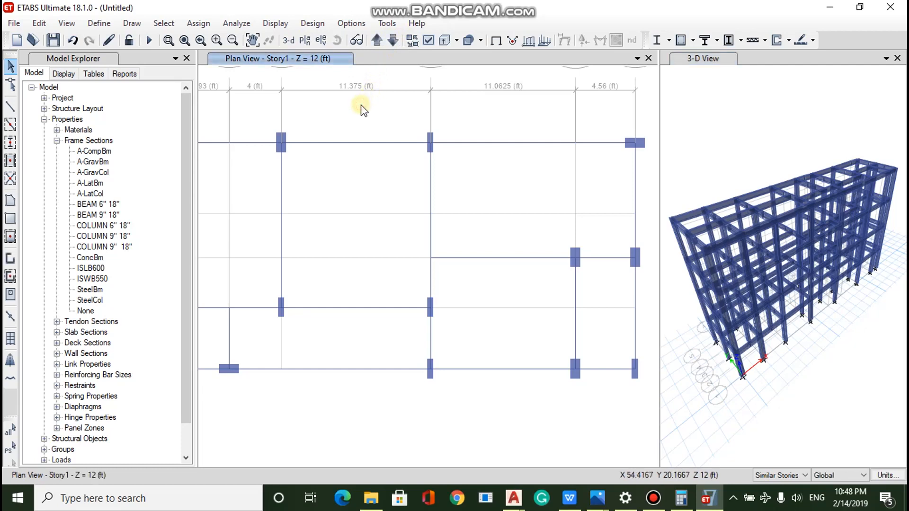
left_click(375, 44)
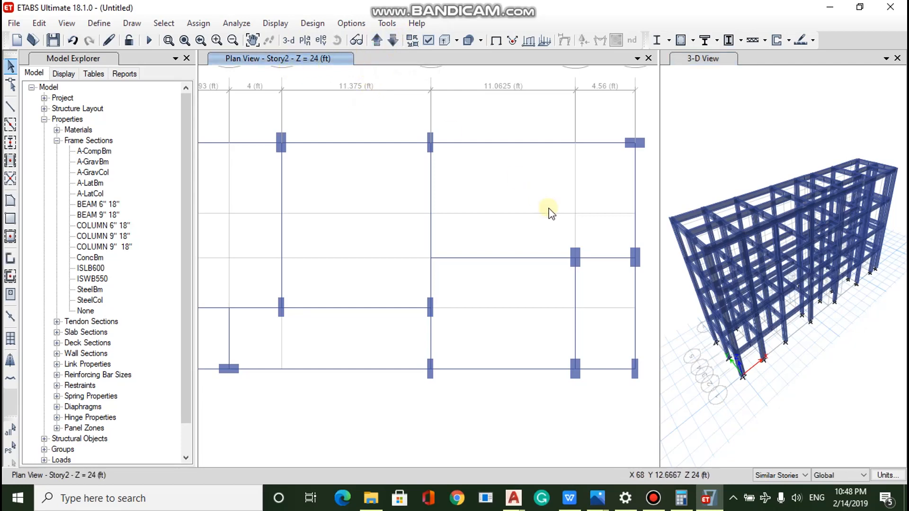
left_click(631, 306)
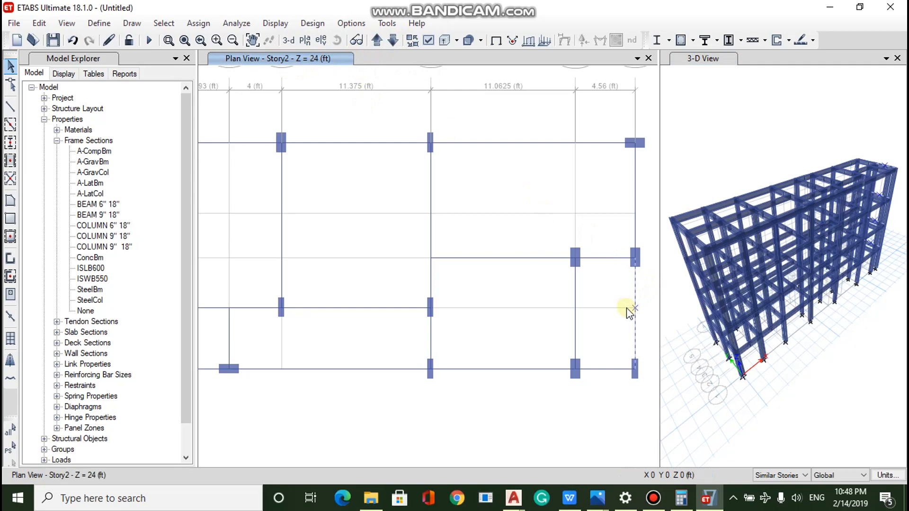
left_click_drag(625, 382, 605, 359)
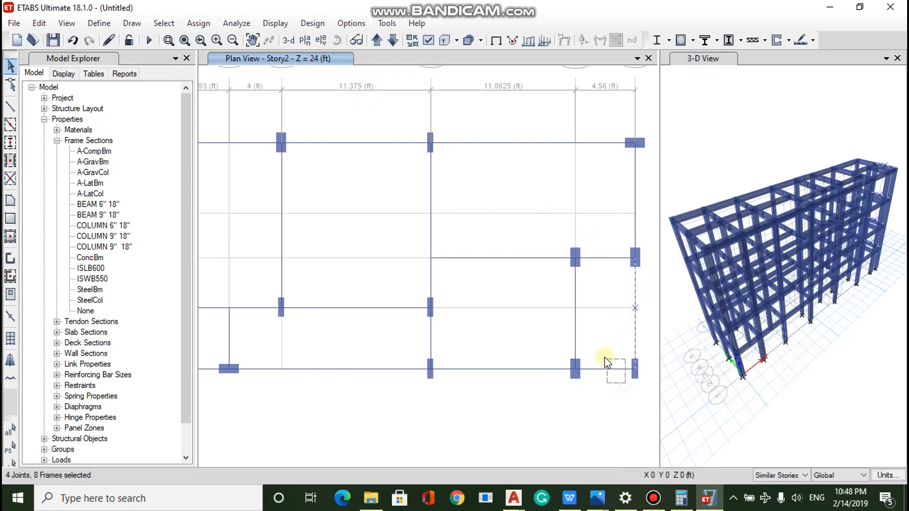
key("Delete")
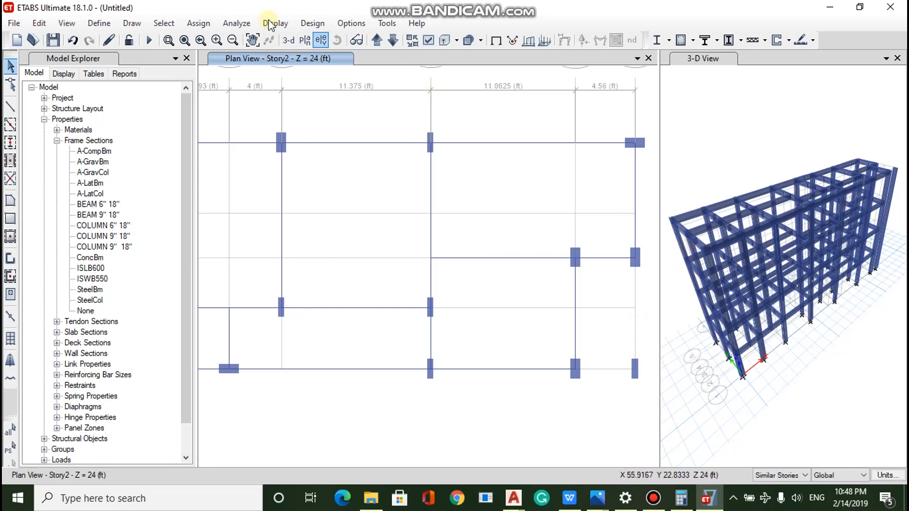
Step: With drawing limited to One Story, draw BEAM 6" 18" beams on Story1 along grid J between lines 3 and 1 and along line 1 between I and J
left_click(378, 41)
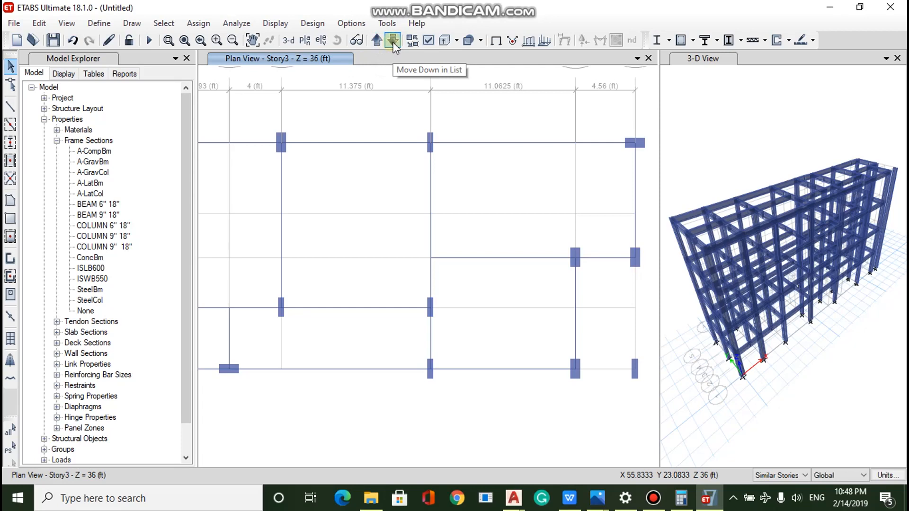
left_click(379, 46)
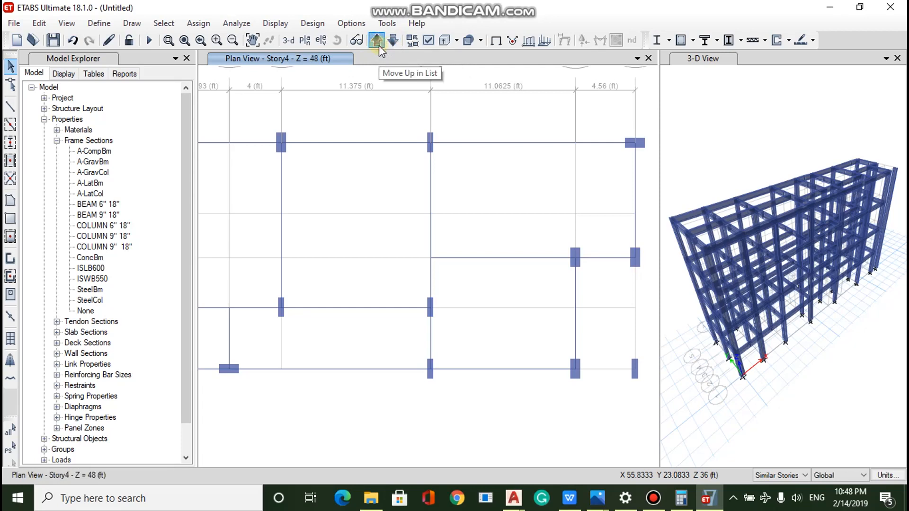
left_click(379, 46)
left_click(379, 45)
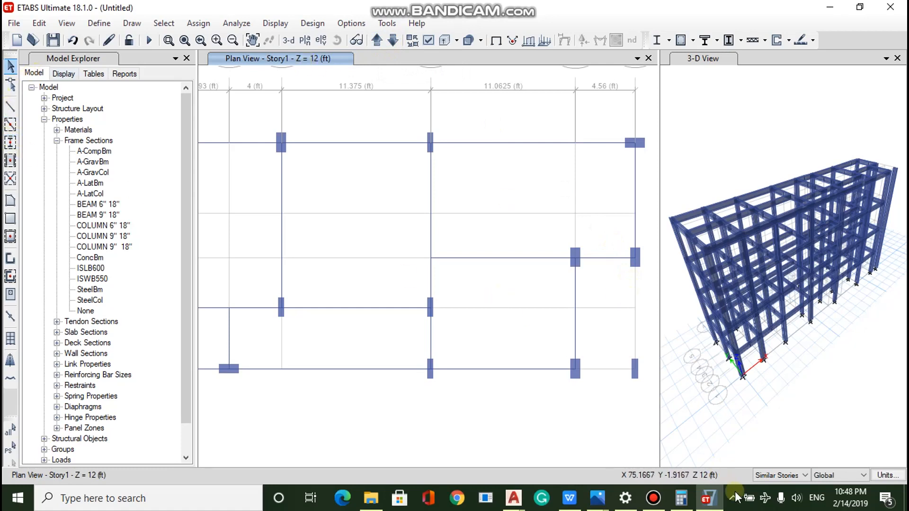
left_click(776, 472)
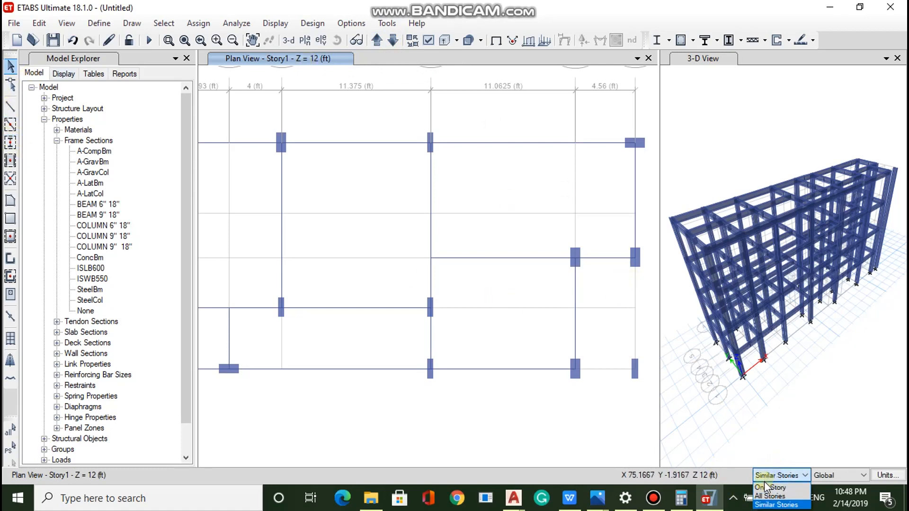
left_click(768, 488)
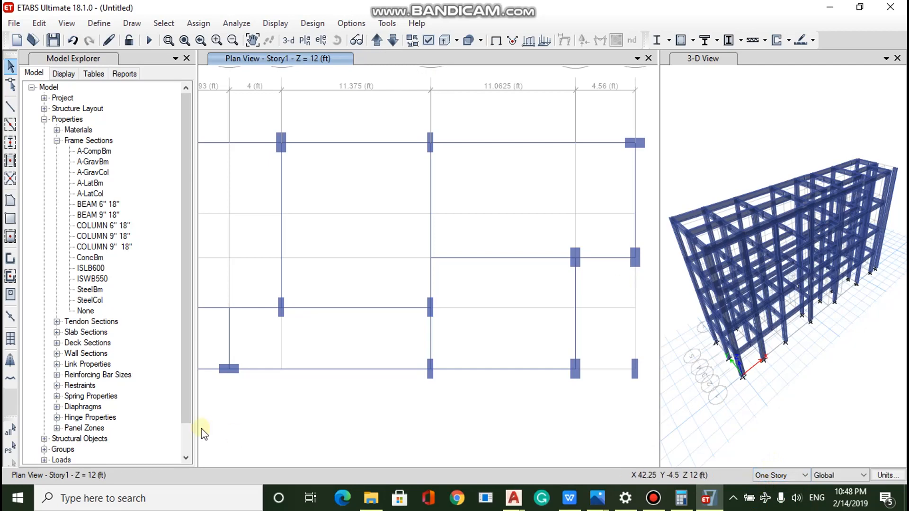
left_click(9, 125)
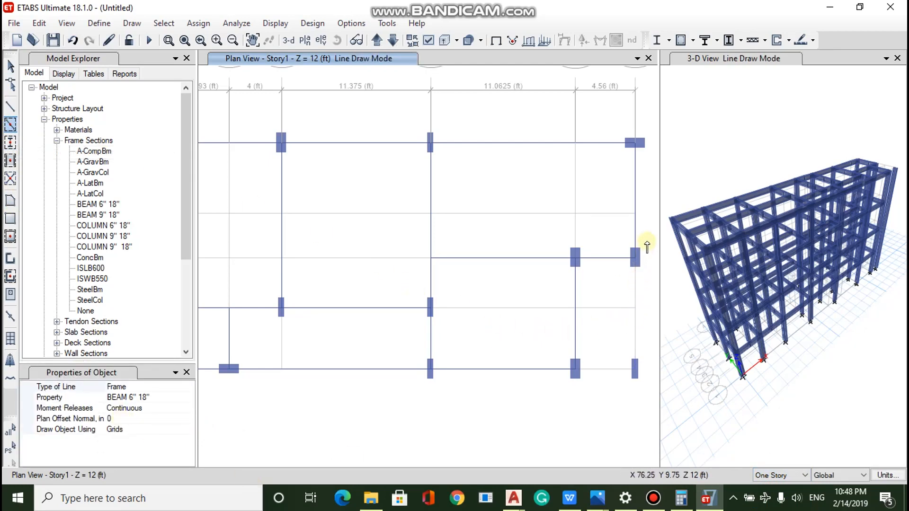
left_click_drag(628, 265, 625, 398)
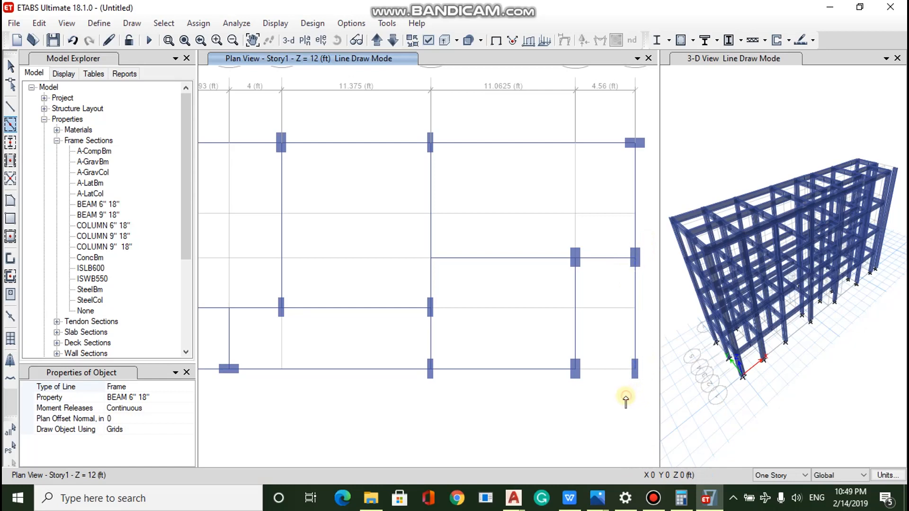
left_click_drag(557, 351, 647, 388)
left_click_drag(569, 393, 572, 388)
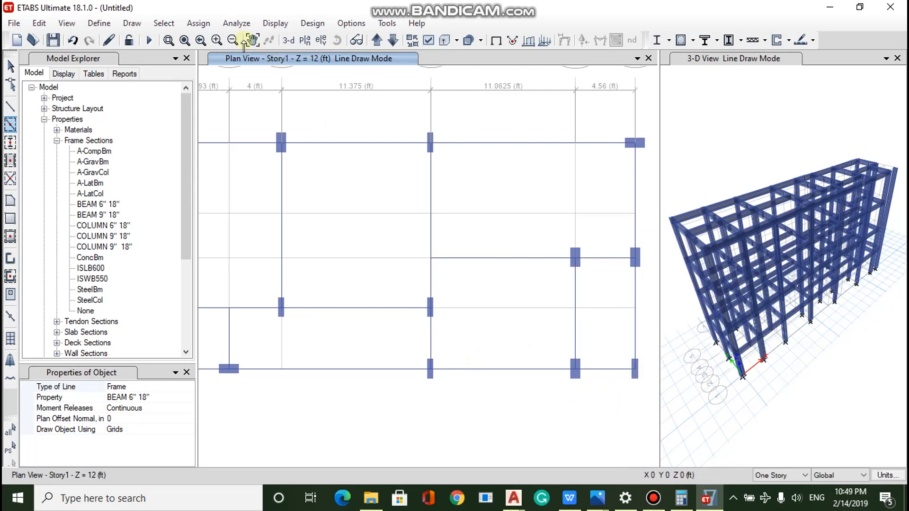
Step: On the Base plan, select all the column base joints and assign them fixed restraints in all translations and rotations
key("Escape")
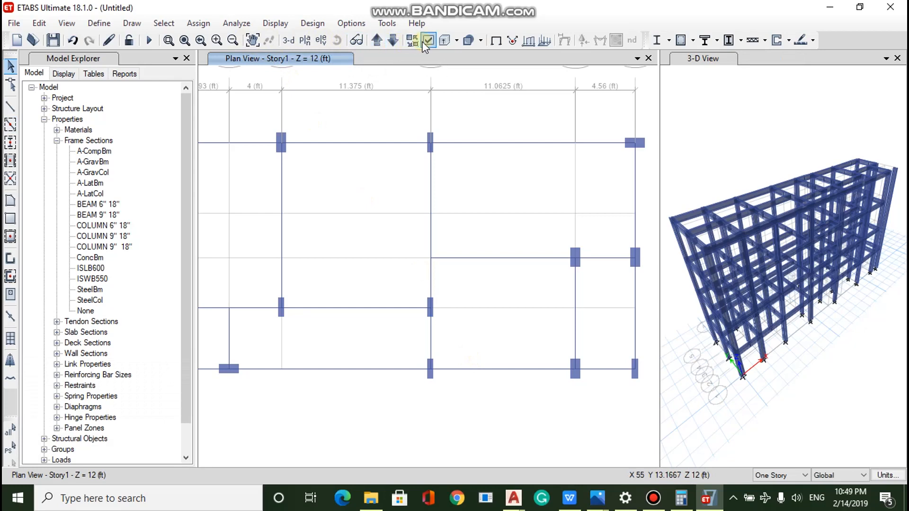
left_click(393, 41)
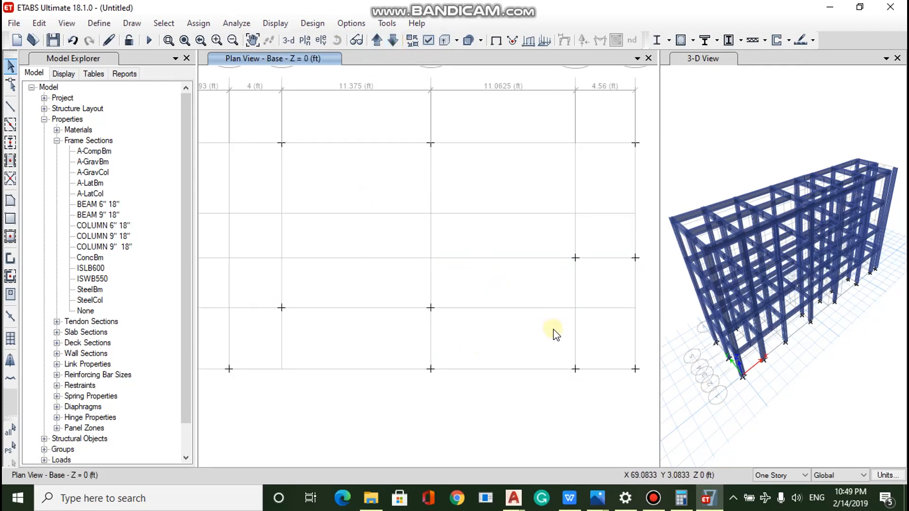
scroll(556, 334, "down", 3)
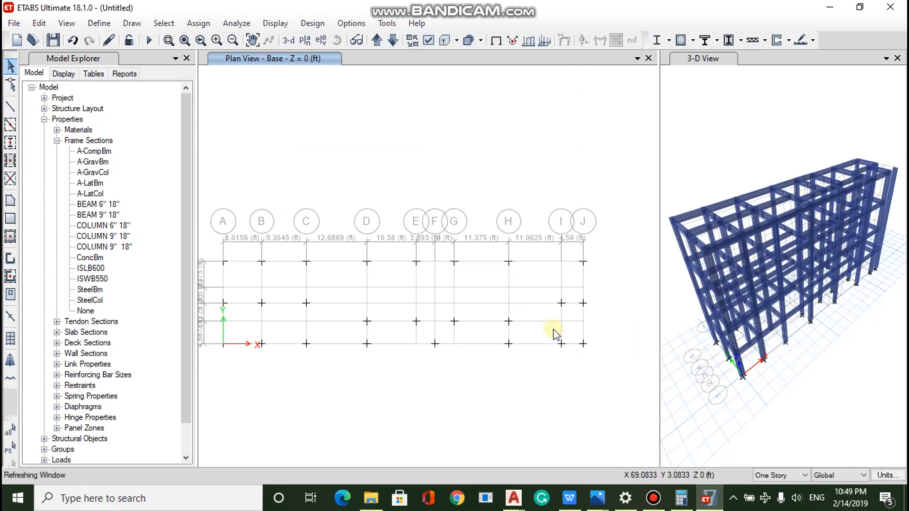
left_click_drag(604, 360, 210, 248)
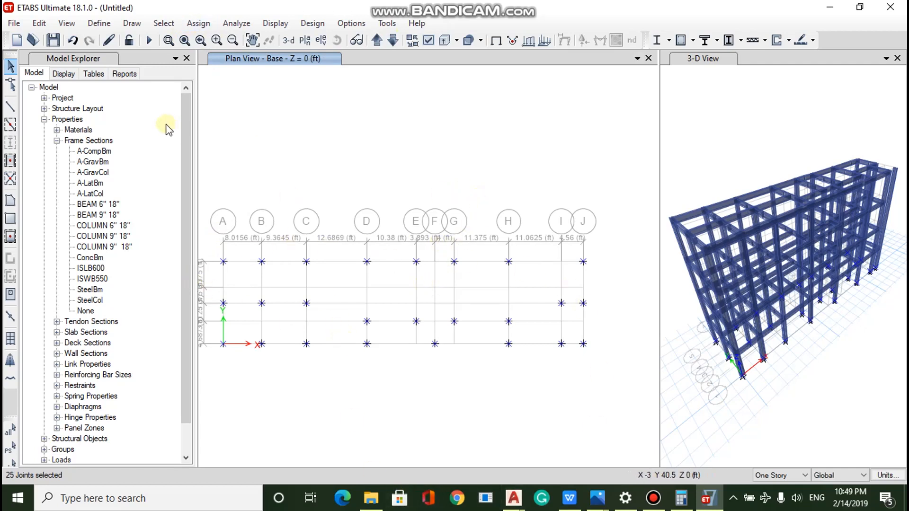
left_click(206, 28)
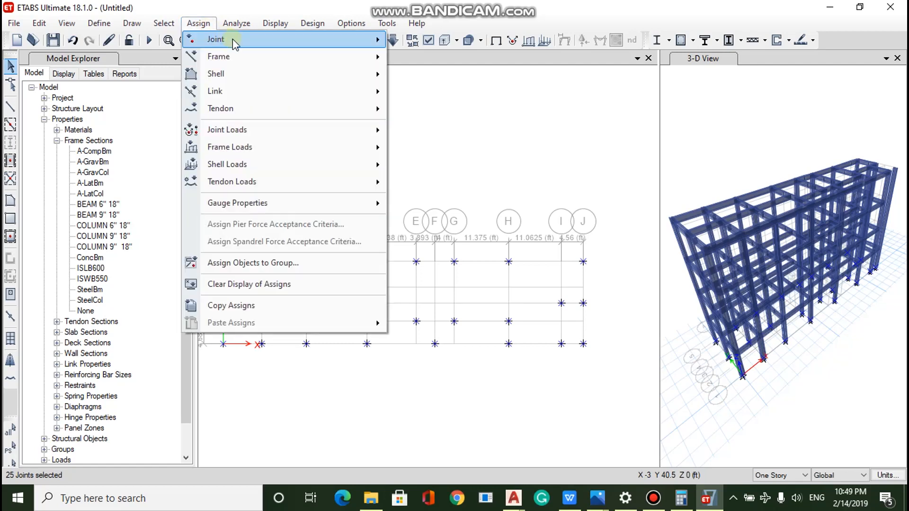
mouse_move(234, 41)
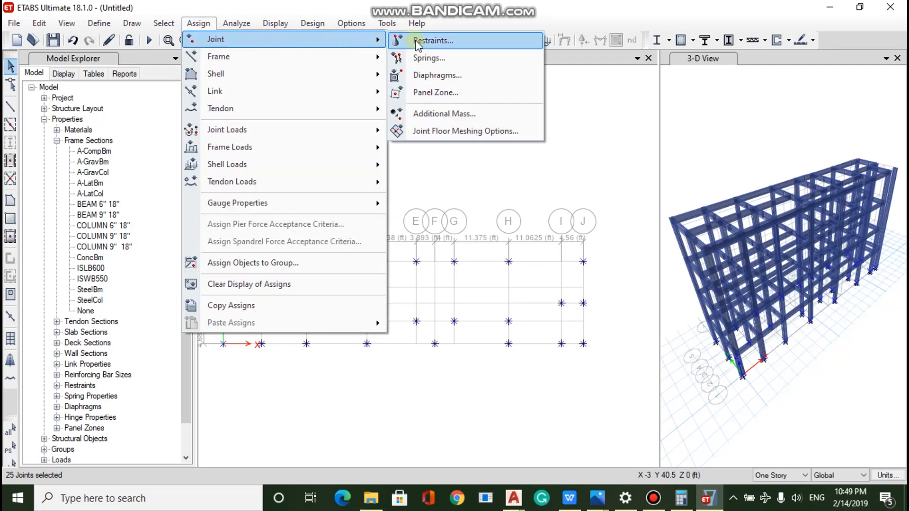
left_click(417, 41)
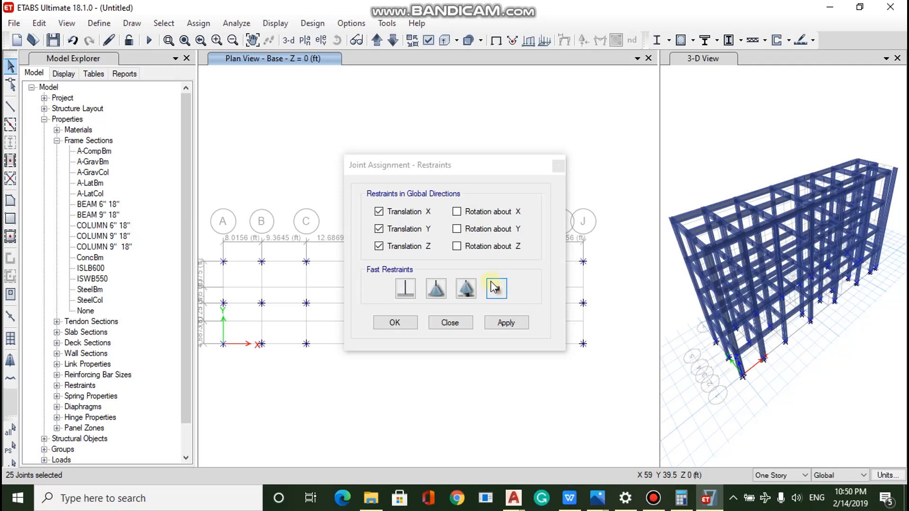
left_click(409, 292)
left_click(505, 327)
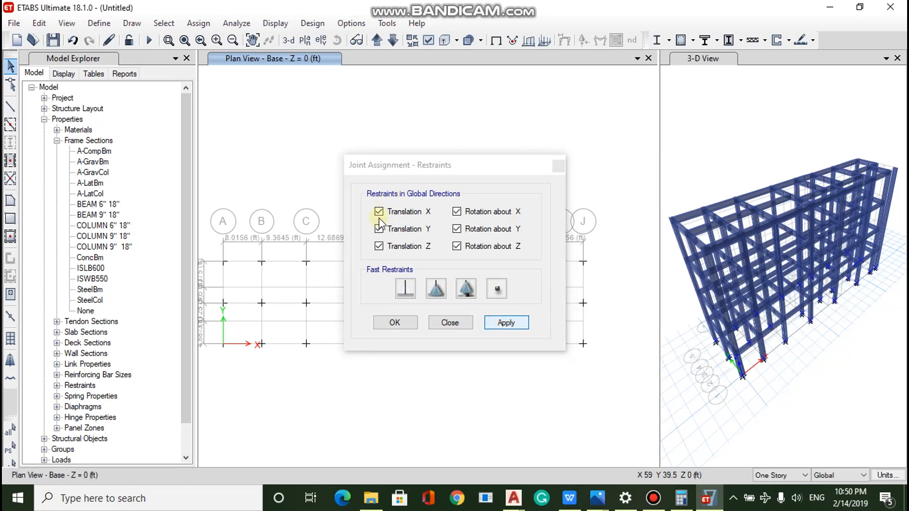
left_click(406, 323)
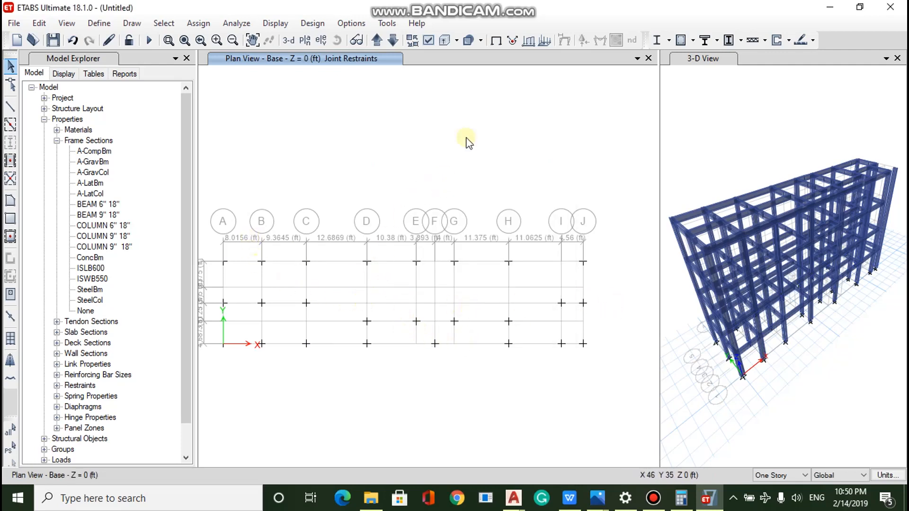
Step: On the Story2 plan, switch drawing to Similar Stories and choose Slab 5" as the property for drawing floors
left_click(377, 40)
left_click(378, 40)
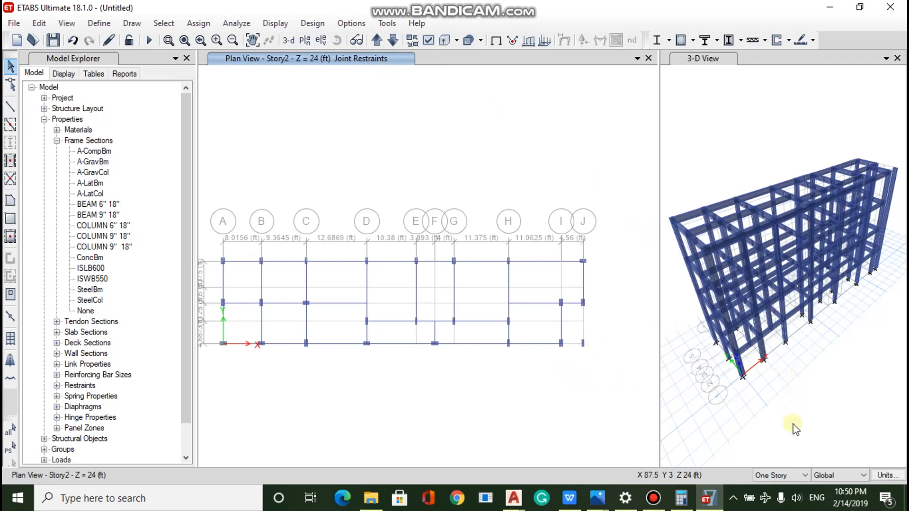
left_click(769, 474)
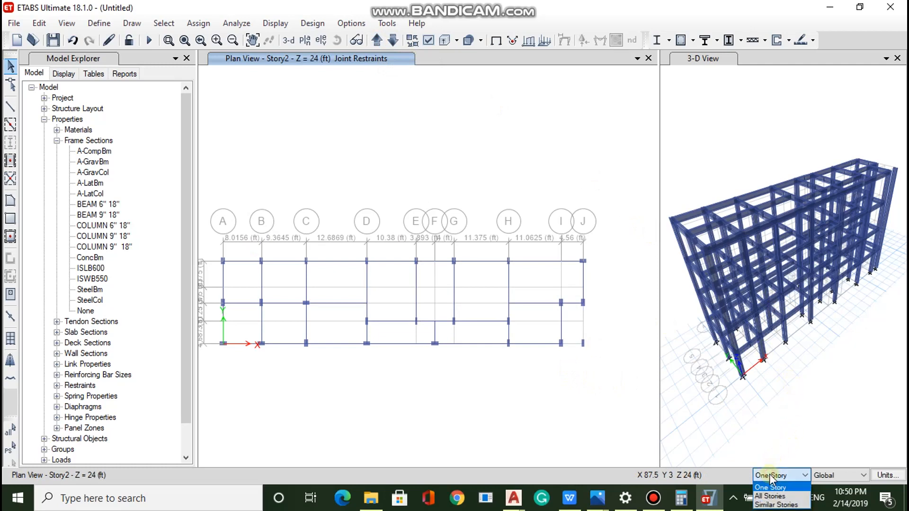
left_click(768, 505)
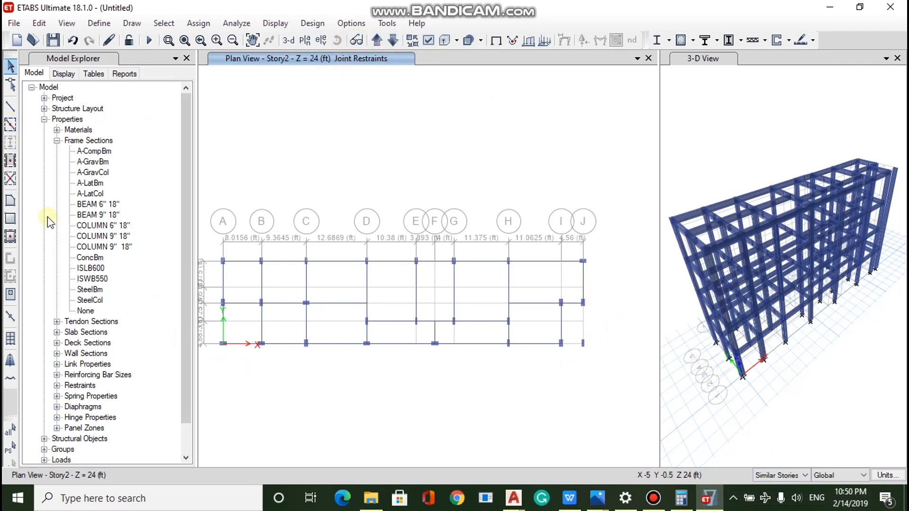
left_click(10, 203)
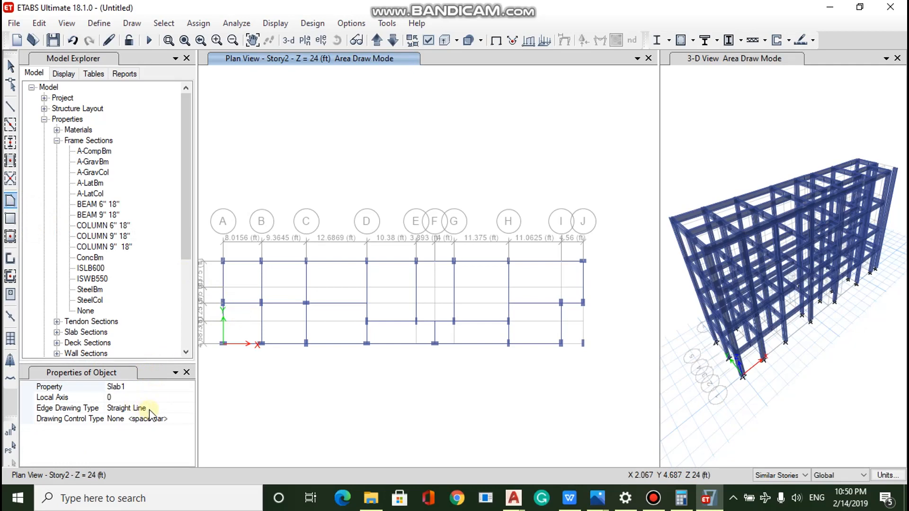
left_click(175, 389)
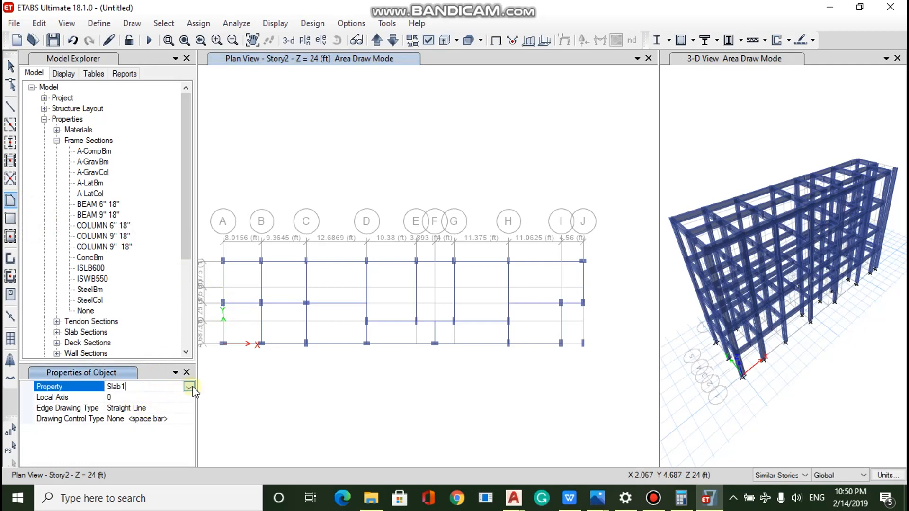
left_click(189, 387)
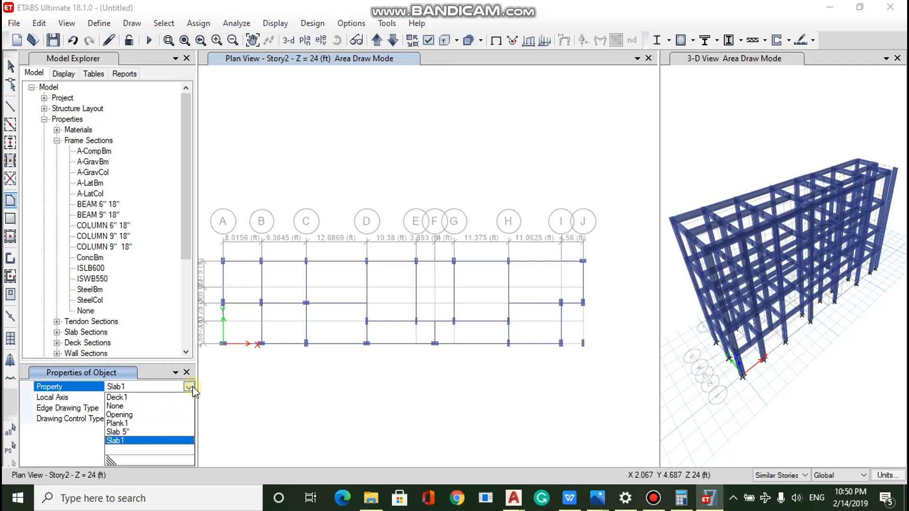
left_click(125, 433)
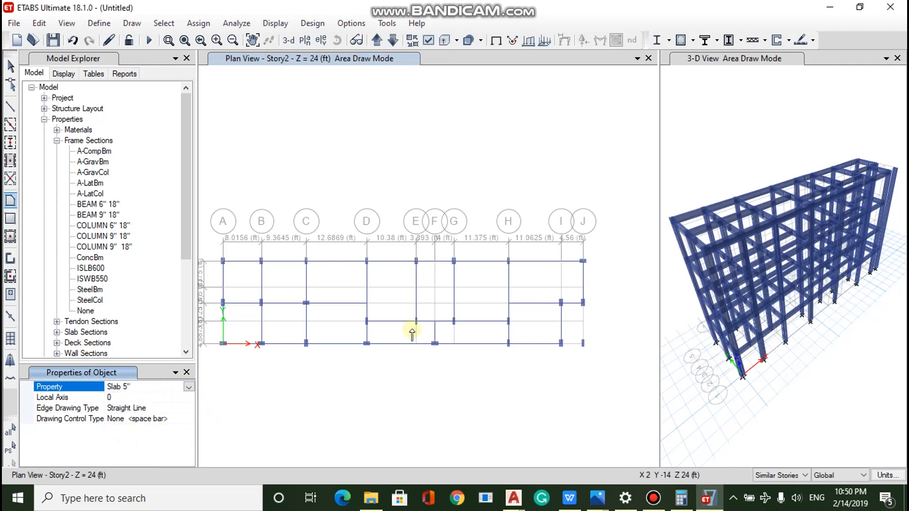
Step: Draw a Slab 5" floor panel on Story2 with corners at grid points J3, J5, H5 and H3
left_click(583, 303)
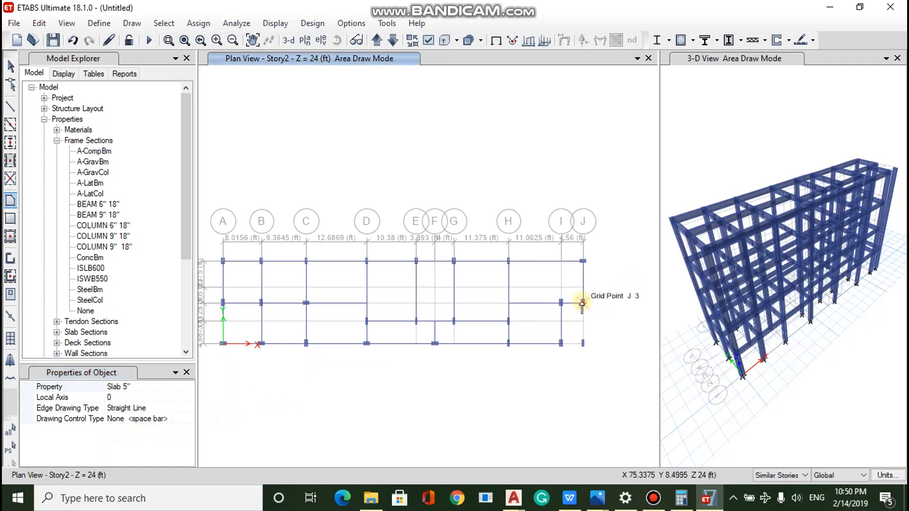
left_click(583, 261)
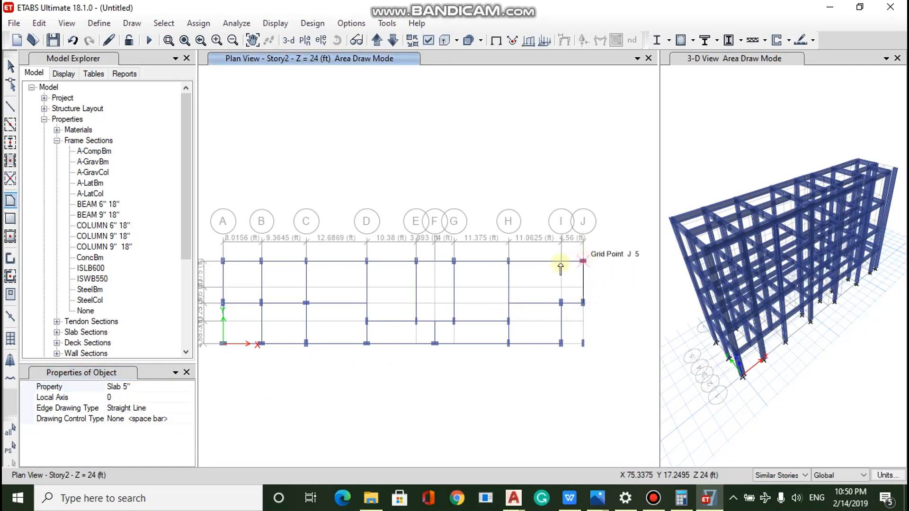
left_click(509, 261)
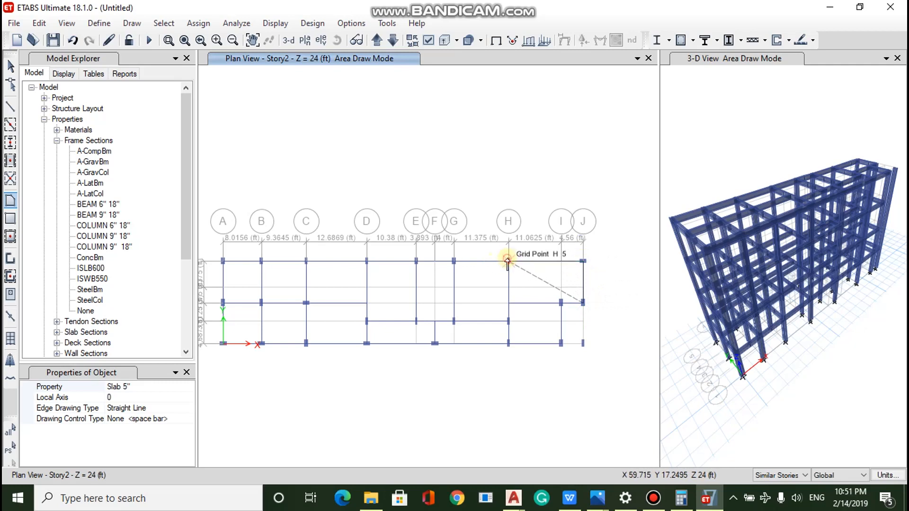
left_click(509, 303)
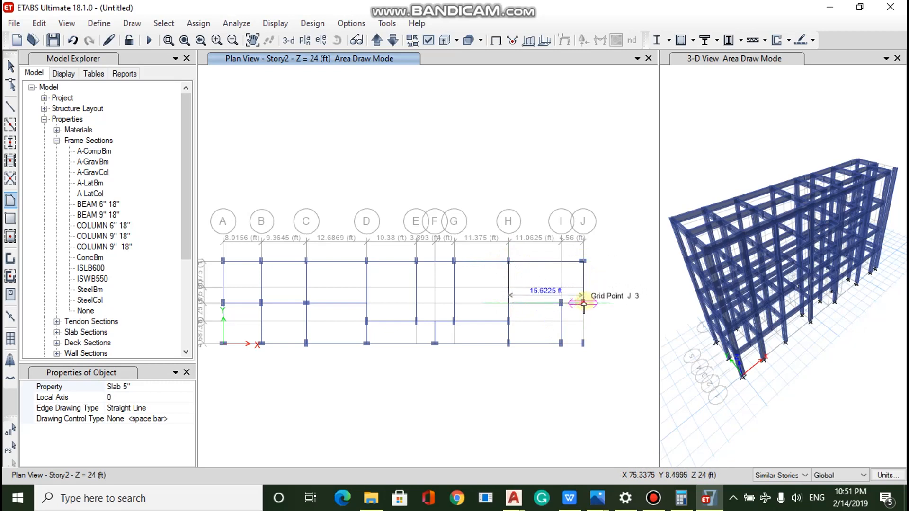
double_click(542, 291)
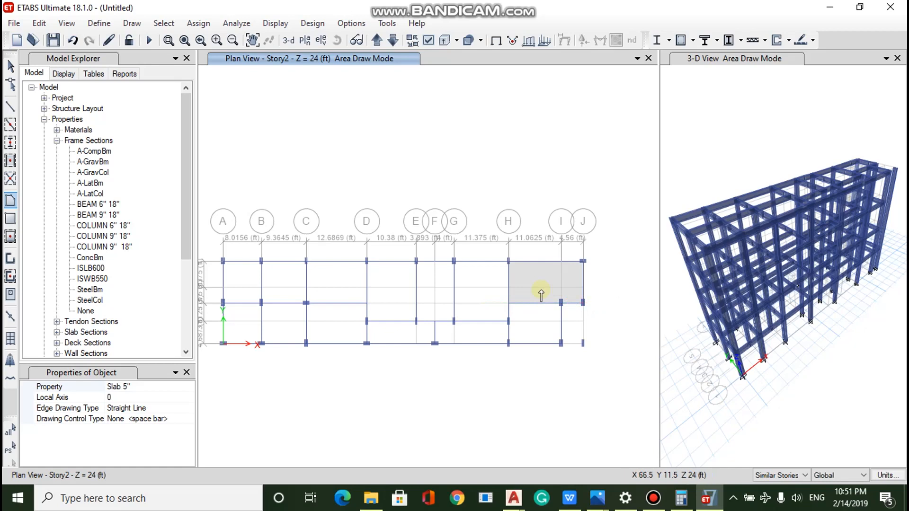
Step: Delete the slab panel between grids H and J and lines 3 and 5 across similar stories
key("Escape")
left_click(554, 284)
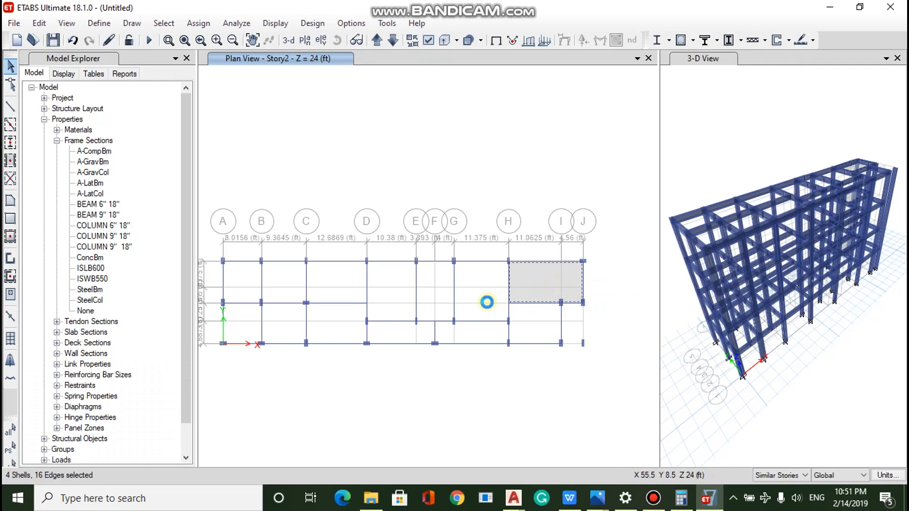
key("Delete")
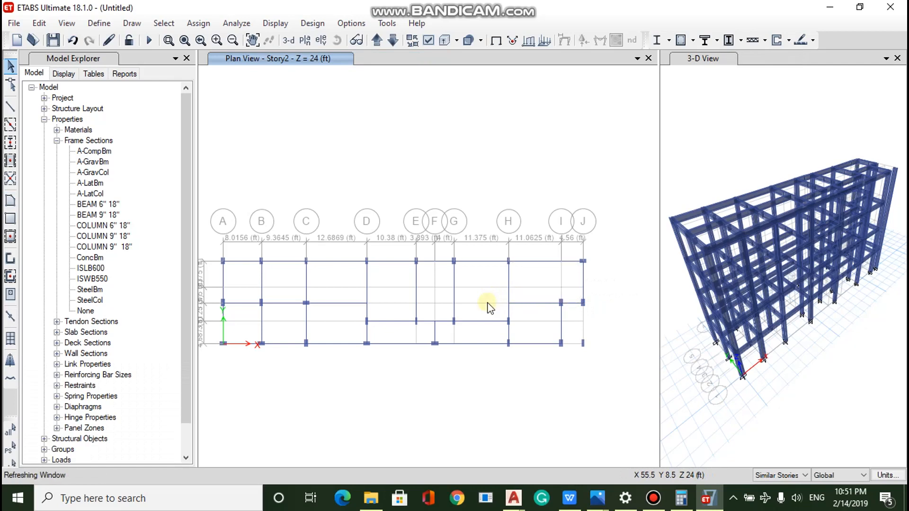
Step: Fill all grid bays of the Story2 plan with Slab 5" panels at once, across similar stories
left_click(11, 239)
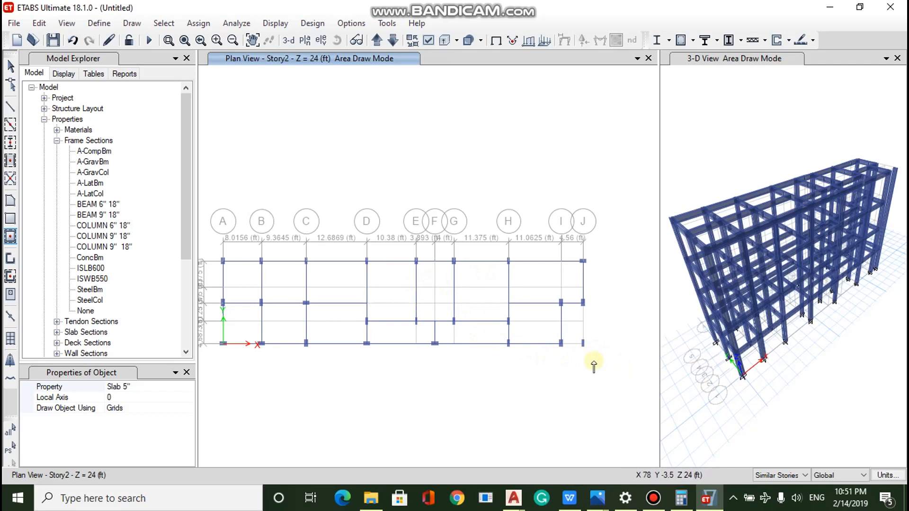
mouse_move(575, 352)
left_mouse_down()
mouse_move(494, 286)
mouse_move(511, 318)
mouse_move(508, 307)
mouse_move(565, 359)
left_mouse_up()
scroll(601, 367, "down", 5)
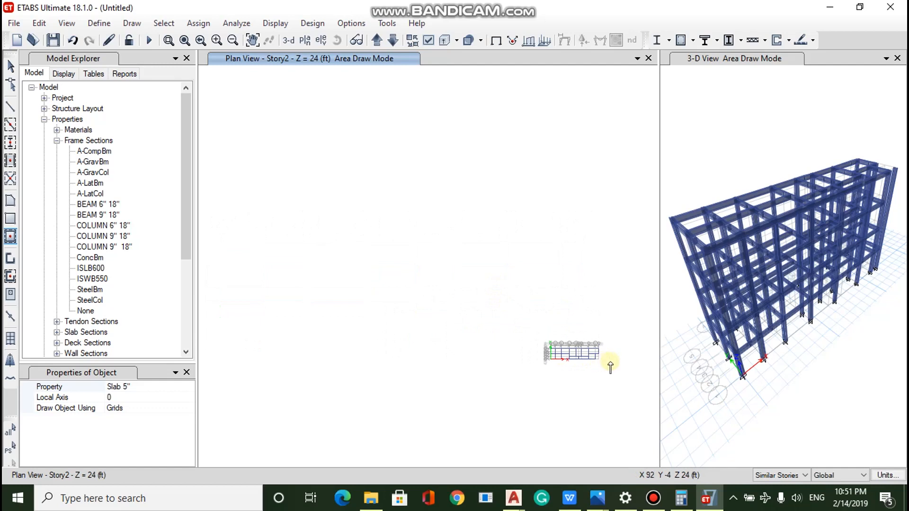
mouse_move(611, 362)
left_mouse_down()
mouse_move(552, 349)
mouse_move(524, 325)
left_mouse_up()
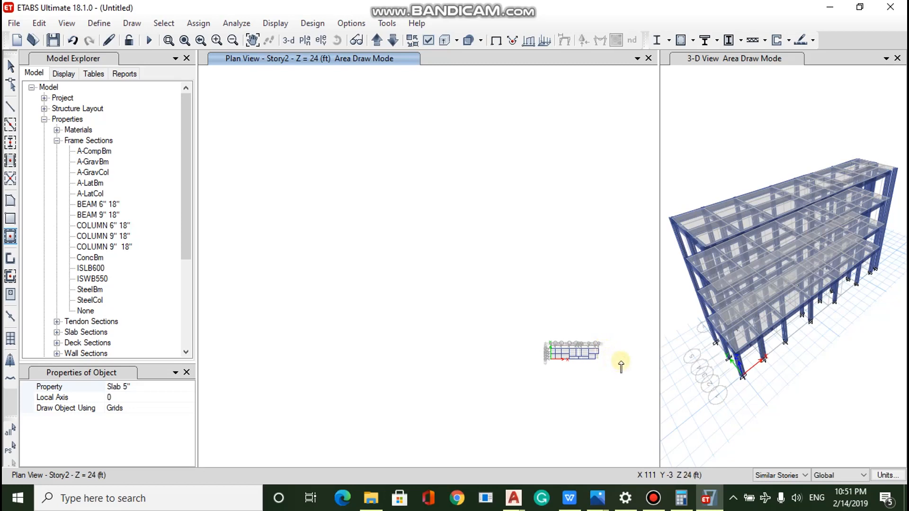
key("Escape")
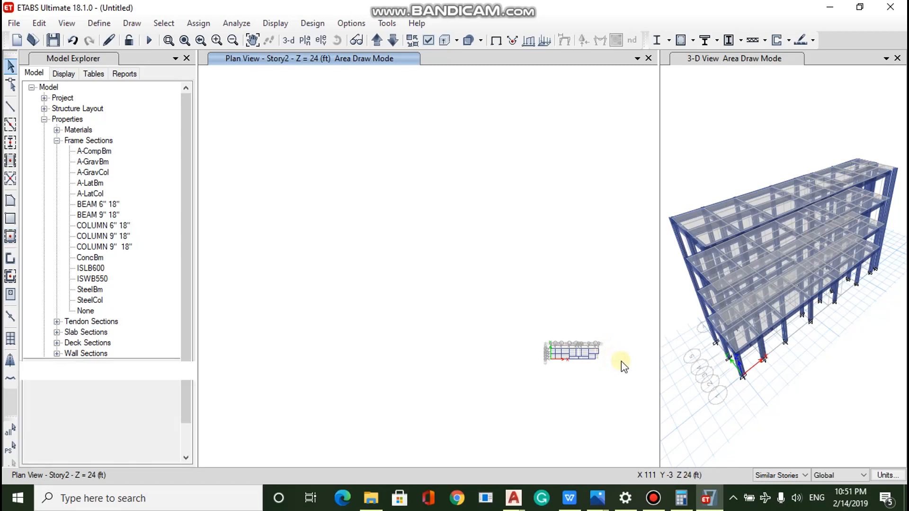
Step: Delete the slab panels between grids I and J from line 1 to line 3 across similar stories
scroll(608, 358, "up", 3)
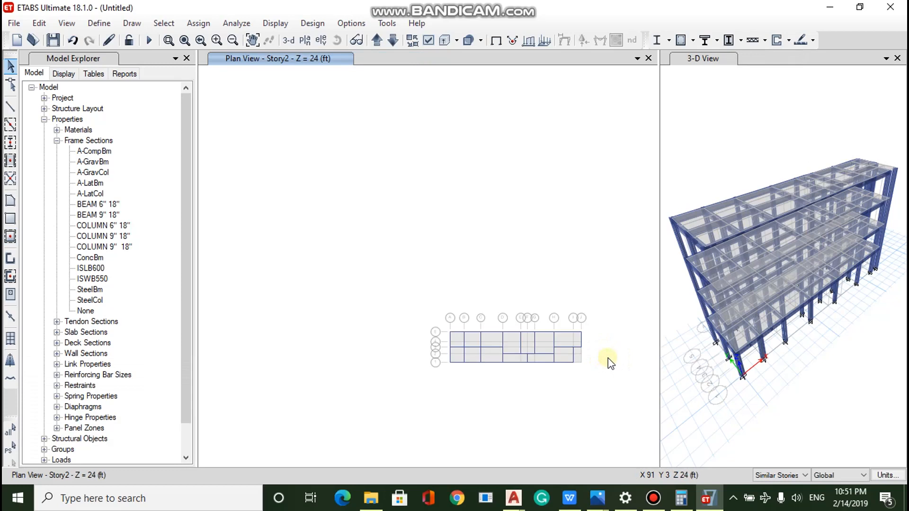
scroll(608, 358, "up", 2)
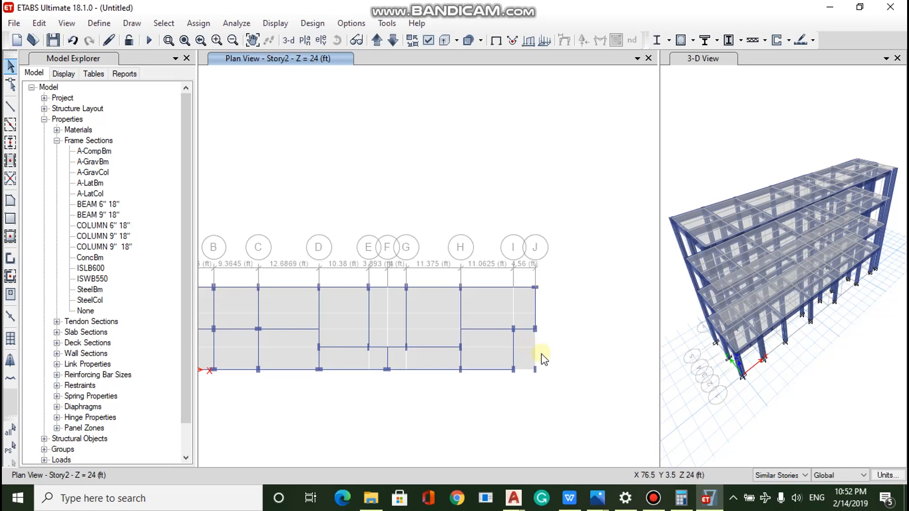
left_click(527, 345)
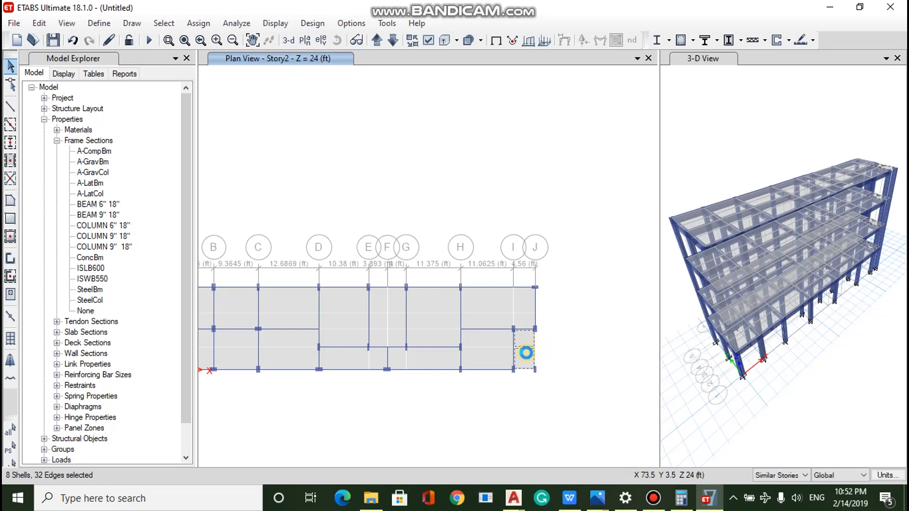
key("Delete")
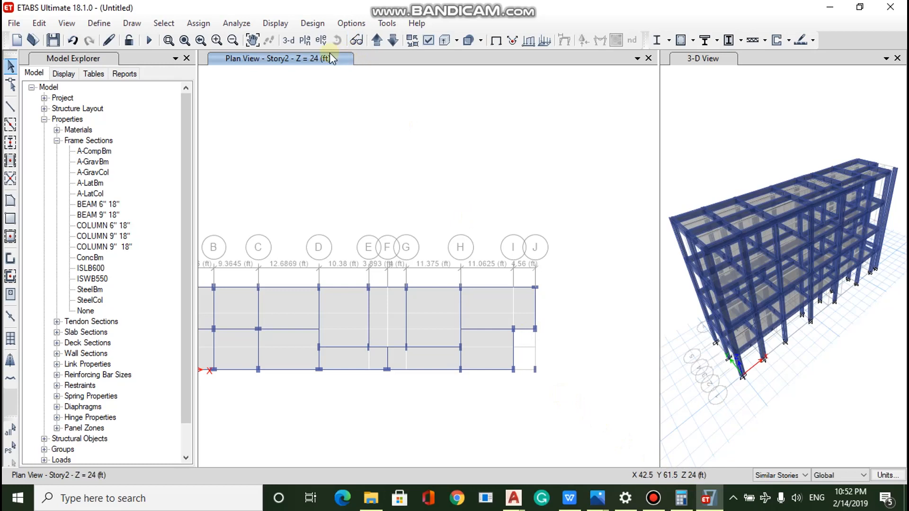
Step: Review the slab layout on the upper story plans, and bring up the Story1 plan at the bay between grids I and J
left_click(376, 40)
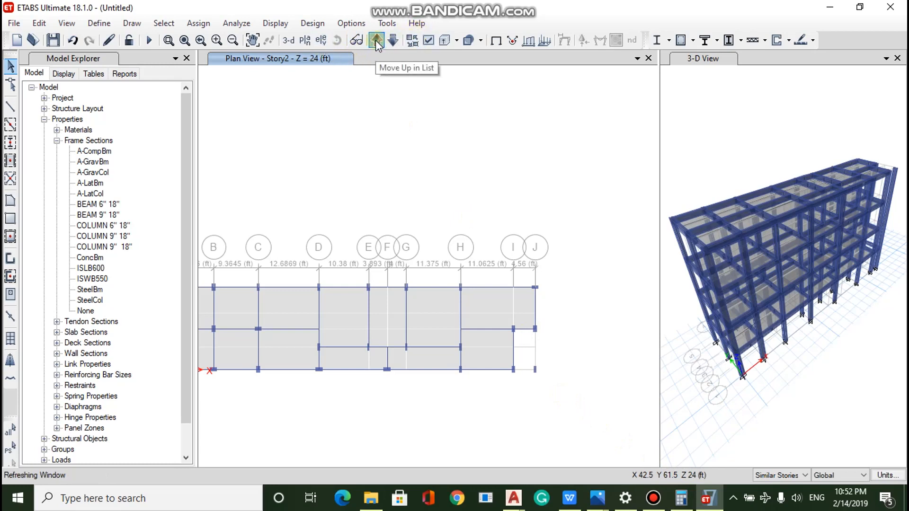
left_click(376, 41)
left_click(377, 41)
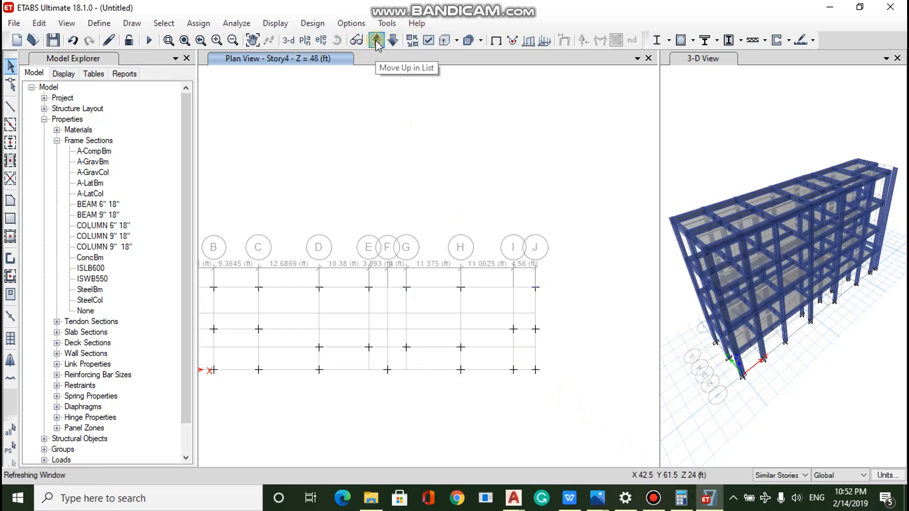
left_click(377, 41)
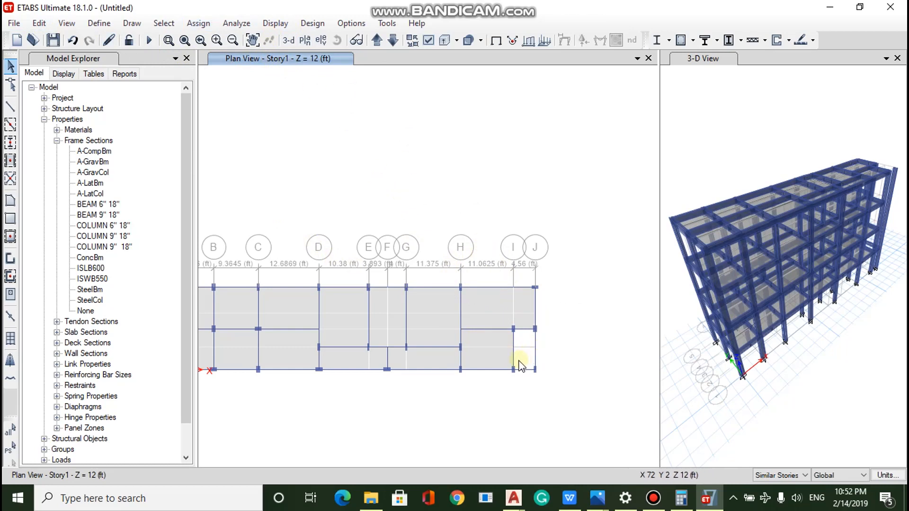
scroll(520, 365, "up", 3)
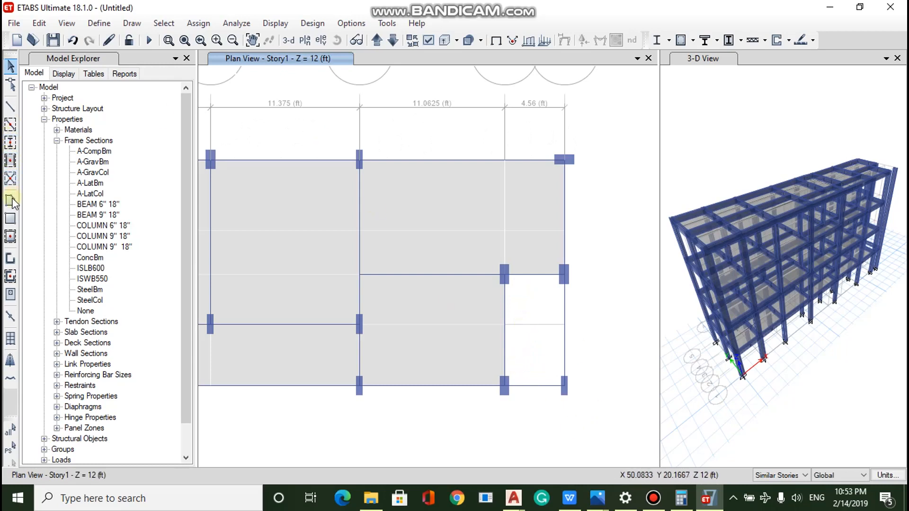
Step: Fill the two open bays between grids I and J from line 1 to line 3 with Slab 5" panels across similar stories
left_click(10, 237)
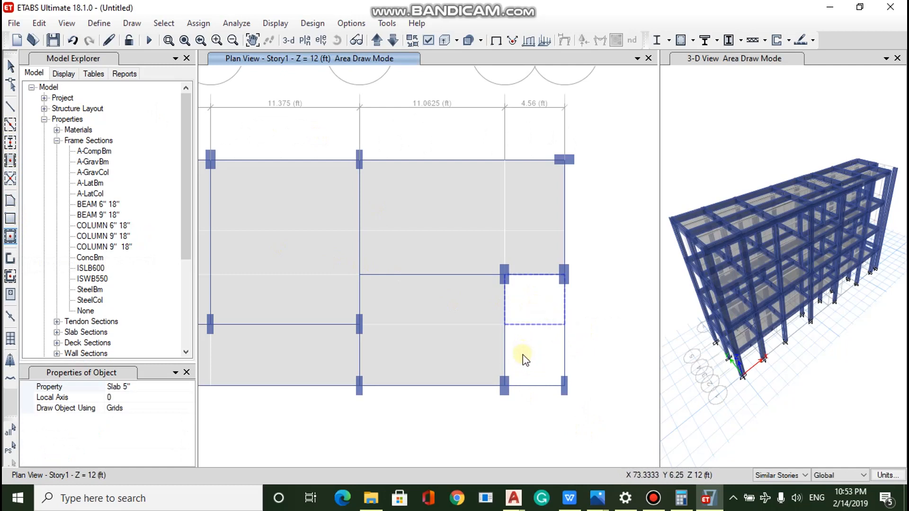
left_click(545, 373)
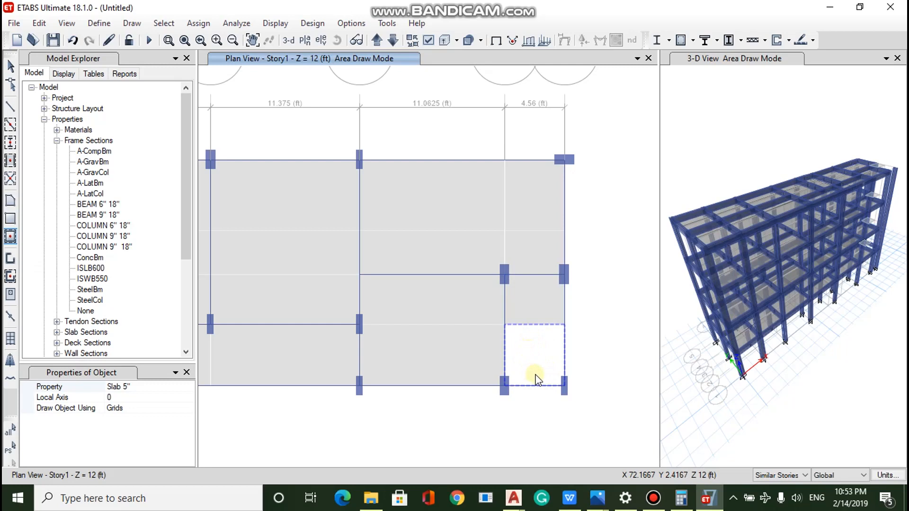
left_click(548, 362)
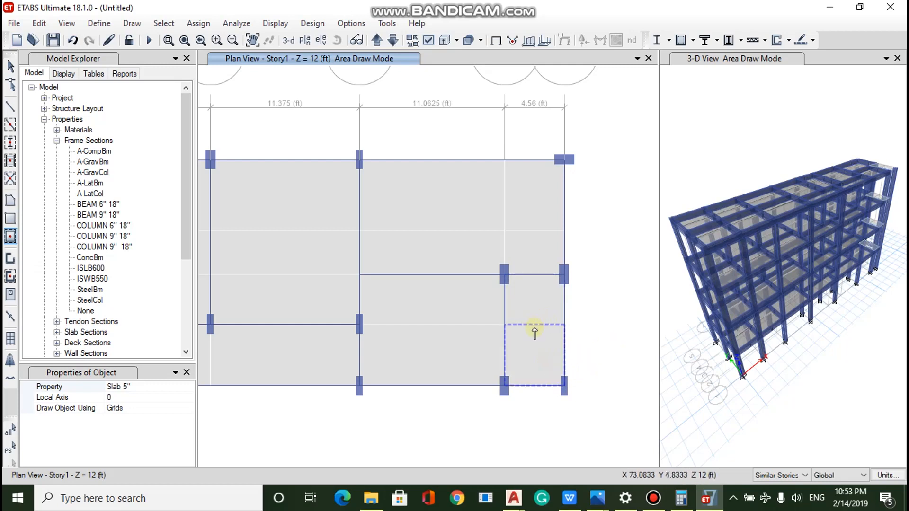
key("Escape")
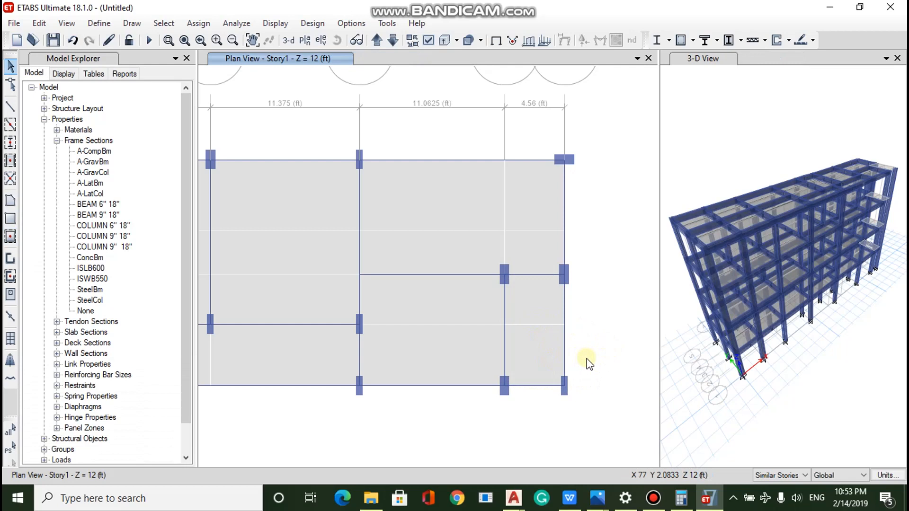
Step: Limit edits to One Story and delete the Story2 slab panels between grids I and J from line 1 to line 3
scroll(587, 364, "down", 3)
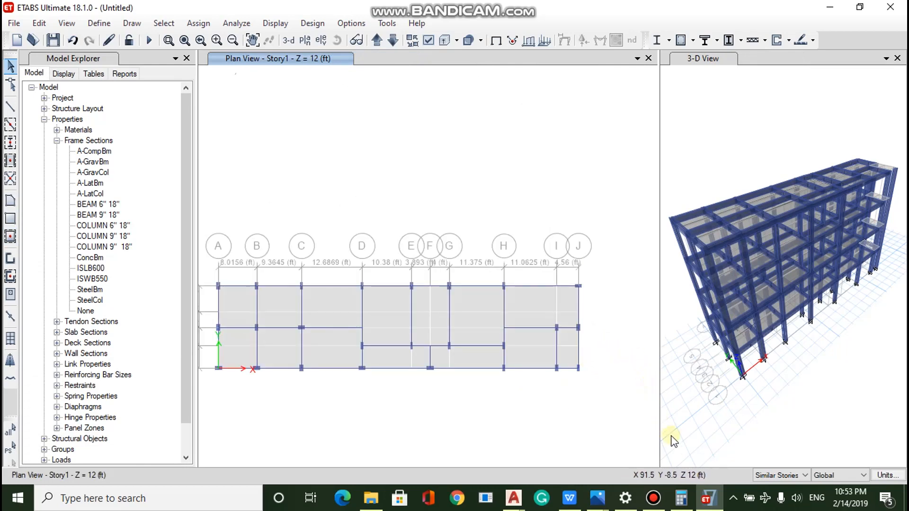
left_click(765, 470)
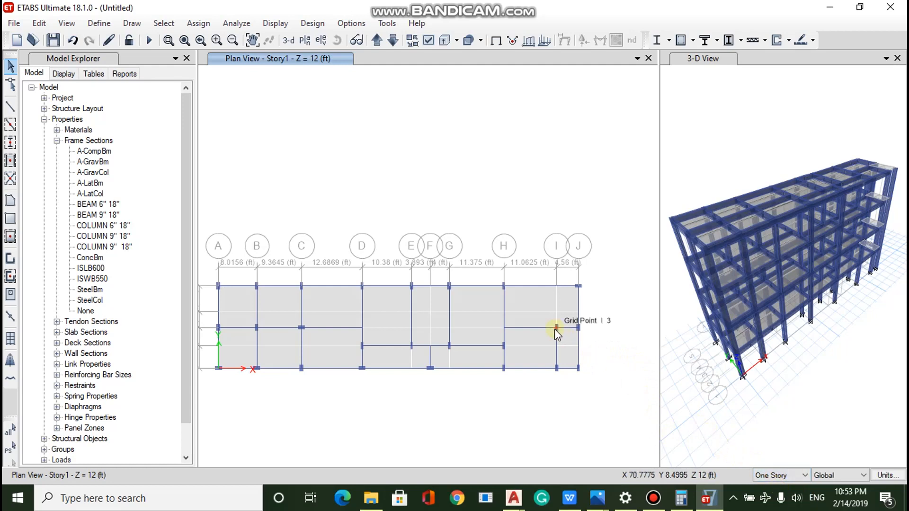
left_click(374, 45)
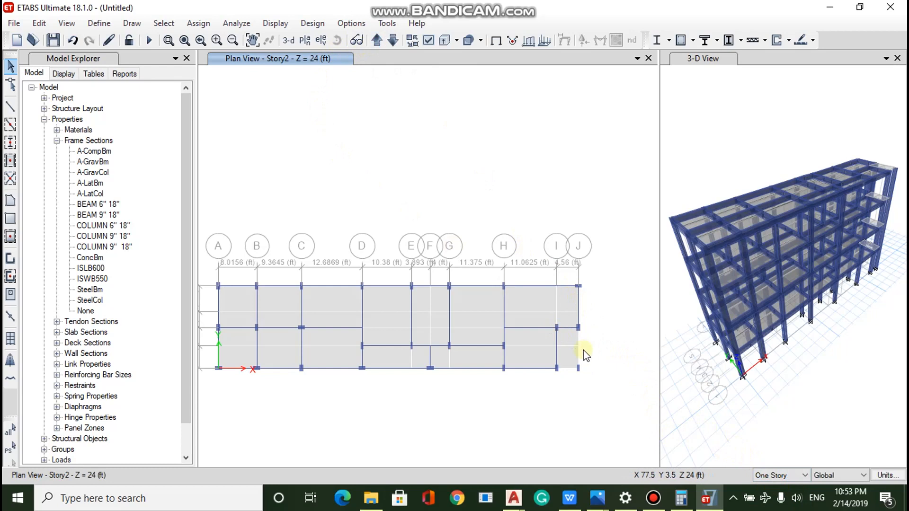
left_click_drag(588, 355, 569, 346)
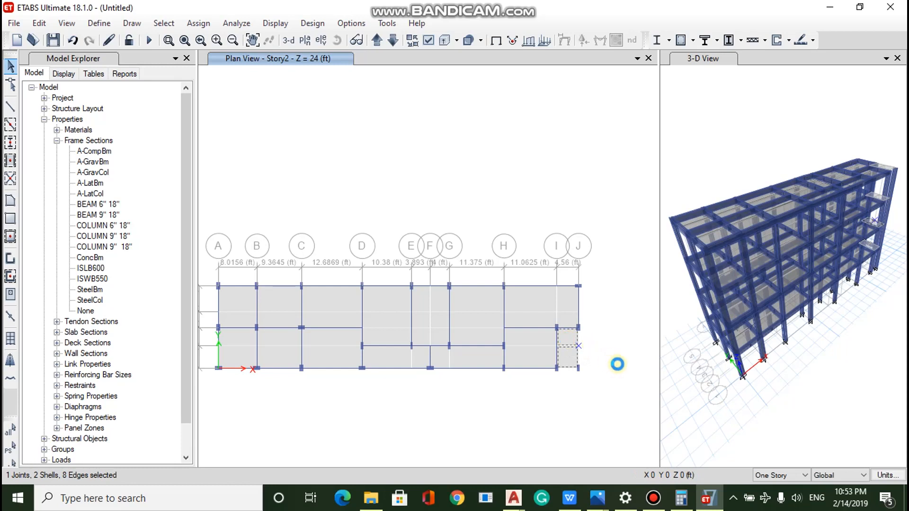
key("Delete")
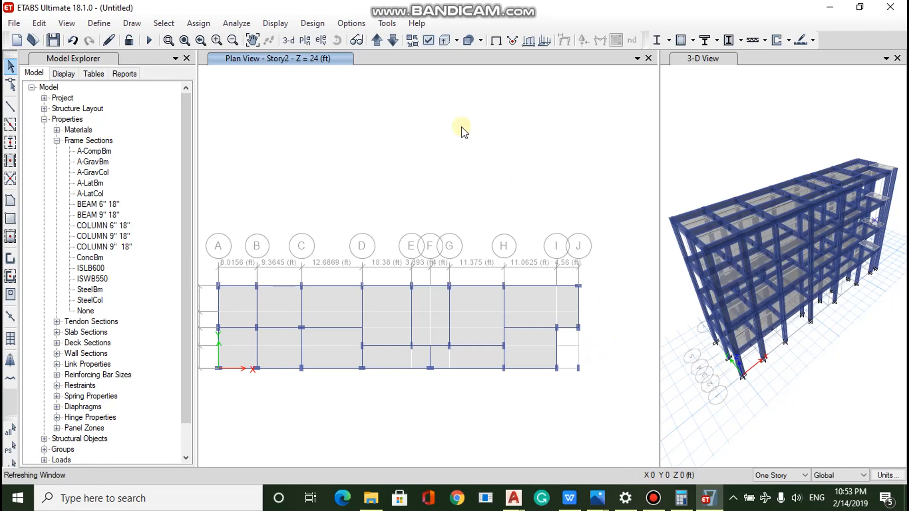
Step: Delete the slab panels between grids I and J from line 1 to line 3 on Story3 and on Story4
left_click(377, 41)
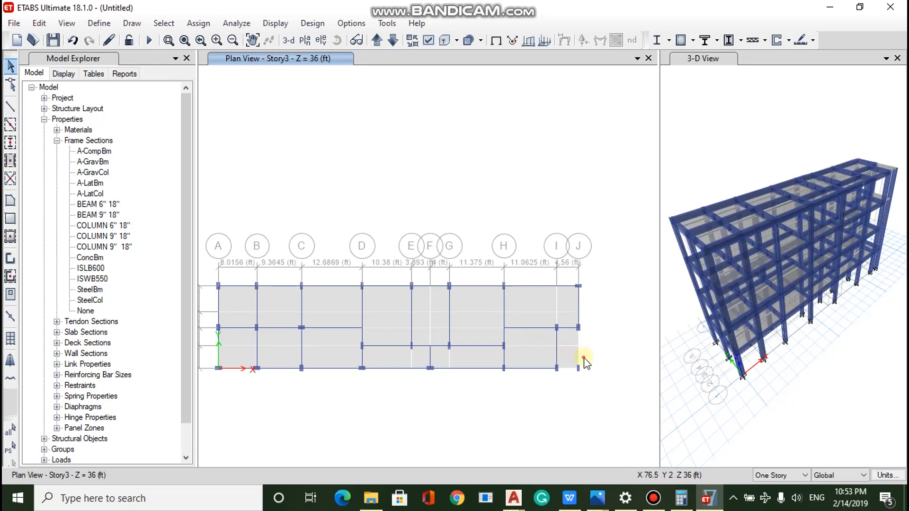
left_click(568, 341)
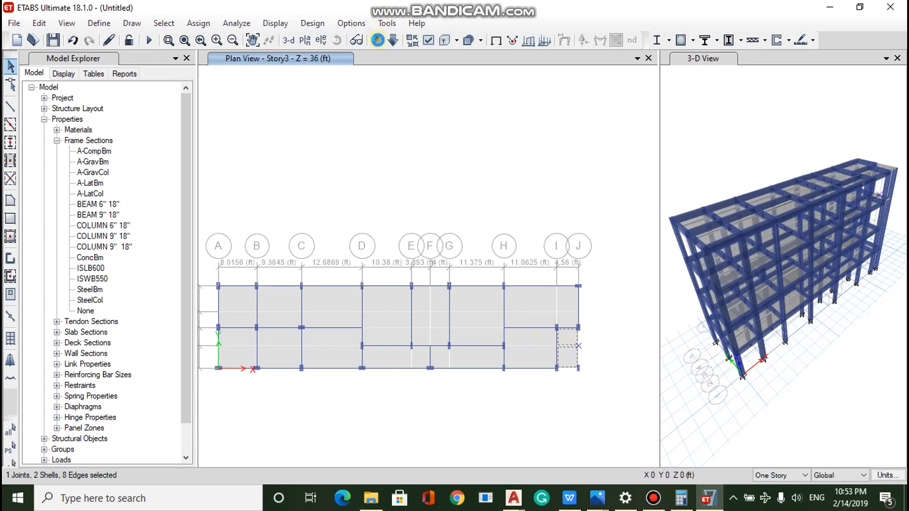
left_click(378, 41)
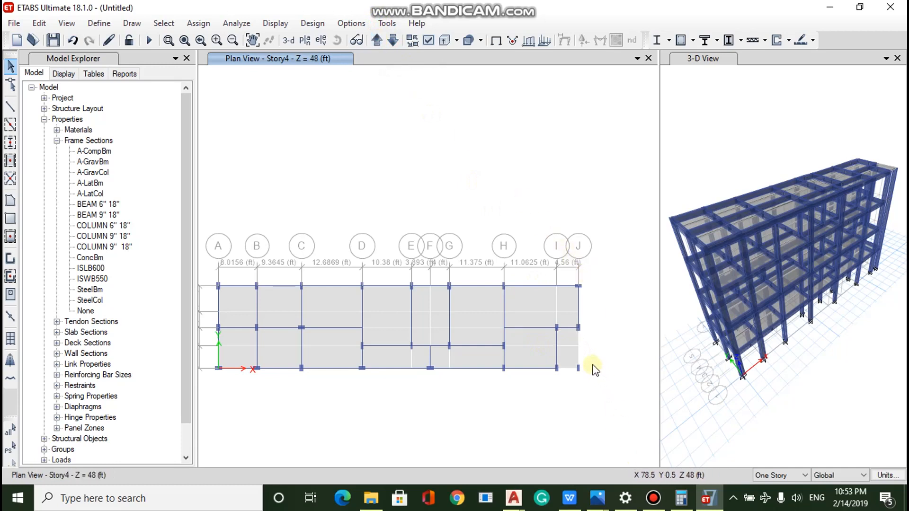
left_click(566, 342)
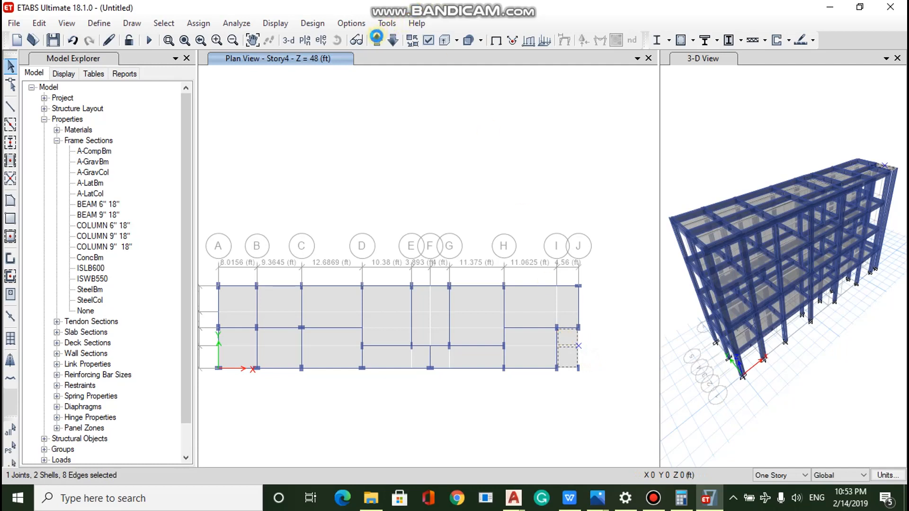
left_click(376, 40)
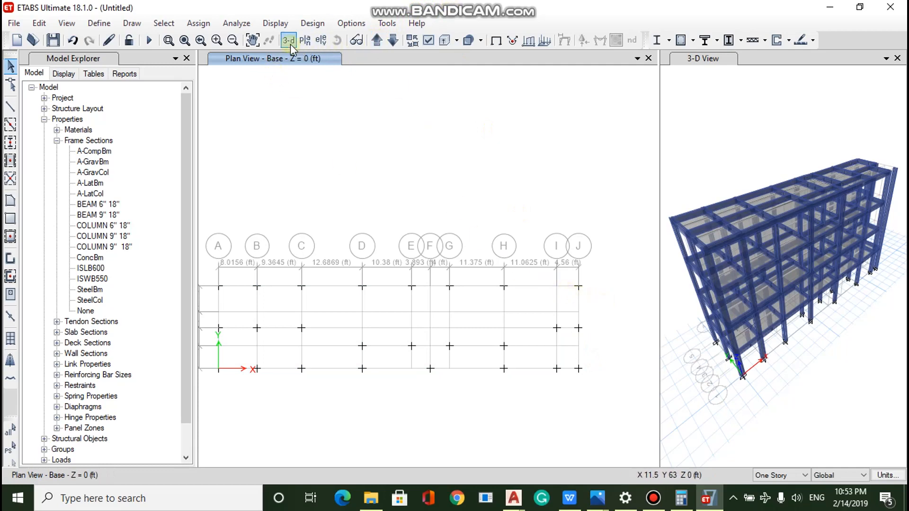
Step: Enlarge the 3-D view, clear the object selection, and inspect the slabs and frame of the whole building
left_click(723, 169)
key("ctrl+a")
left_click_drag(659, 169, 294, 216)
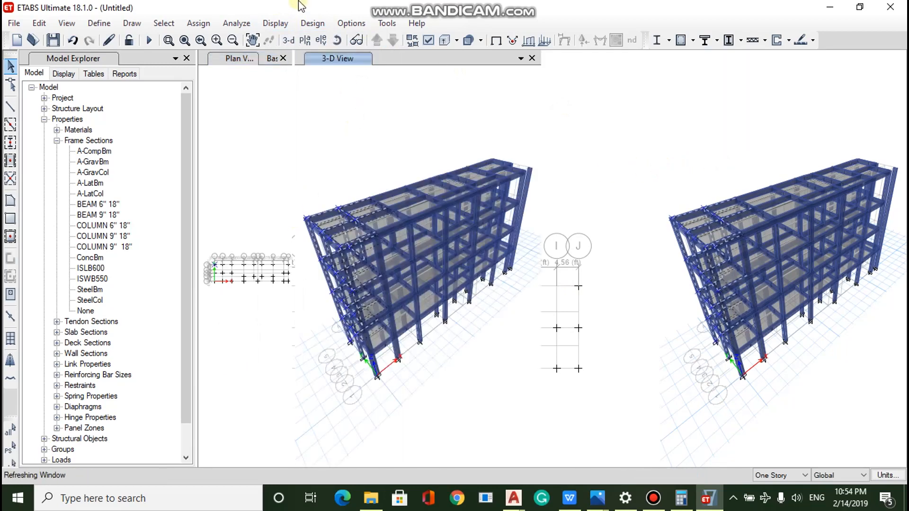
left_click(290, 40)
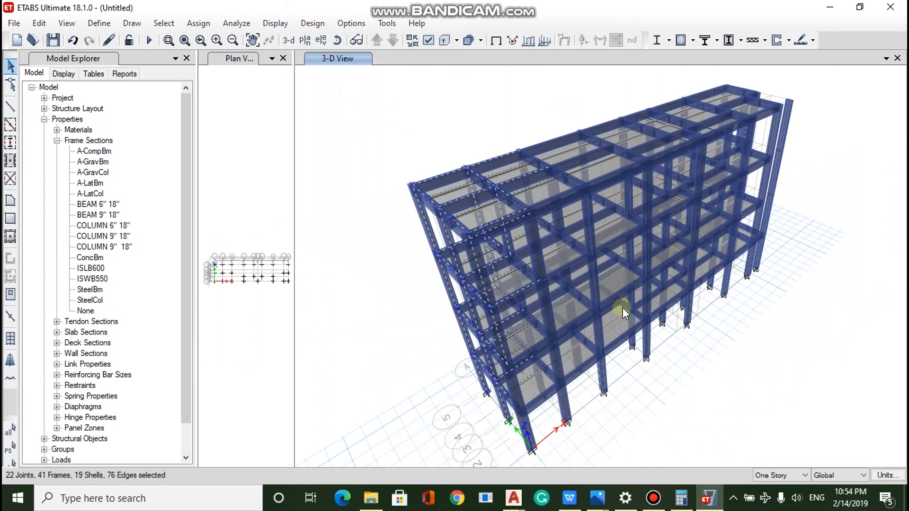
left_click(699, 367)
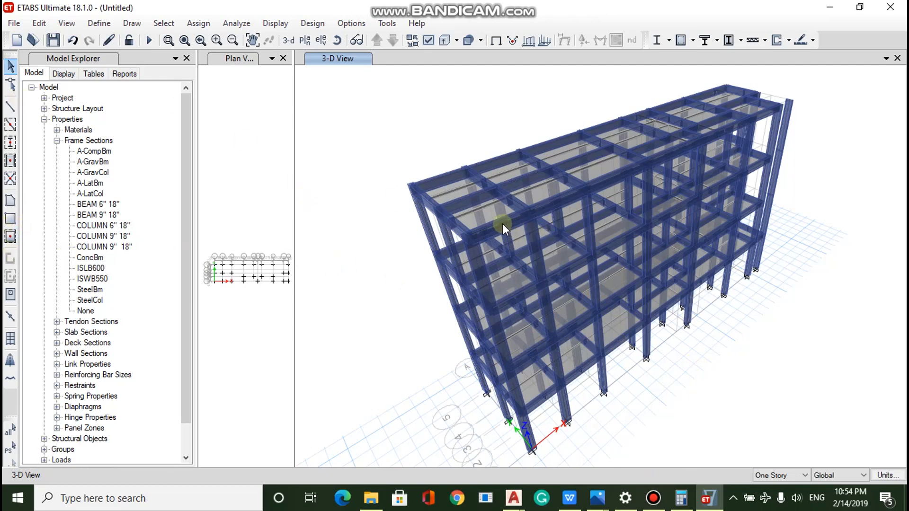
scroll(490, 226, "up", 5)
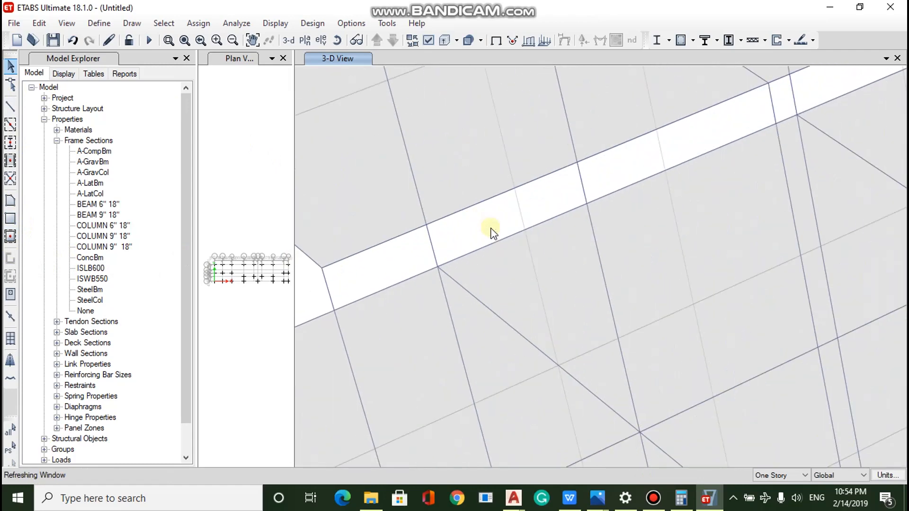
scroll(491, 228, "down", 6)
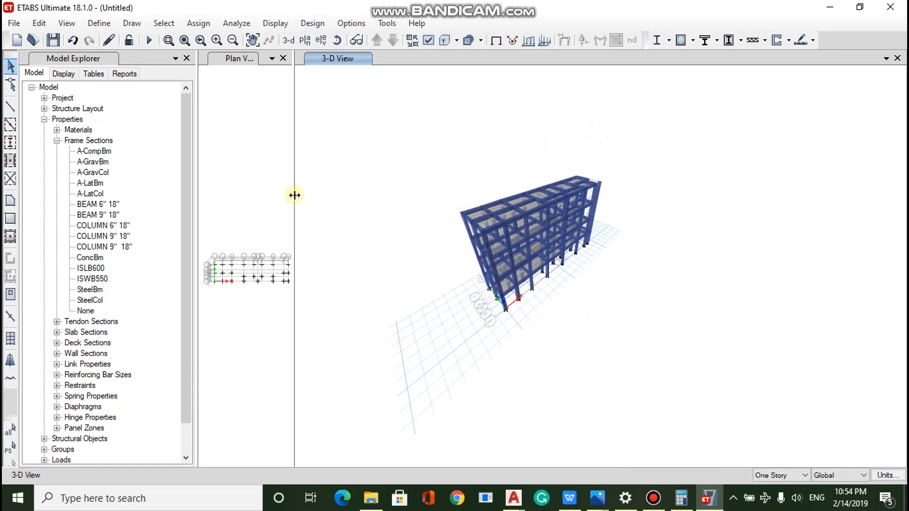
left_click_drag(295, 195, 633, 249)
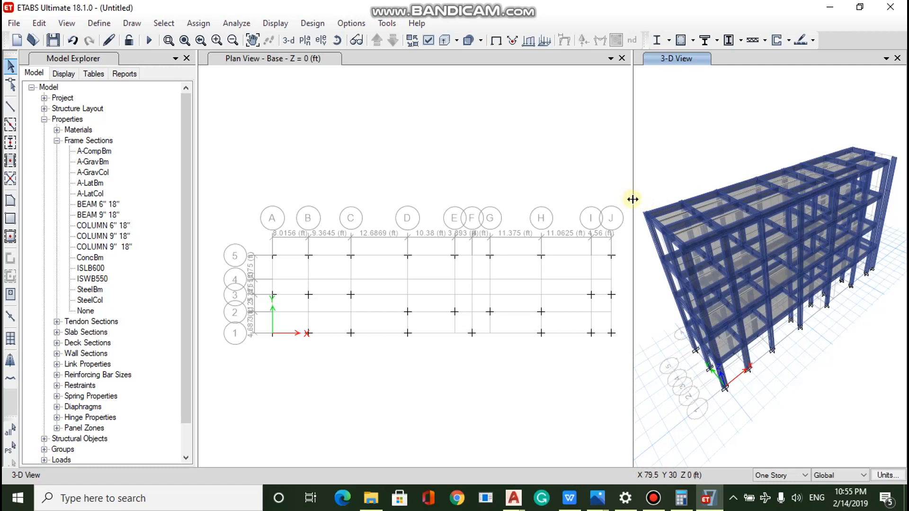
left_click_drag(632, 199, 234, 227)
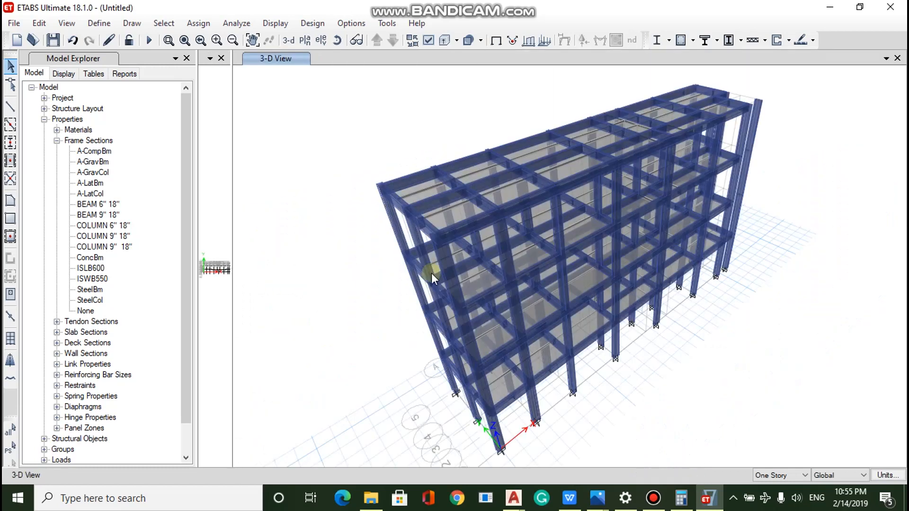